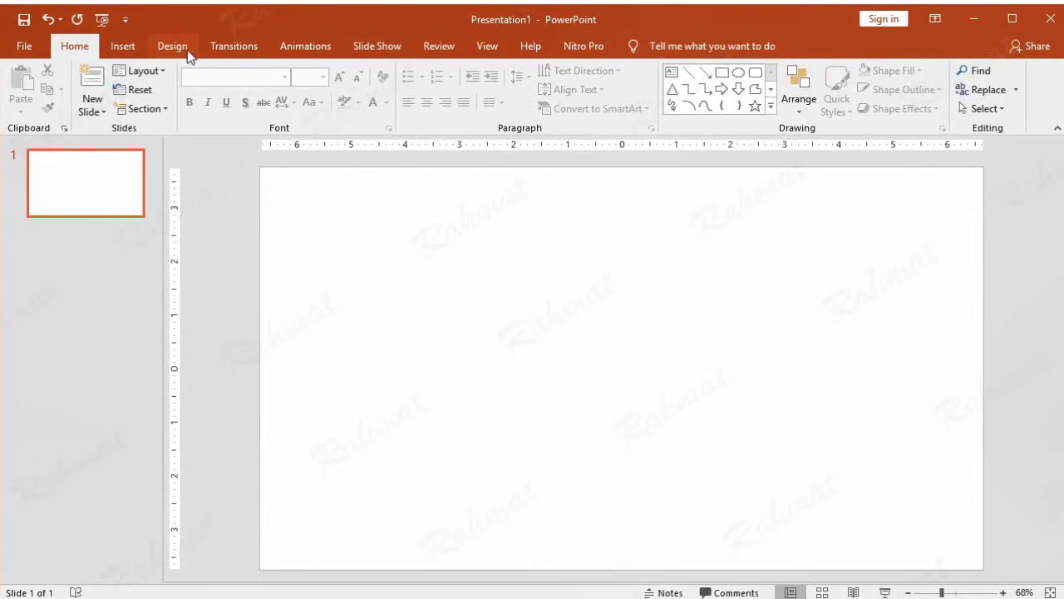
Show the Design themes and variants for the new blank slide.
click(174, 50)
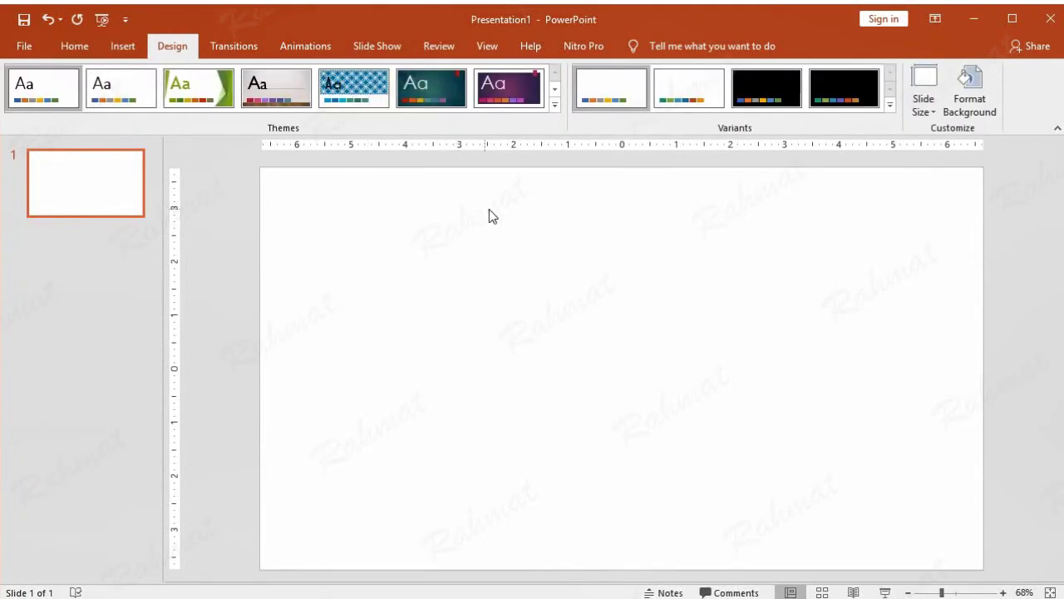
Apply the black variant so the slide background turns solid black.
click(923, 104)
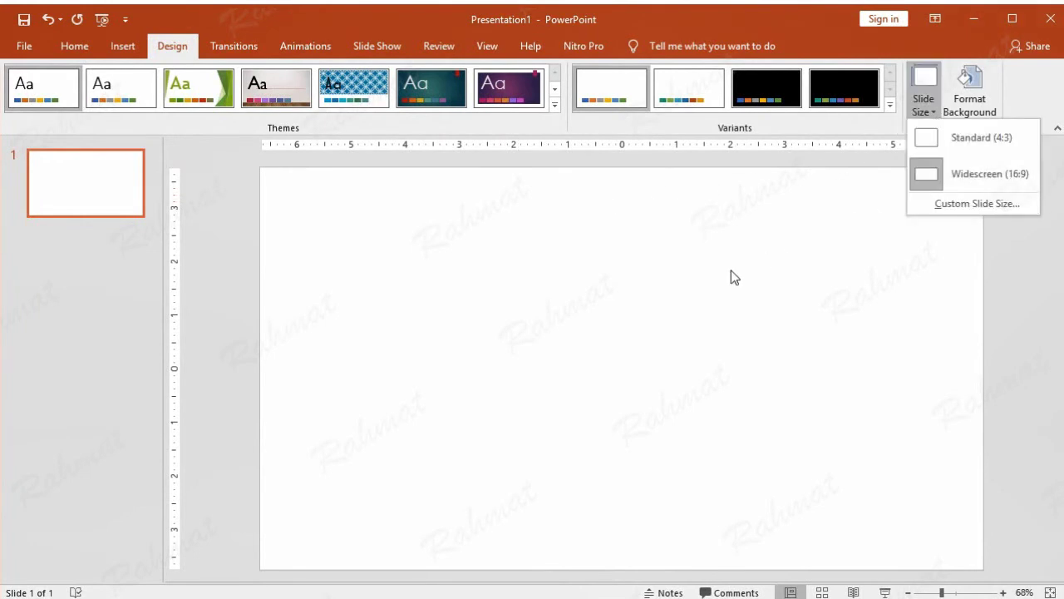
click(713, 290)
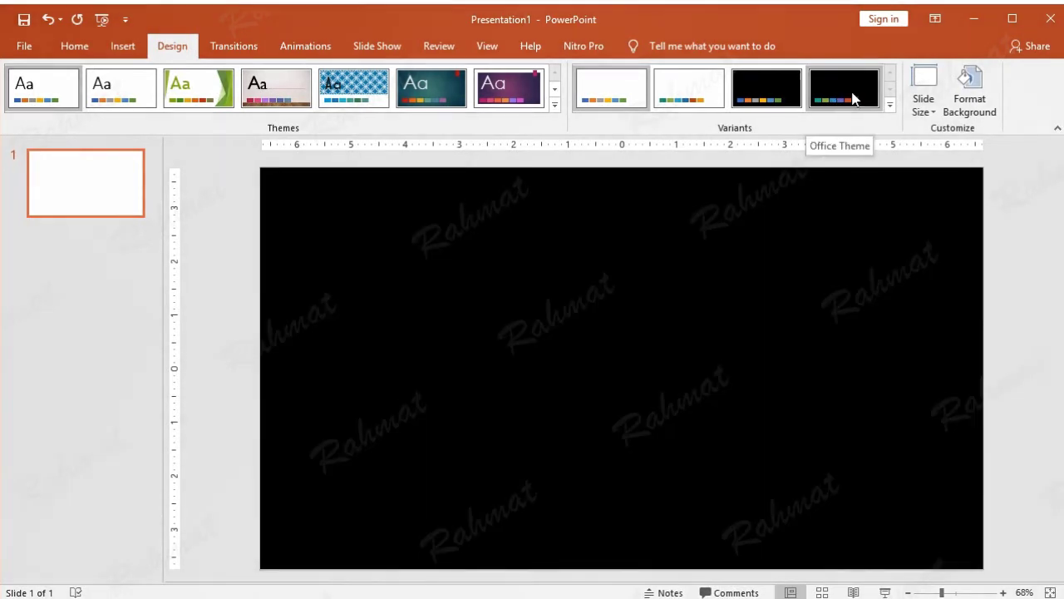
click(853, 99)
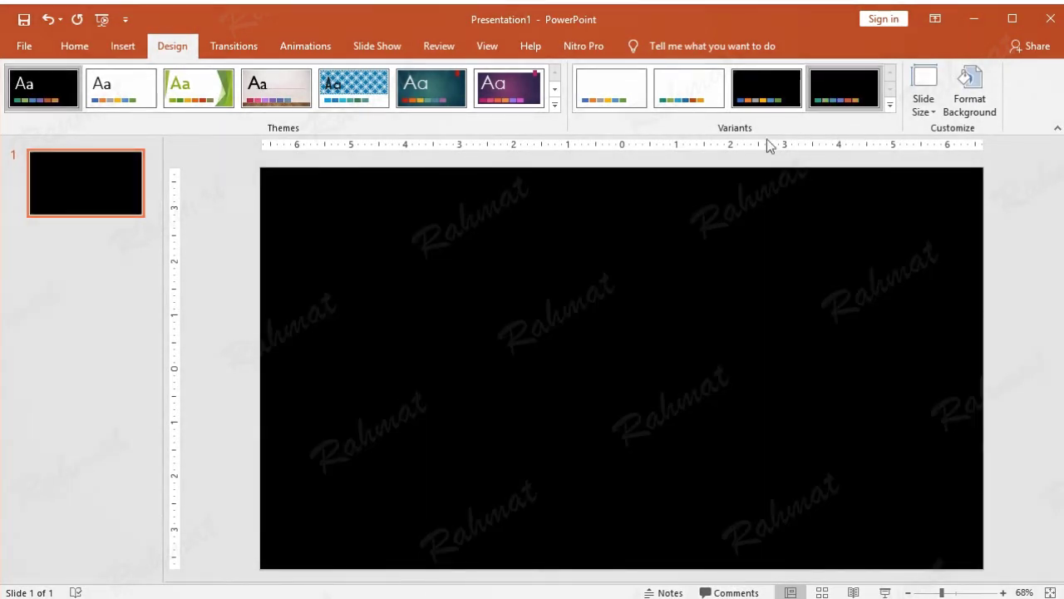
Hide the rulers and then show them again.
click(489, 51)
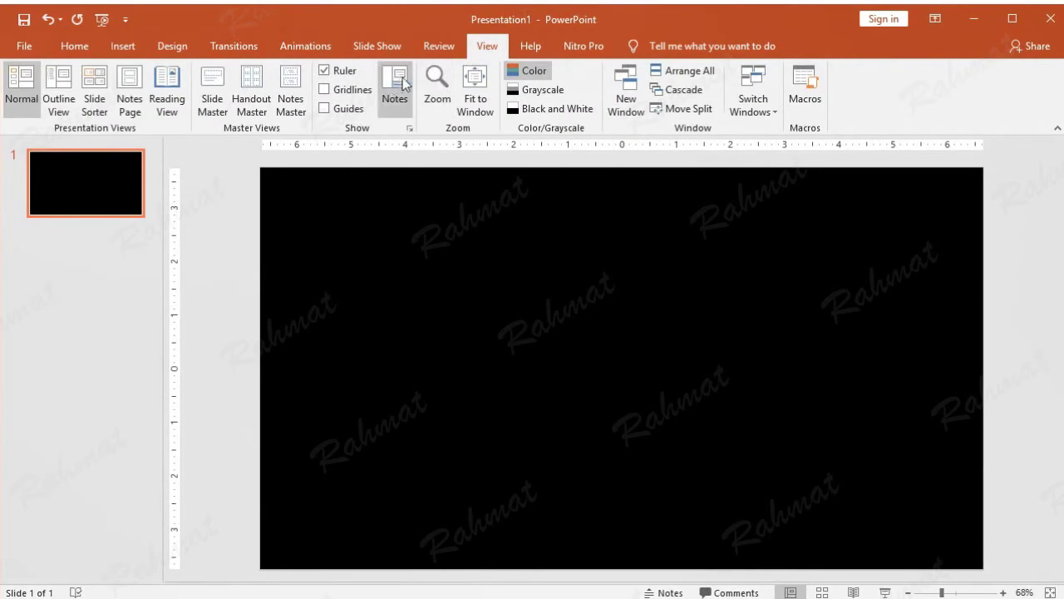
click(345, 71)
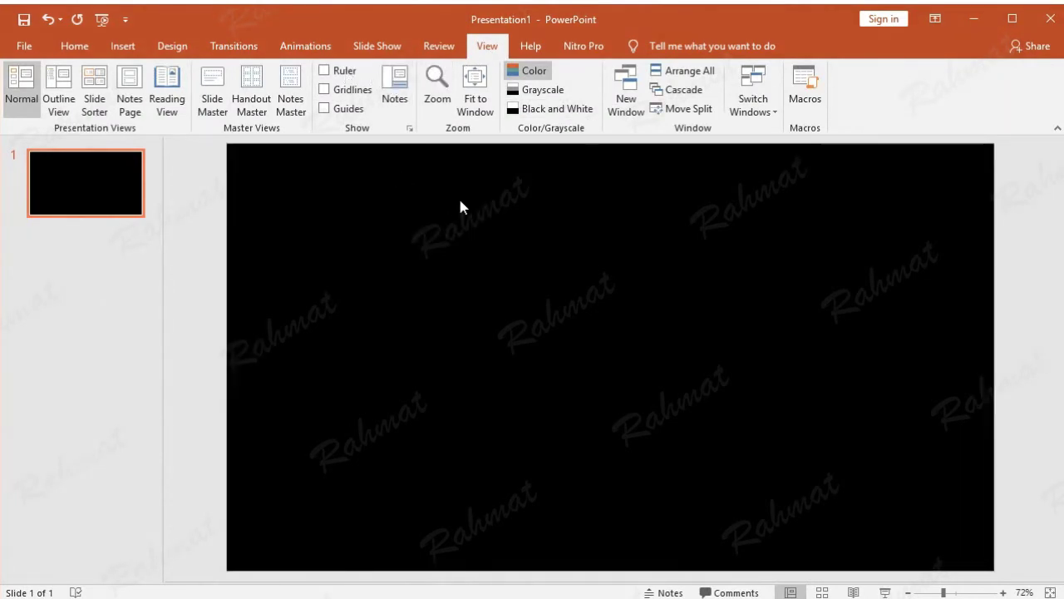
click(325, 71)
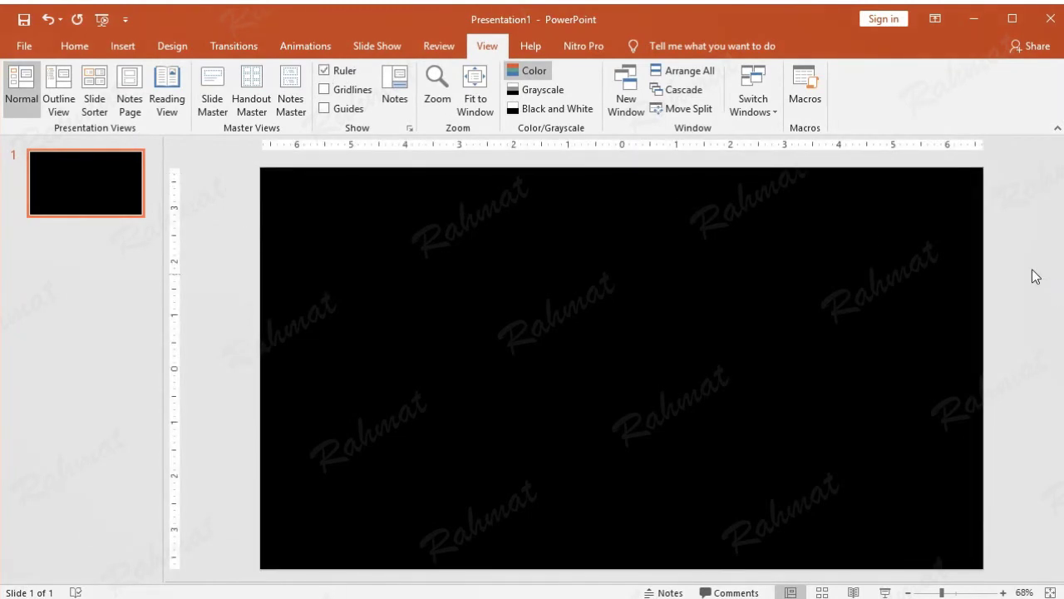
click(133, 47)
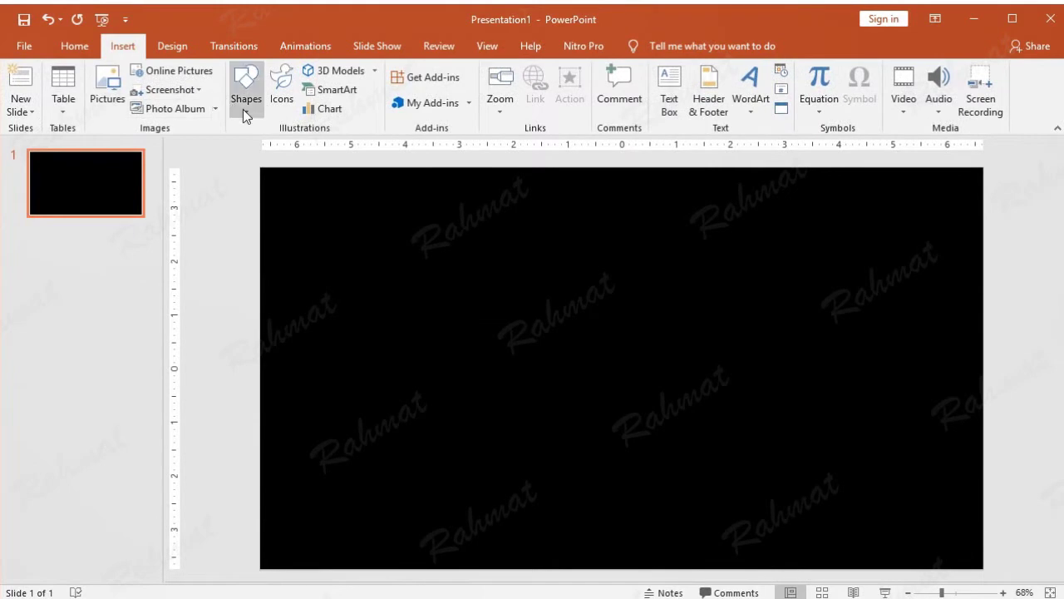
Draw a rectangle and set its width to 6.42 inches.
click(244, 110)
click(236, 231)
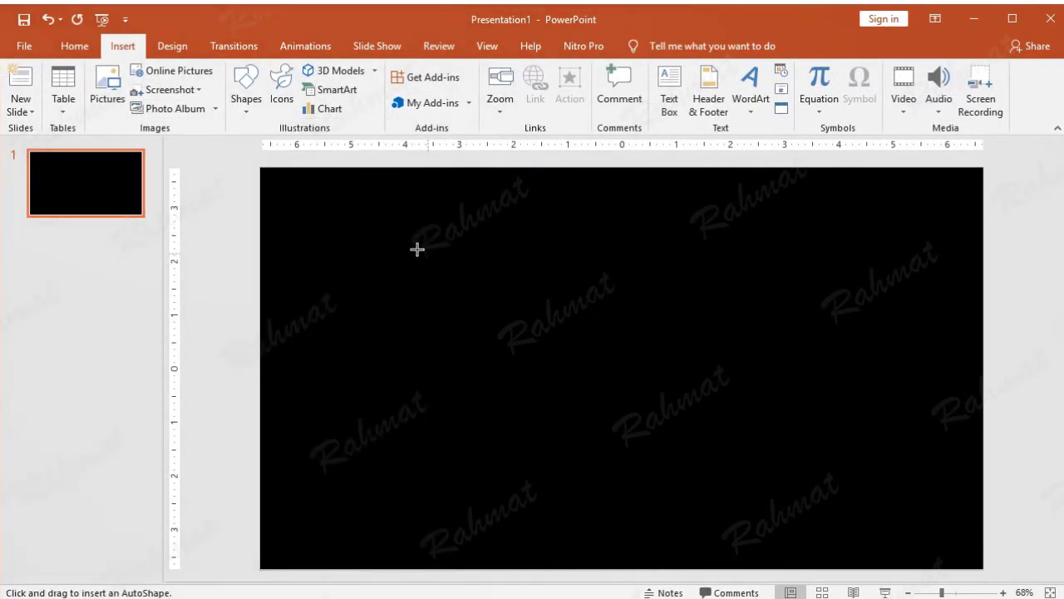
drag(384, 239, 464, 314)
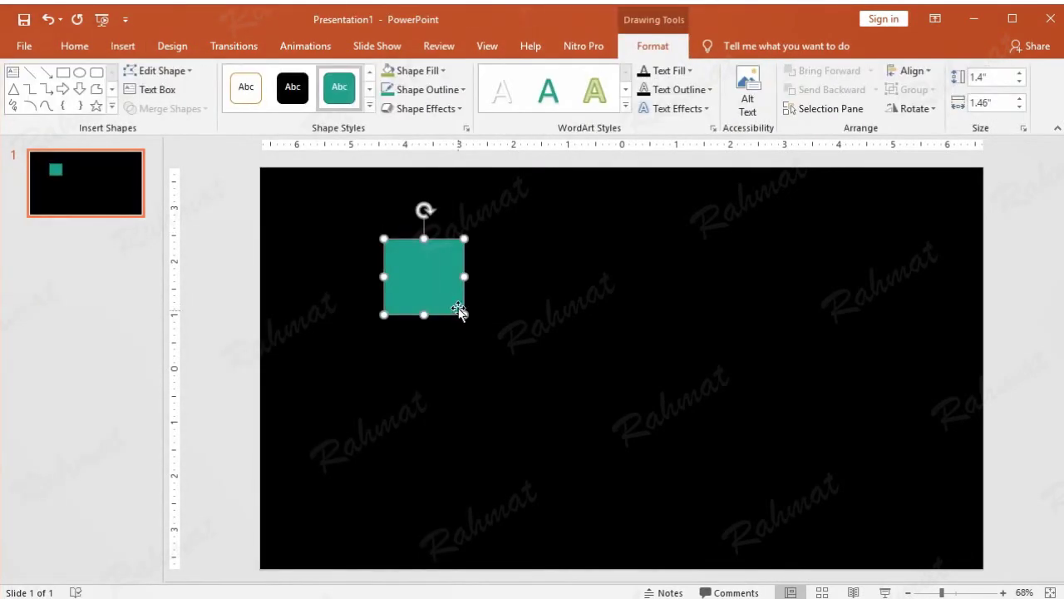
click(981, 75)
text(7.59)
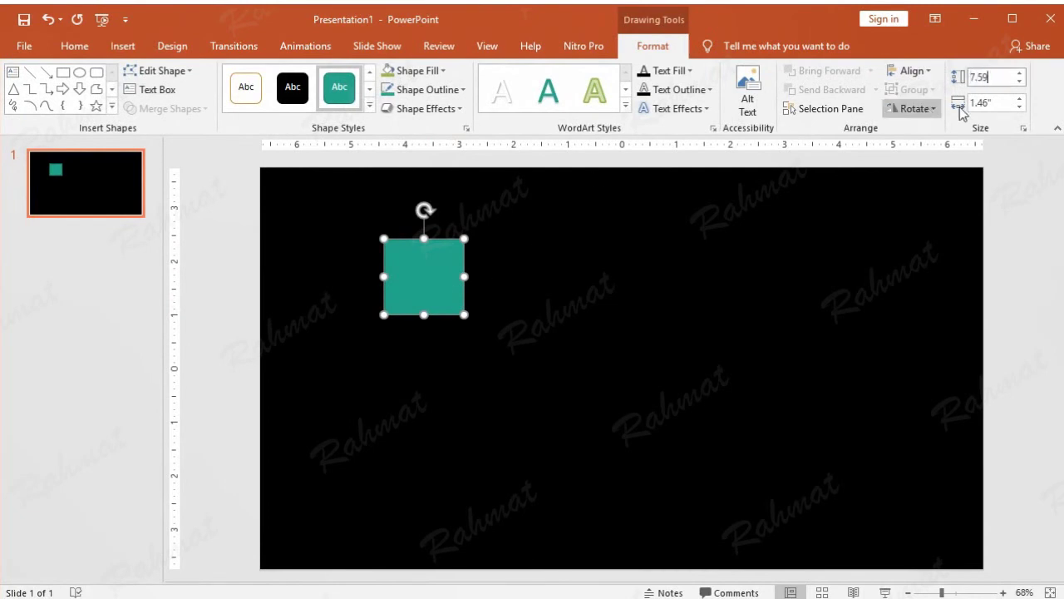
click(1007, 104)
text(6.42)
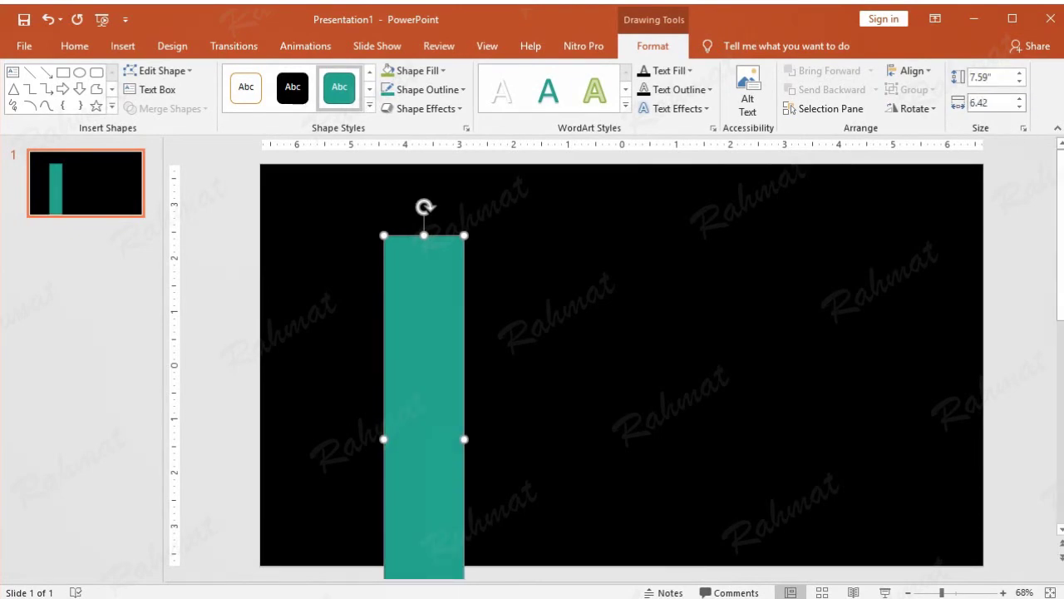
key(Return)
Move the panel to the slide's top-left corner and stretch it to the full 7.5" height.
mouse_move(576, 357)
mouse_down()
mouse_move(587, 341)
mouse_move(488, 287)
mouse_move(462, 294)
mouse_move(471, 310)
mouse_up()
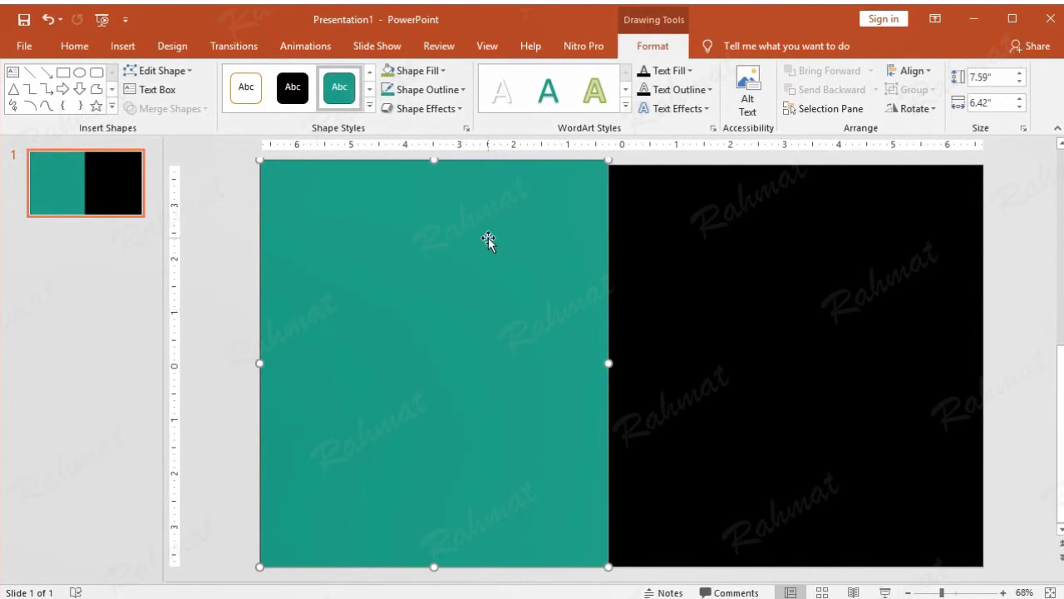
scroll(487, 242, up, 1)
drag(486, 241, 491, 247)
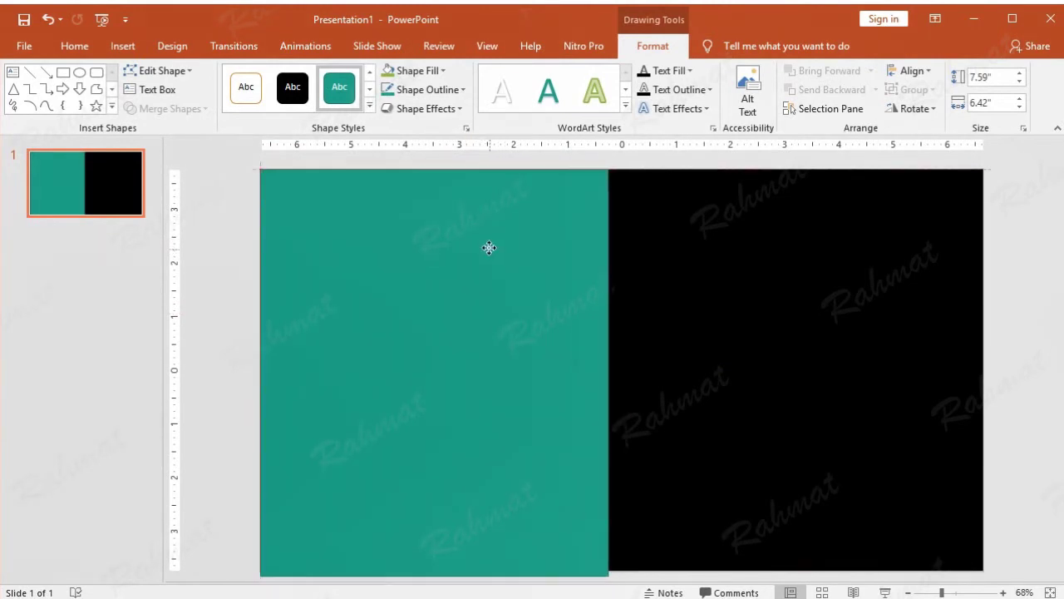
drag(434, 566, 434, 567)
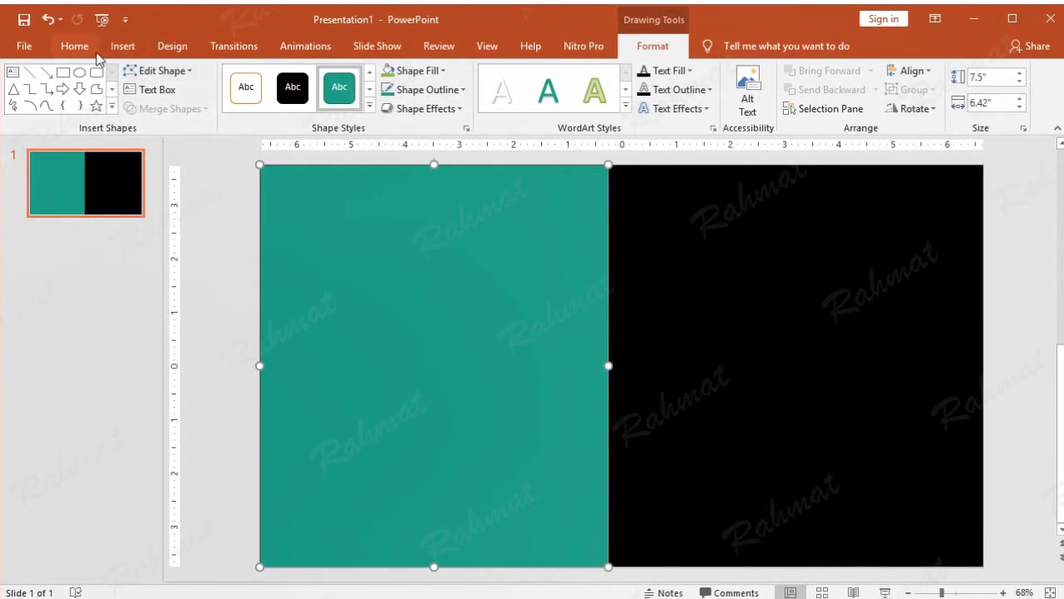
Copy the teal panel and place the duplicate on the slide's right half.
click(80, 48)
click(52, 100)
click(20, 83)
mouse_move(470, 309)
mouse_down()
mouse_move(736, 316)
mouse_move(840, 304)
mouse_up()
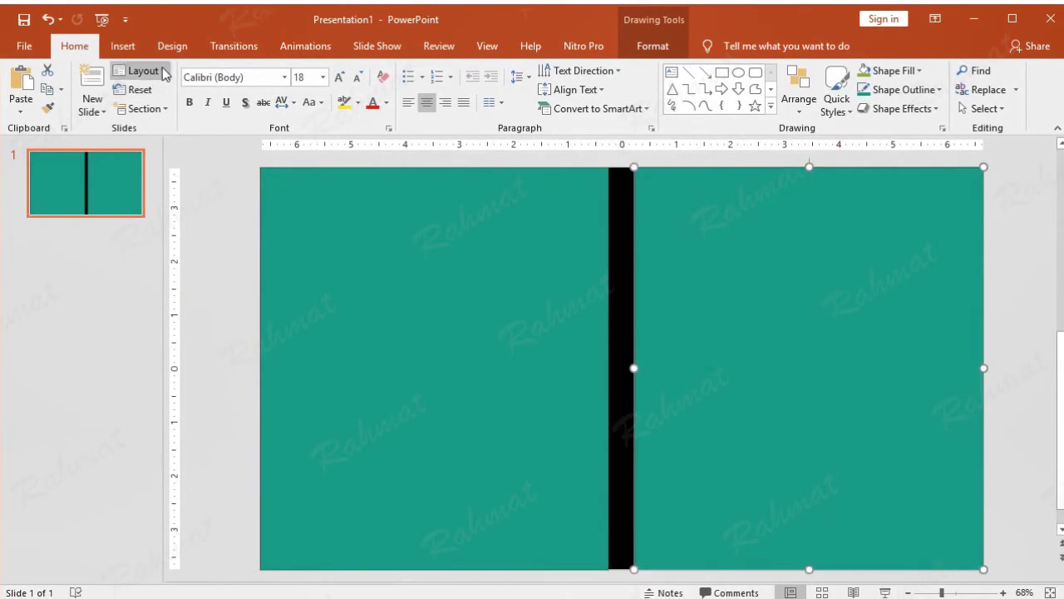
Draw a white, outline-free rectangle strip filling the gap between the panels.
click(128, 52)
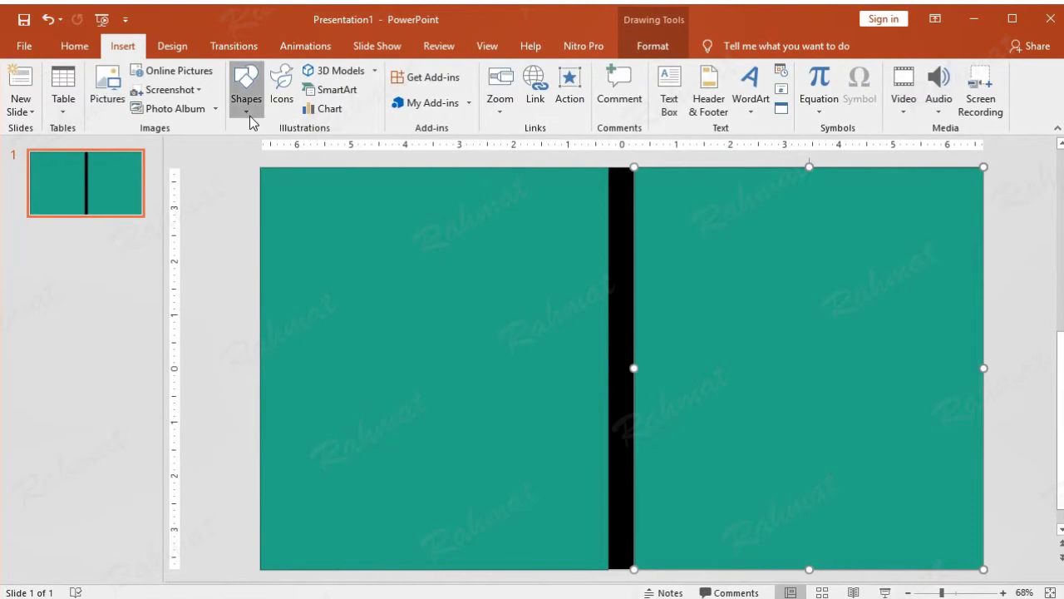
click(248, 104)
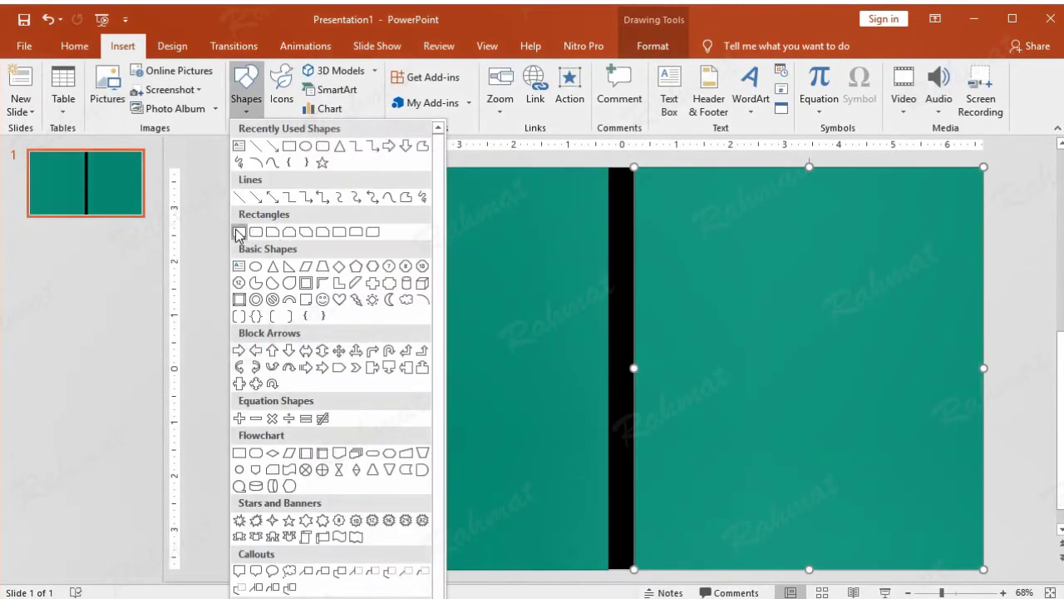
click(239, 231)
click(247, 107)
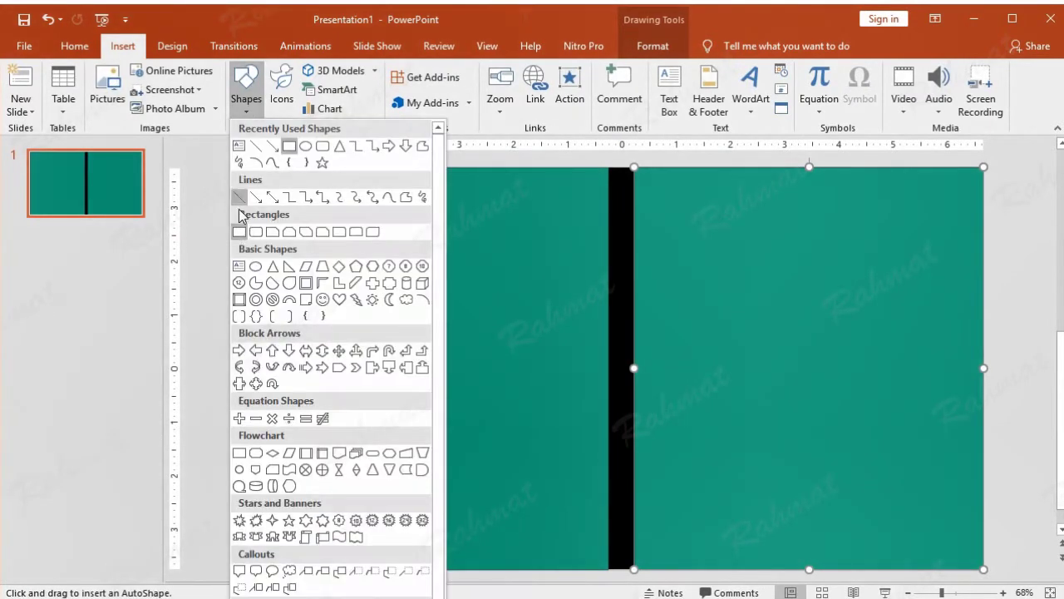
click(241, 233)
click(247, 99)
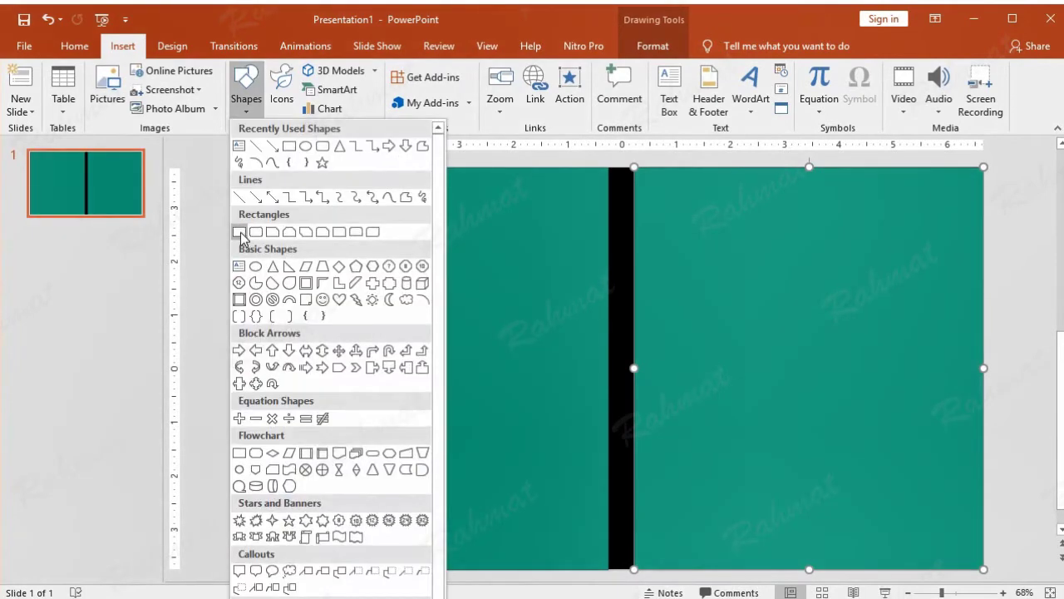
click(239, 232)
drag(608, 168, 634, 570)
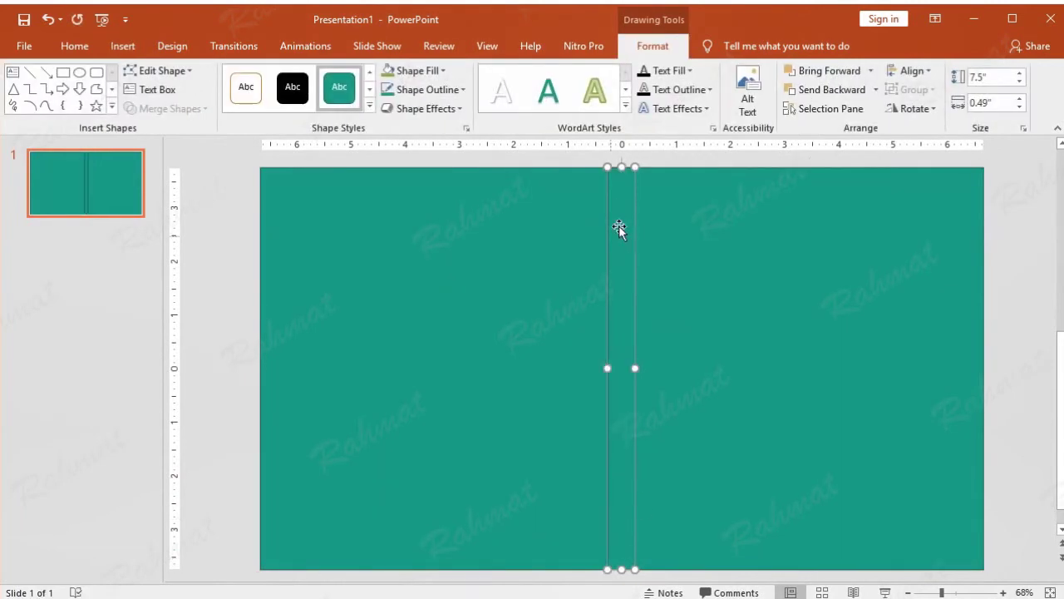
click(444, 71)
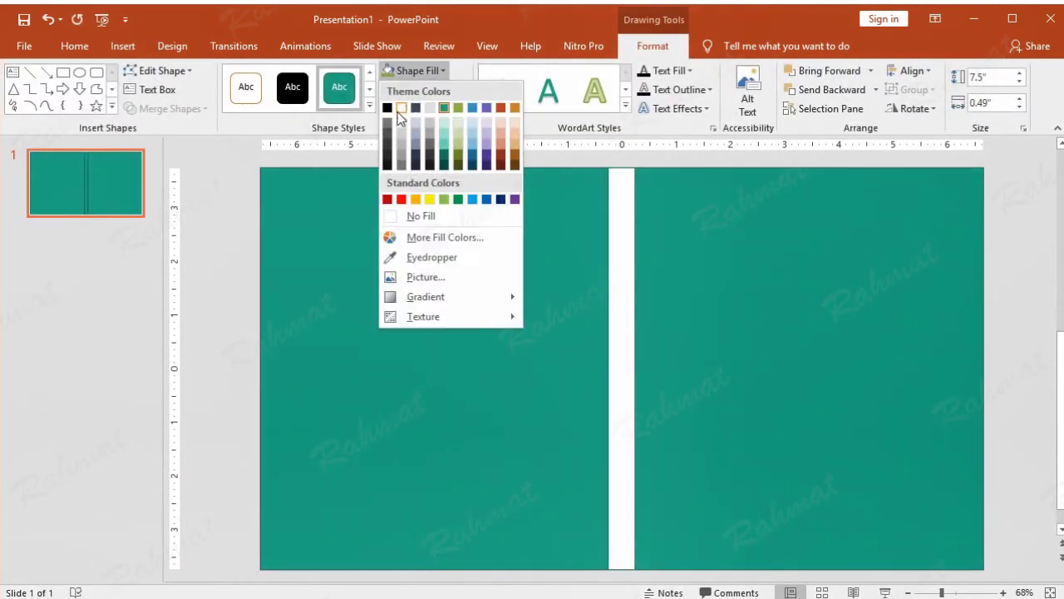
click(390, 108)
click(459, 89)
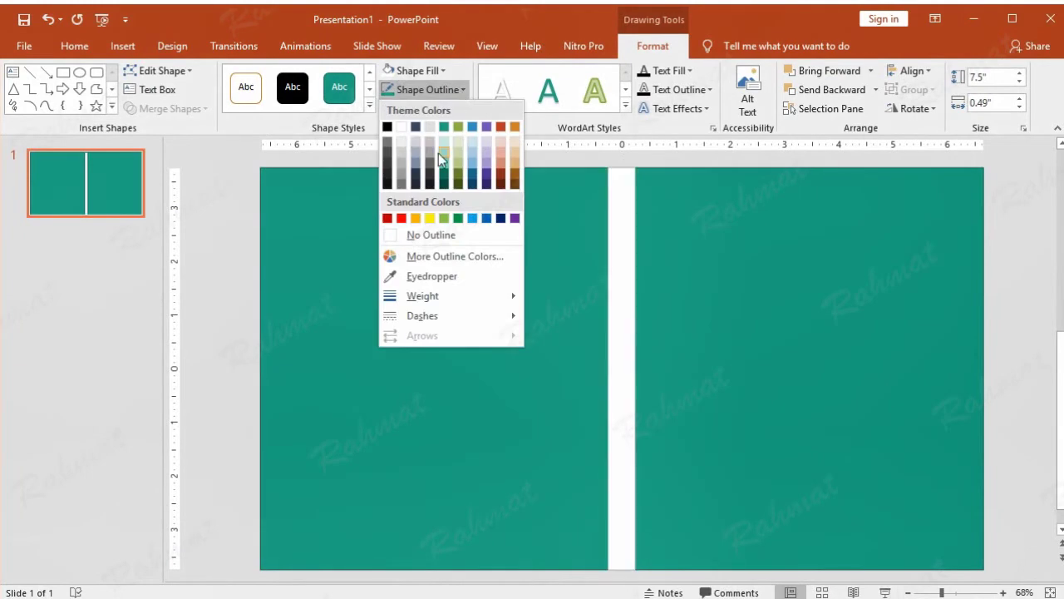
click(434, 235)
Cut both teal panels from the slide, leaving two black halves.
click(622, 277)
right_click(566, 259)
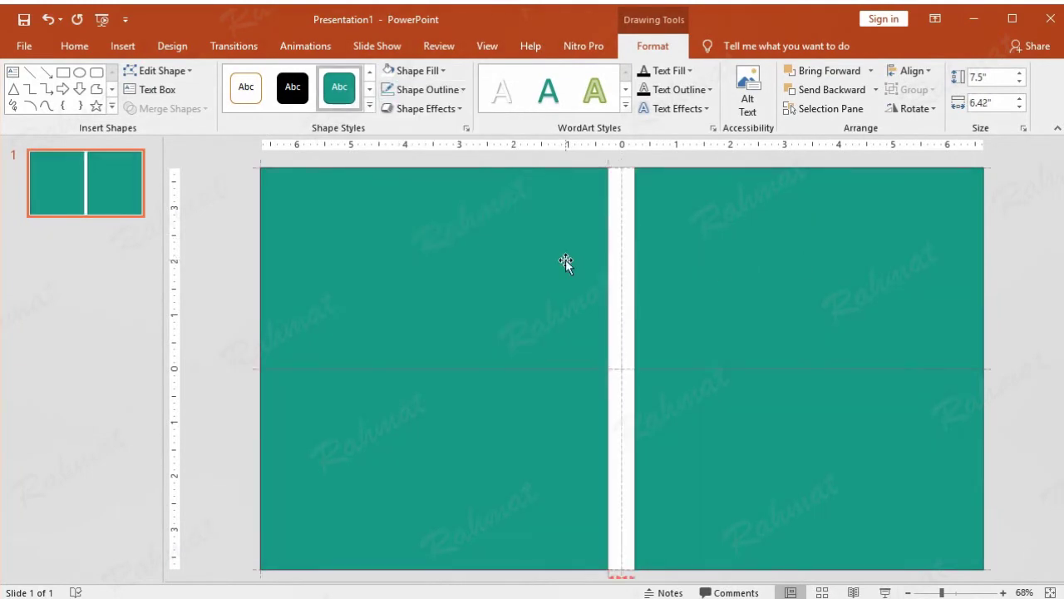
click(592, 270)
click(743, 245)
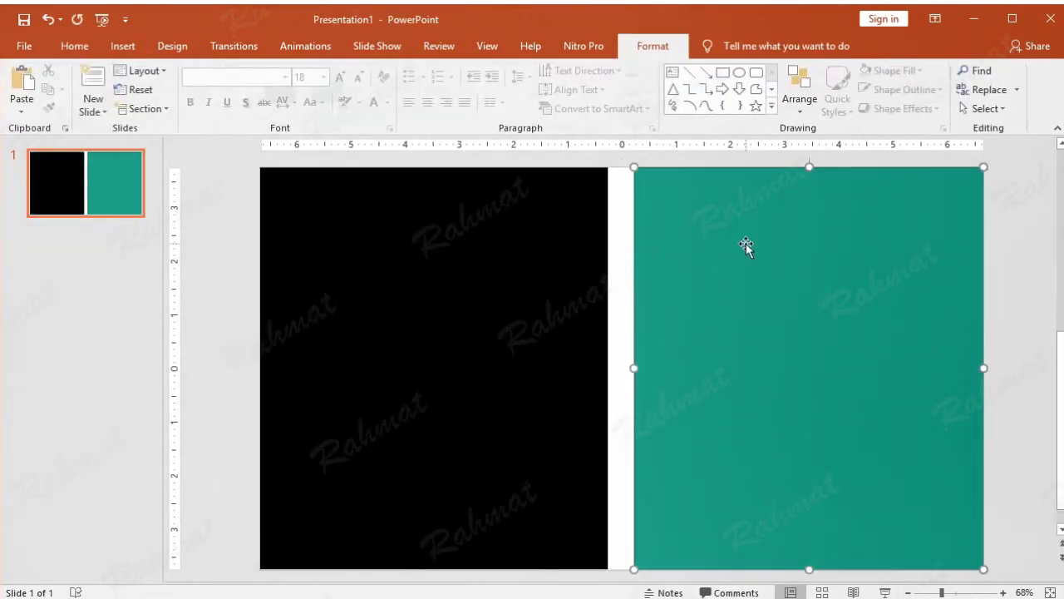
right_click(743, 243)
click(770, 253)
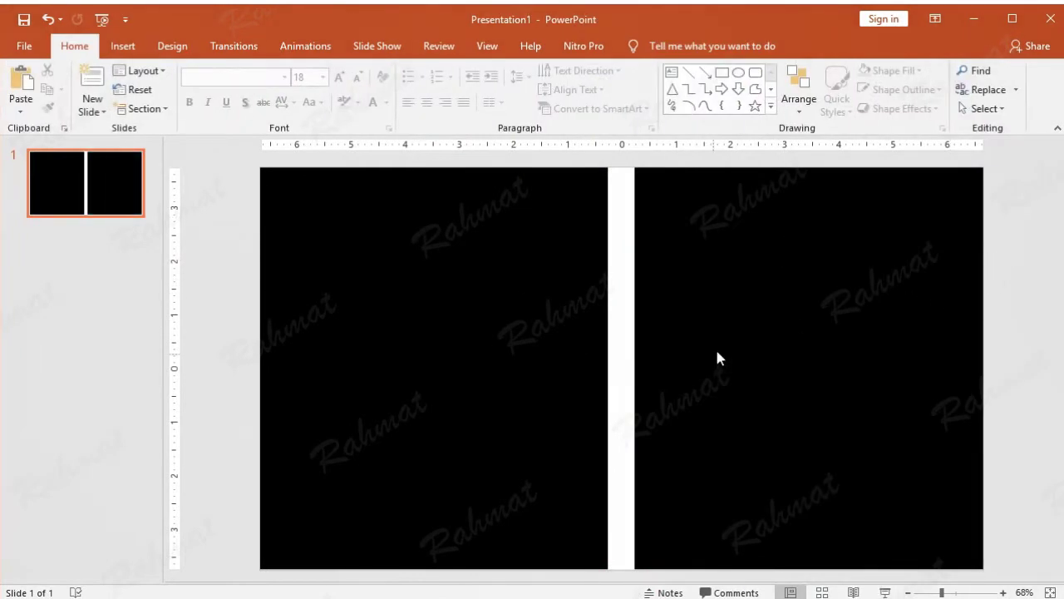
Draw a rectangle on the right half and size it 1.72" high by 2.23" wide.
click(123, 46)
click(241, 104)
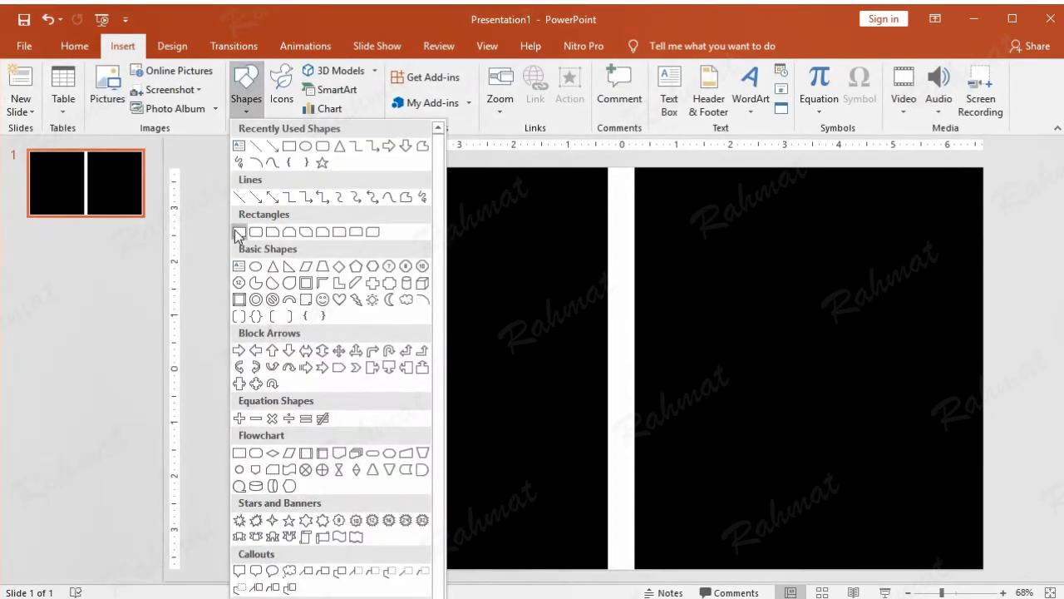
click(239, 233)
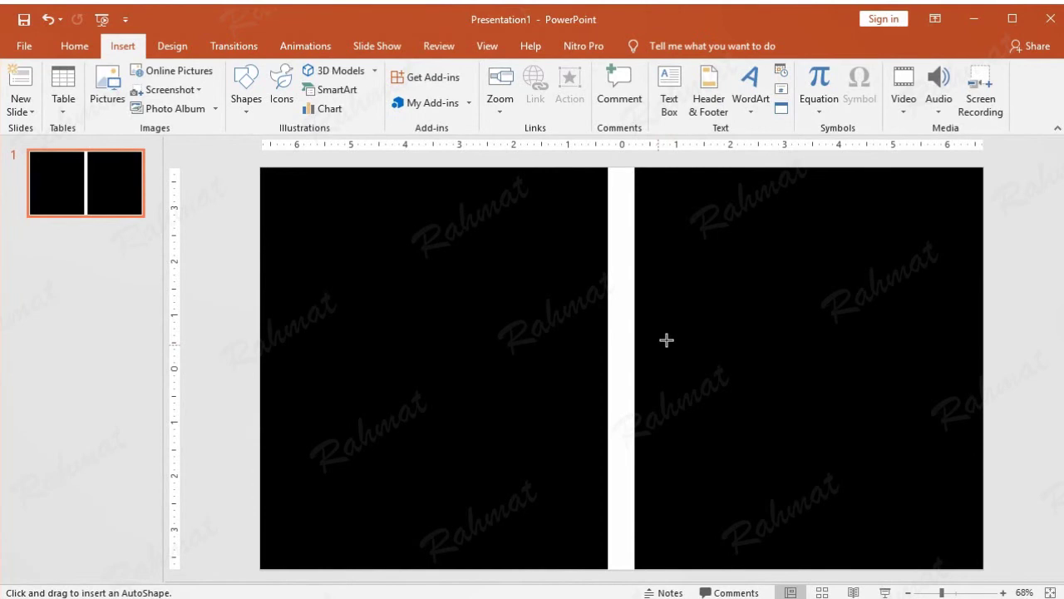
drag(680, 341, 744, 394)
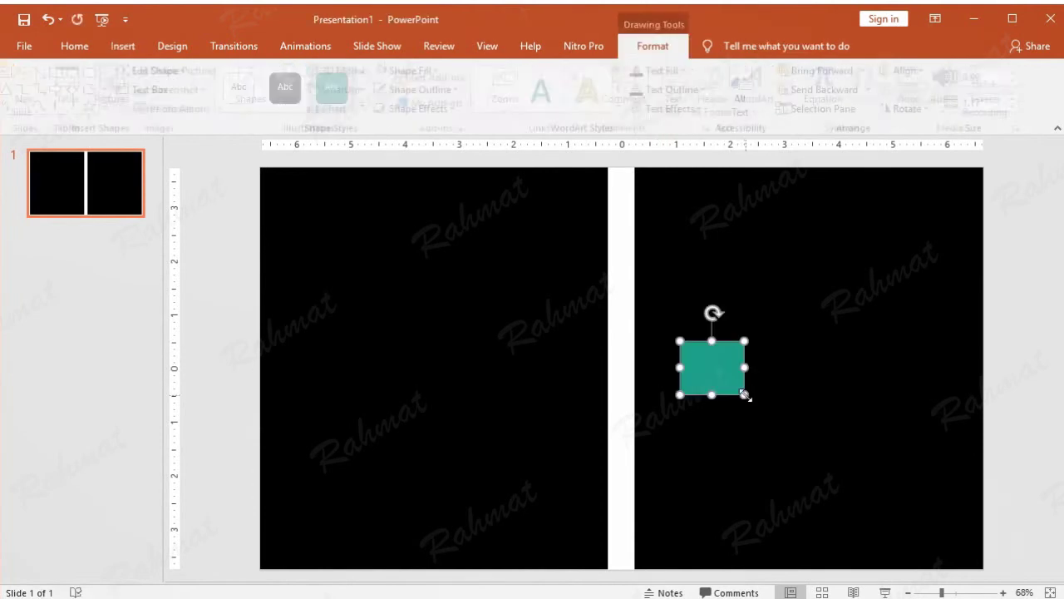
click(991, 76)
text(1.72)
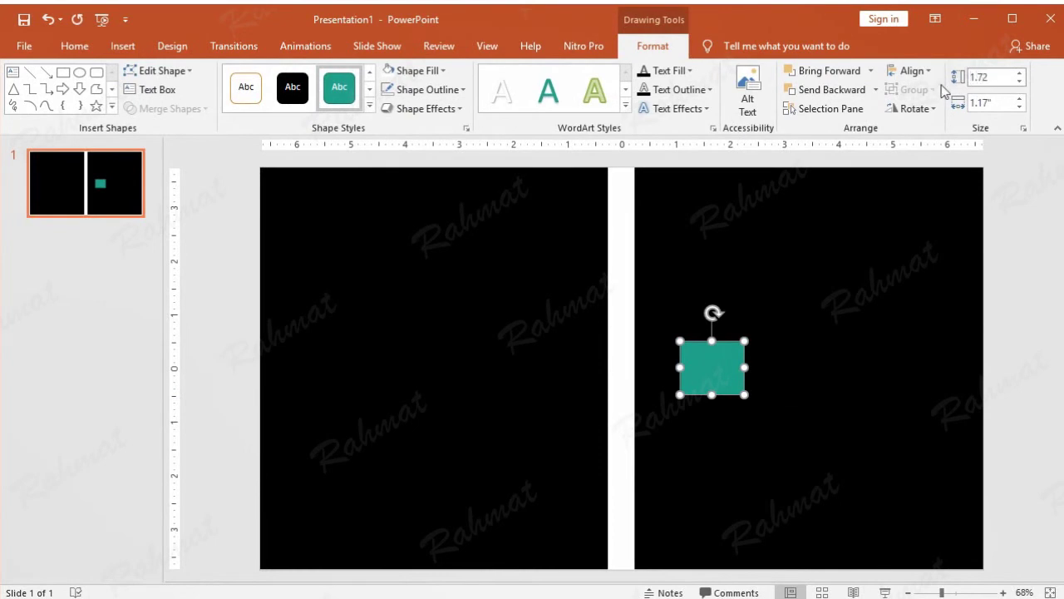
click(1001, 103)
text(2)
key(Return)
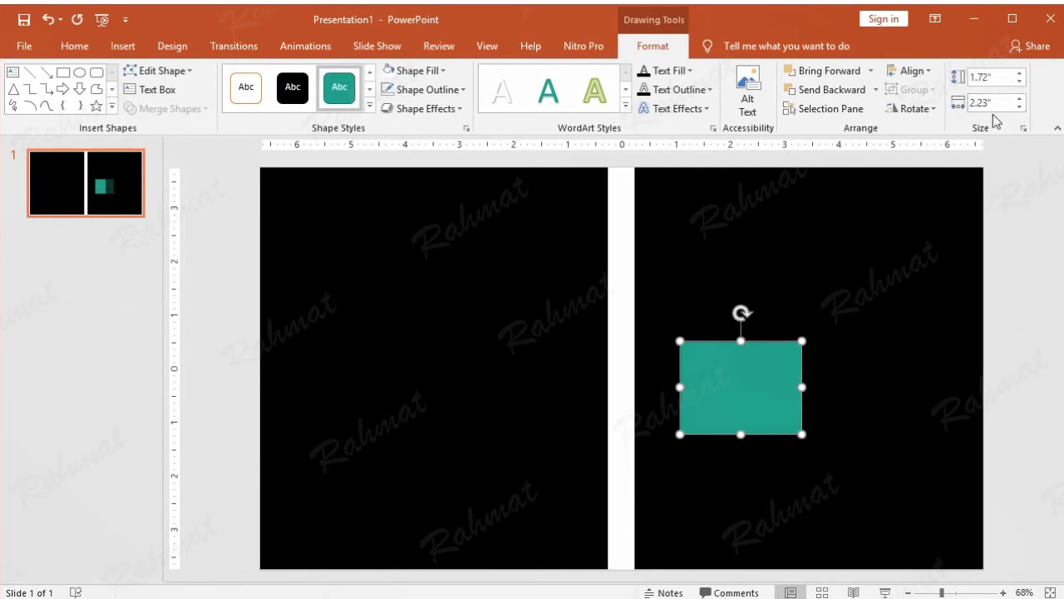
Fill the rectangle with bright blue.
click(440, 73)
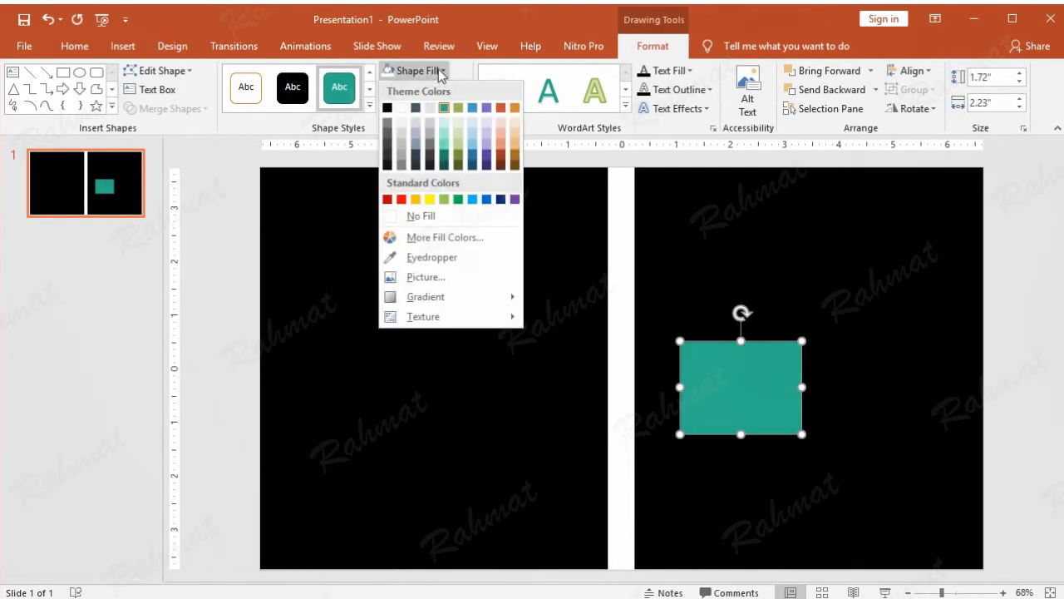
click(472, 202)
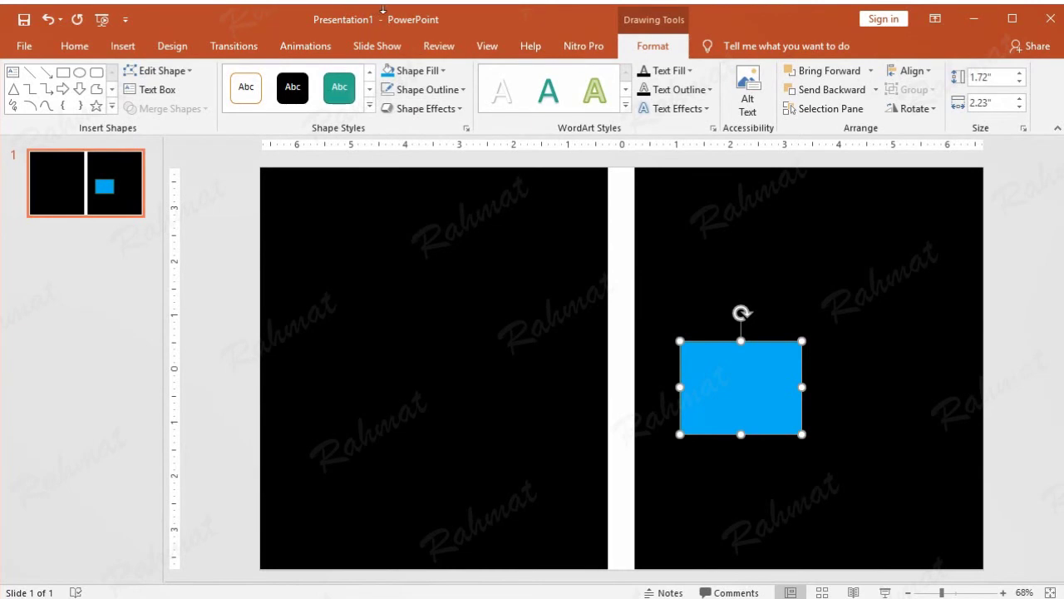
click(436, 89)
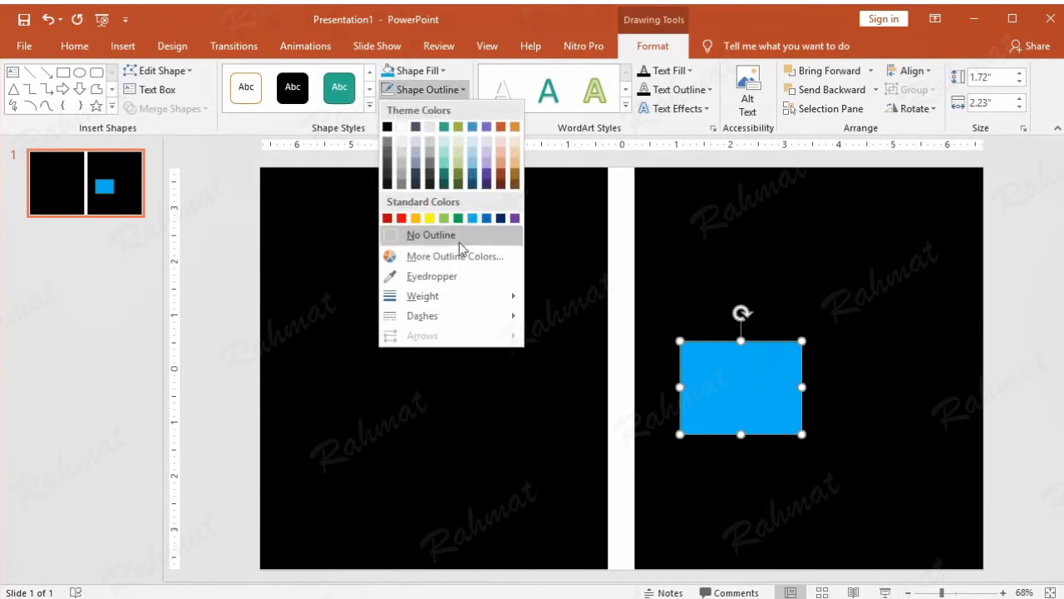
Set the rectangle's outline to a custom RGB 47, 82, 143 dark blue.
click(477, 258)
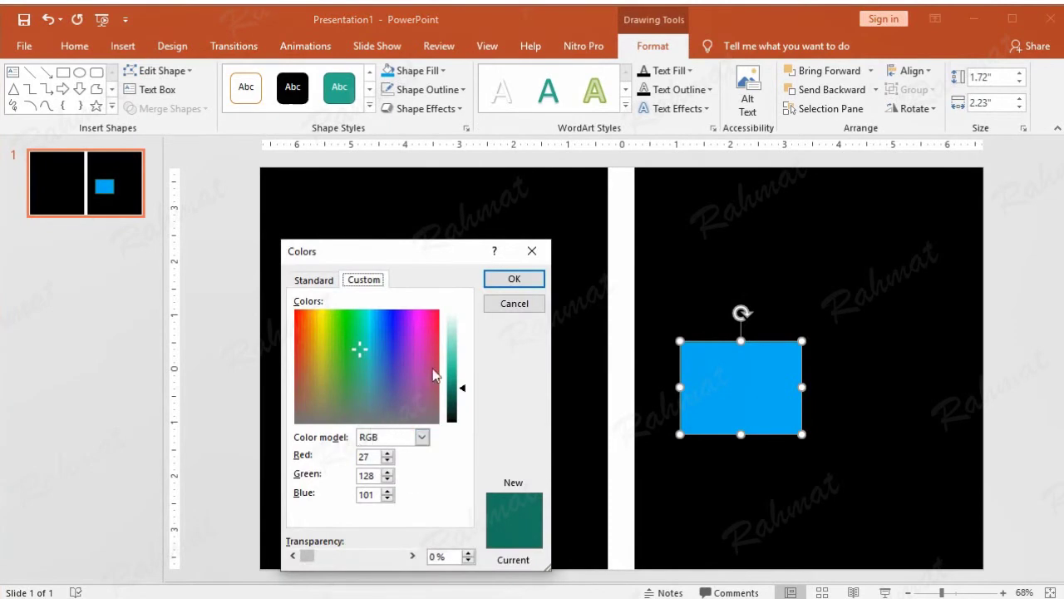
click(314, 280)
click(366, 280)
text(47)
double_click(376, 476)
text(82)
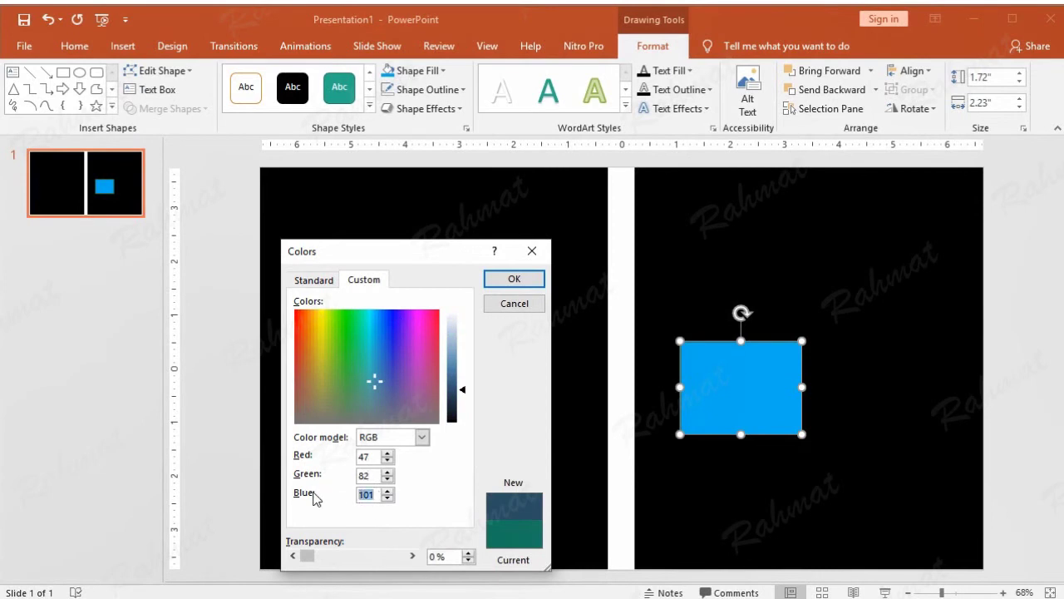
text(1)
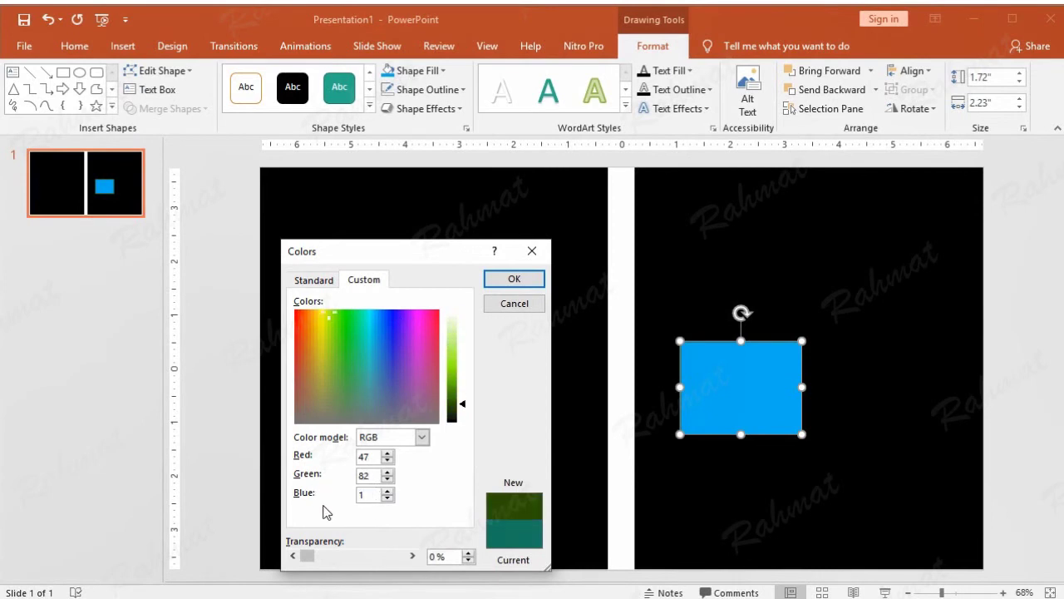
text(48)
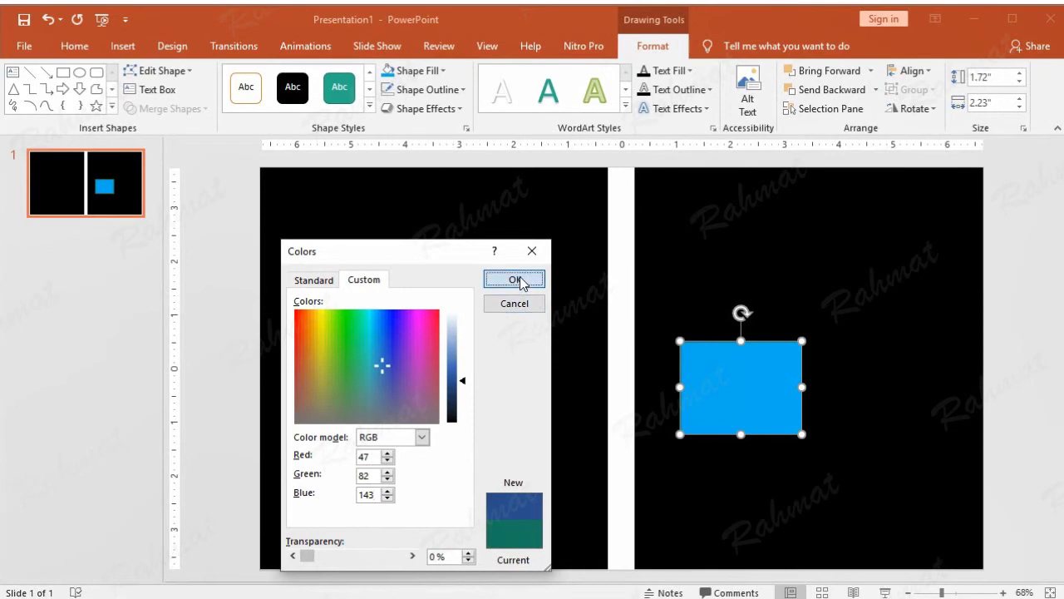
click(518, 279)
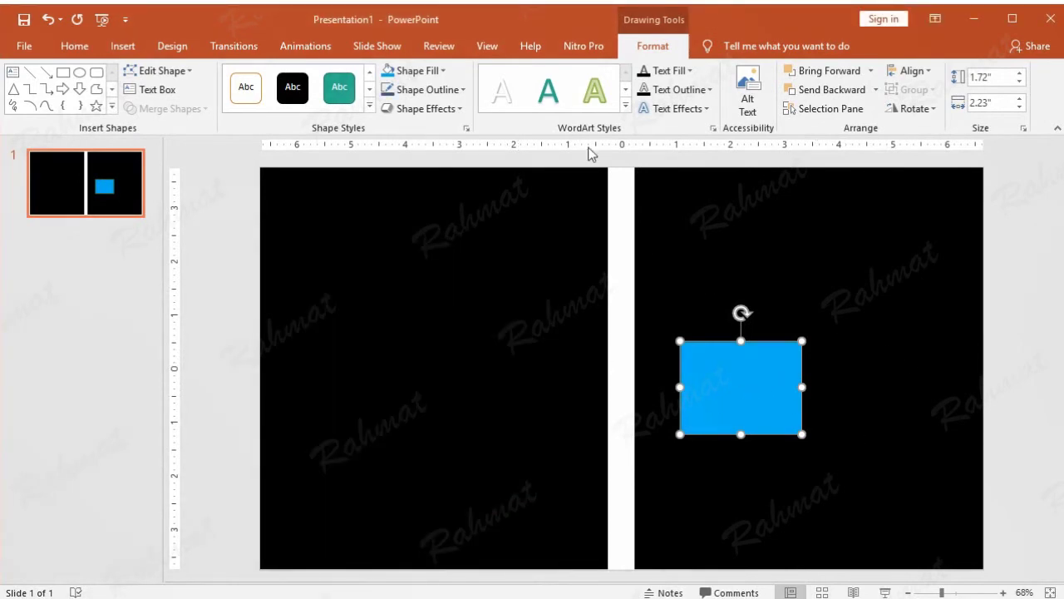
click(438, 111)
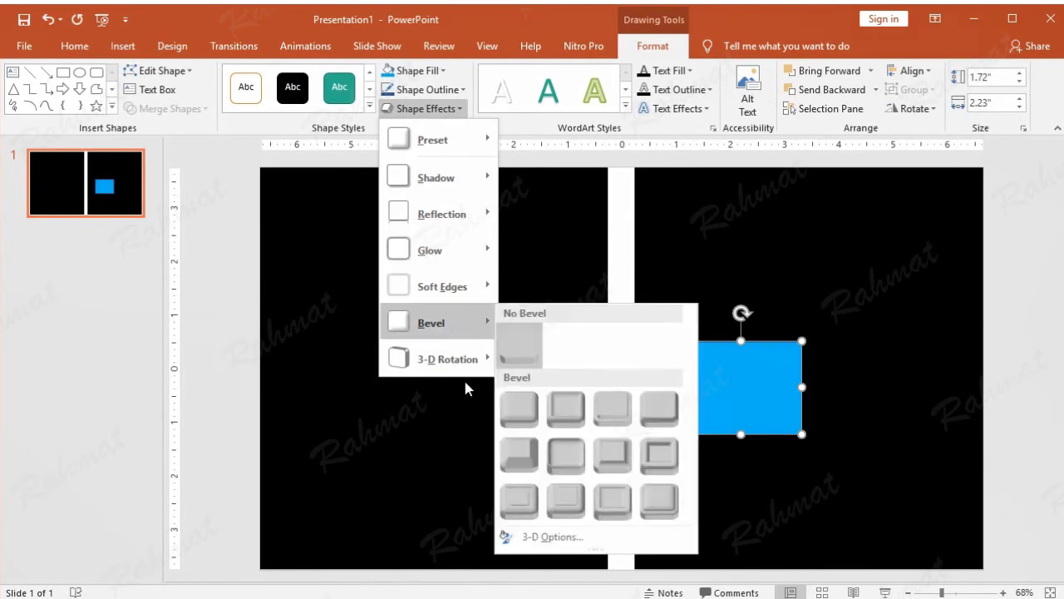
mouse_move(441, 359)
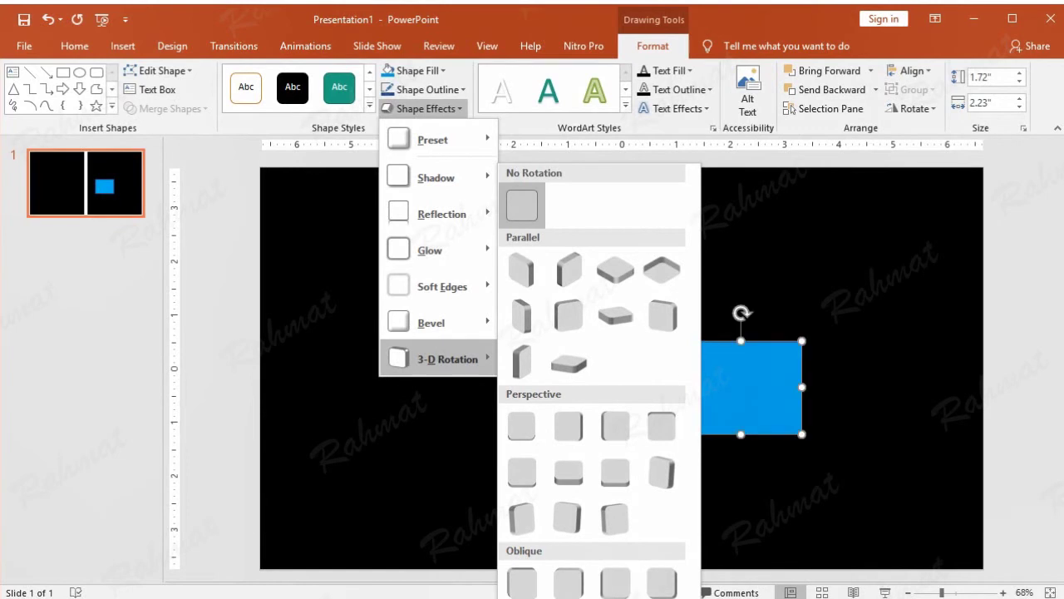
Apply 3-D rotation X 61.6°, Y 45.7°, Z 248.2° to the blue rectangle.
click(632, 586)
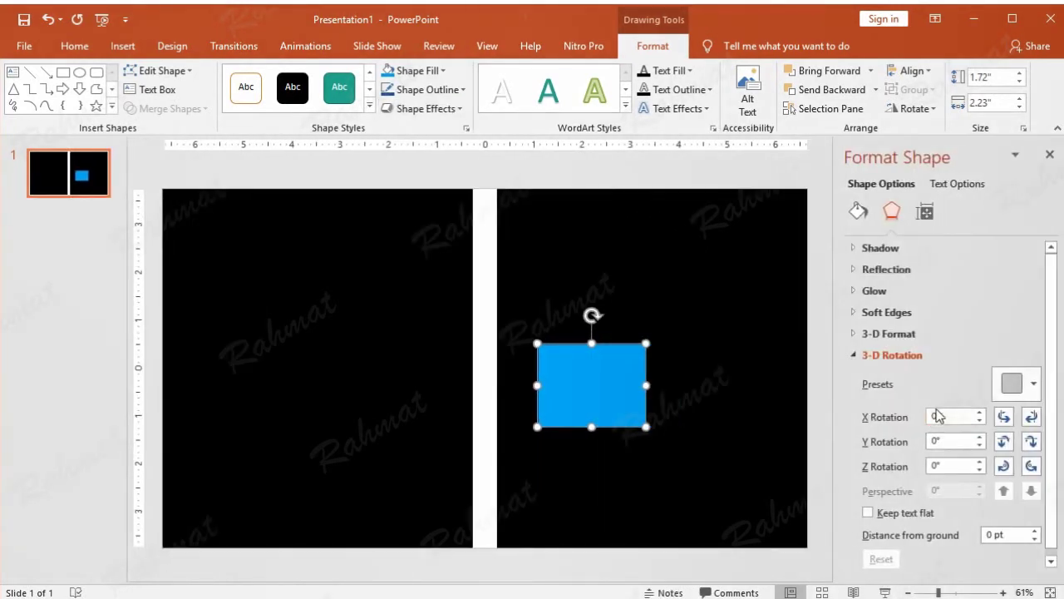
double_click(939, 416)
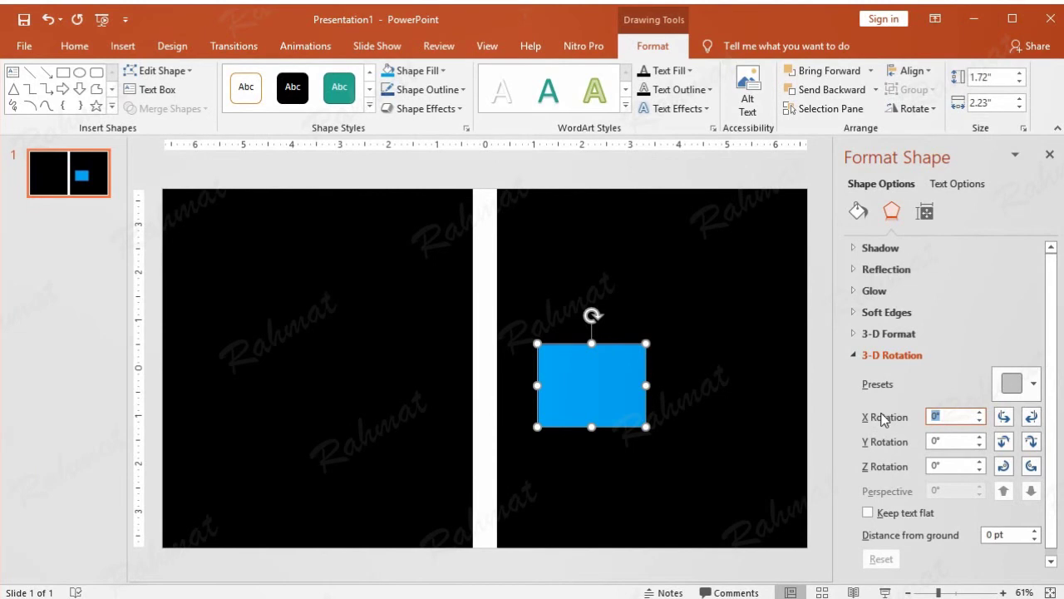
text(61)
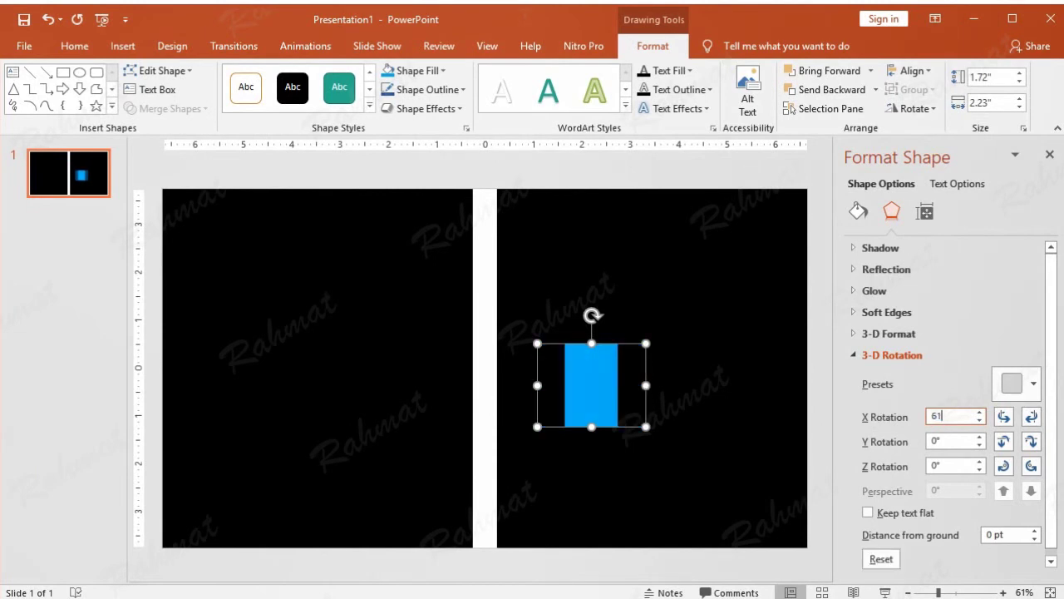
text(.6)
key(Tab)
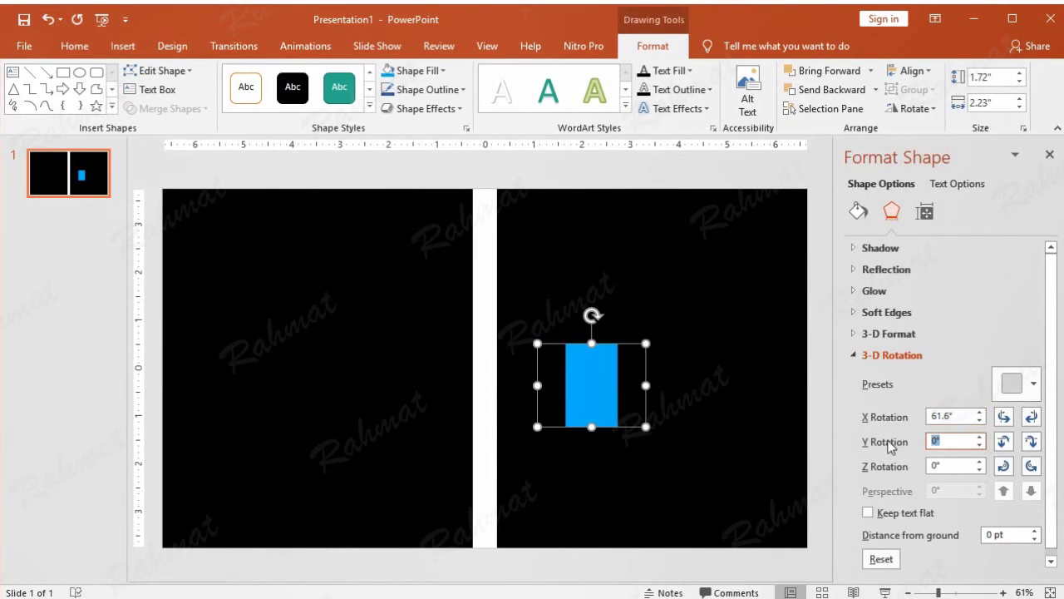
text(45.7)
key(Tab)
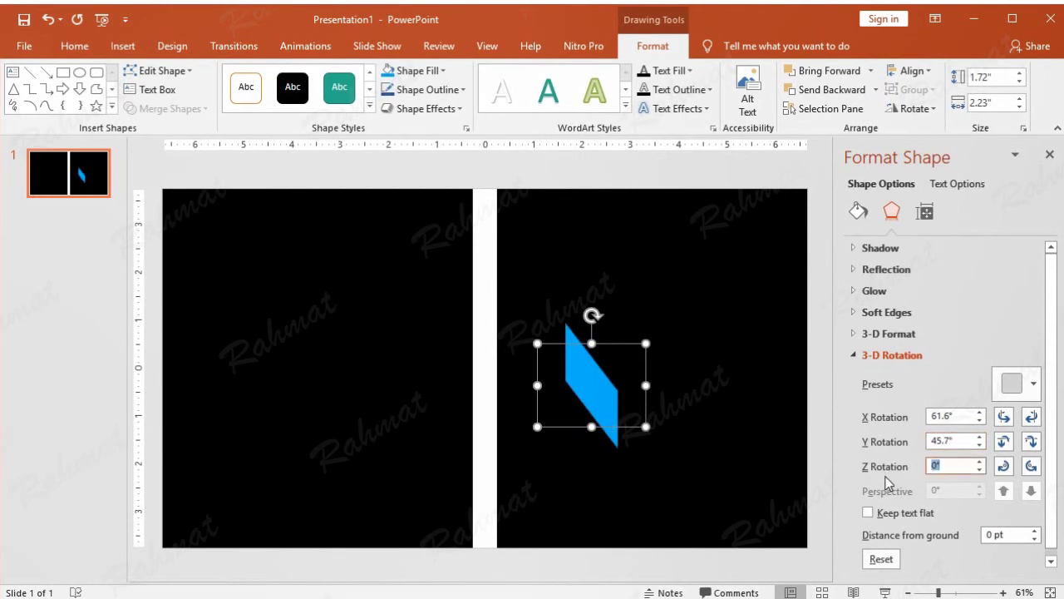
text(248.2)
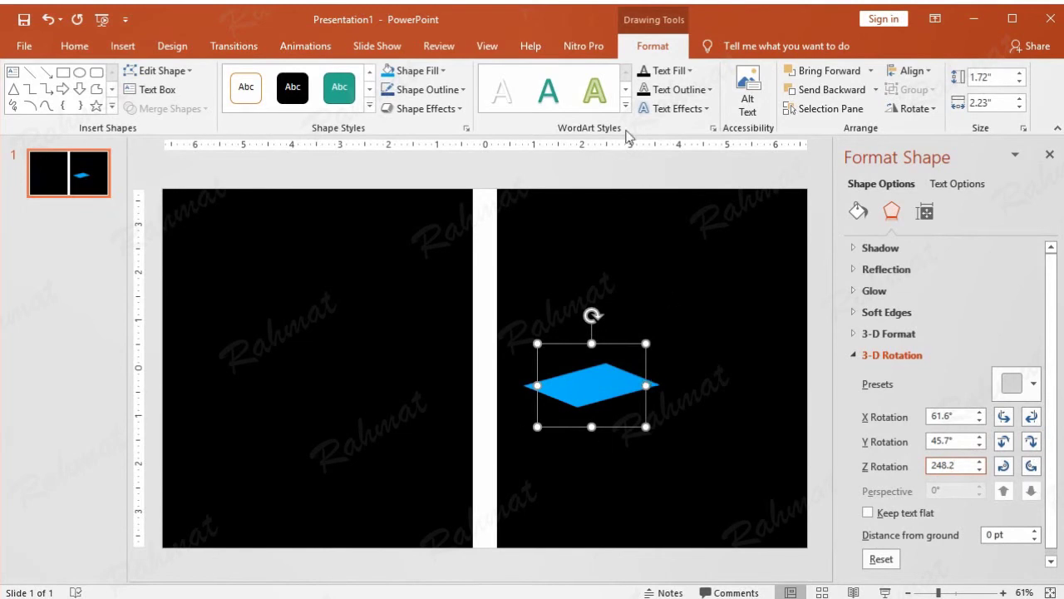
click(424, 108)
mouse_move(441, 322)
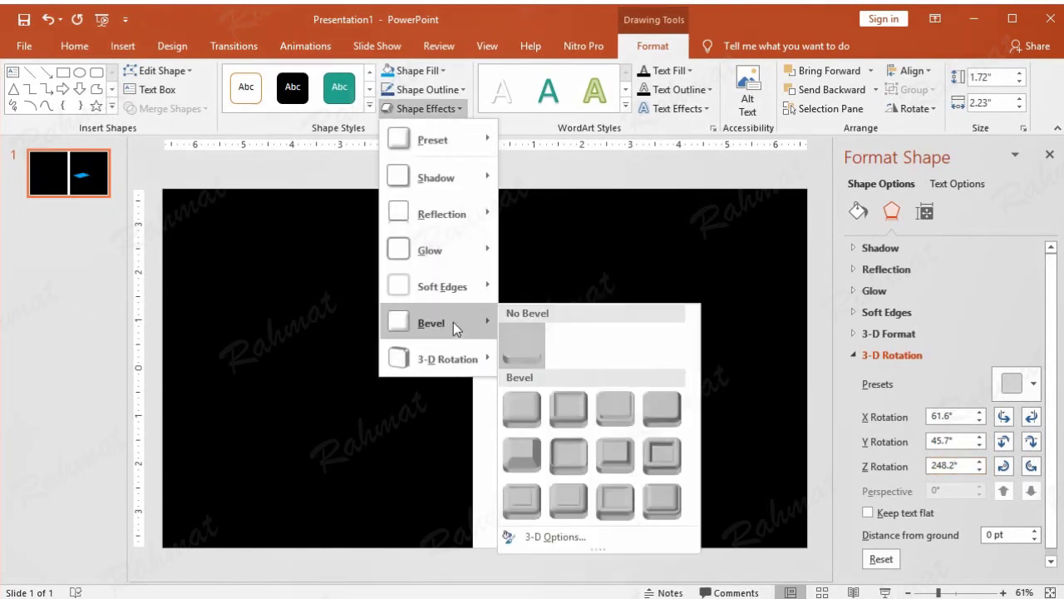
Give the tilted shape a 6 pt top bevel and 25.5 pt depth.
click(607, 536)
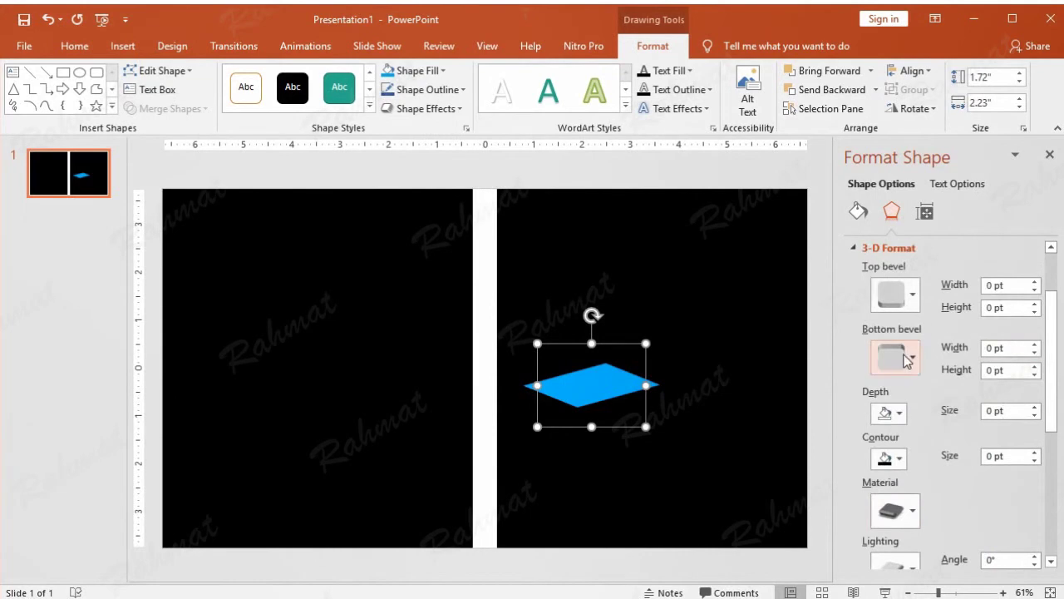
click(894, 295)
click(895, 419)
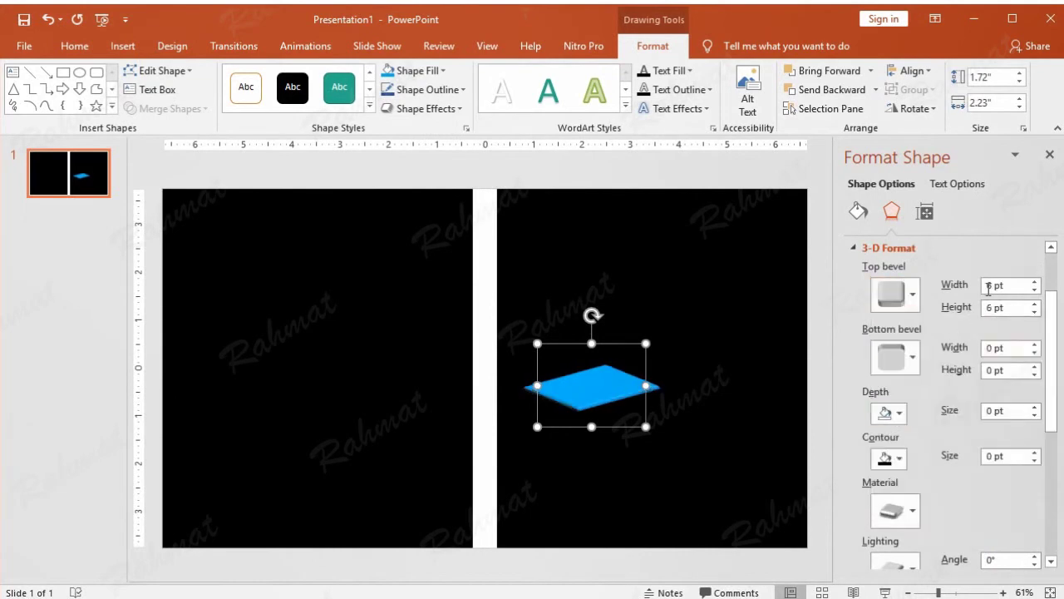
double_click(994, 410)
text(25.5)
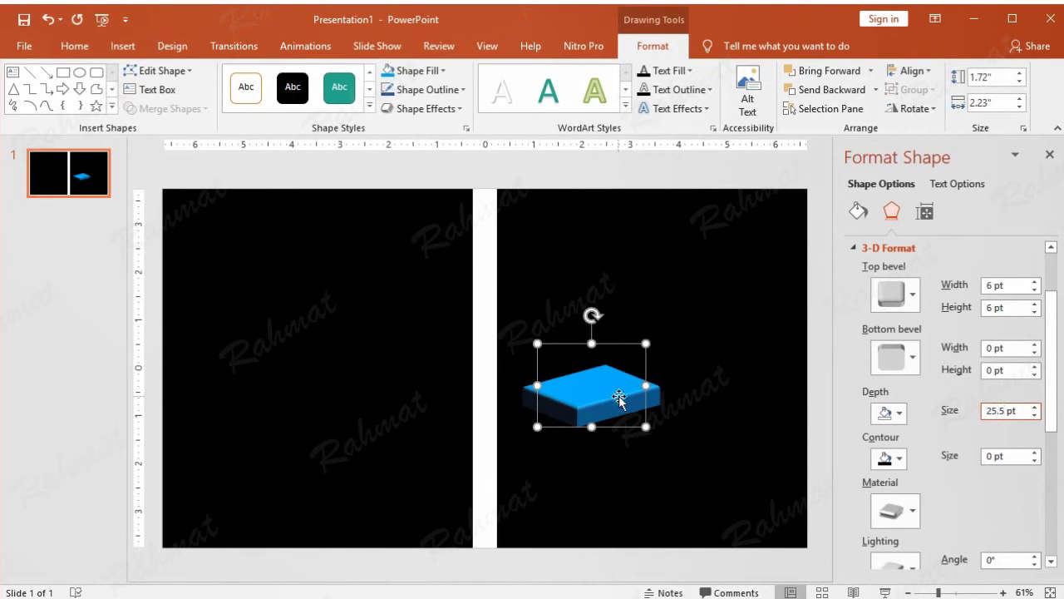
click(757, 170)
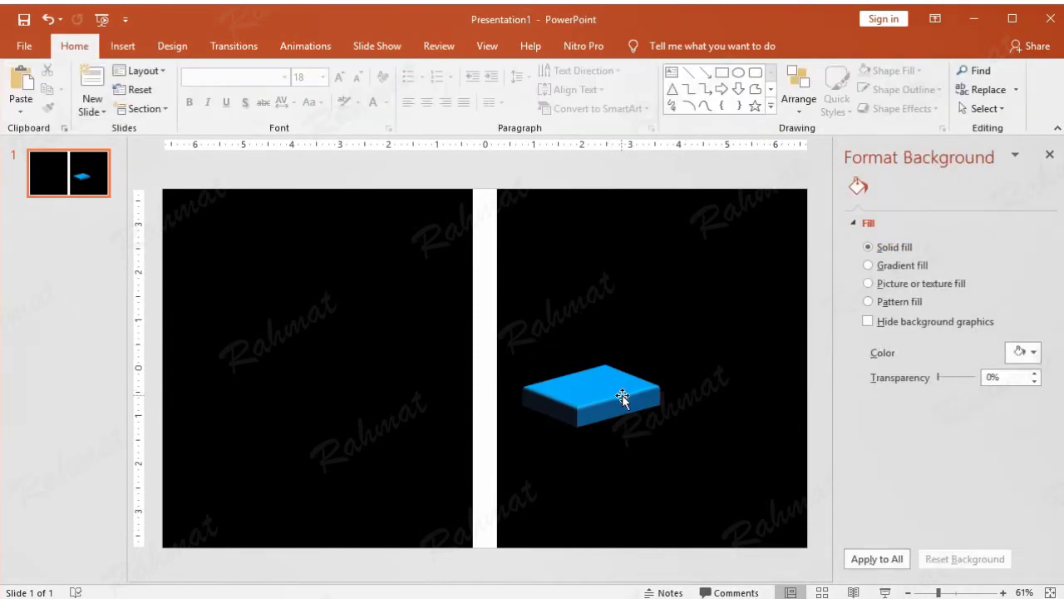
Zoom the view to 200% centred on the blue slab and bring up the shapes gallery.
click(439, 46)
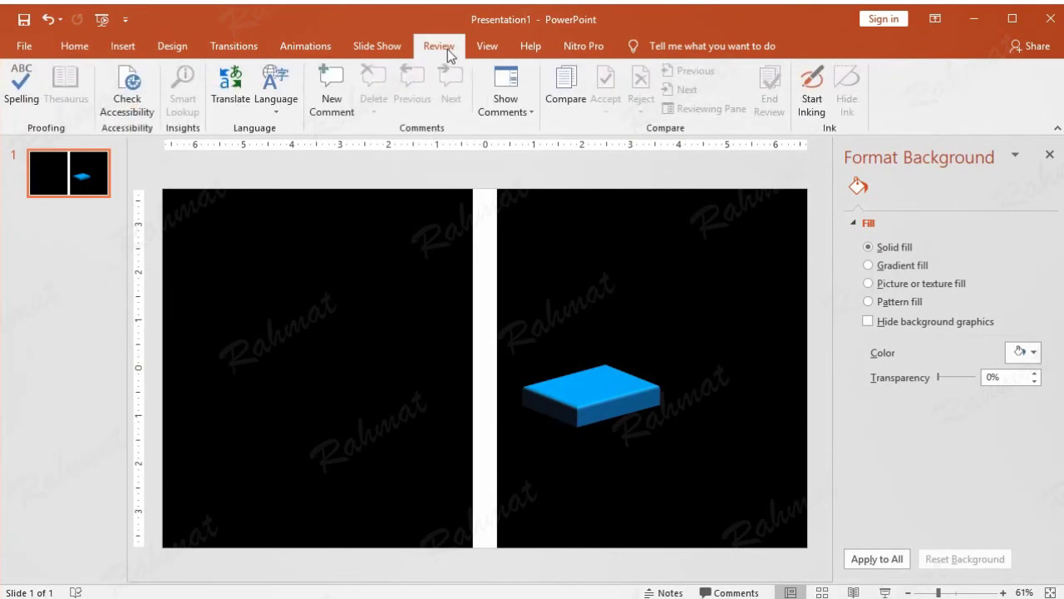
click(499, 52)
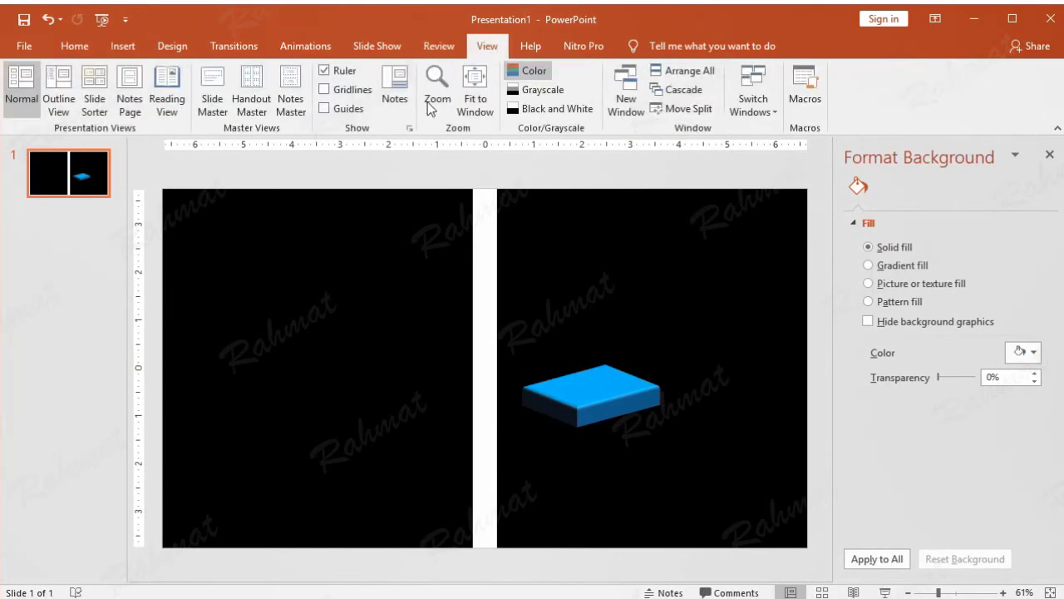
click(434, 98)
click(496, 295)
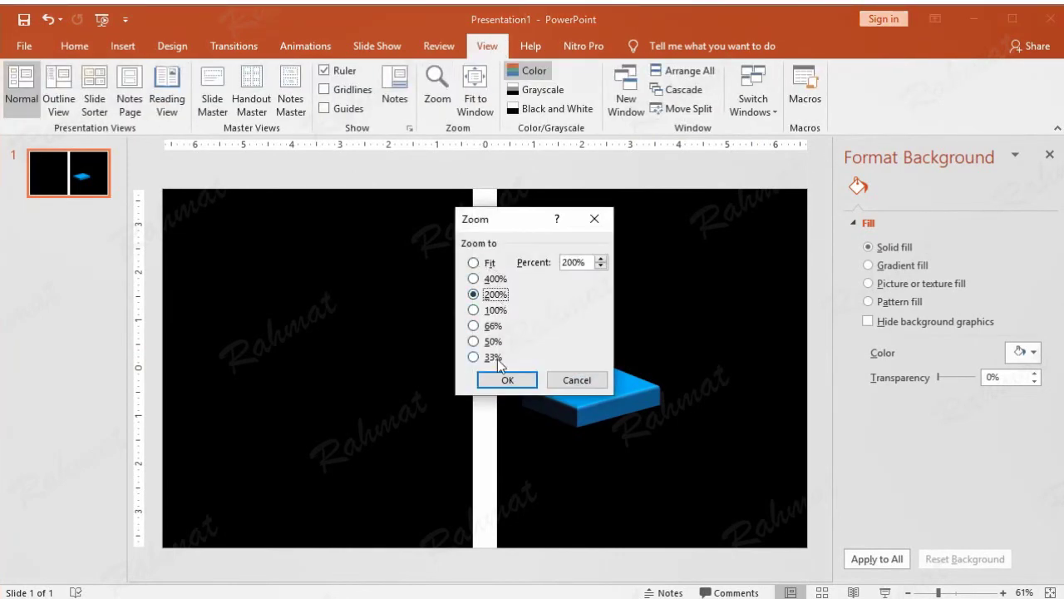
click(499, 379)
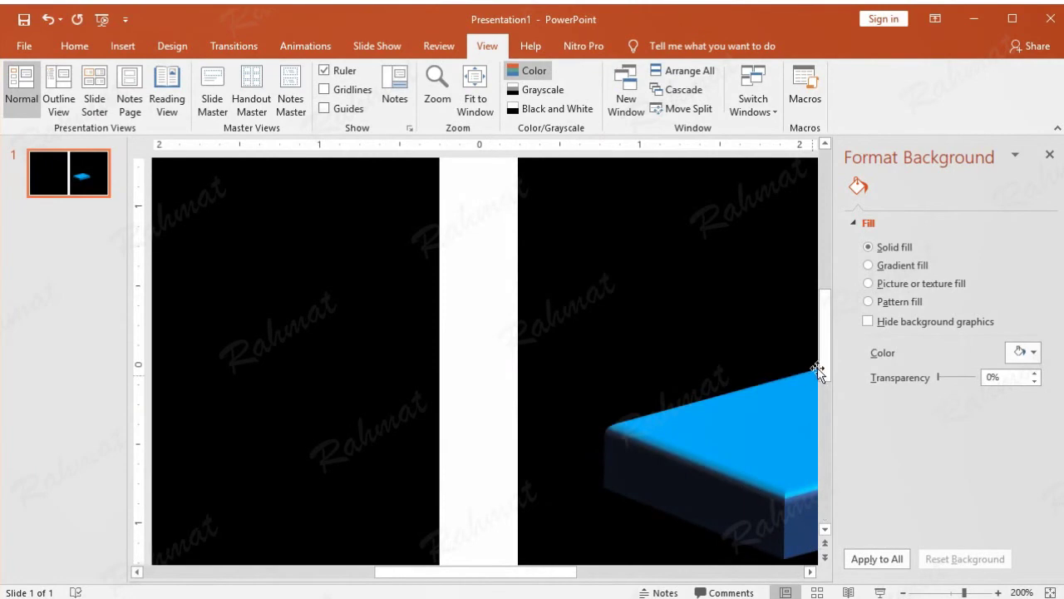
drag(827, 371, 824, 417)
drag(547, 574, 622, 574)
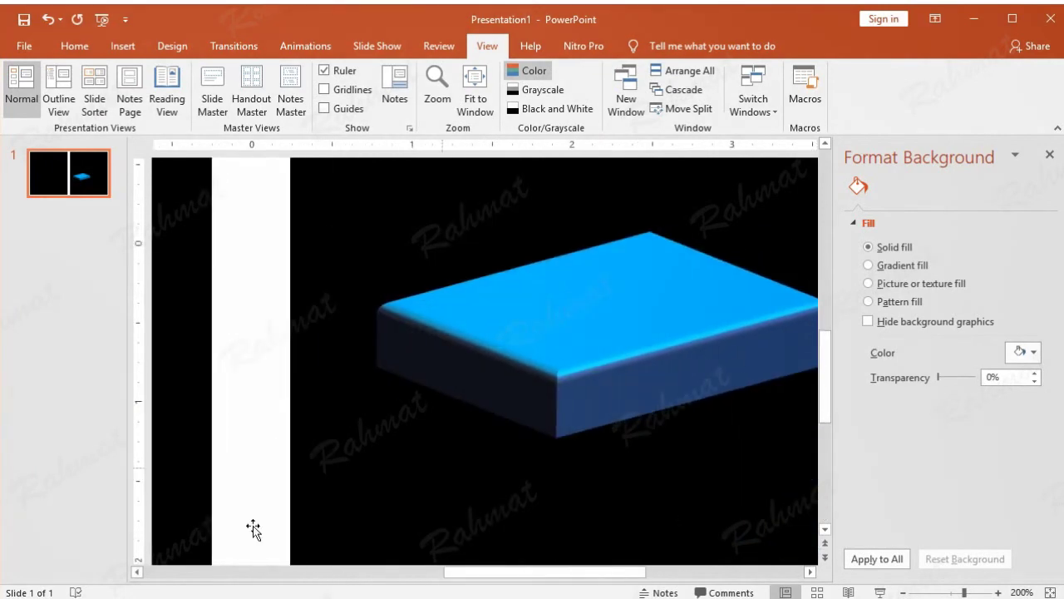
click(117, 52)
click(253, 113)
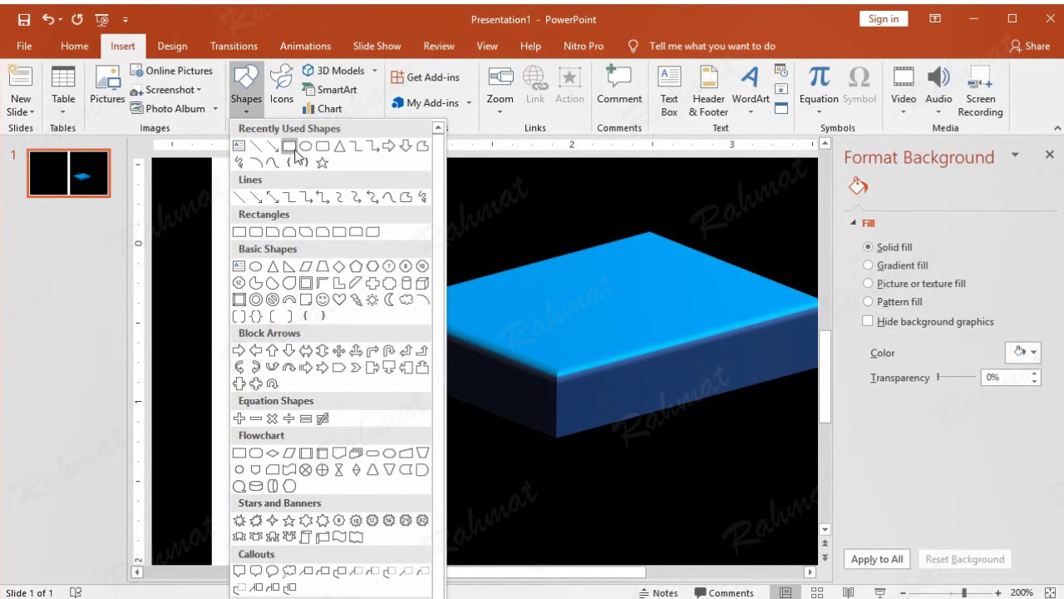
Trace a four-sided freeform shape over the slab's front-left face and select it.
click(404, 197)
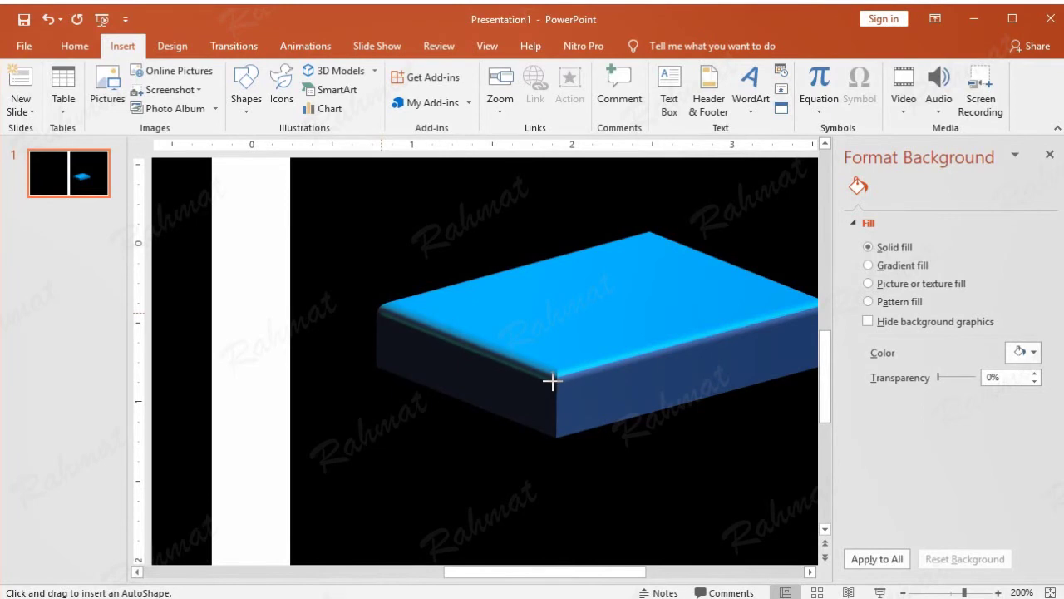
drag(547, 396, 550, 429)
drag(553, 433, 382, 363)
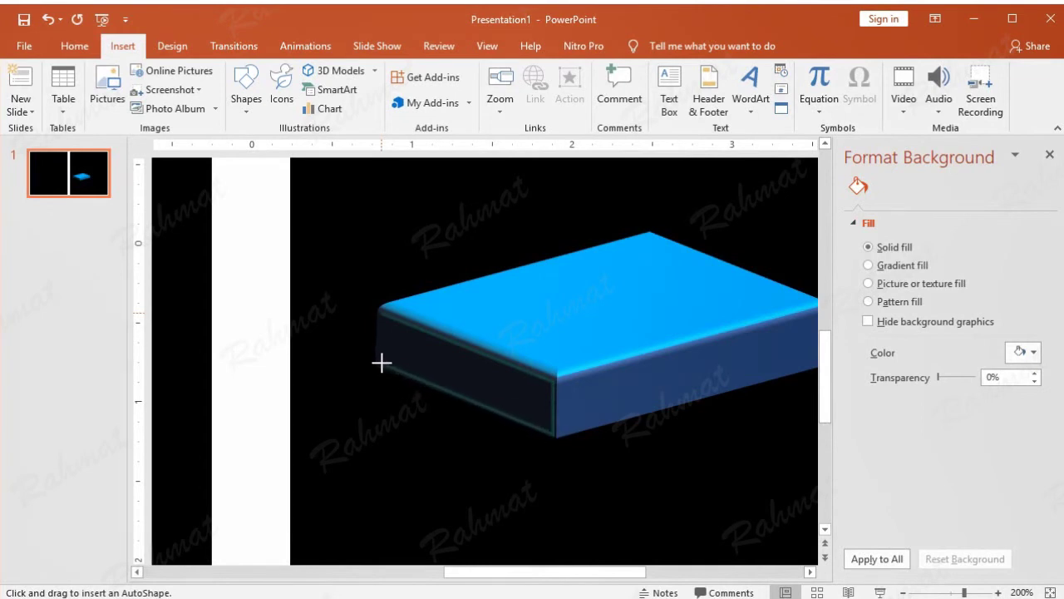
double_click(380, 317)
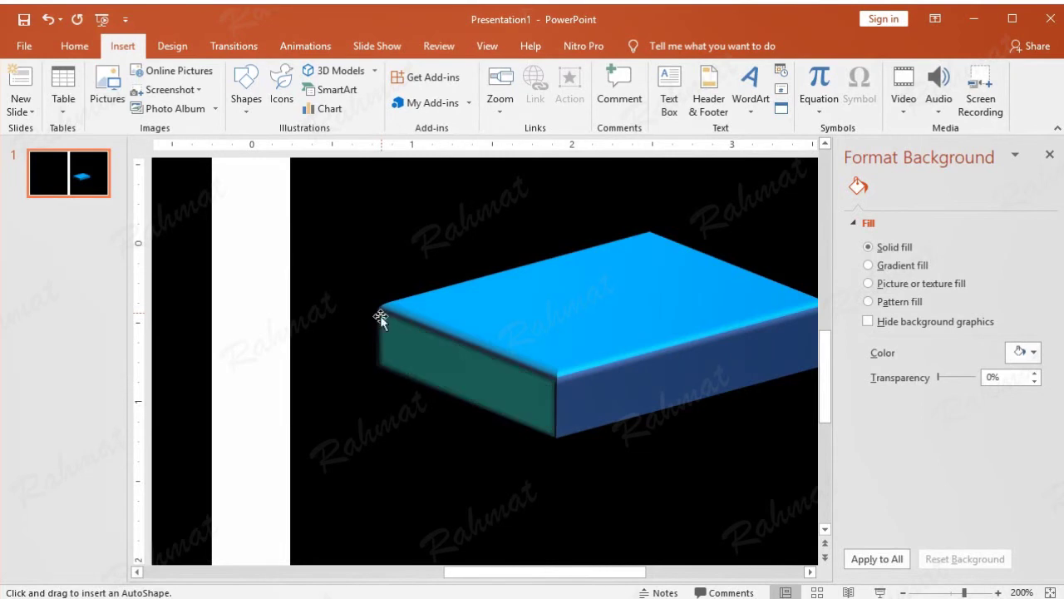
click(475, 224)
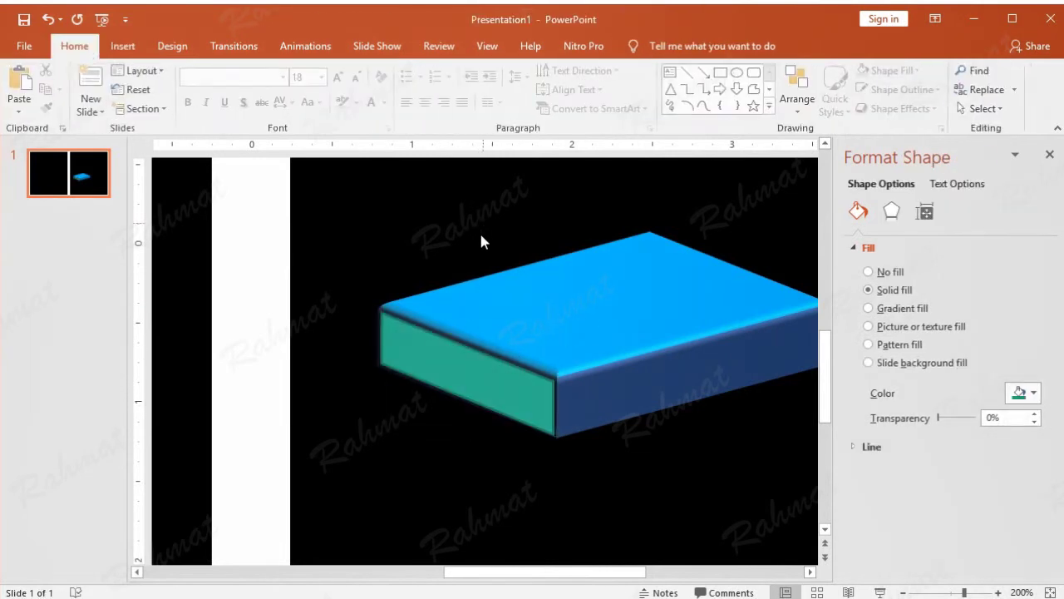
click(452, 359)
click(424, 70)
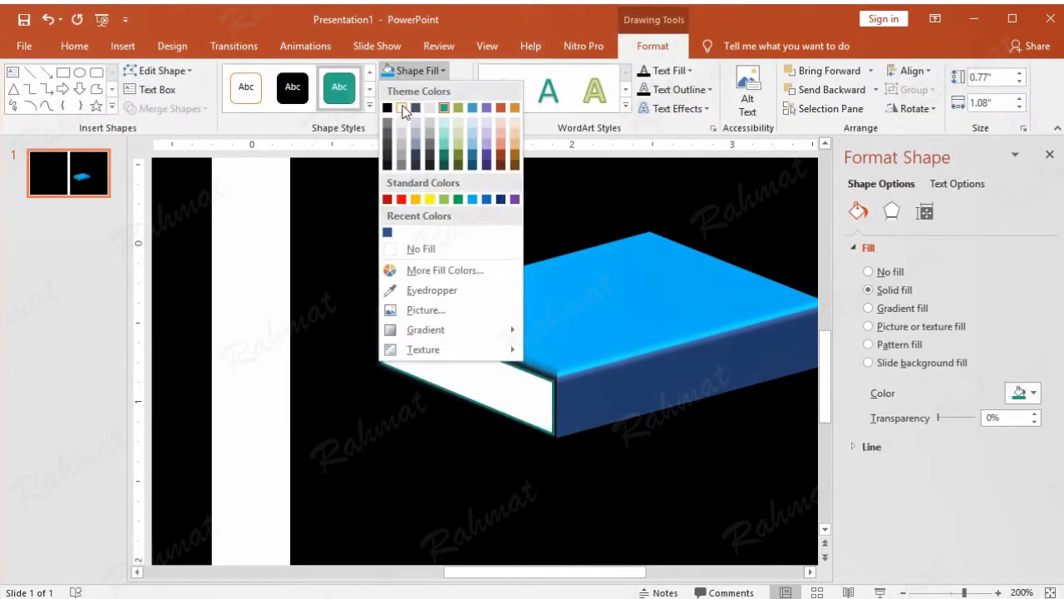
Fill the front face white, remove its outline, and nudge it slightly upward.
click(402, 108)
click(426, 89)
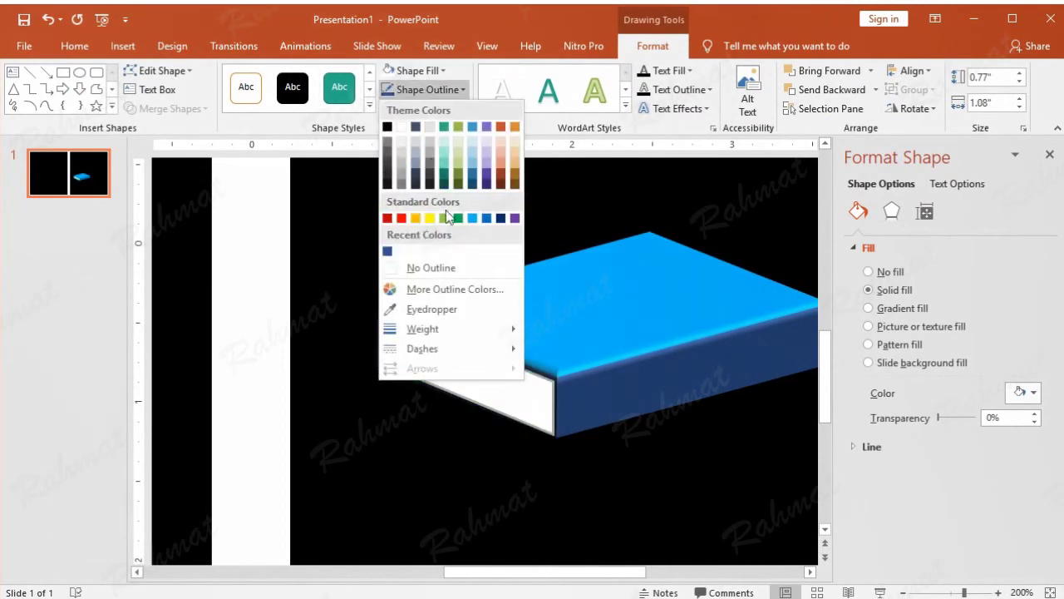
click(450, 271)
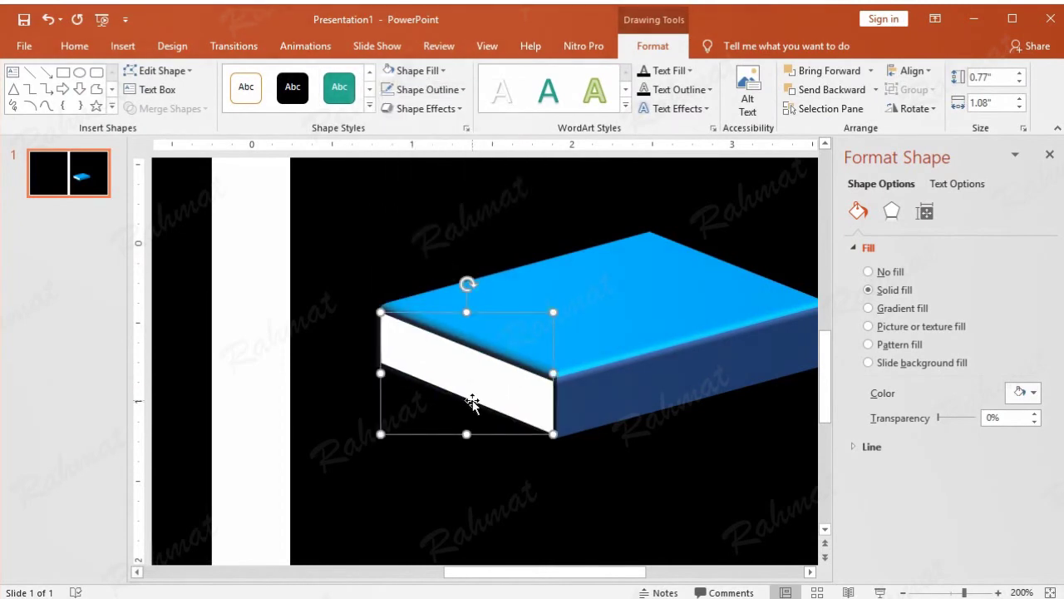
drag(471, 403, 471, 401)
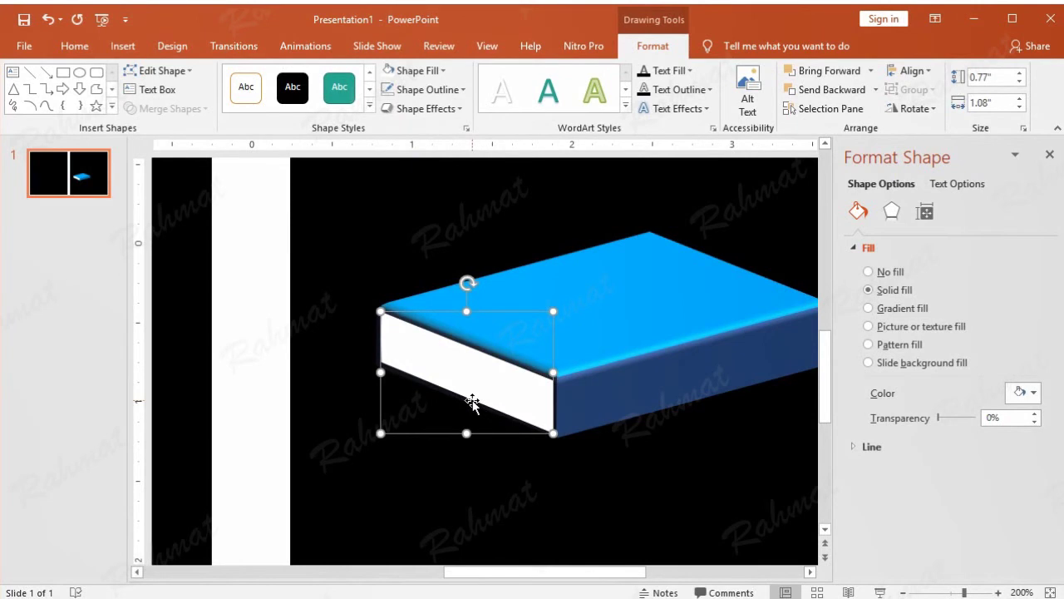
click(544, 225)
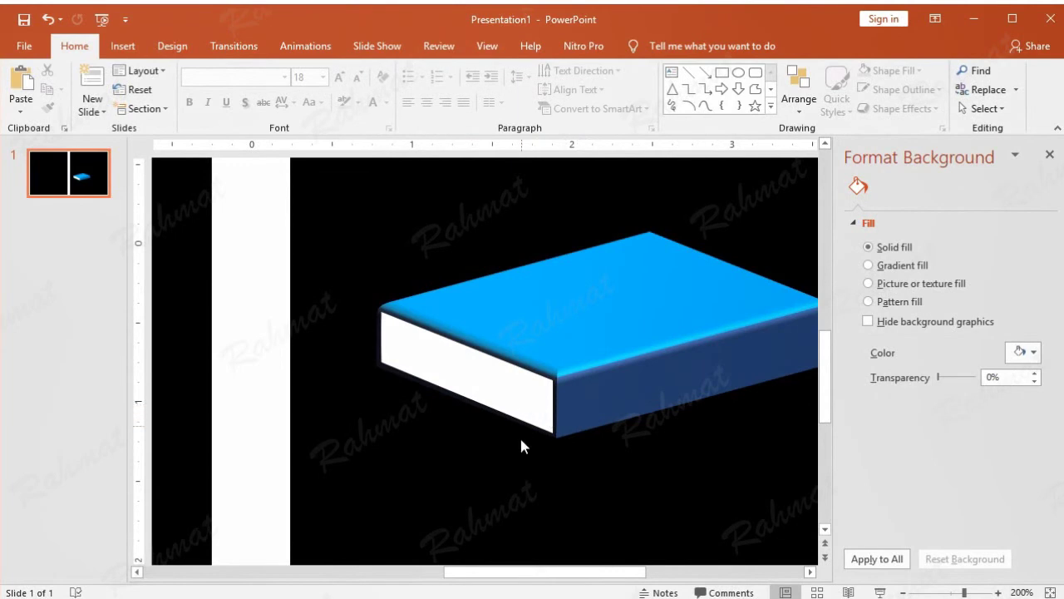
Group the white front face with the blue book top into one object.
click(487, 387)
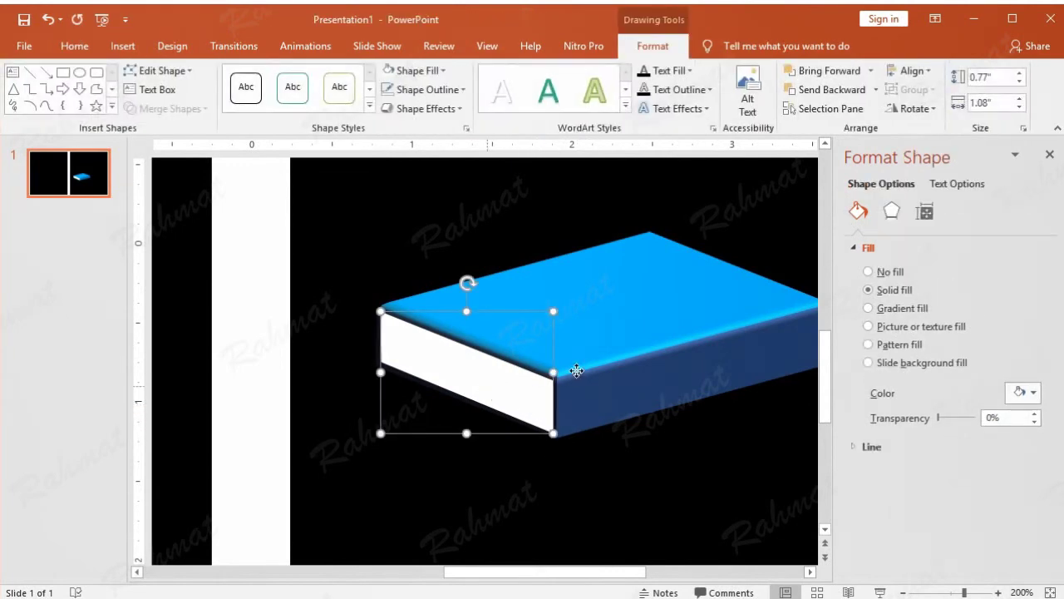
shift+click(632, 351)
right_click(633, 324)
click(378, 251)
click(382, 243)
click(486, 392)
shift+click(638, 266)
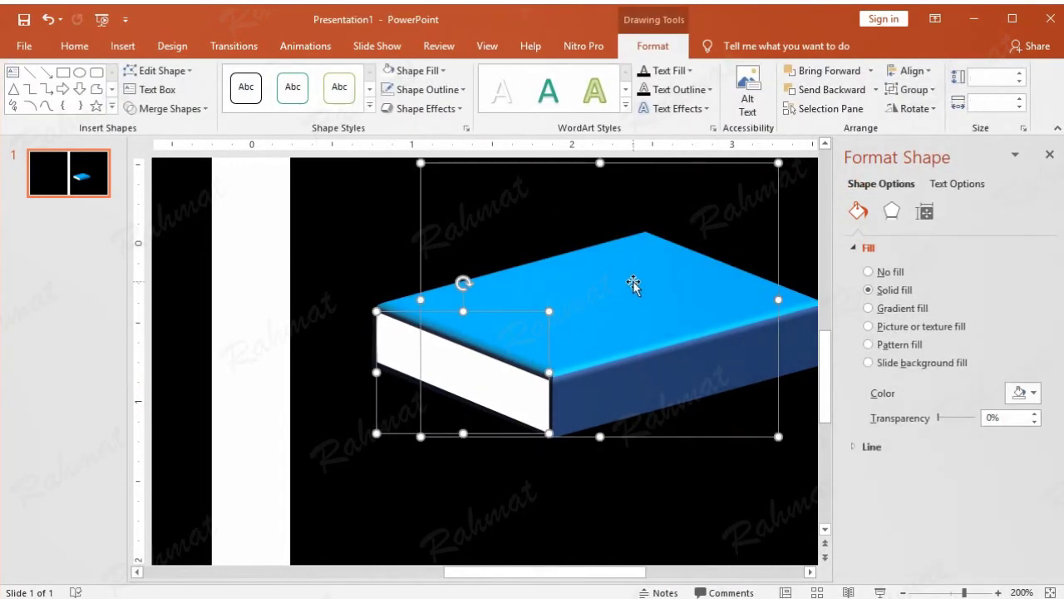
right_click(637, 285)
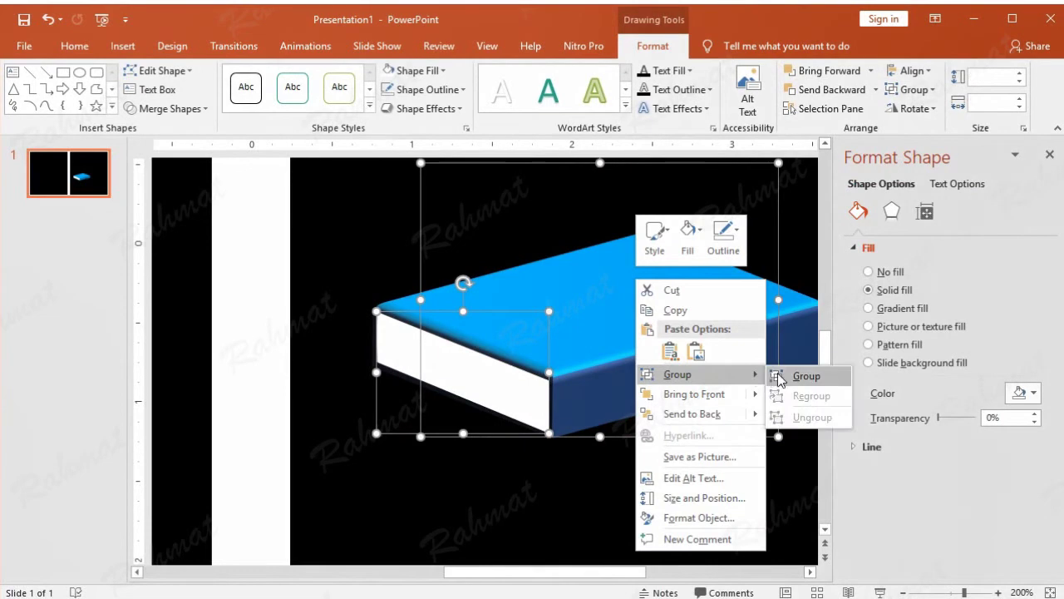
click(811, 374)
click(727, 481)
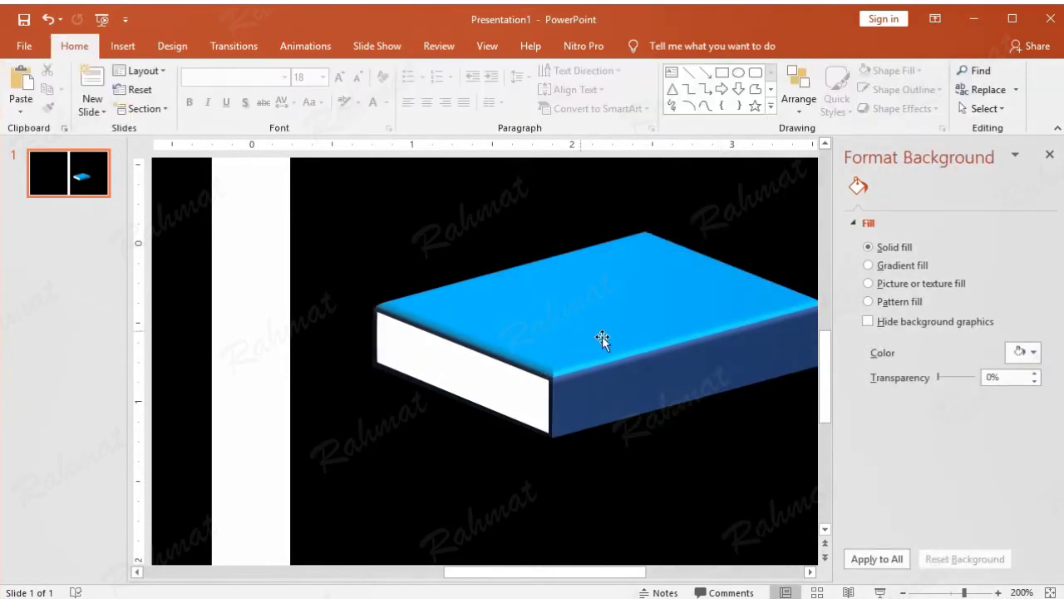
drag(637, 572, 692, 572)
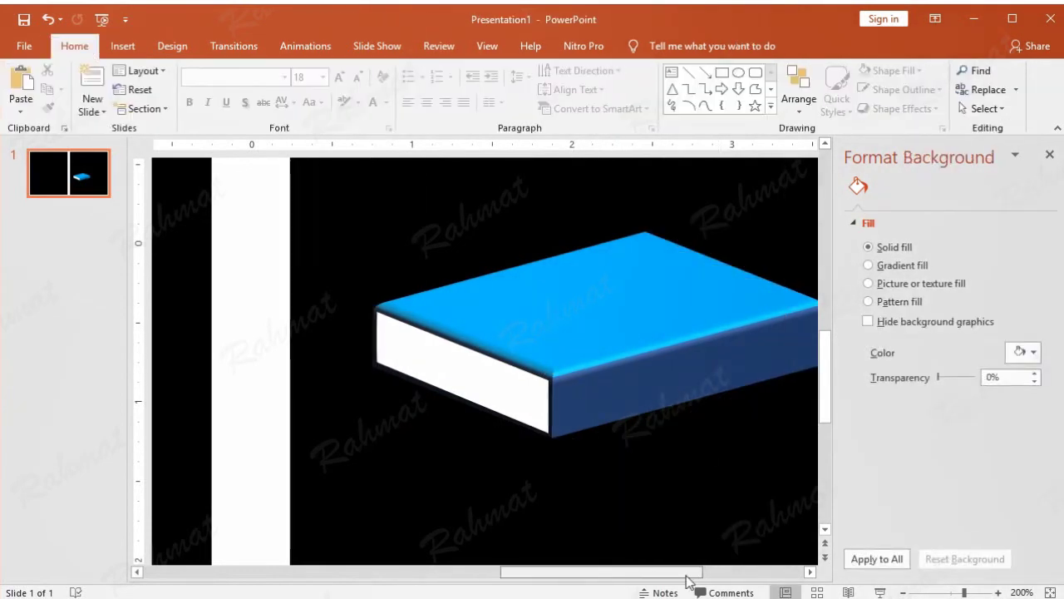
Insert a WordArt text box reading 'MS. WORD'.
click(124, 47)
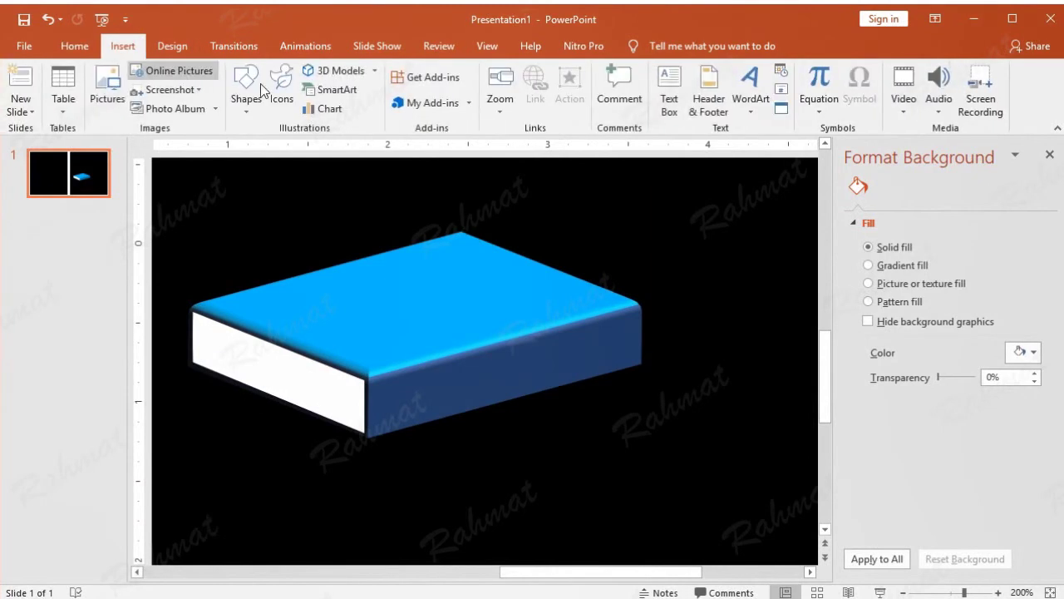
click(747, 112)
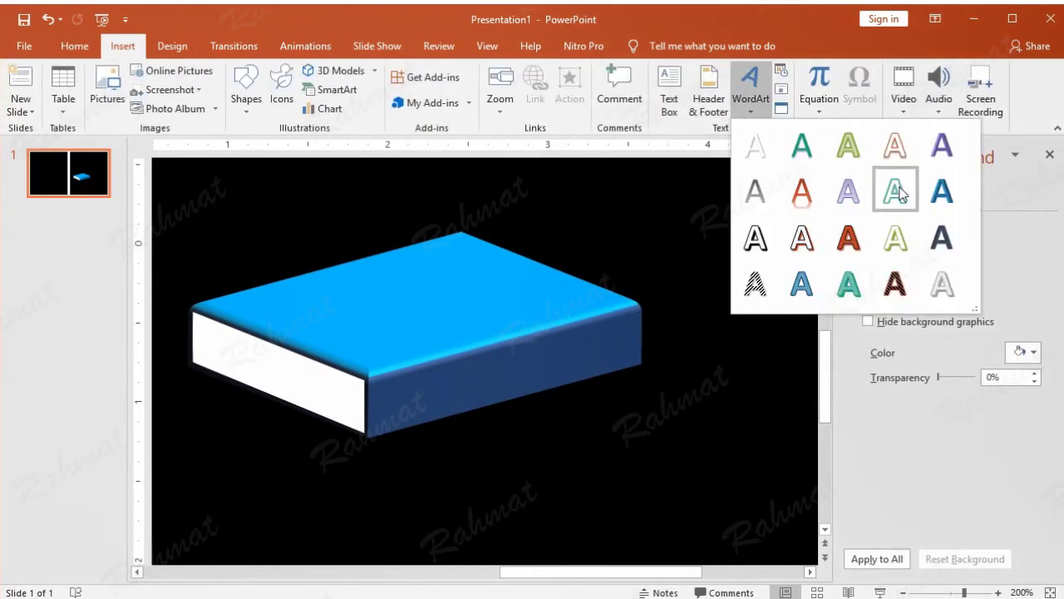
click(893, 143)
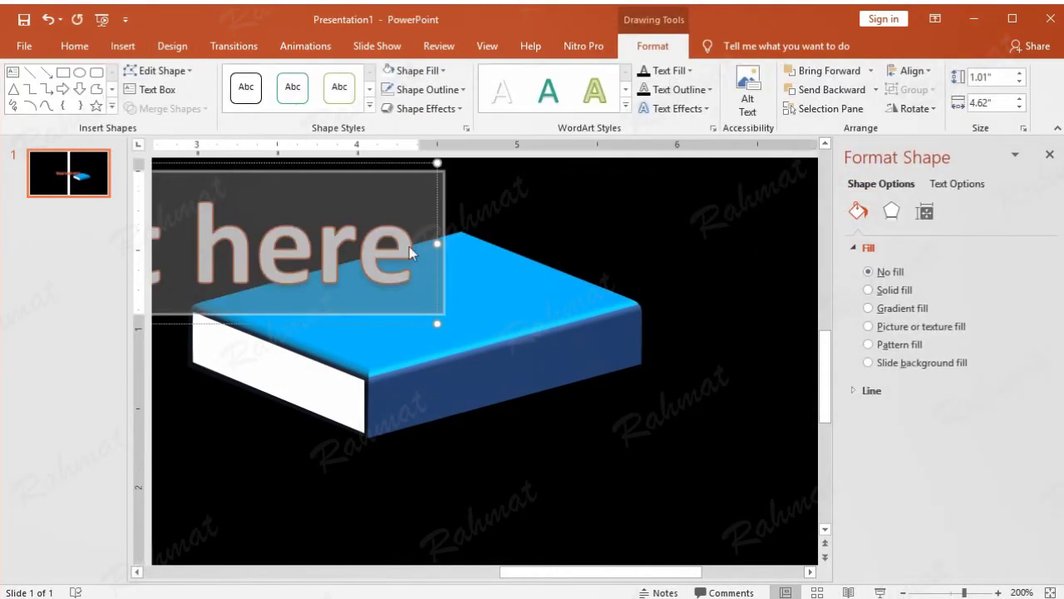
text(ms)
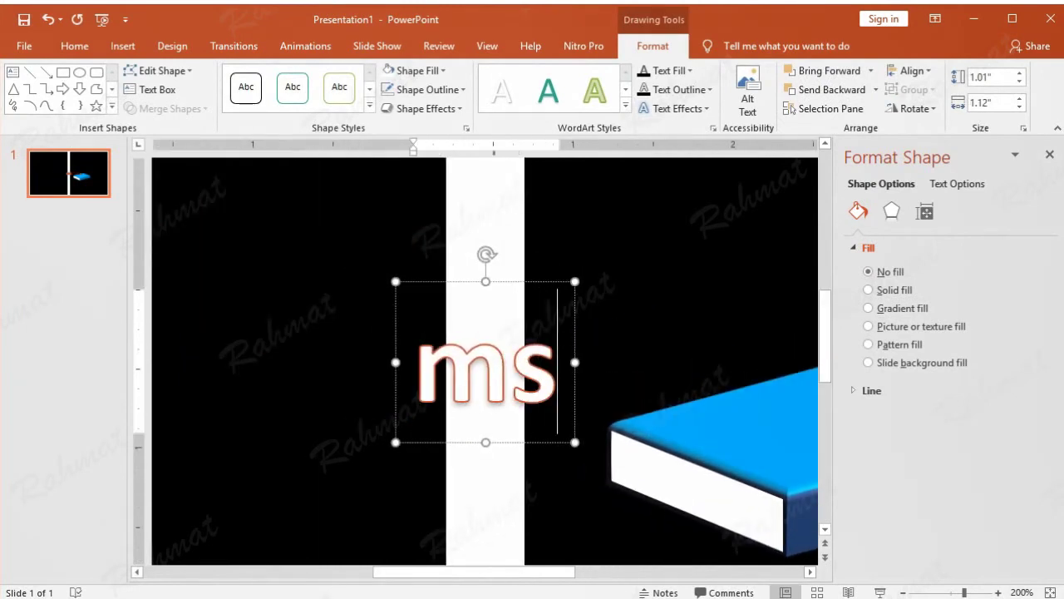
key(BackSpace)
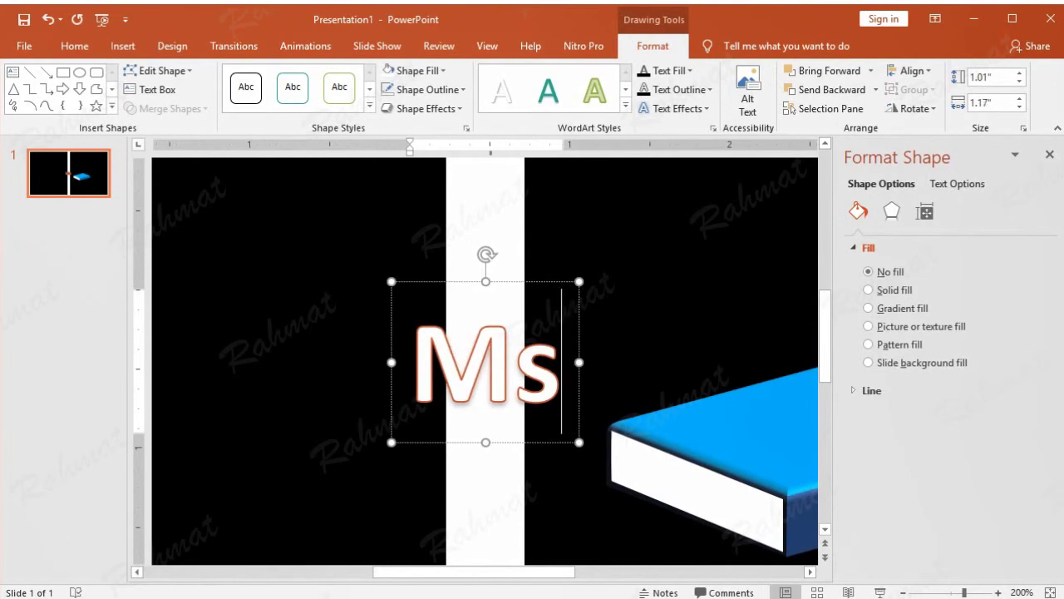
key(BackSpace)
text(s)
key(BackSpace)
text(S. )
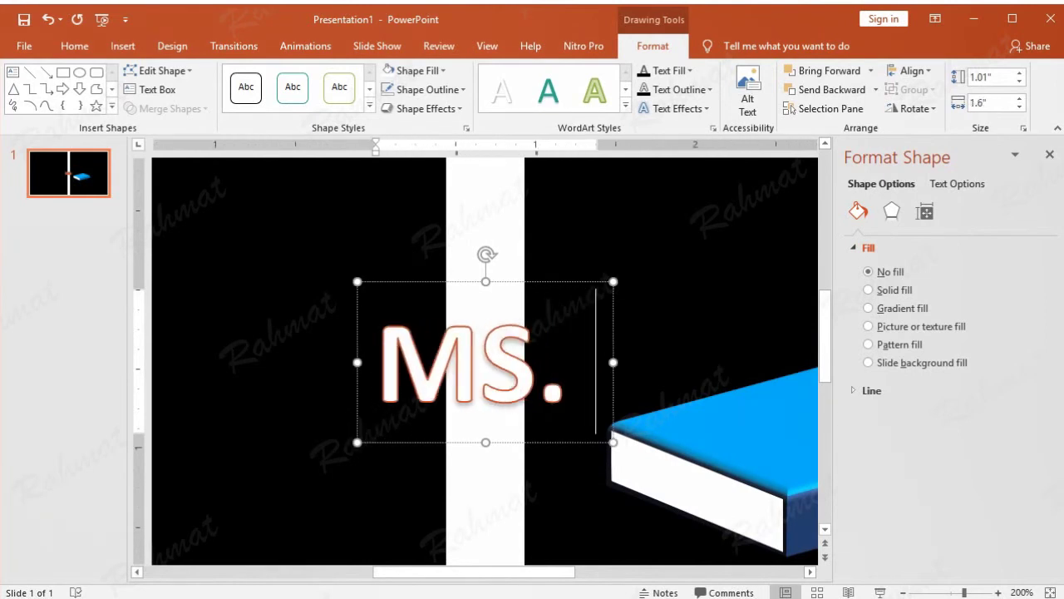
text(WORD)
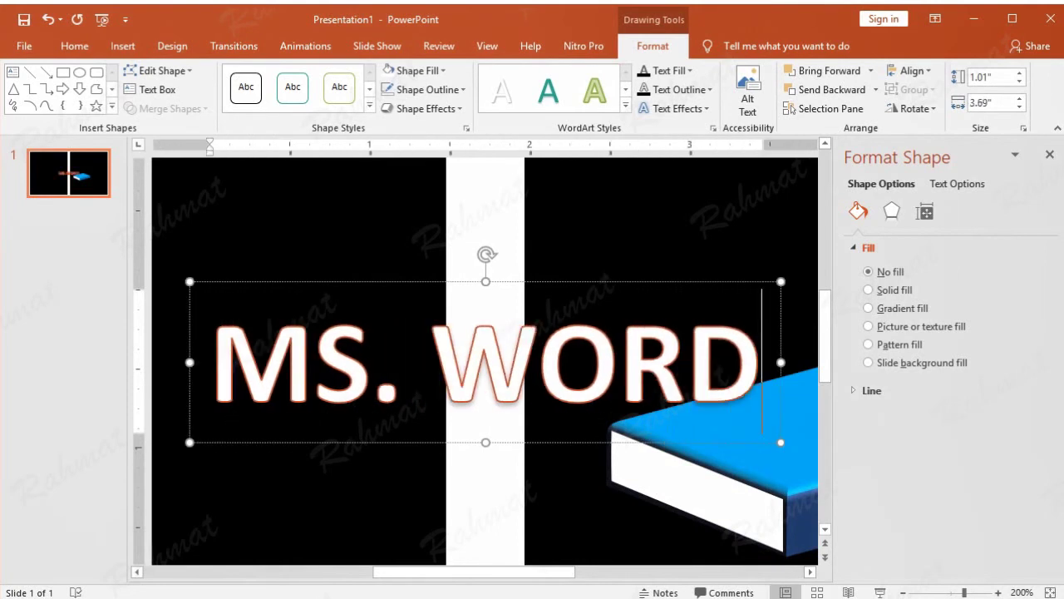
Set the MS. WORD text to 24 pt.
triple_click(502, 341)
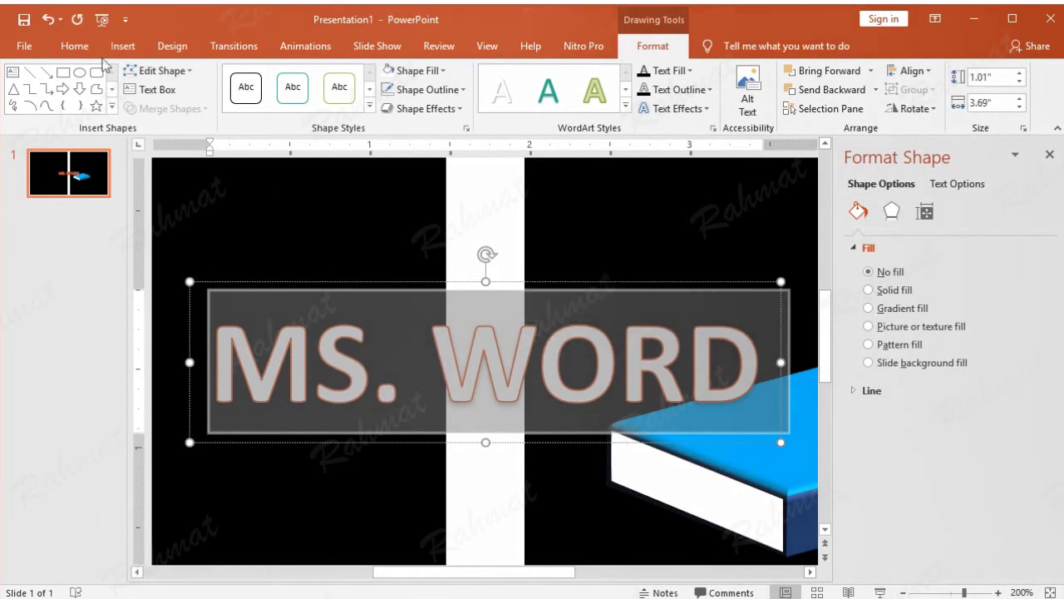
click(83, 47)
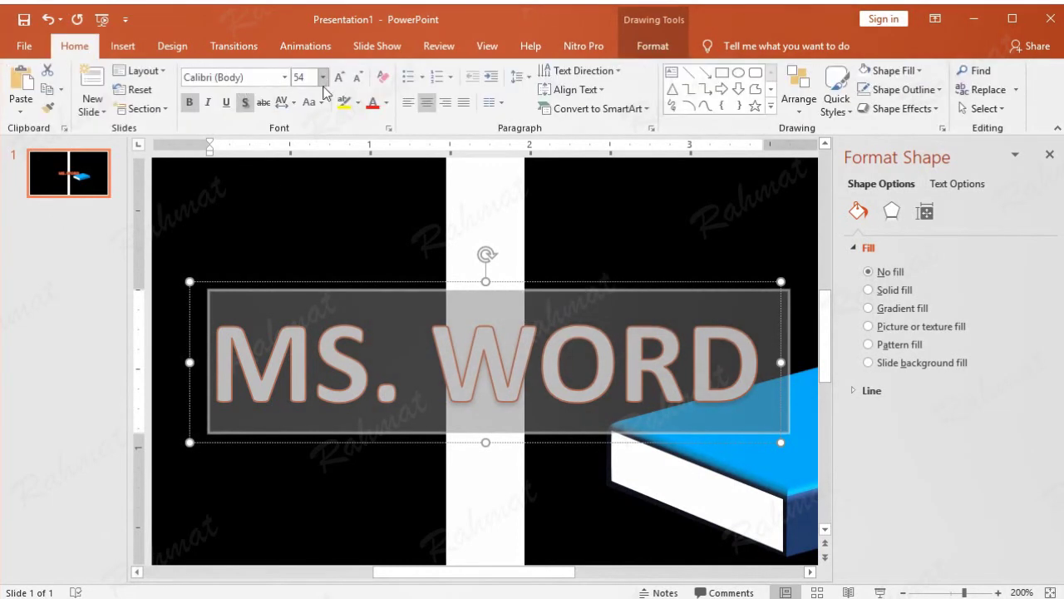
click(322, 76)
click(301, 253)
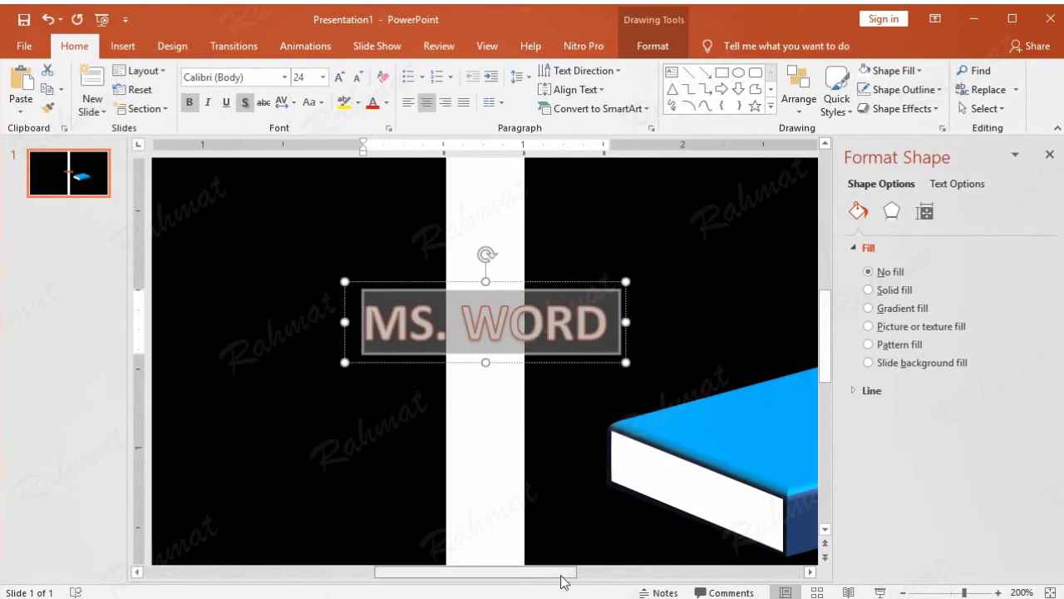
drag(574, 572, 694, 572)
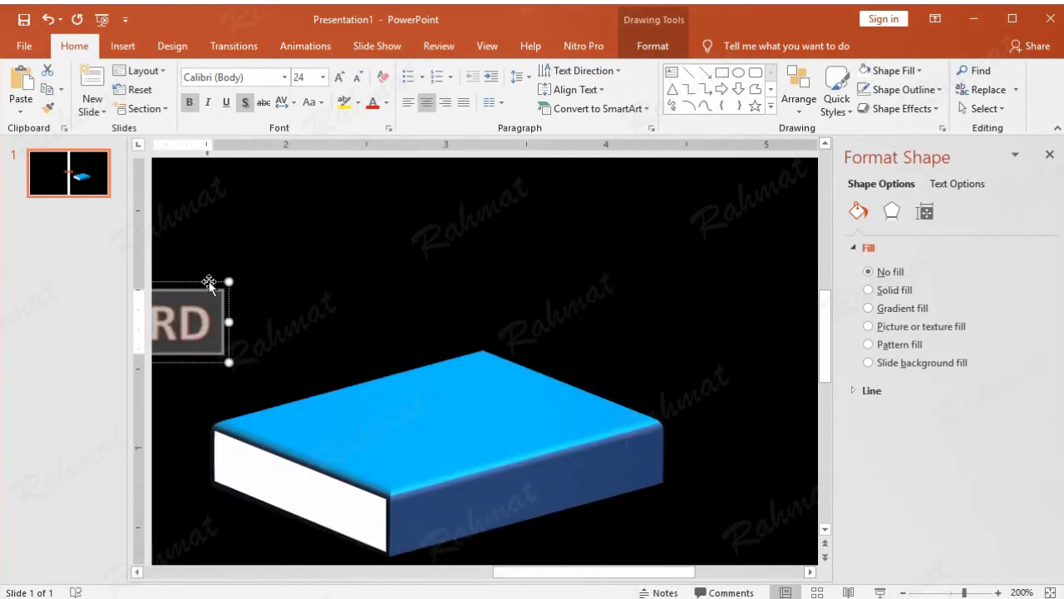
Move the MS. WORD box onto the book and remove its orange text outline.
drag(209, 281, 558, 363)
click(653, 48)
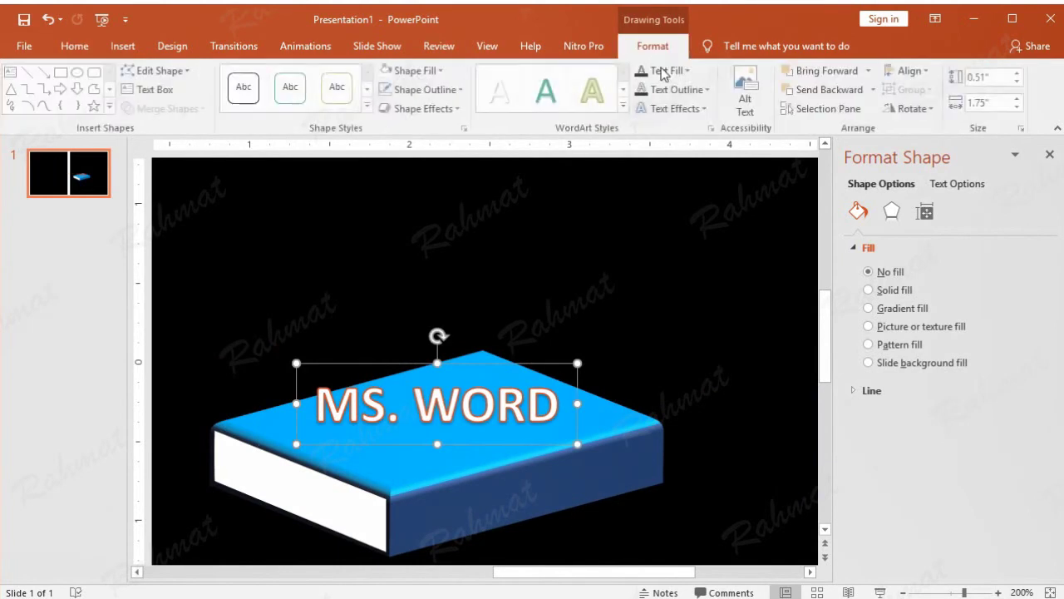
click(678, 89)
click(715, 268)
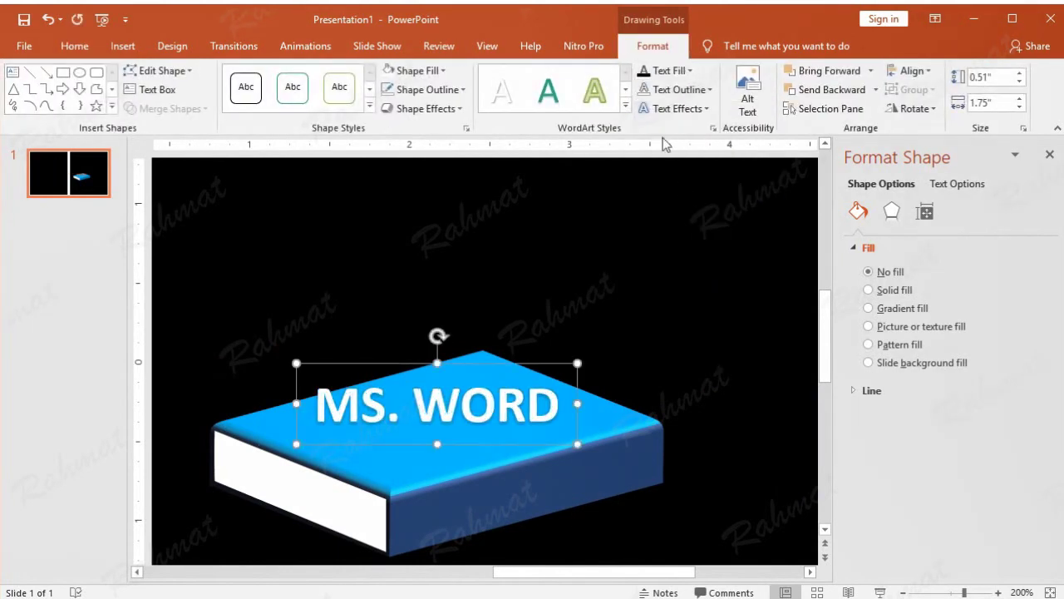
Set the text's 3-D X rotation to 317° in the 3-D Rotation options.
click(675, 108)
mouse_move(694, 284)
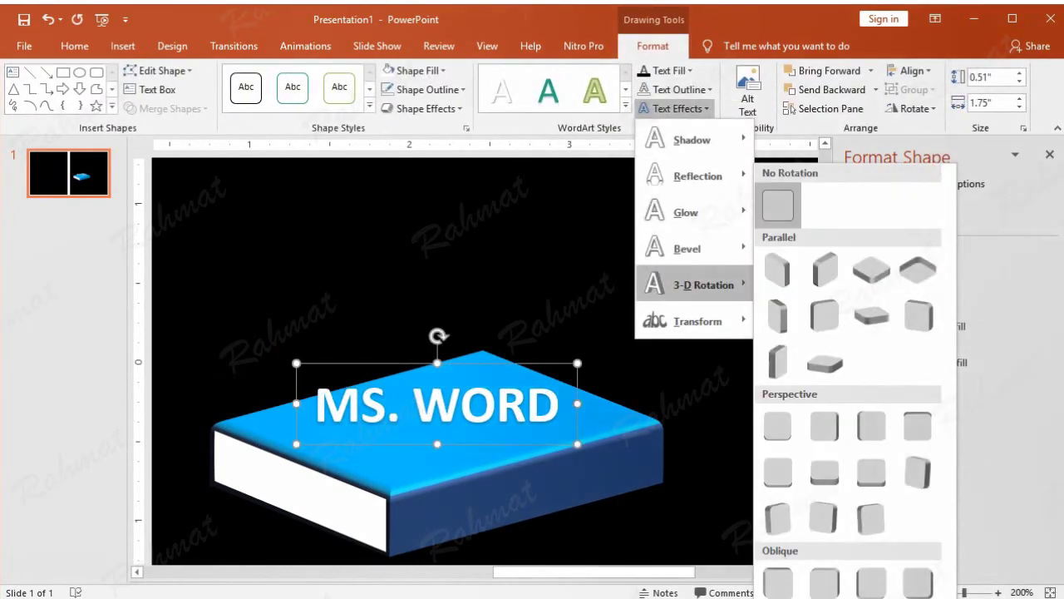
click(840, 592)
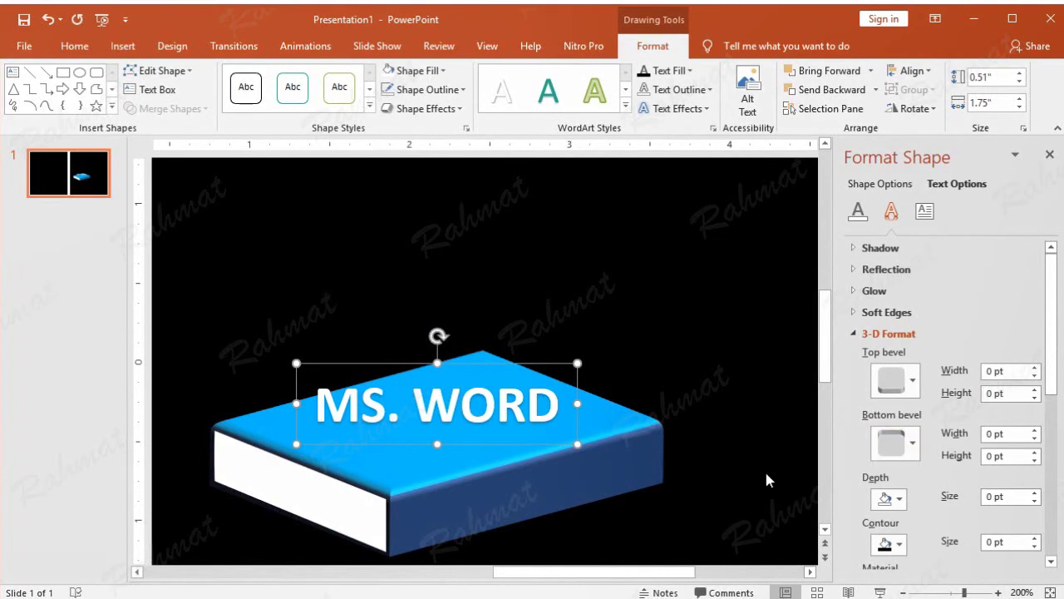
click(675, 108)
mouse_move(703, 285)
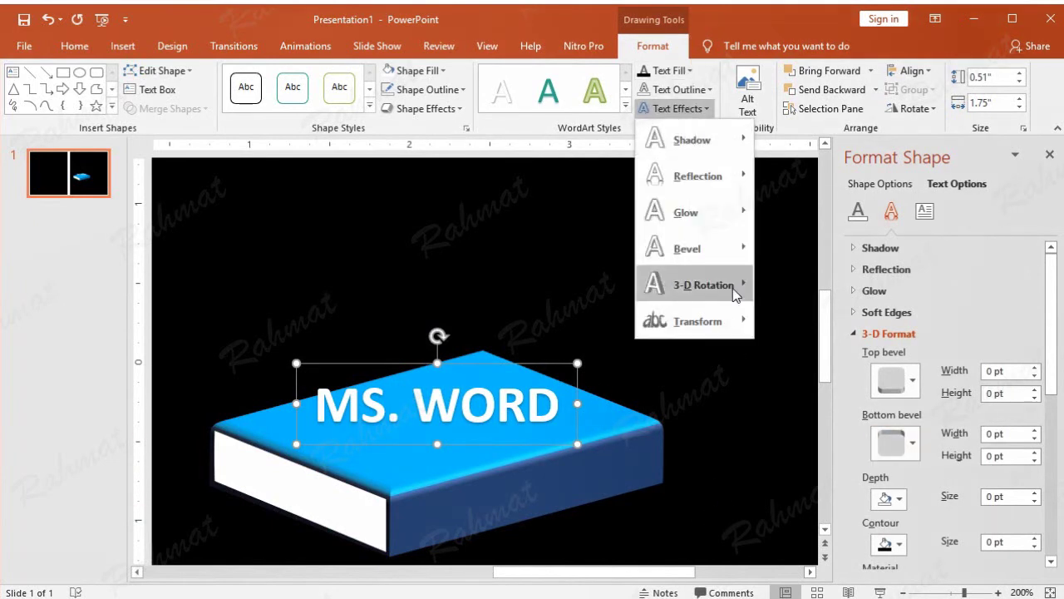
click(835, 378)
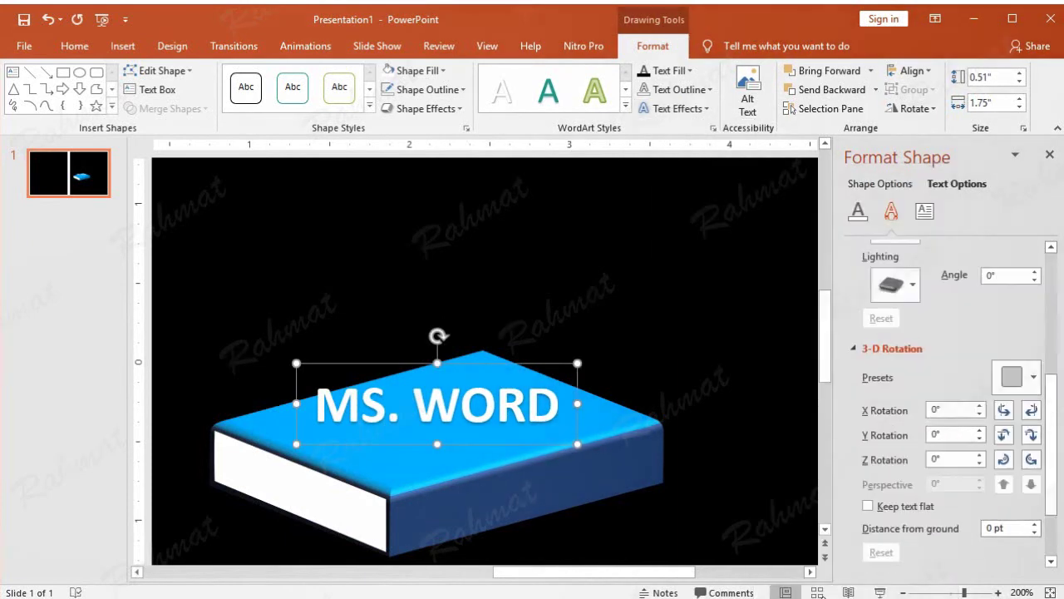
double_click(954, 410)
text(21)
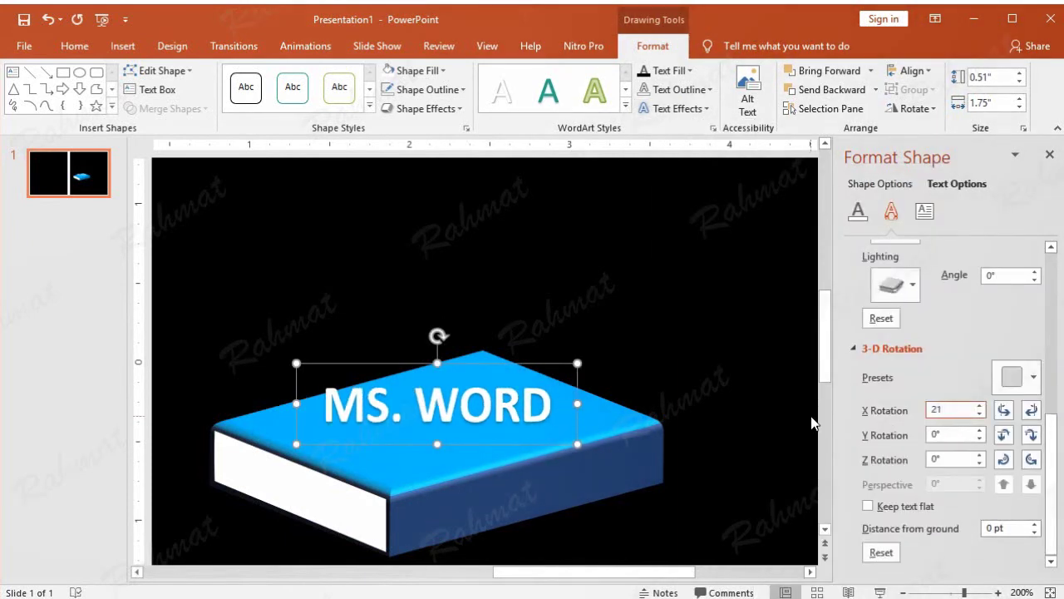
text(3)
key(ctrl+z)
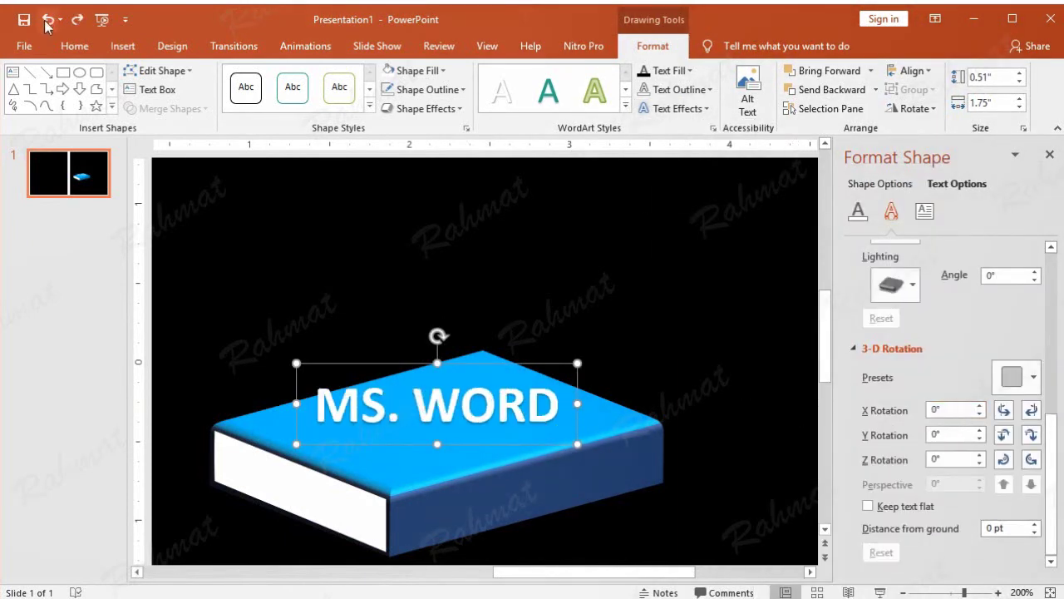
drag(945, 413, 884, 411)
text(317)
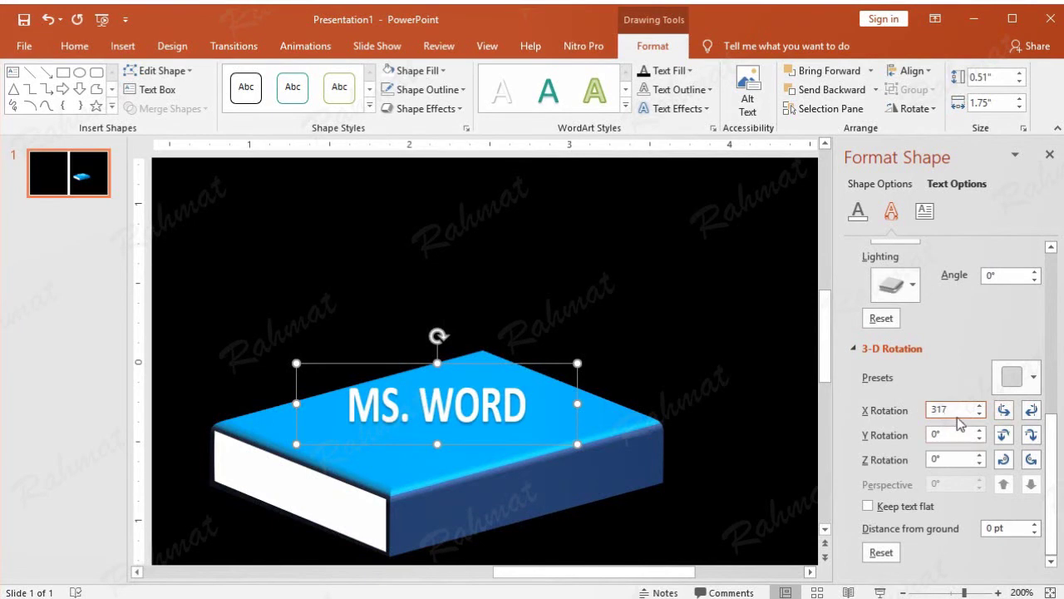
key(Return)
Set Y rotation to 17.5° and Z to 0°, moving the text onto the book's side.
click(952, 433)
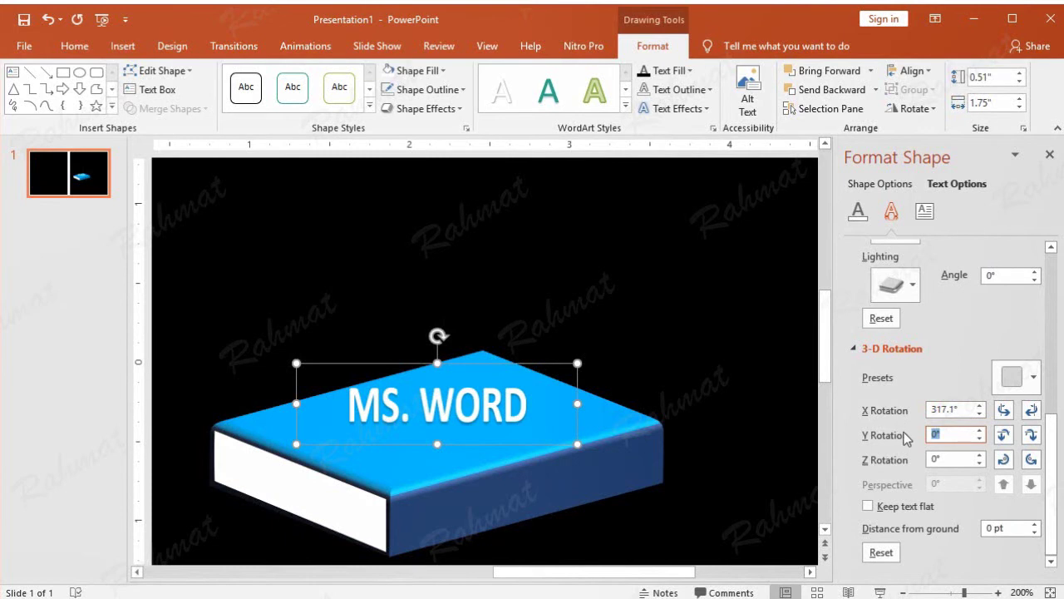
text(1)
text(1)
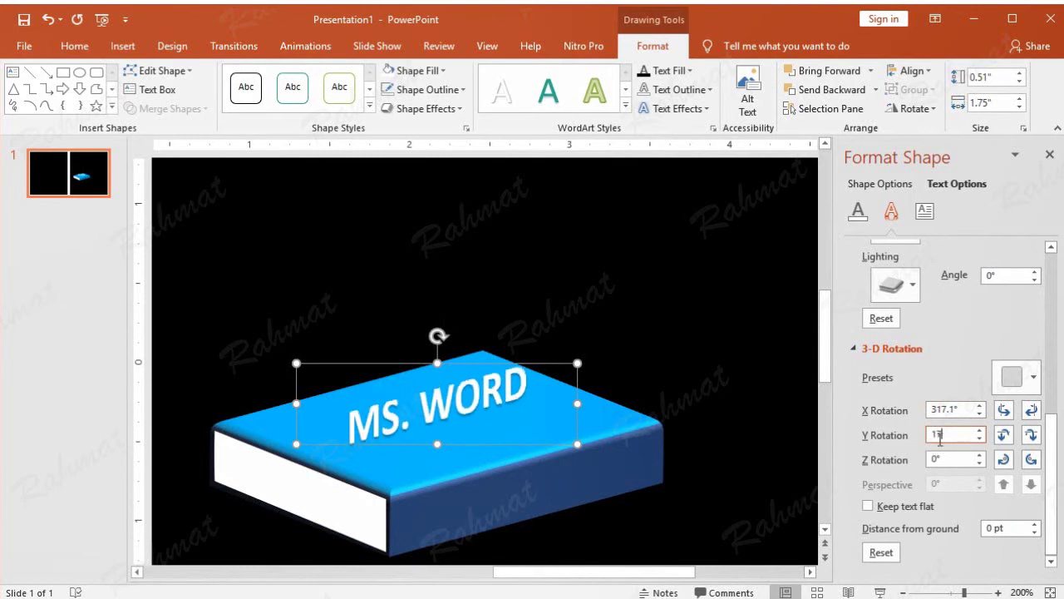
text(.5)
key(Tab)
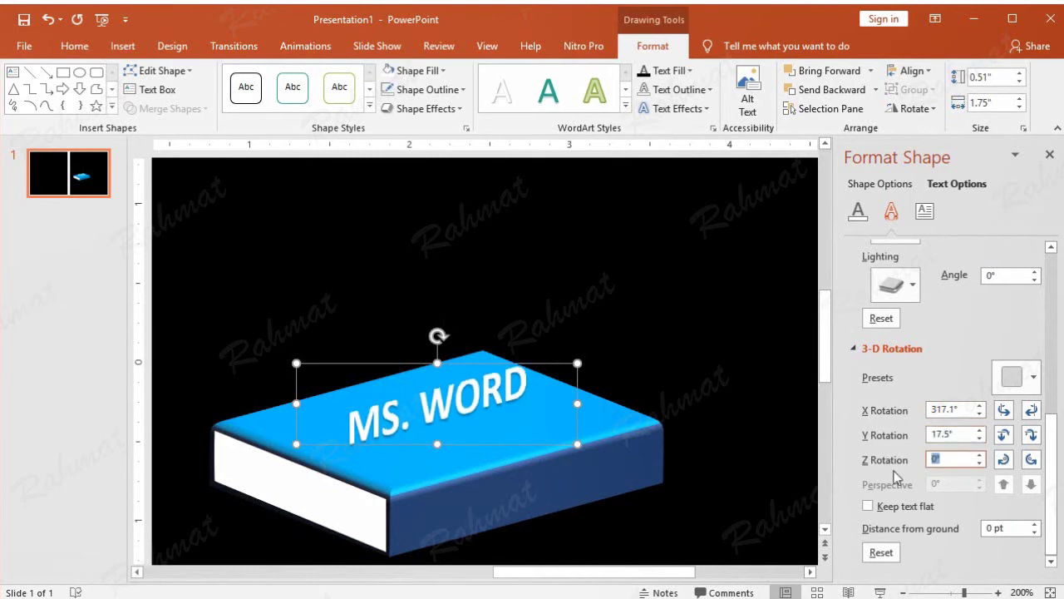
text(1)
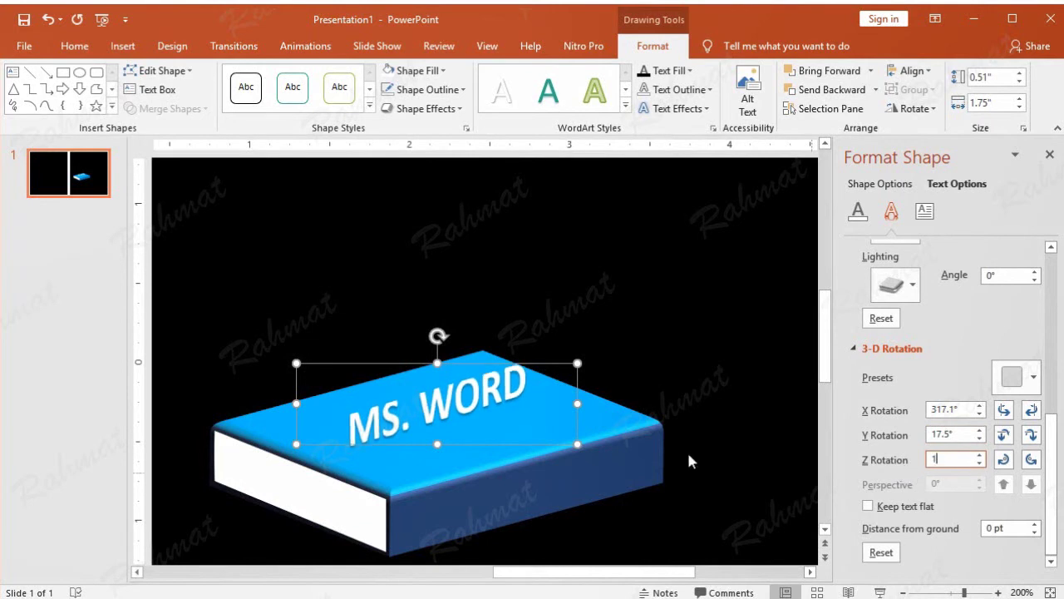
drag(513, 368, 607, 453)
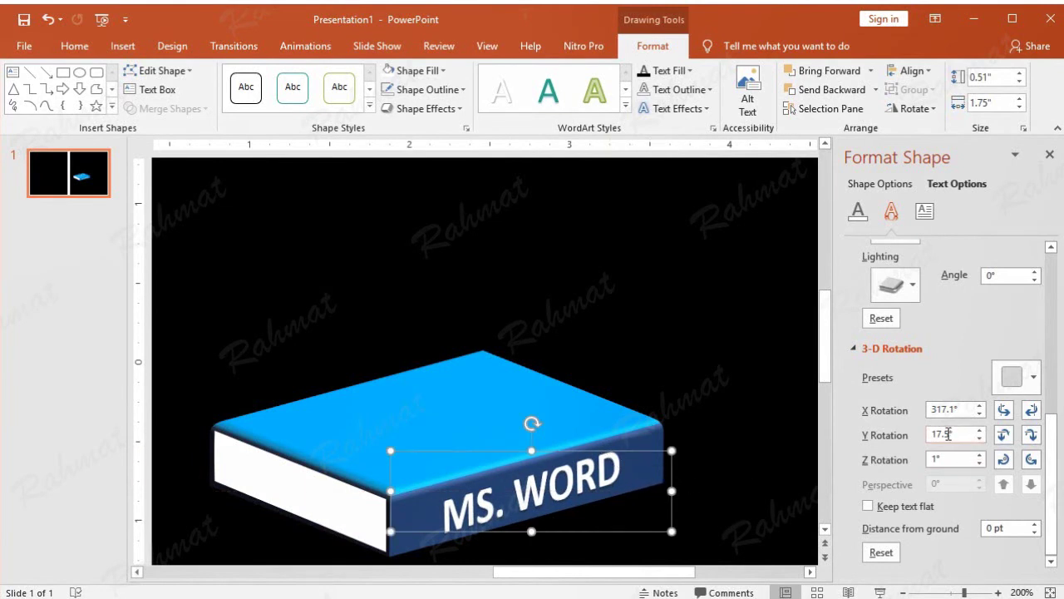
double_click(954, 436)
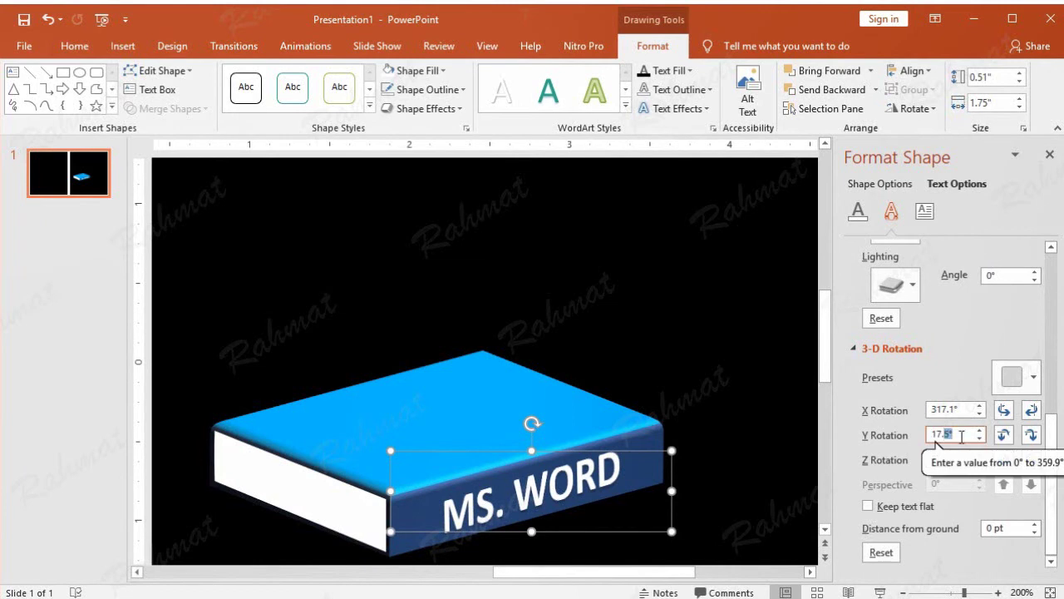
text(6)
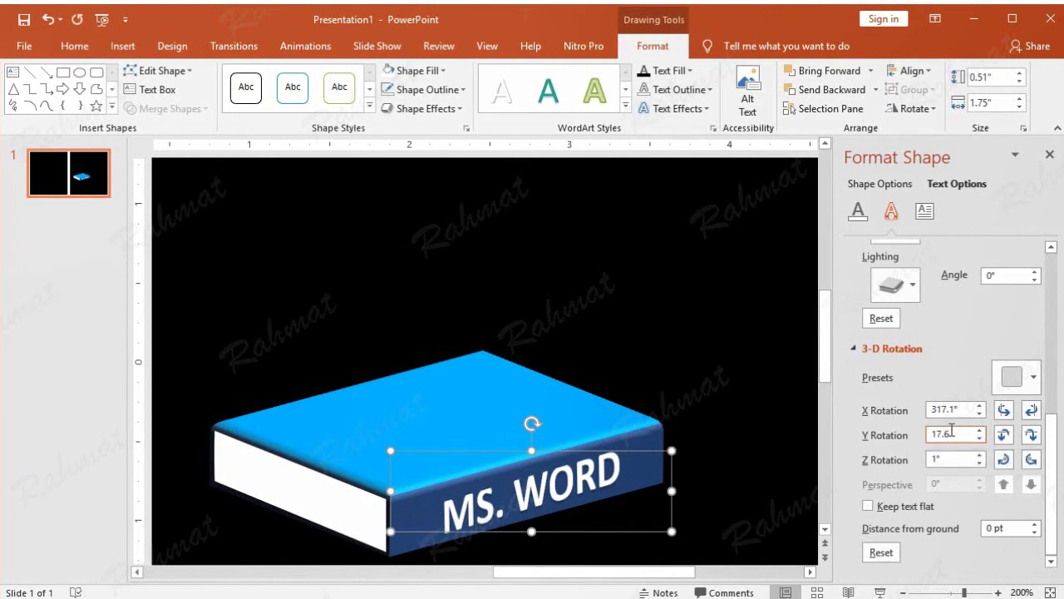
key(BackSpace)
text(5)
click(945, 459)
key(BackSpace)
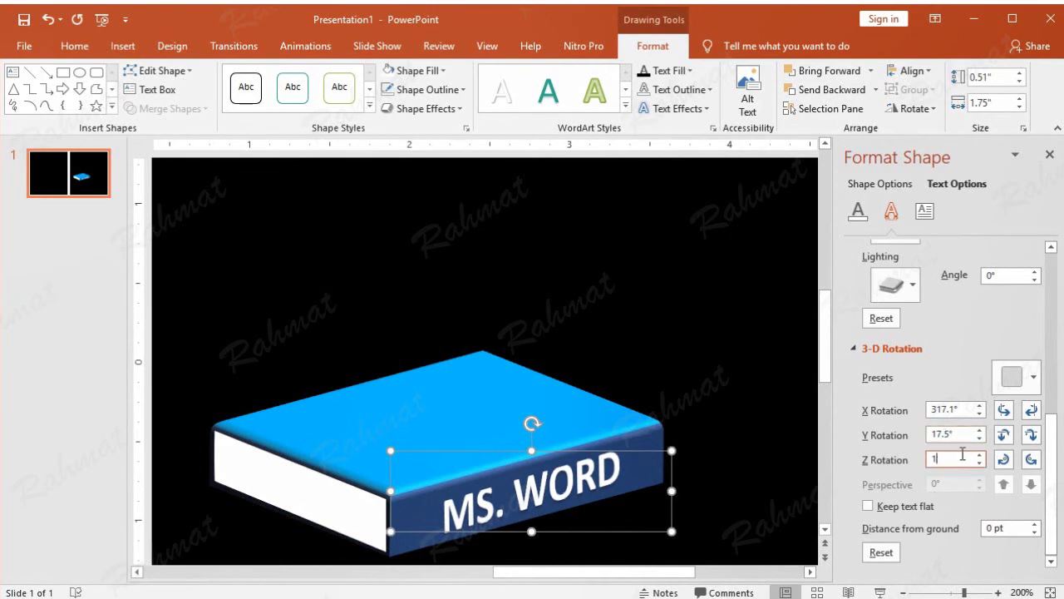
text(.2)
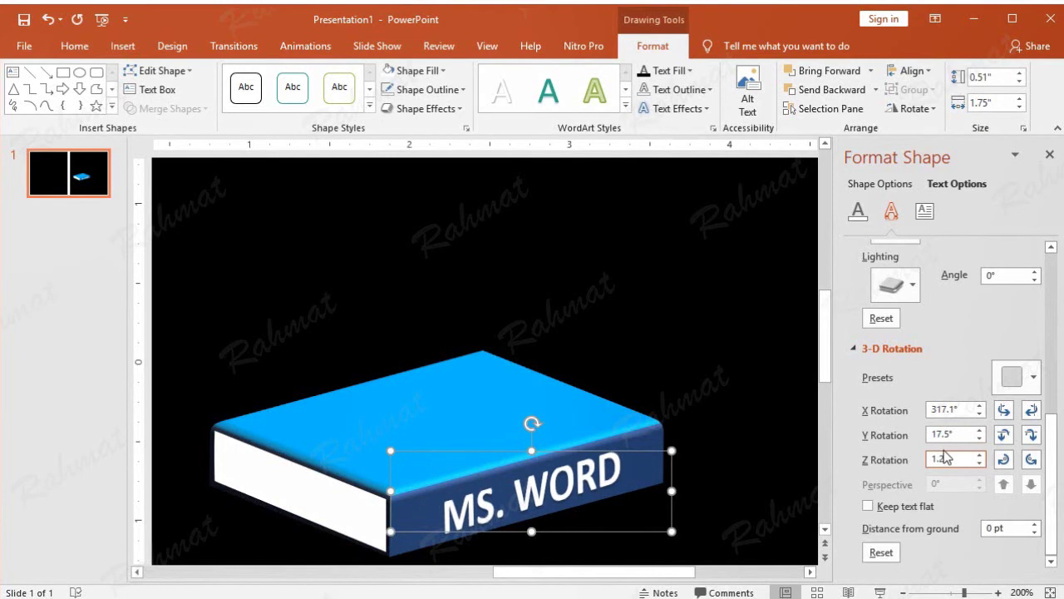
drag(942, 458, 888, 459)
text(0.5)
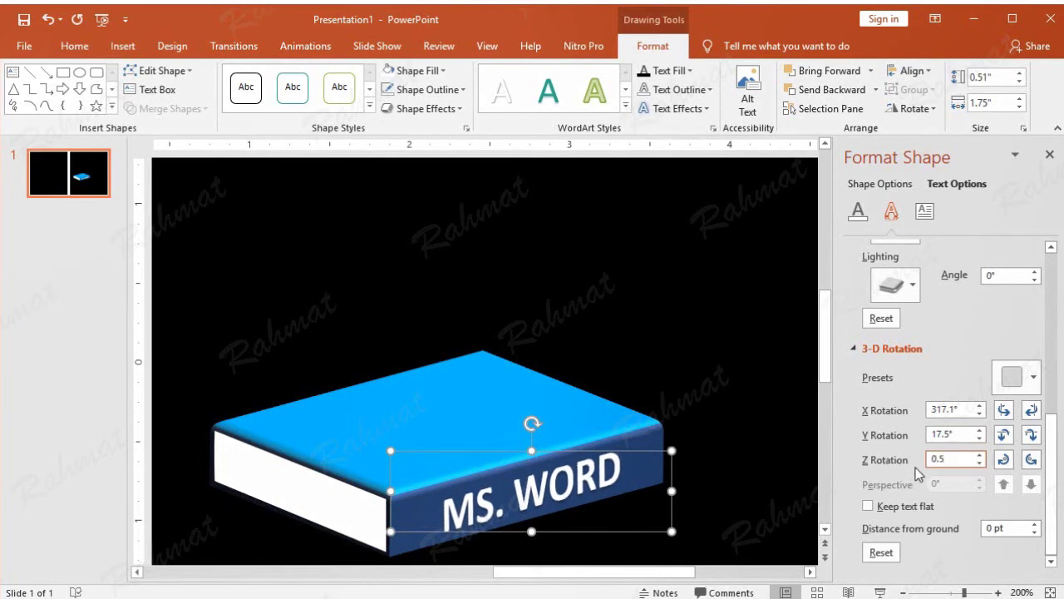
key(BackSpace)
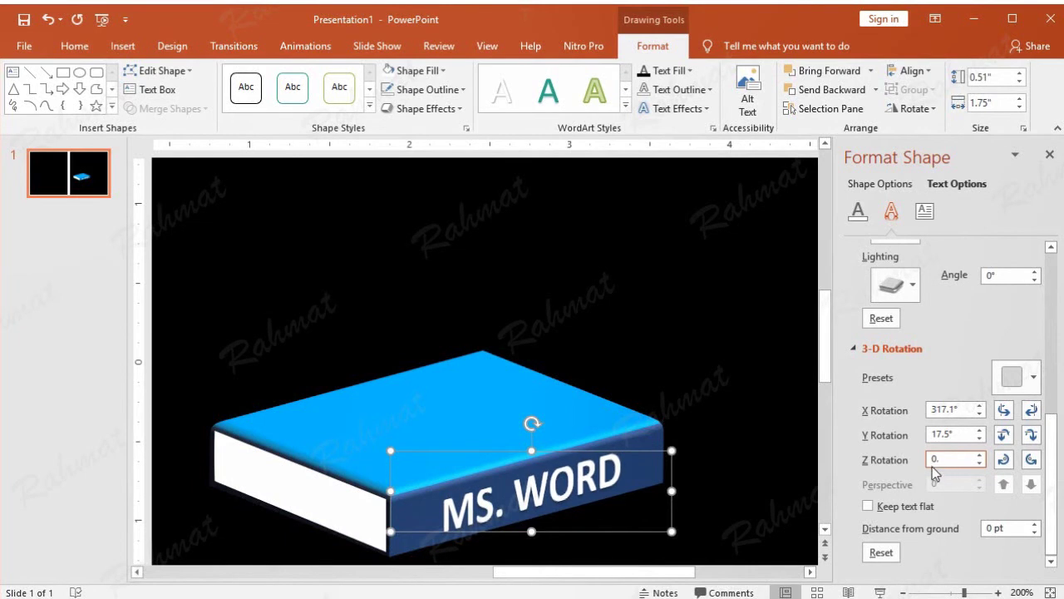
key(BackSpace)
click(663, 460)
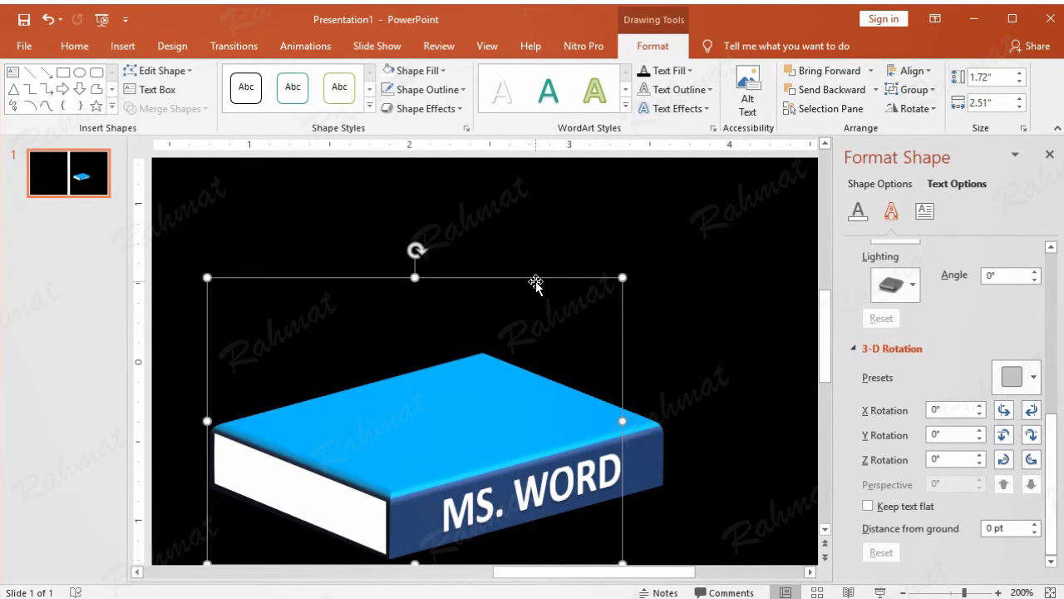
Fit the whole slide to the window from the View tab.
key(Escape)
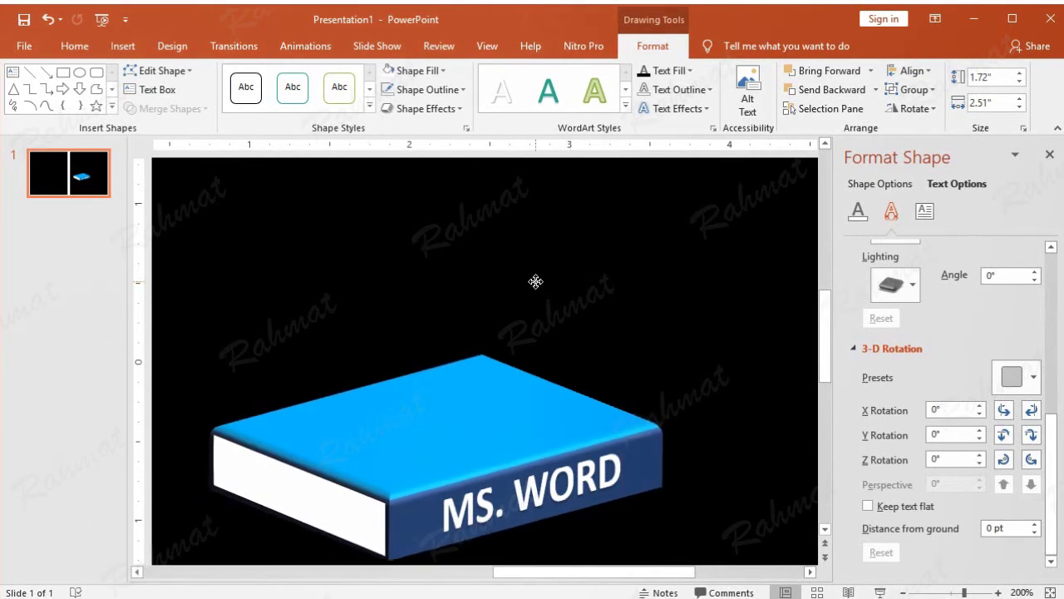
click(539, 282)
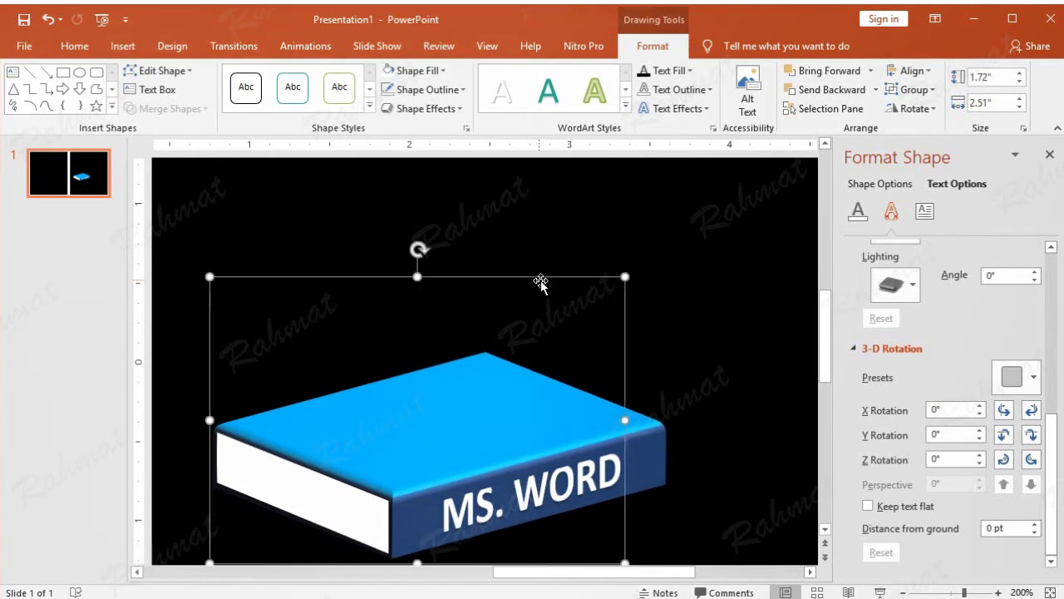
click(379, 50)
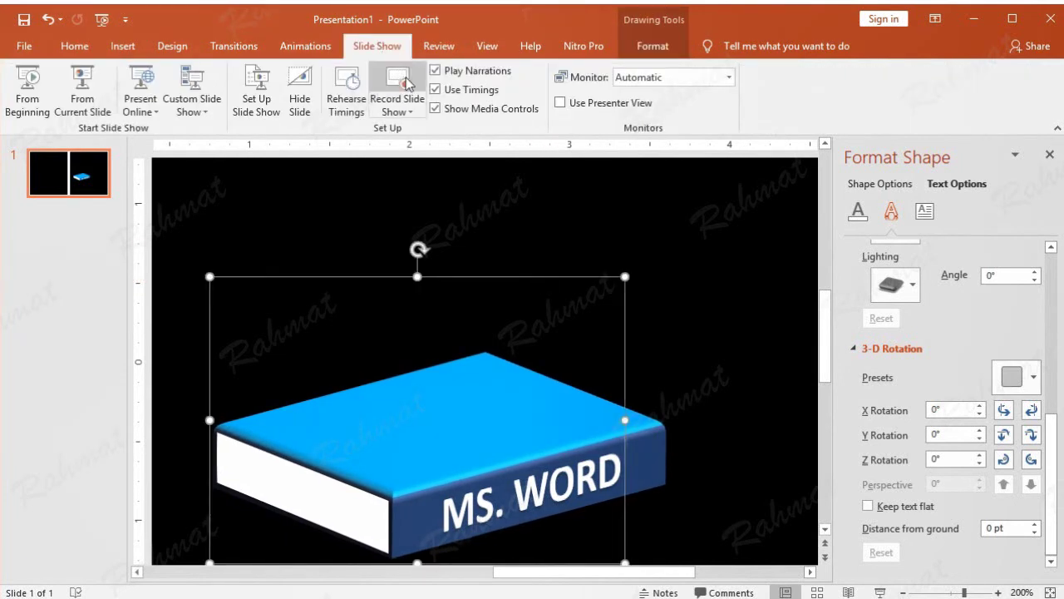
click(487, 48)
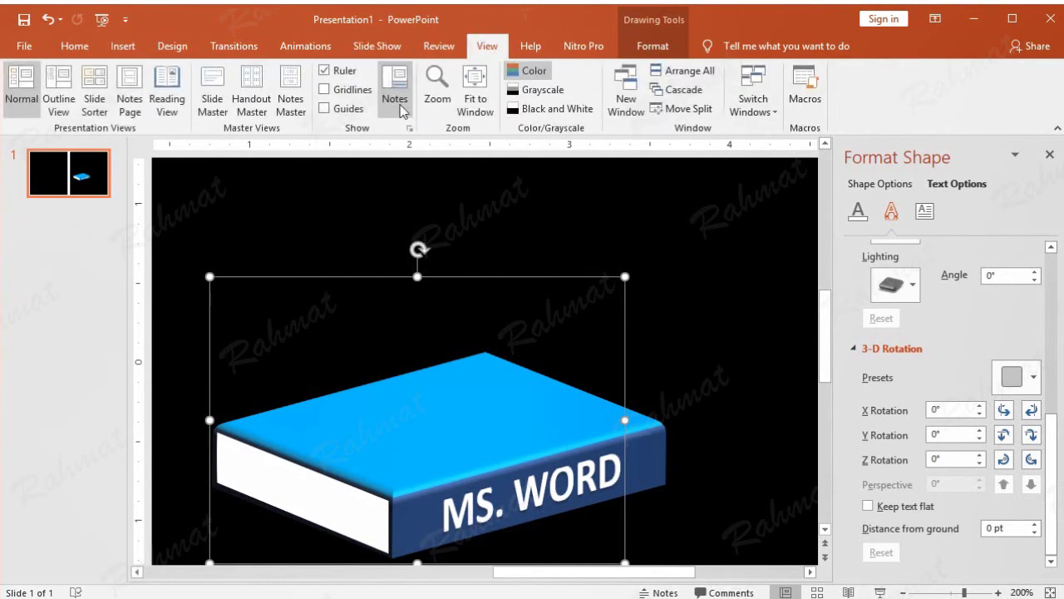
click(476, 100)
Open Size and Position settings for the book from its shortcut menu.
click(710, 343)
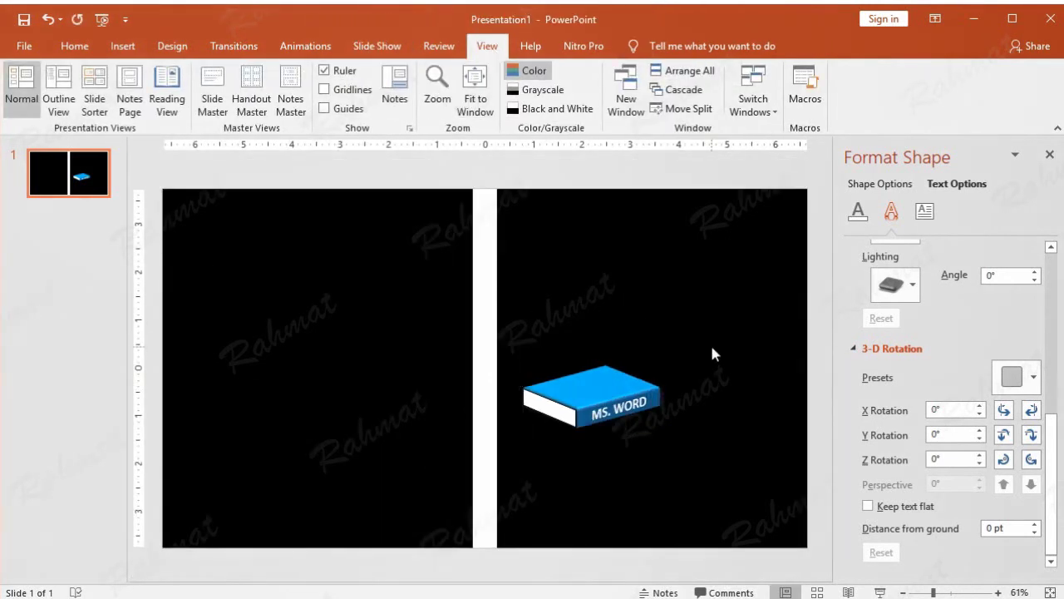
click(606, 383)
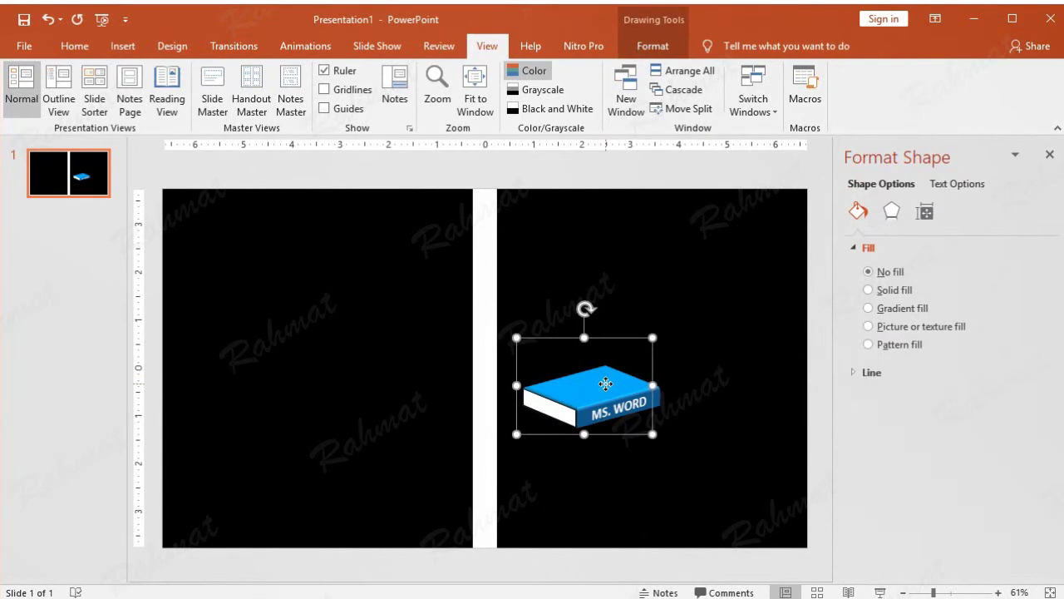
right_click(606, 384)
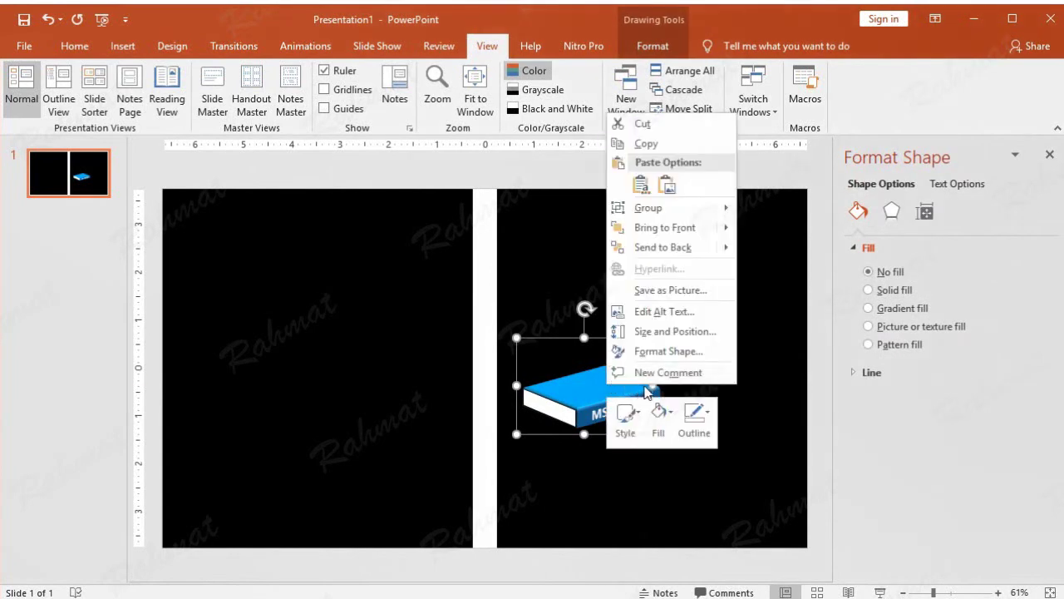
click(697, 331)
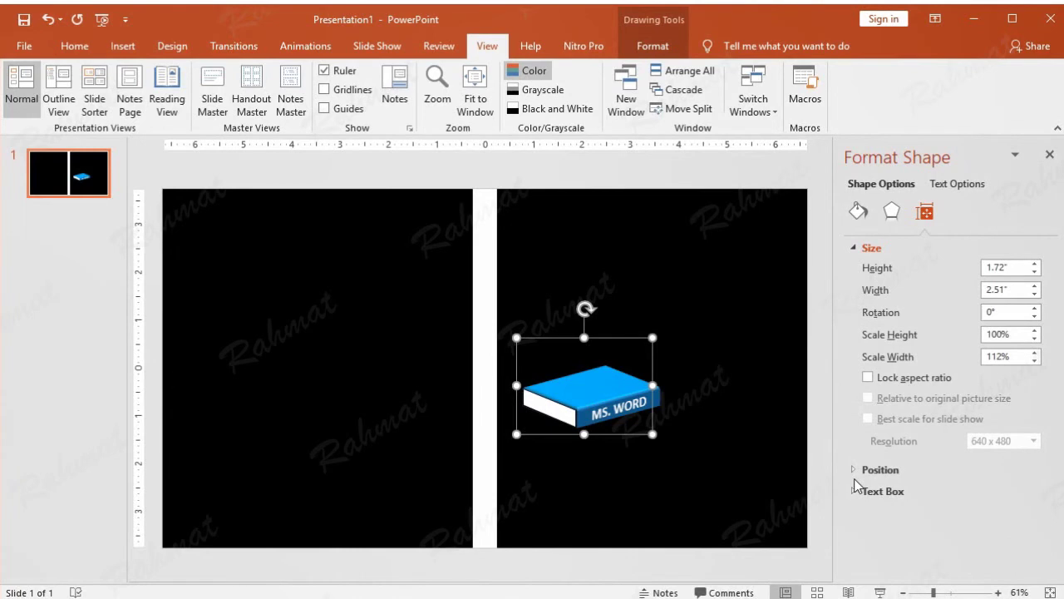
Position the book at 8.74" horizontal and 3.54" vertical.
click(918, 472)
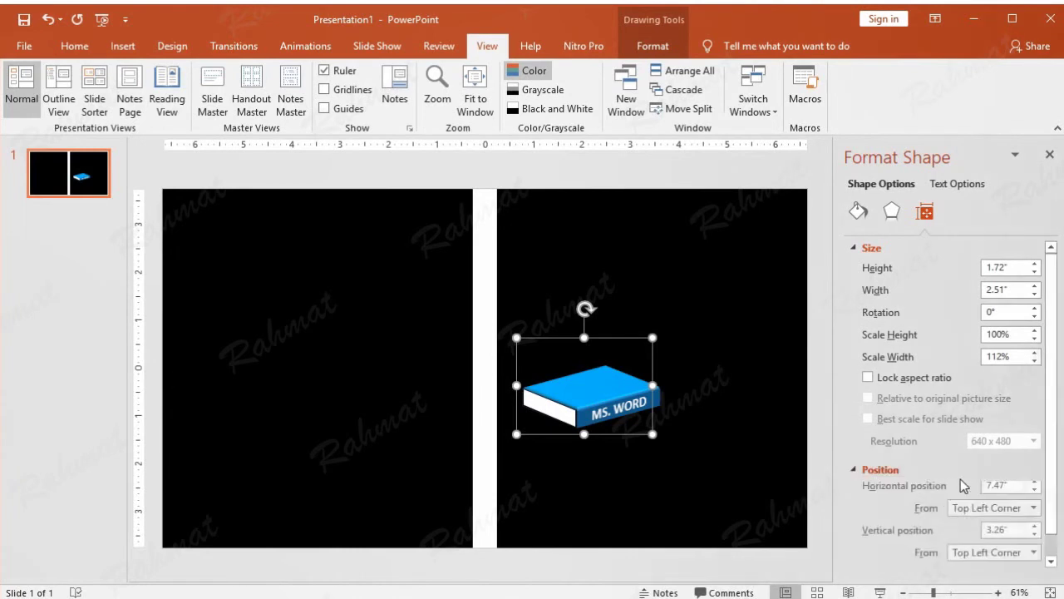
double_click(1003, 492)
text(8.74)
key(Tab)
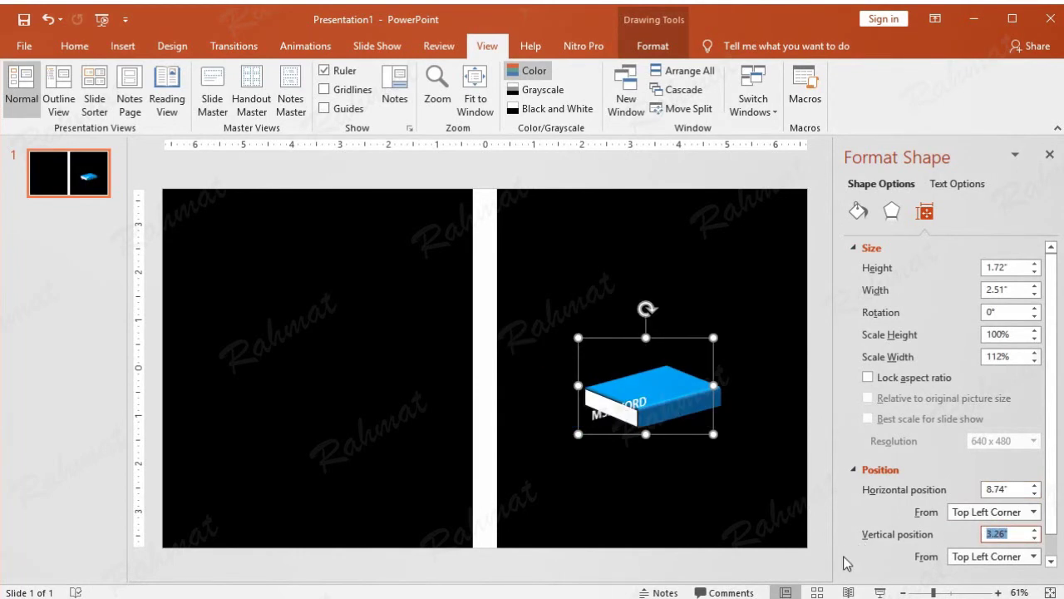
text(3.)
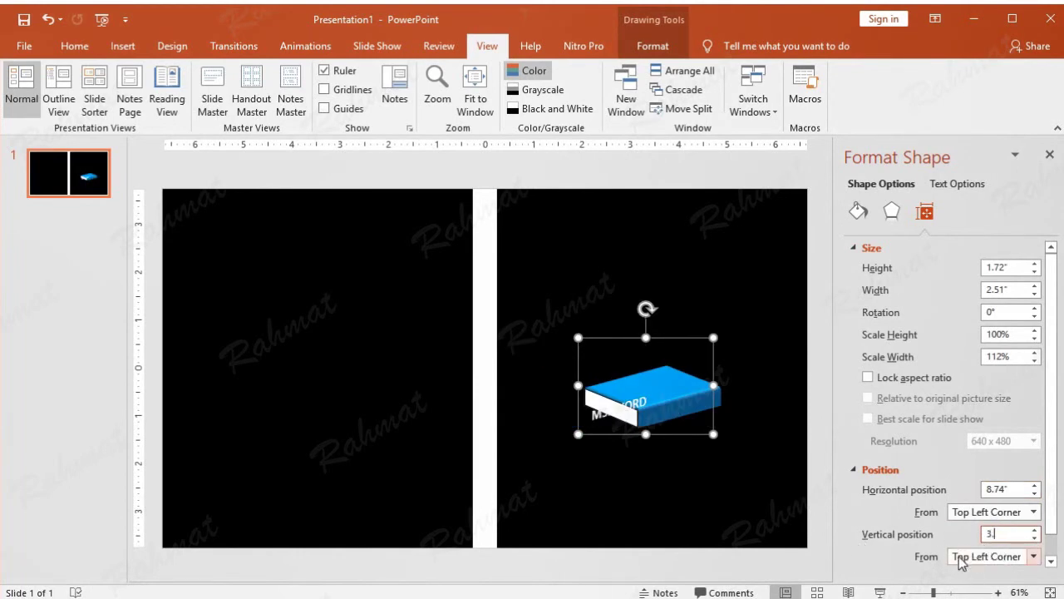
key(Return)
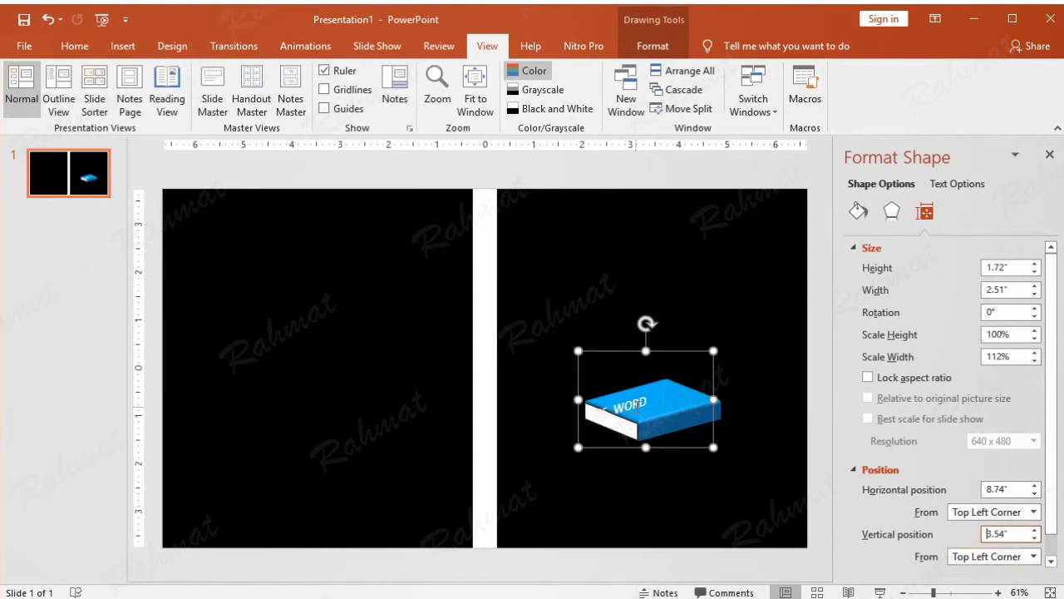
Move the MS. WORD label below the book and paste a copy of the book.
click(646, 398)
drag(649, 390, 723, 448)
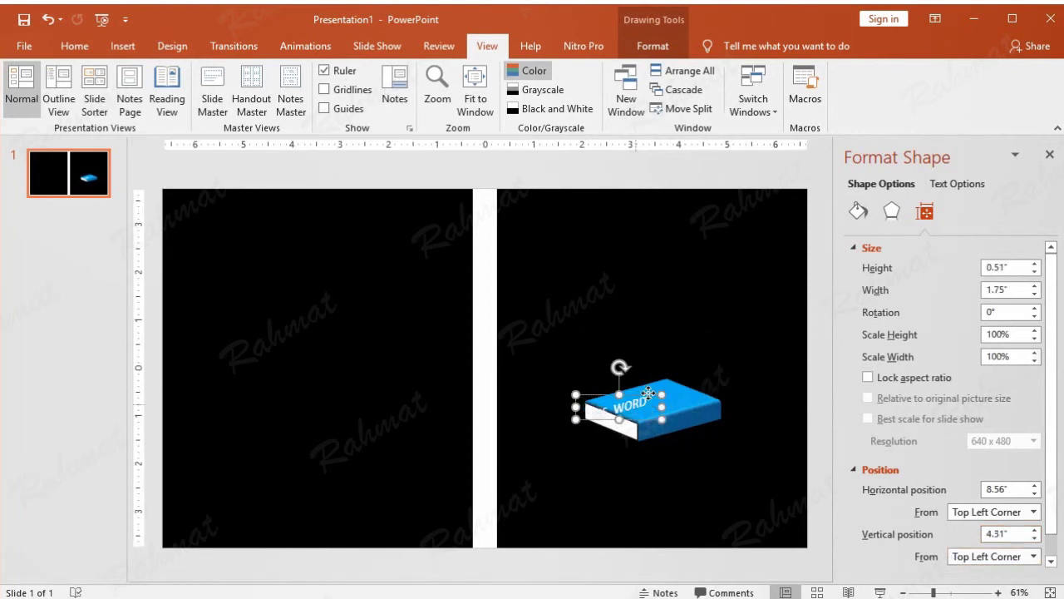
click(691, 419)
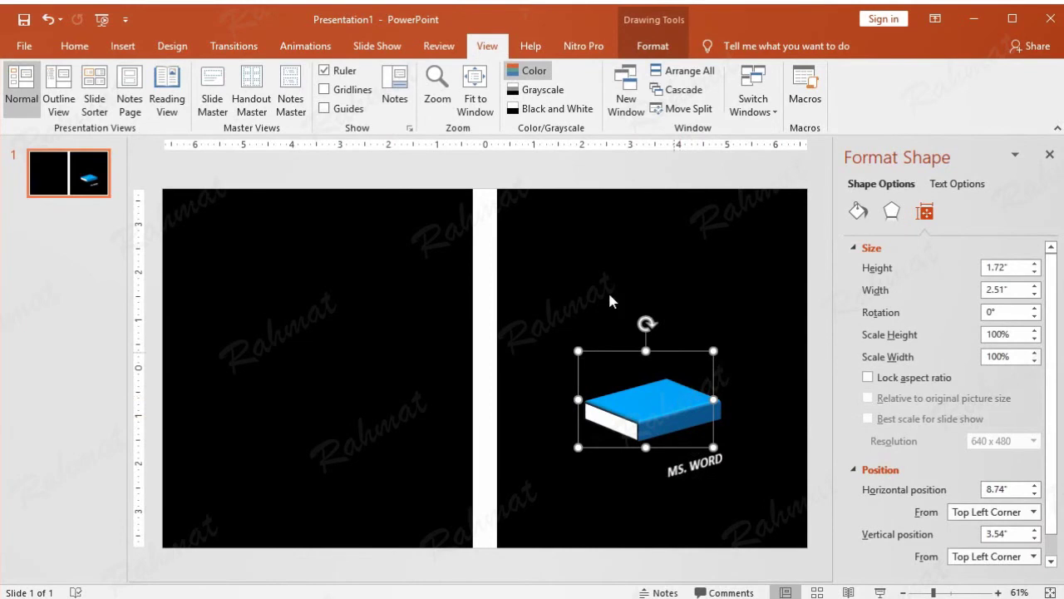
click(75, 46)
click(47, 89)
click(21, 87)
Stack the copy on the blue book, make it green, and lay MS. WORD on the blue spine.
drag(682, 421, 665, 394)
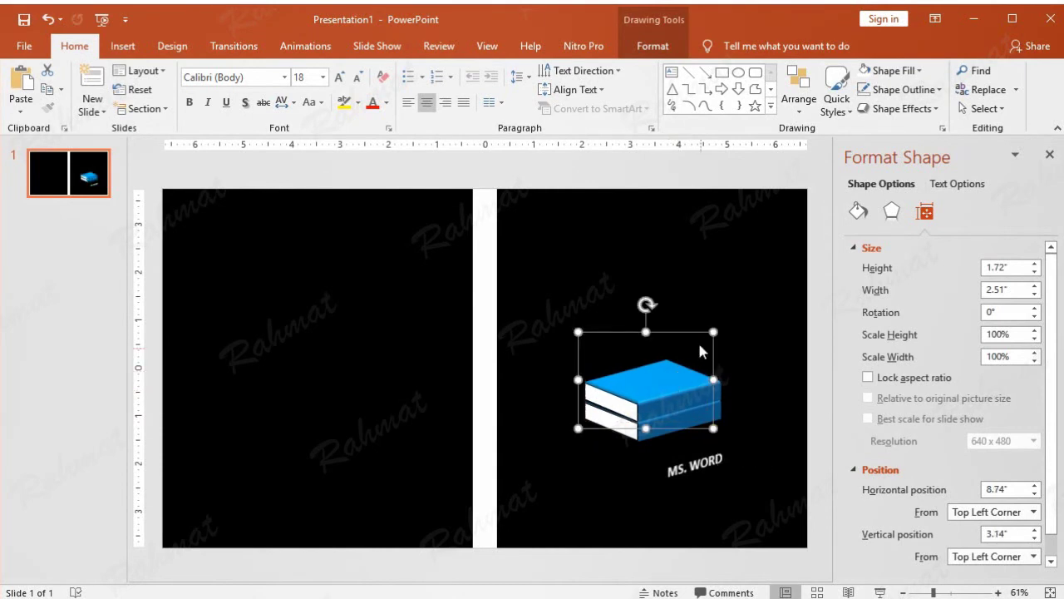
shift+click(681, 381)
click(648, 46)
click(446, 73)
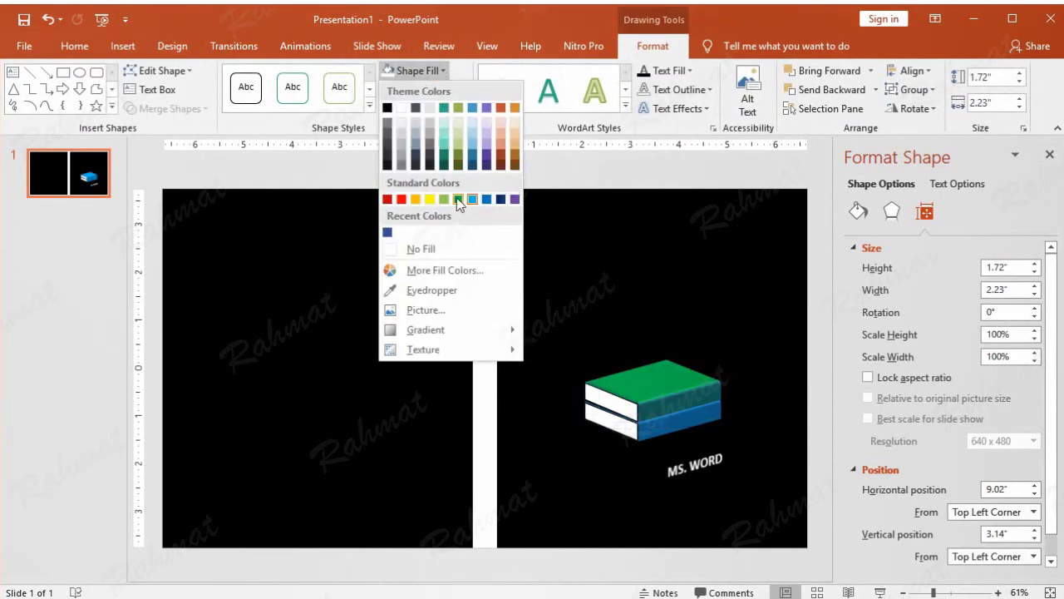
click(458, 195)
click(458, 90)
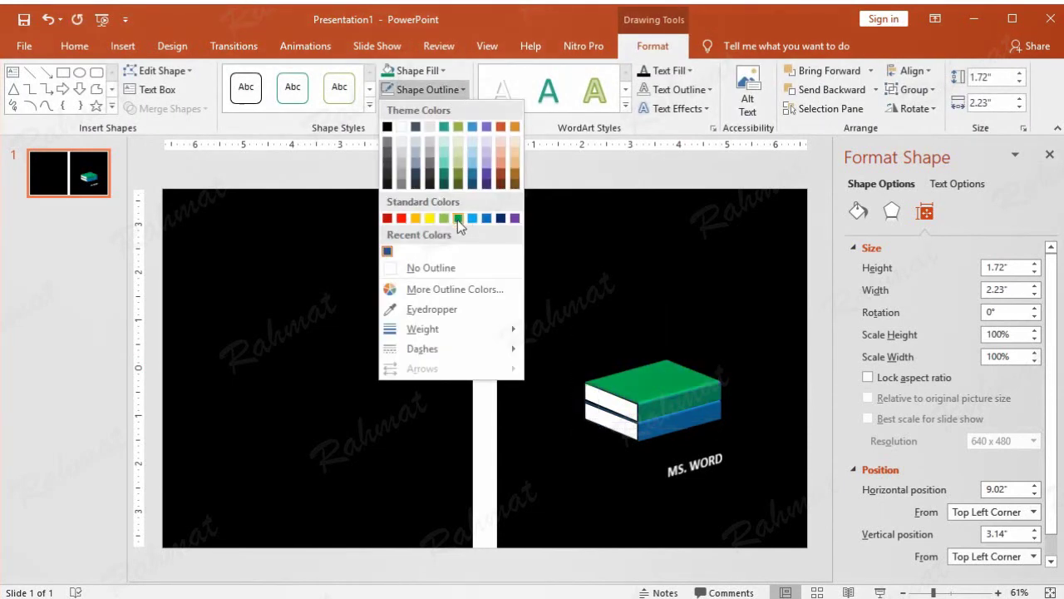
click(458, 219)
click(716, 458)
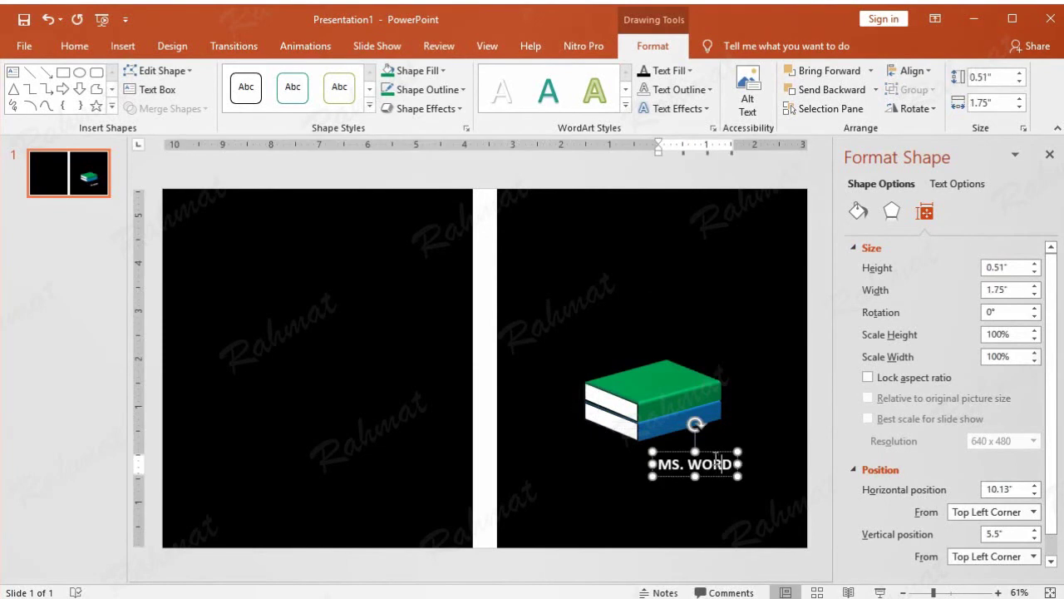
drag(718, 452, 702, 407)
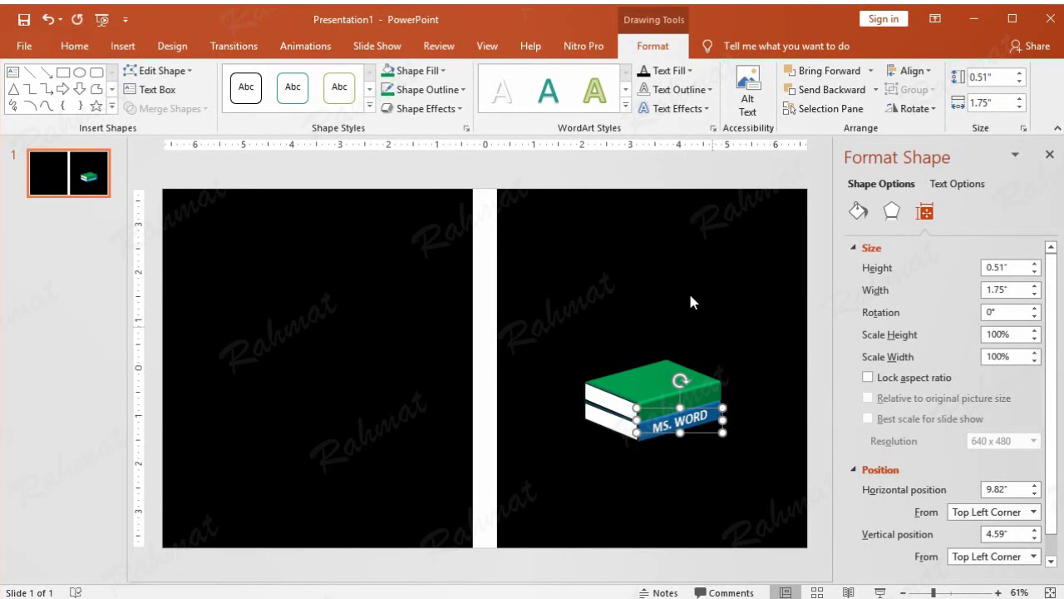
Duplicate the MS. WORD label and change its text to 'MS. EXCEL'.
click(76, 48)
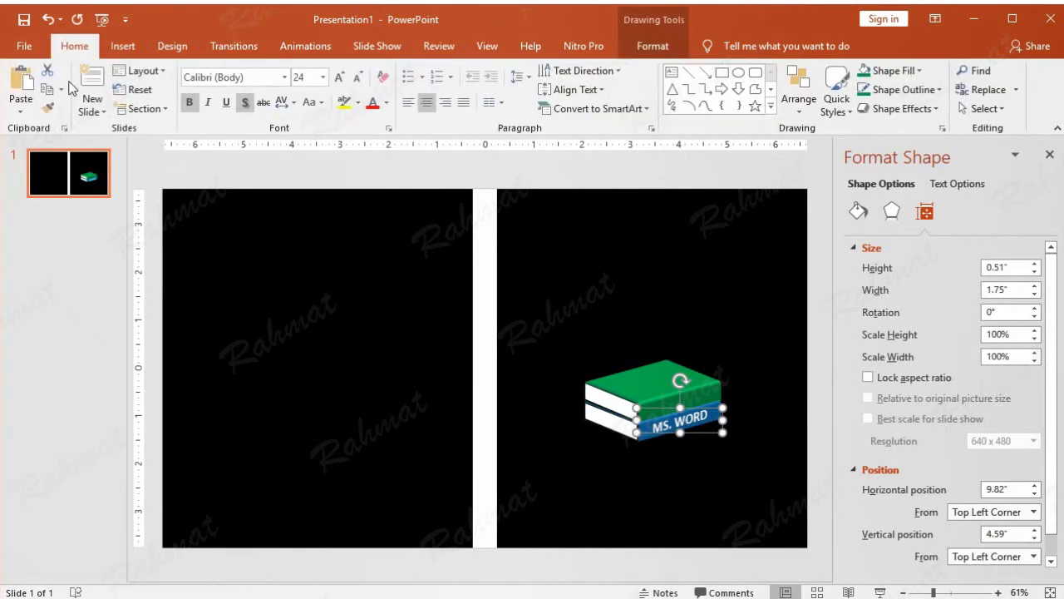
click(48, 89)
click(21, 83)
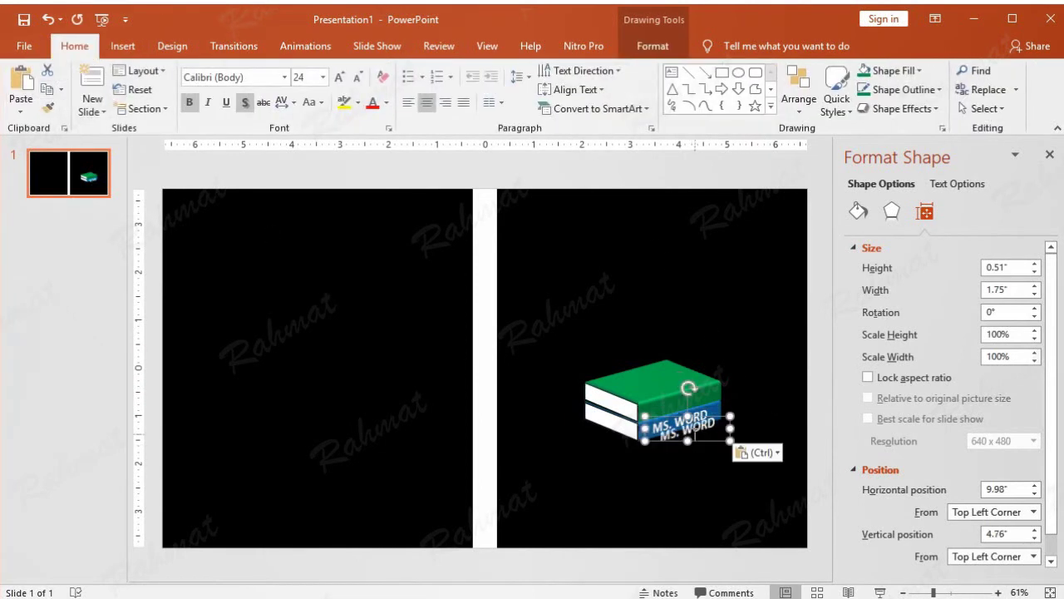
click(686, 430)
drag(686, 430, 721, 431)
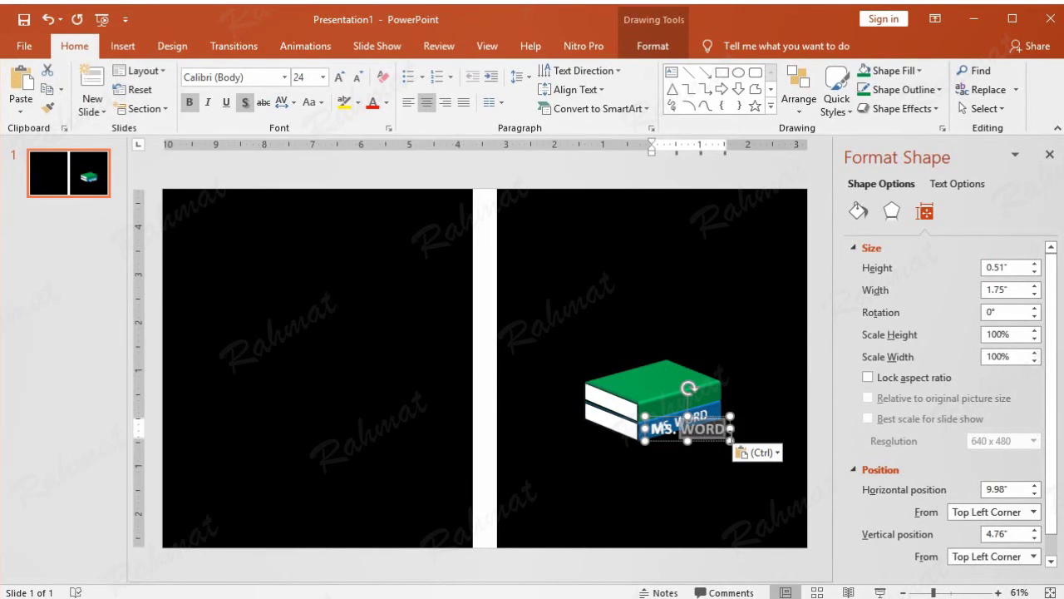
text(exec)
key(BackSpace)
key(BackSpace)
key(BackSpace)
key(BackSpace)
text(ECEL)
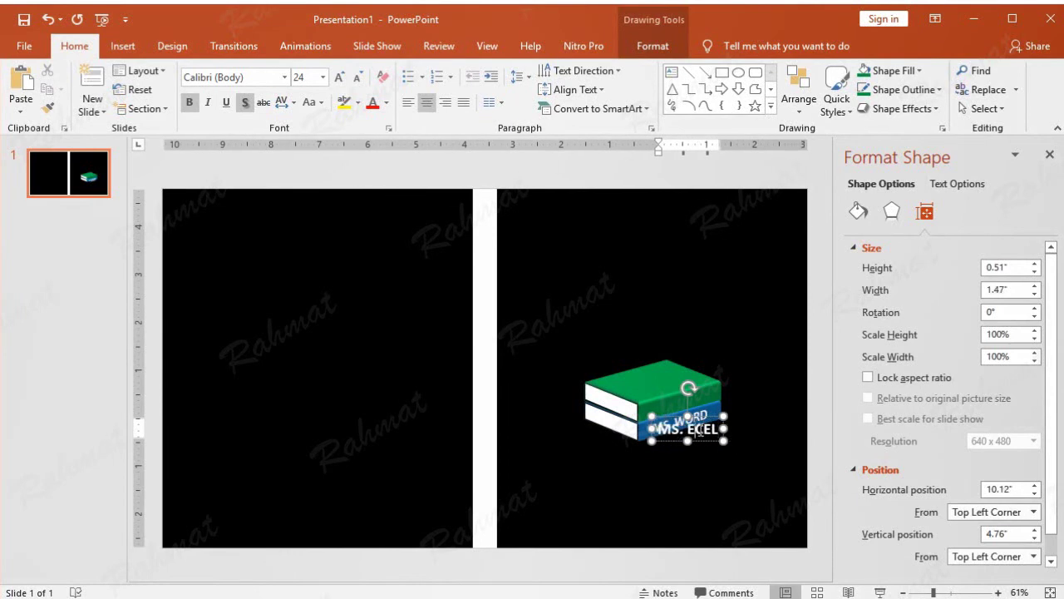
text(X)
click(716, 421)
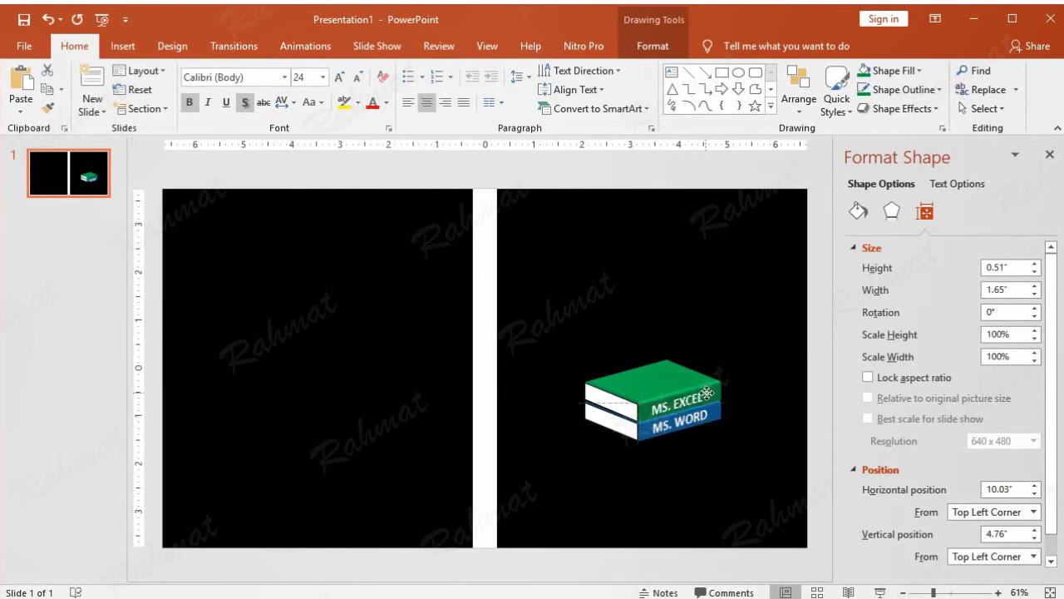
Paste another copy of the MS. WORD label onto the slide.
click(704, 396)
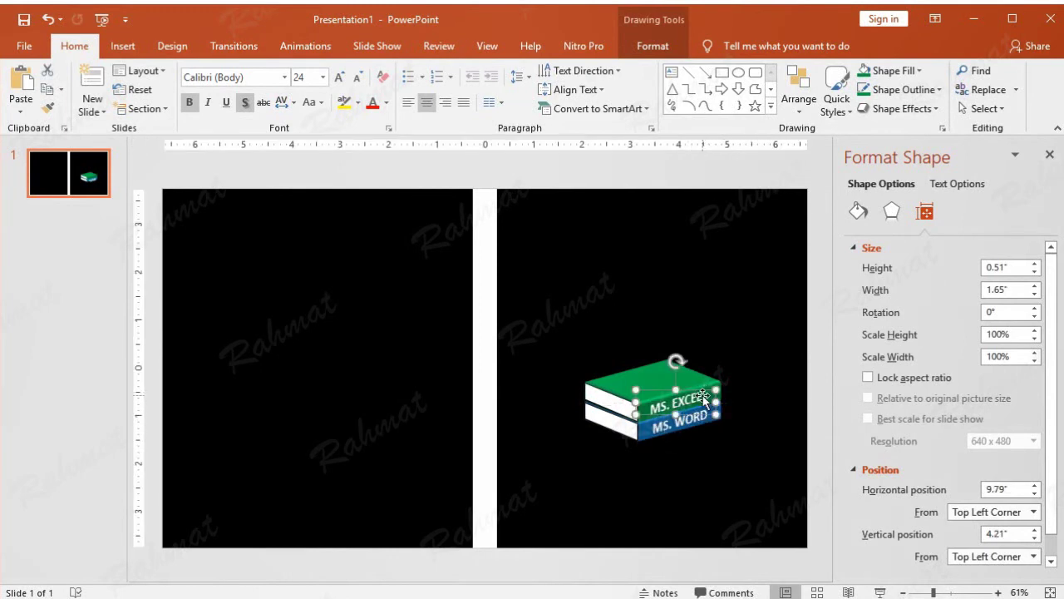
click(754, 359)
click(21, 83)
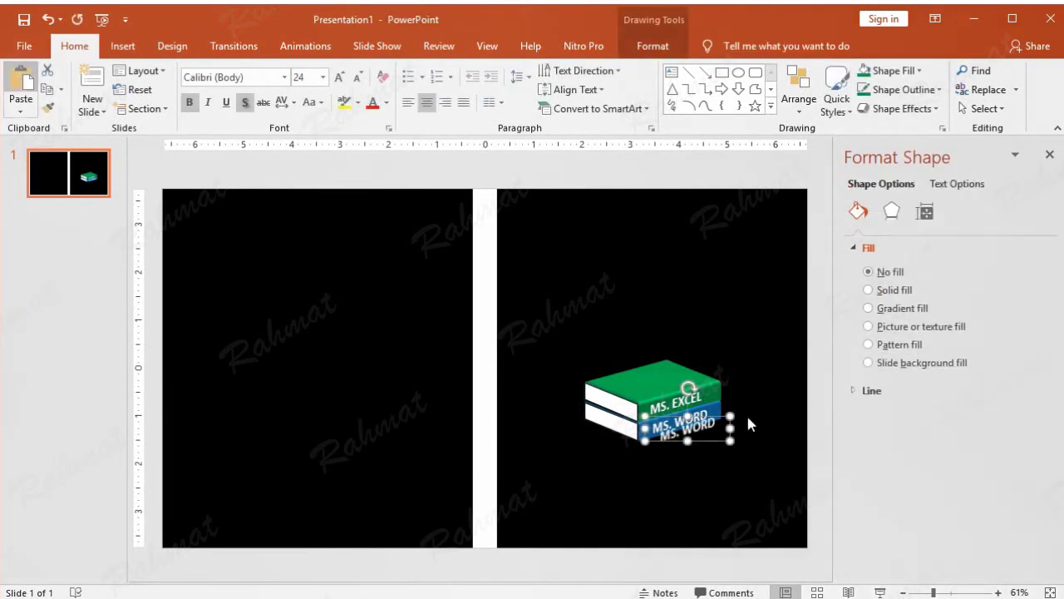
Paste a third copy of the book and place it on top of the stack.
click(709, 384)
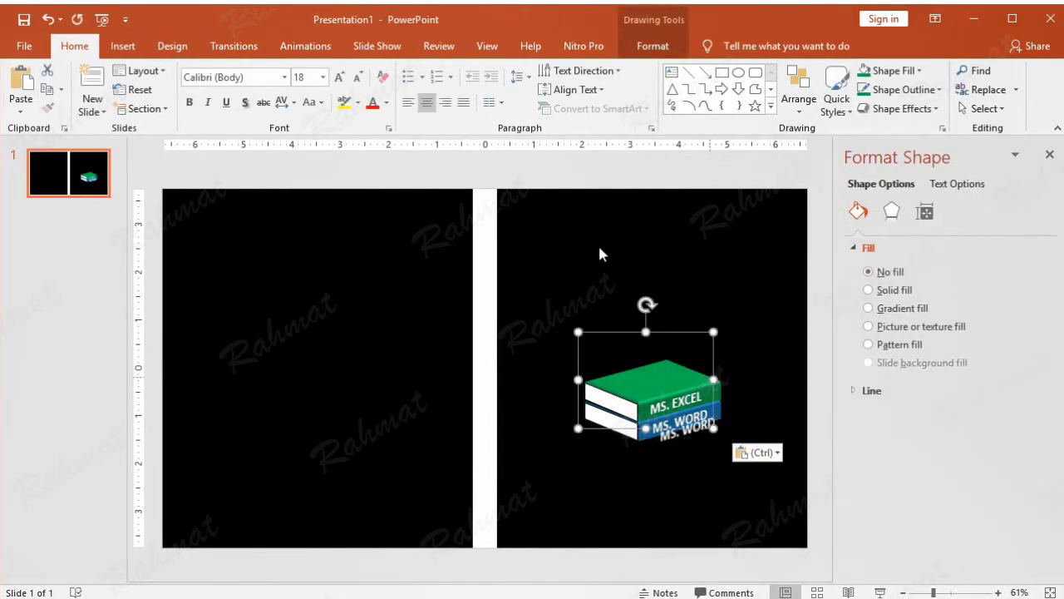
click(46, 88)
key(ctrl+v)
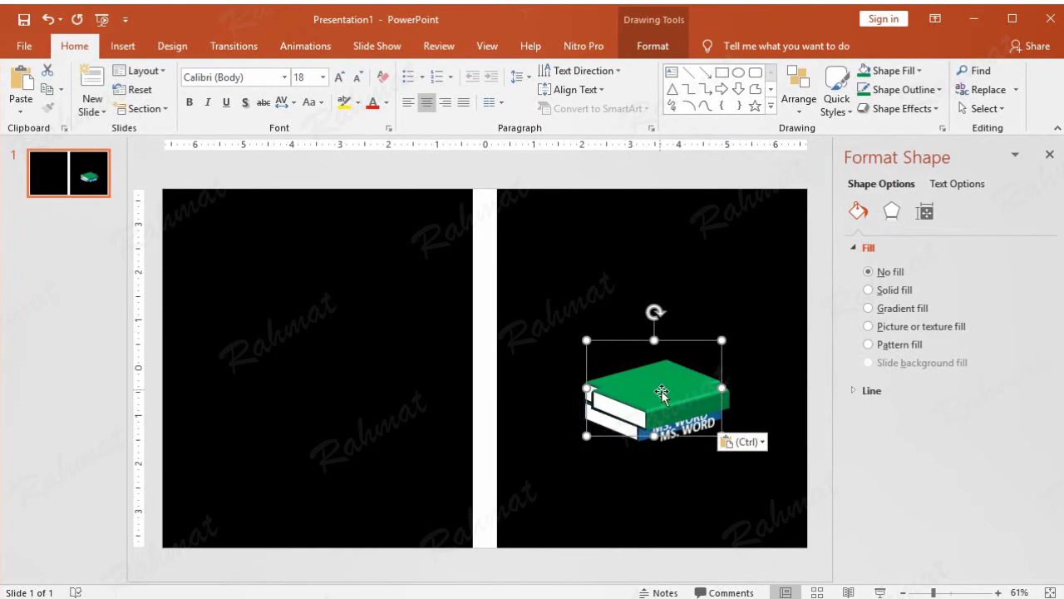
drag(655, 386, 652, 363)
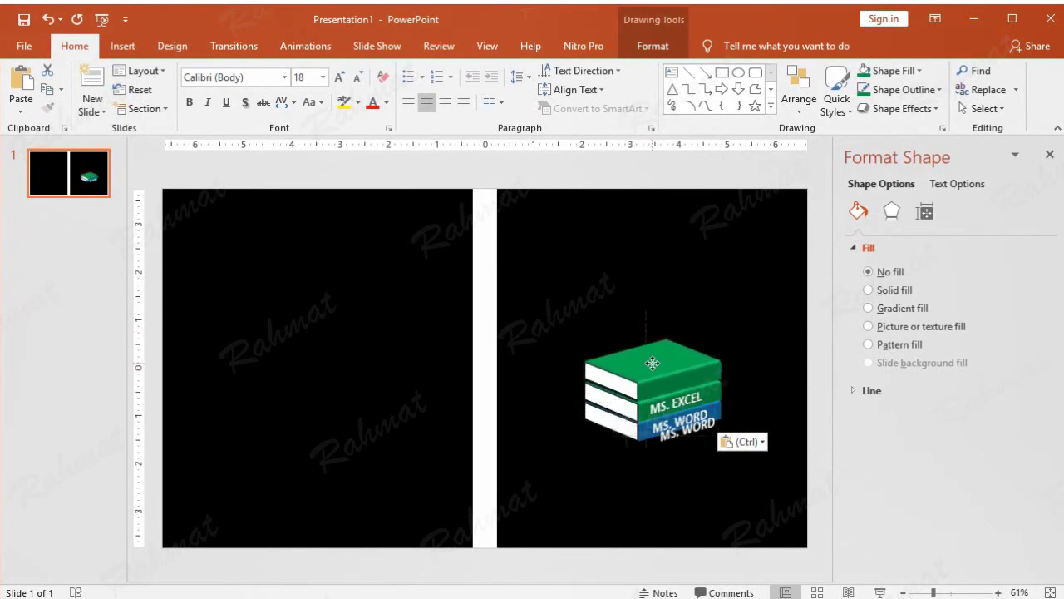
drag(652, 363, 652, 366)
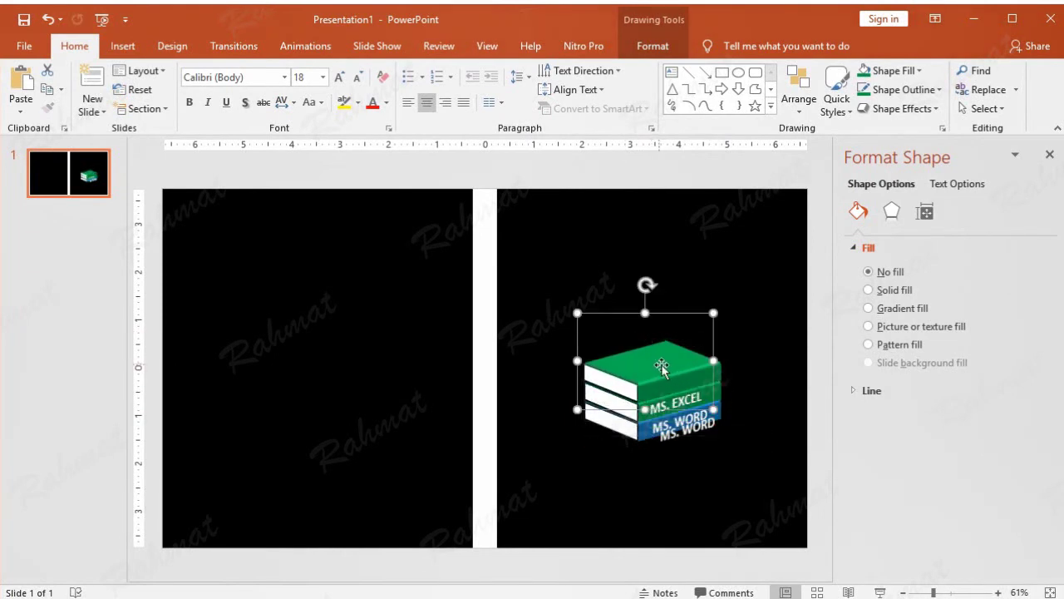
key(ctrl+z)
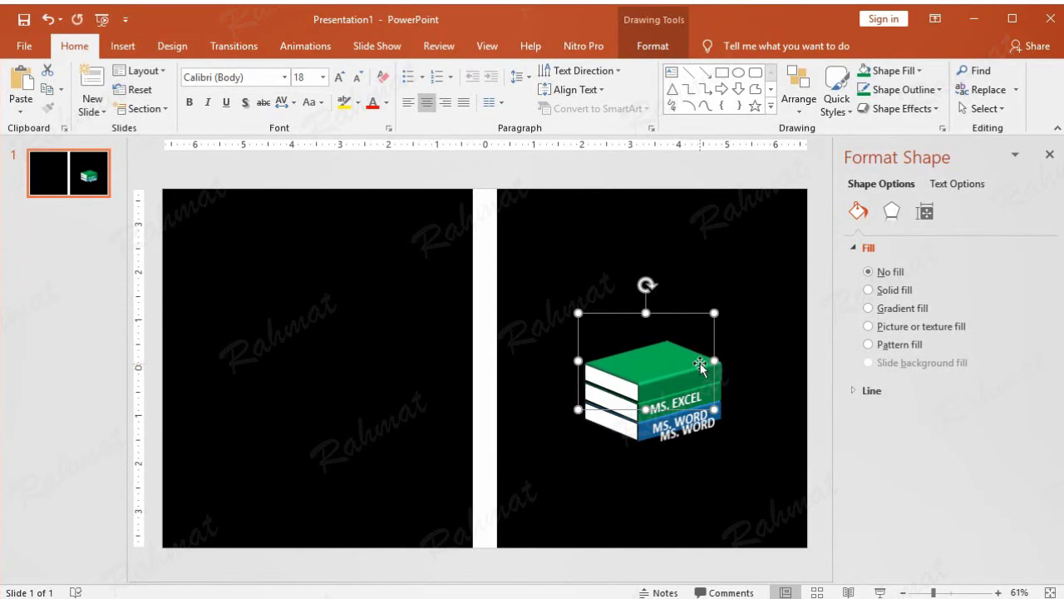
key(ctrl+z)
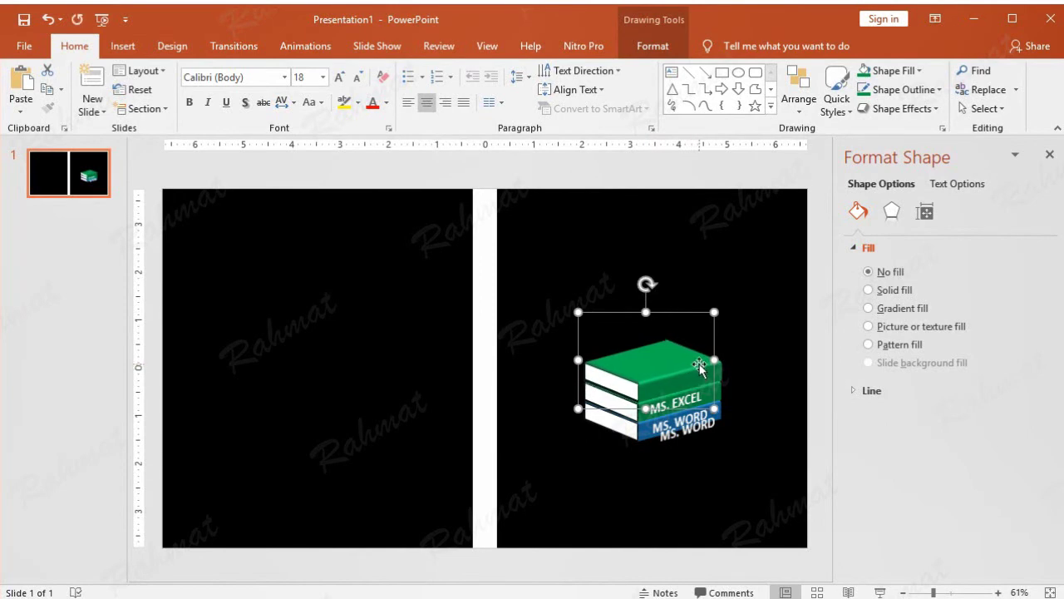
key(ctrl+z)
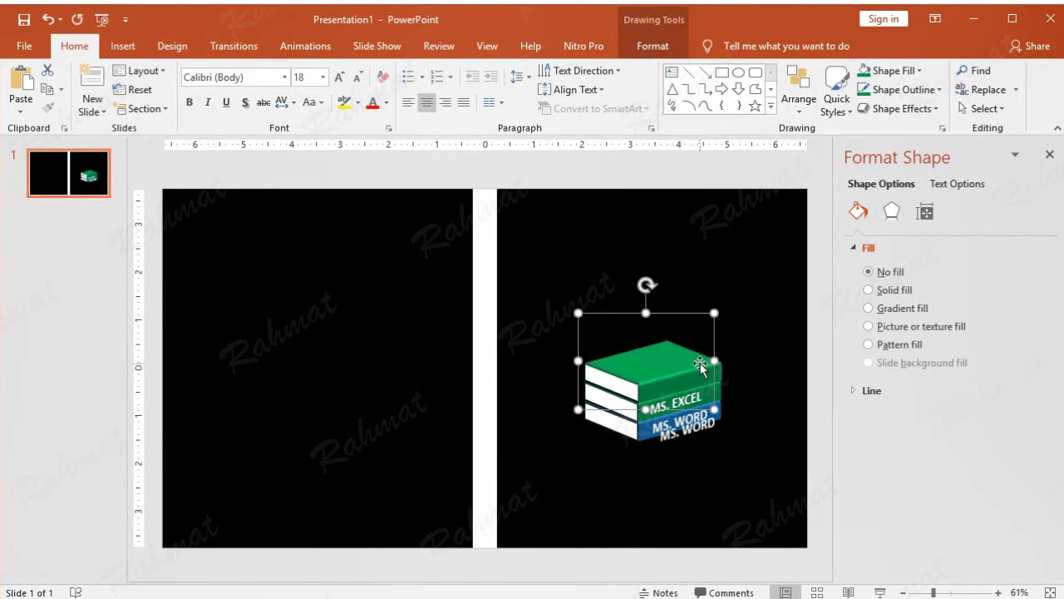
key(ctrl+z)
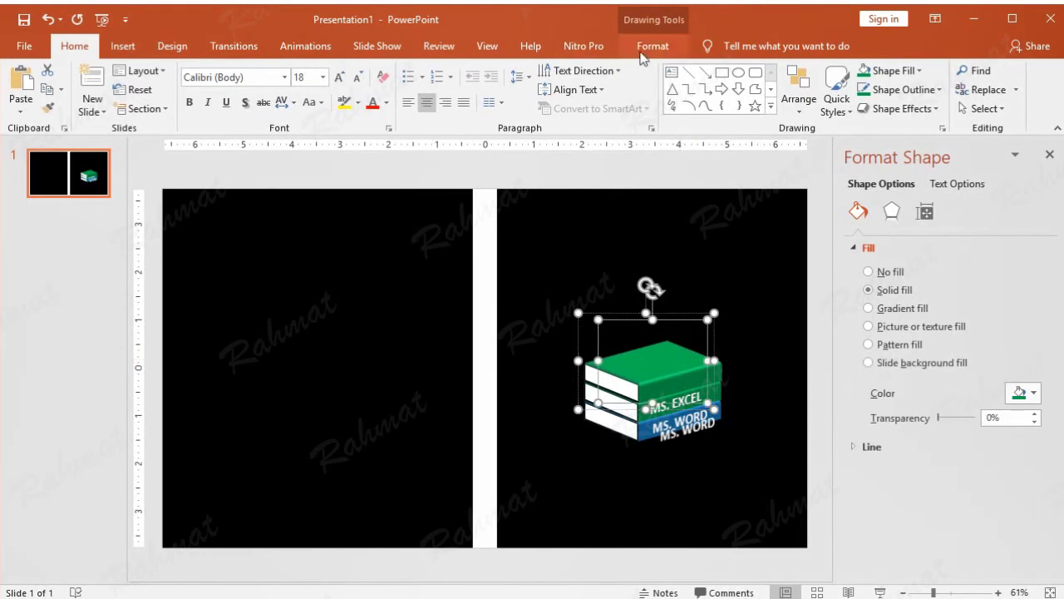
Give the top book a red fill and change its outline colour.
click(647, 47)
click(409, 70)
click(400, 205)
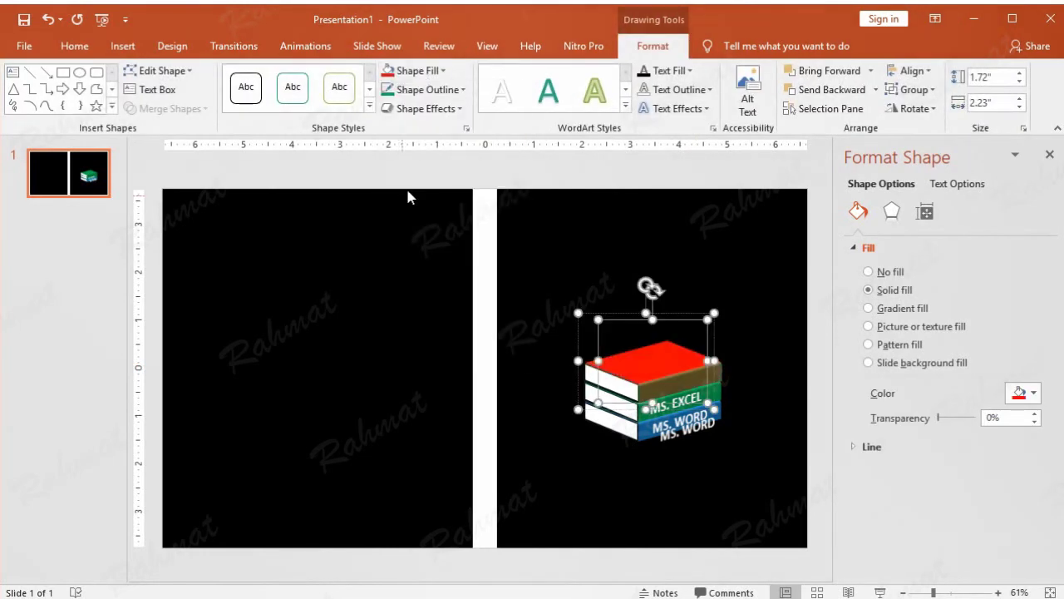
click(427, 89)
click(411, 221)
click(740, 392)
Change the spare label to 'MS. POWERPOINT' and move it onto the red book.
click(703, 425)
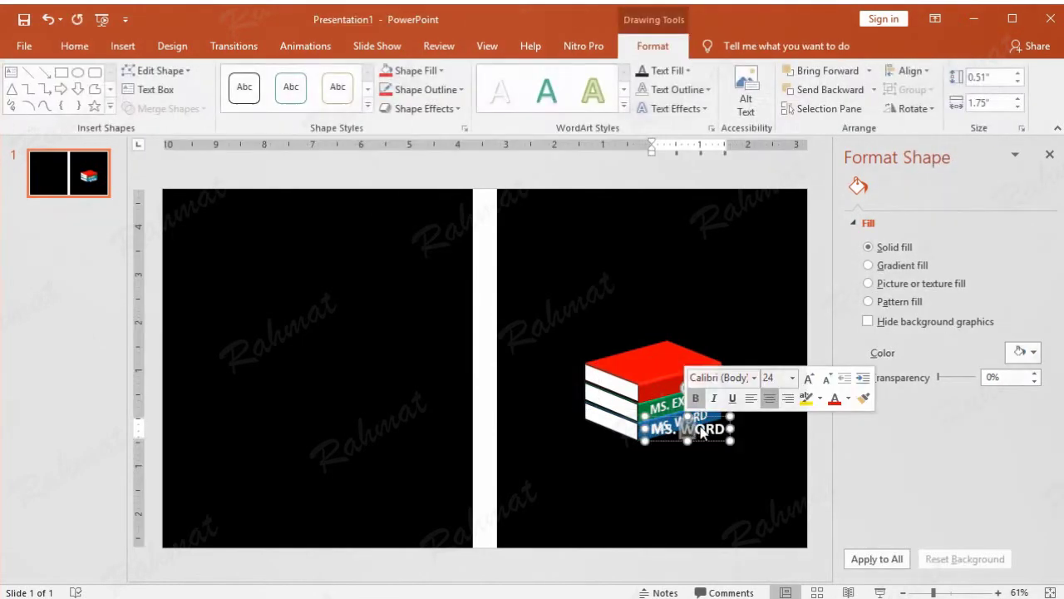
mouse_move(708, 424)
mouse_down()
mouse_move(744, 312)
mouse_move(725, 293)
mouse_up()
right_click(725, 290)
mouse_move(782, 415)
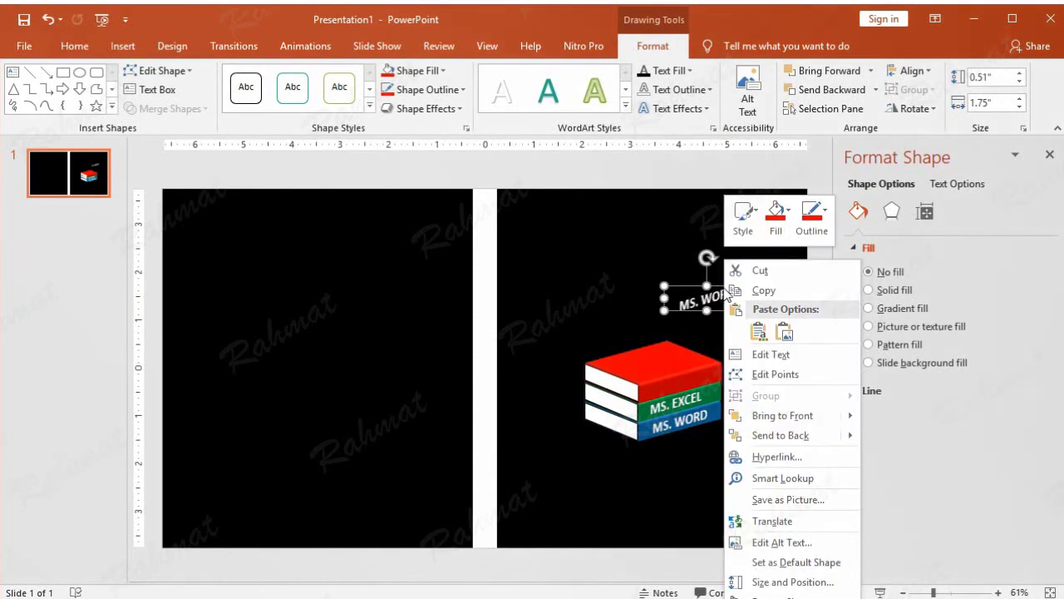
click(870, 414)
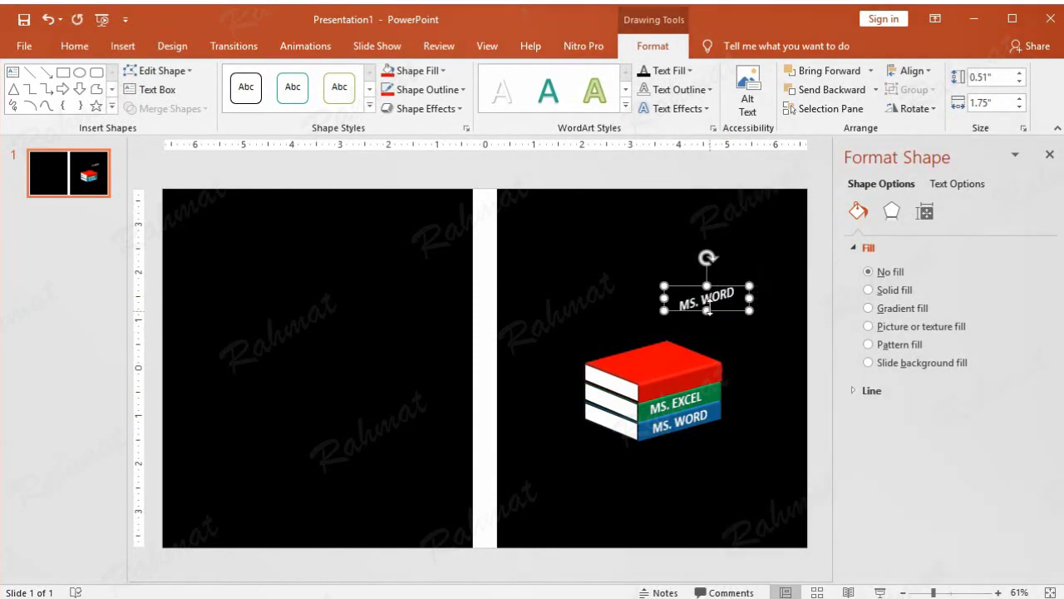
click(707, 297)
double_click(721, 299)
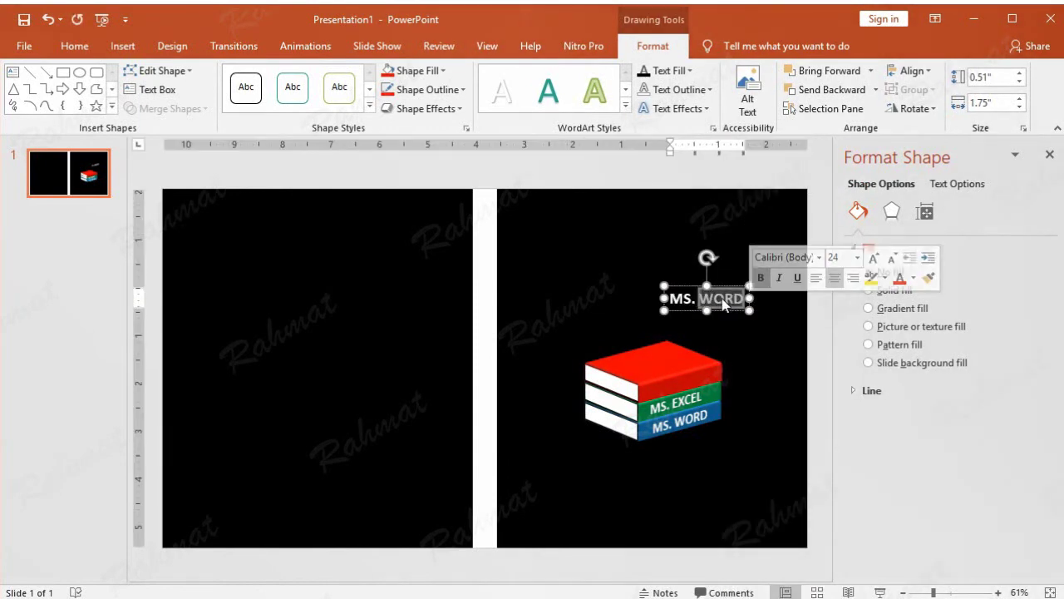
text(POWERPOINT)
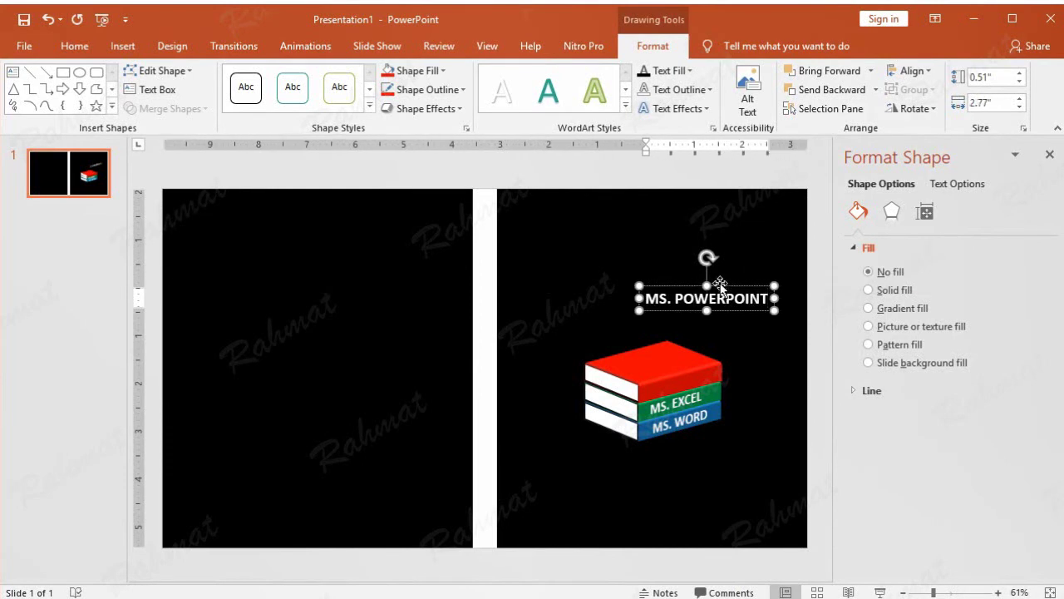
drag(720, 287, 703, 365)
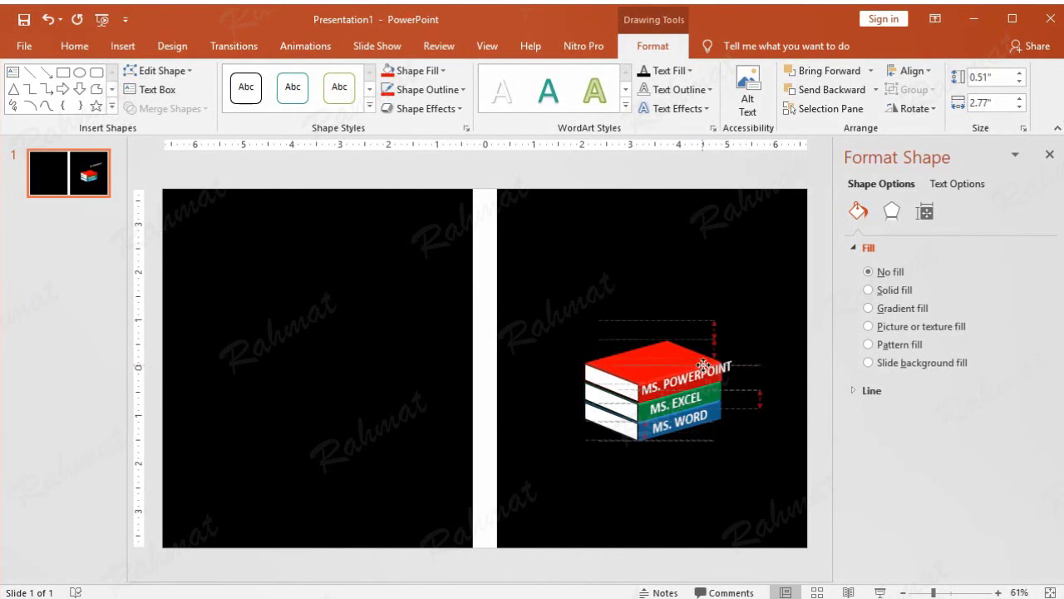
Set the MS. POWERPOINT label to size 18 and fit it onto the red spine.
triple_click(705, 380)
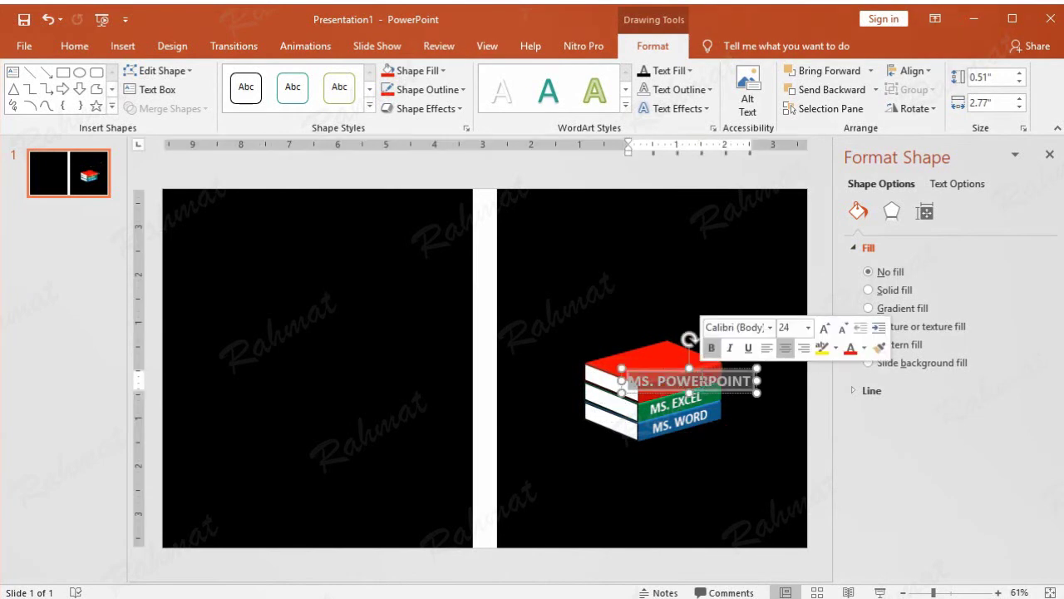
click(811, 332)
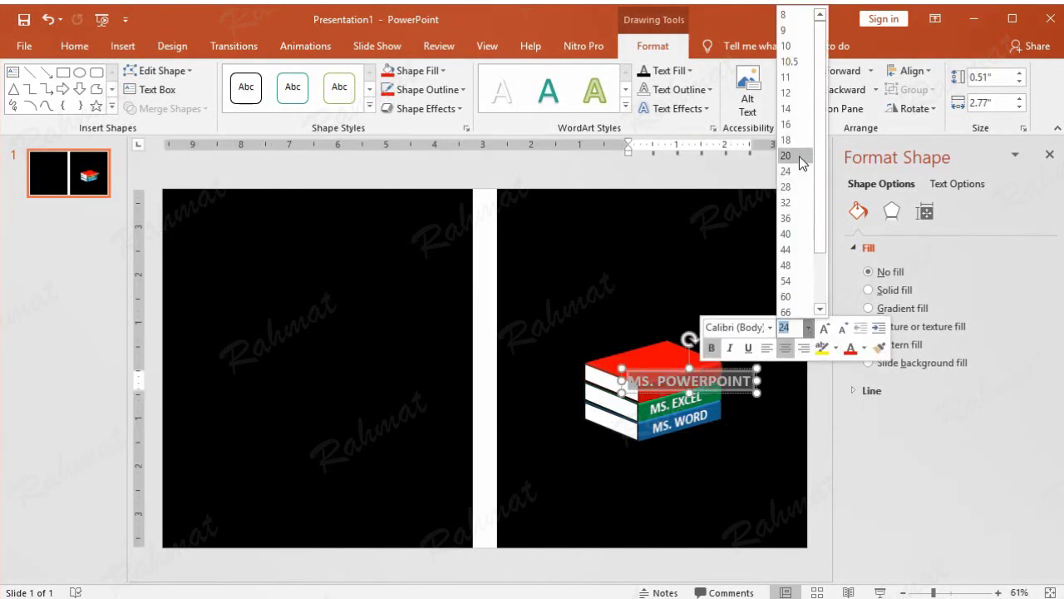
click(797, 127)
click(708, 372)
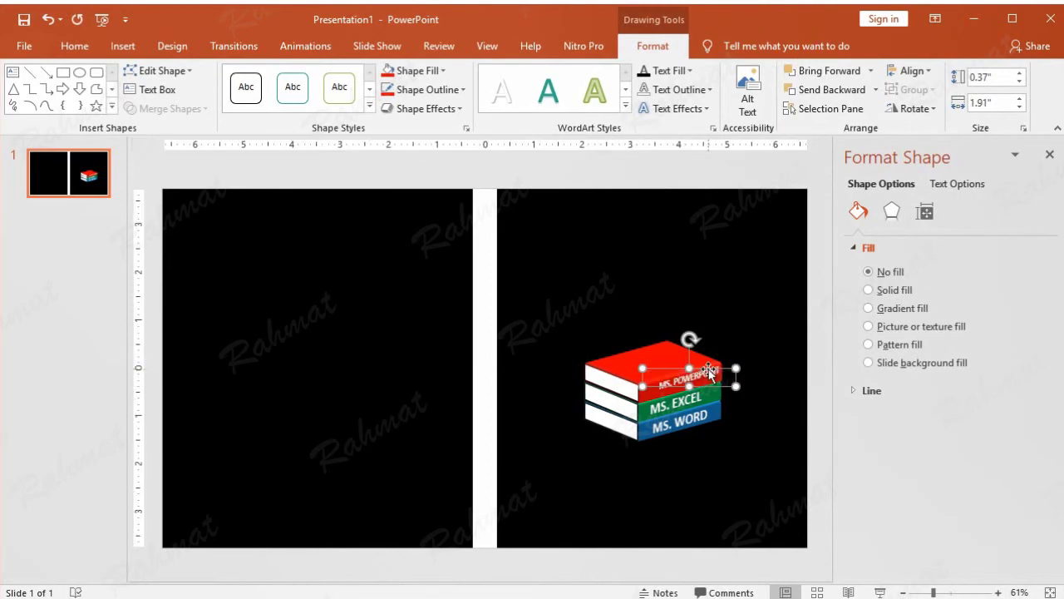
triple_click(706, 376)
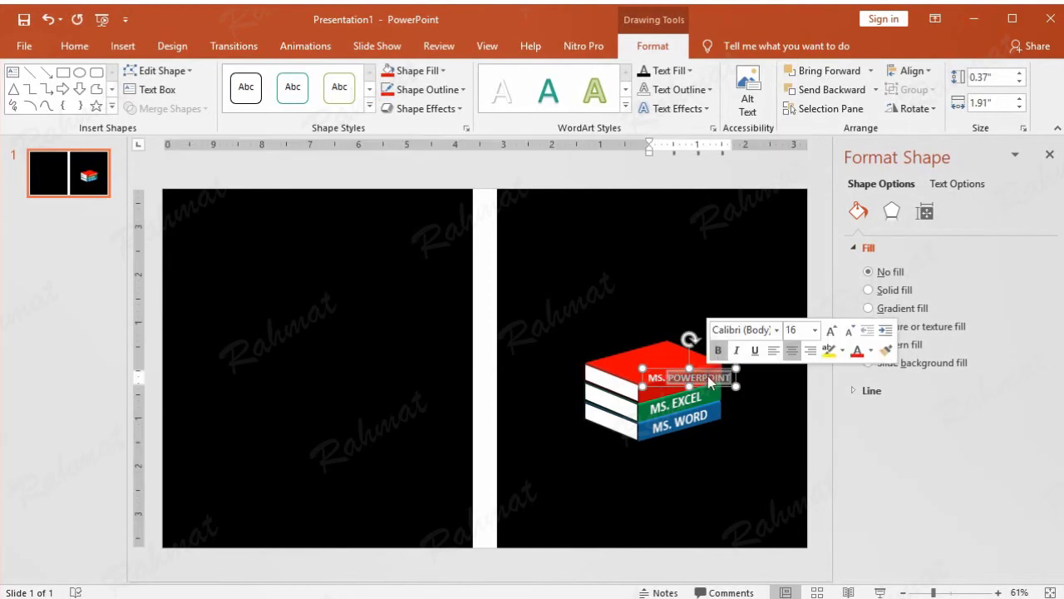
click(815, 330)
click(798, 138)
drag(705, 380, 697, 376)
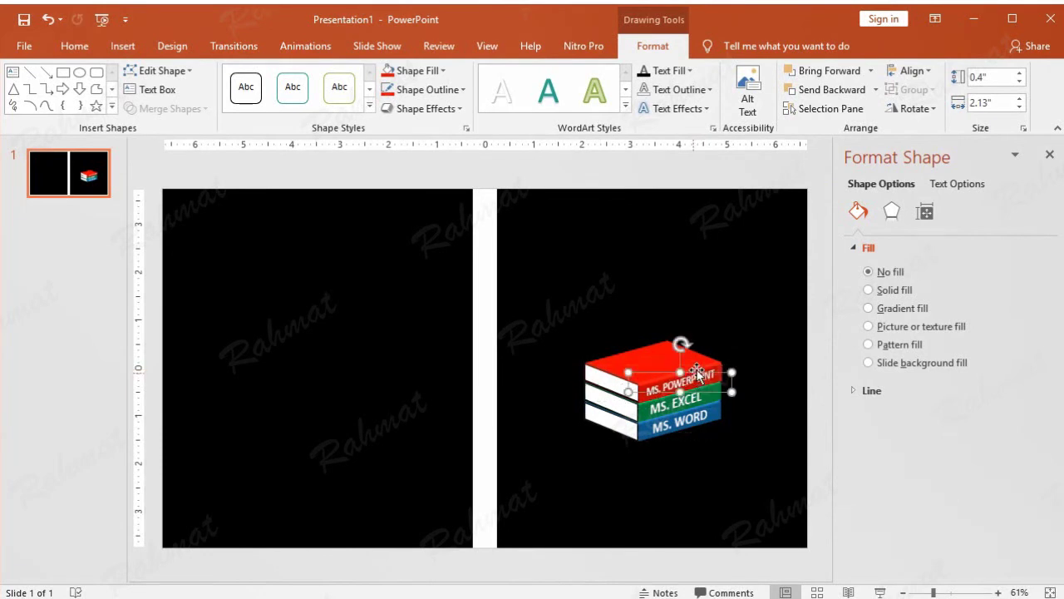
click(761, 290)
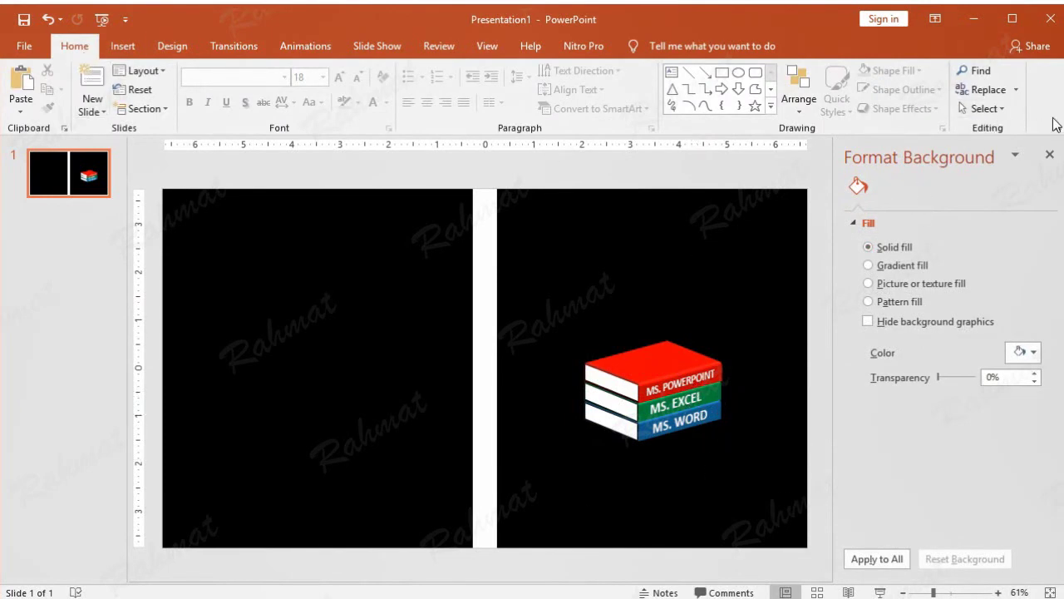
In the Selection Pane, hide the red top book and green middle book groups.
click(1049, 154)
click(996, 113)
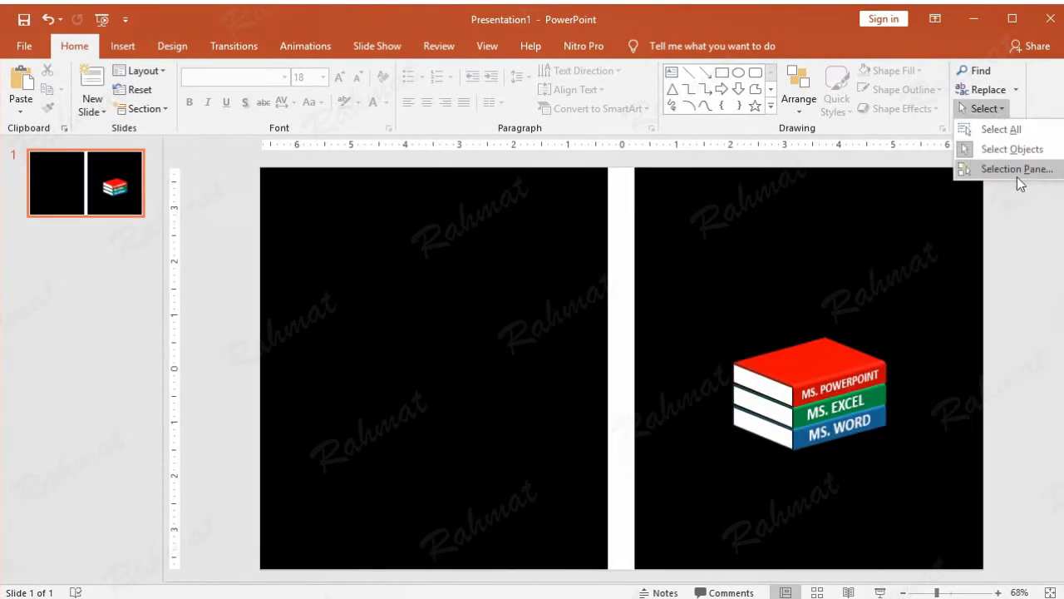
click(1017, 176)
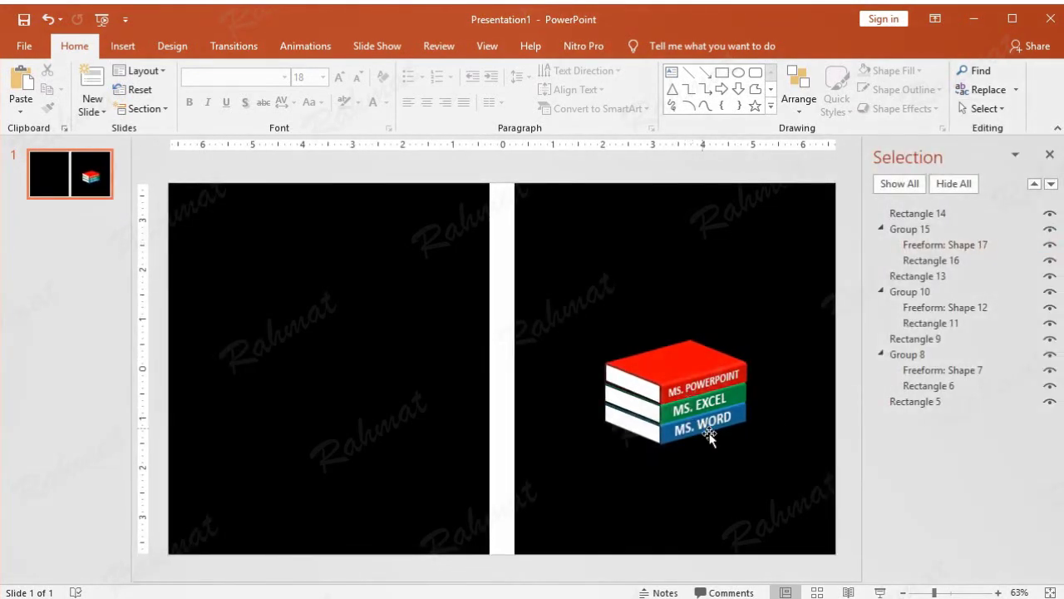
click(746, 361)
click(1050, 229)
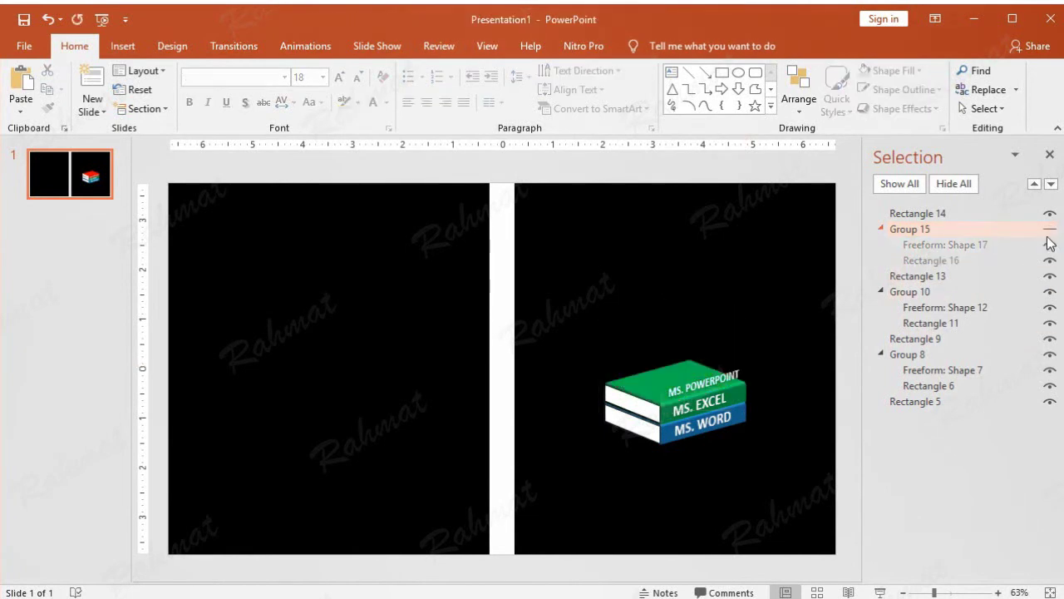
click(1050, 293)
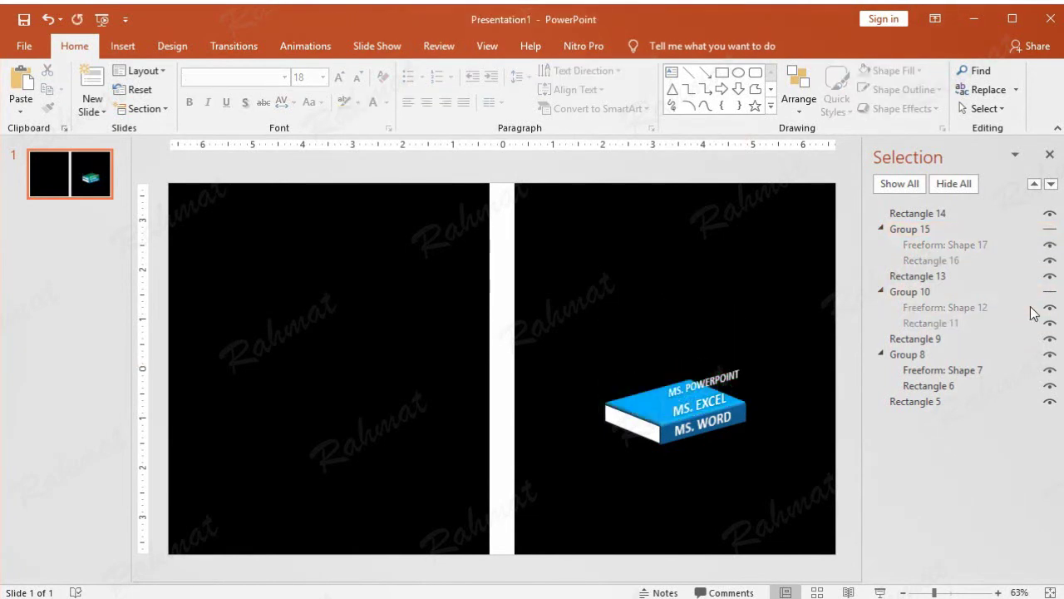
Select the blue bottom book's group and apply a Reflection shape effect to it.
click(642, 403)
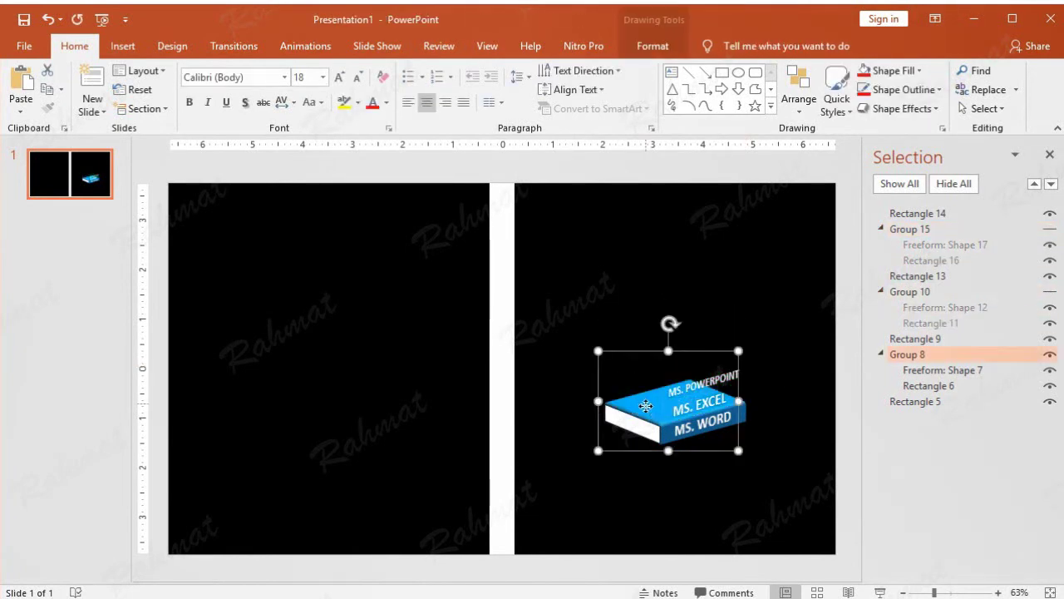
click(47, 19)
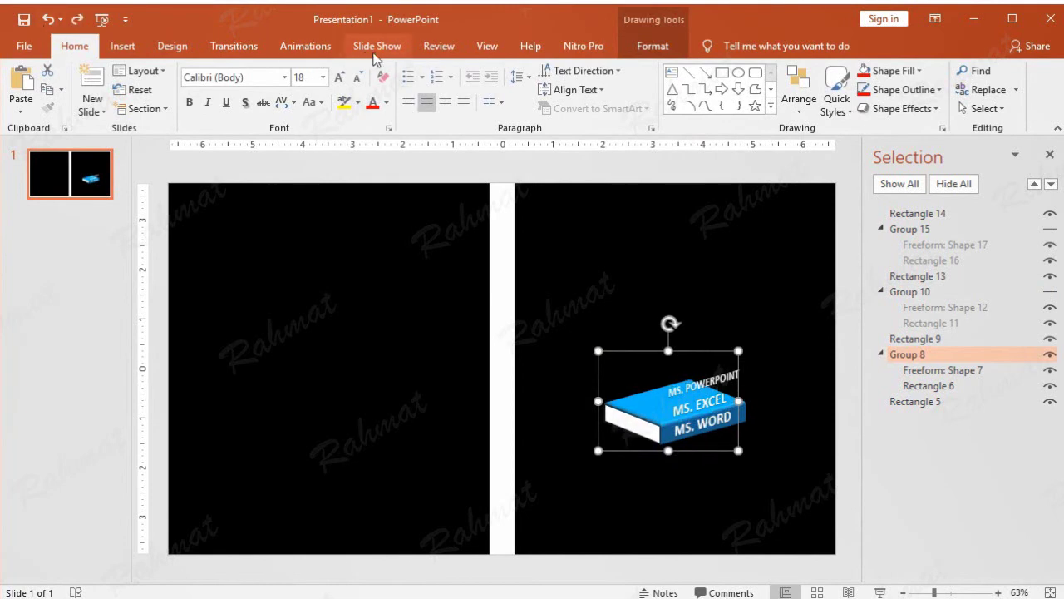
click(491, 50)
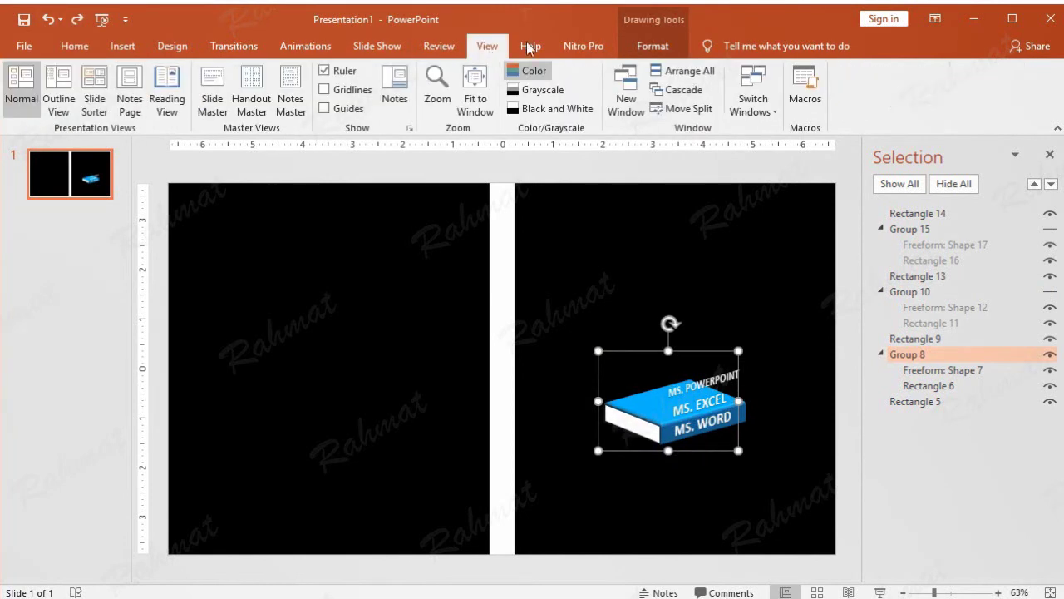
click(665, 48)
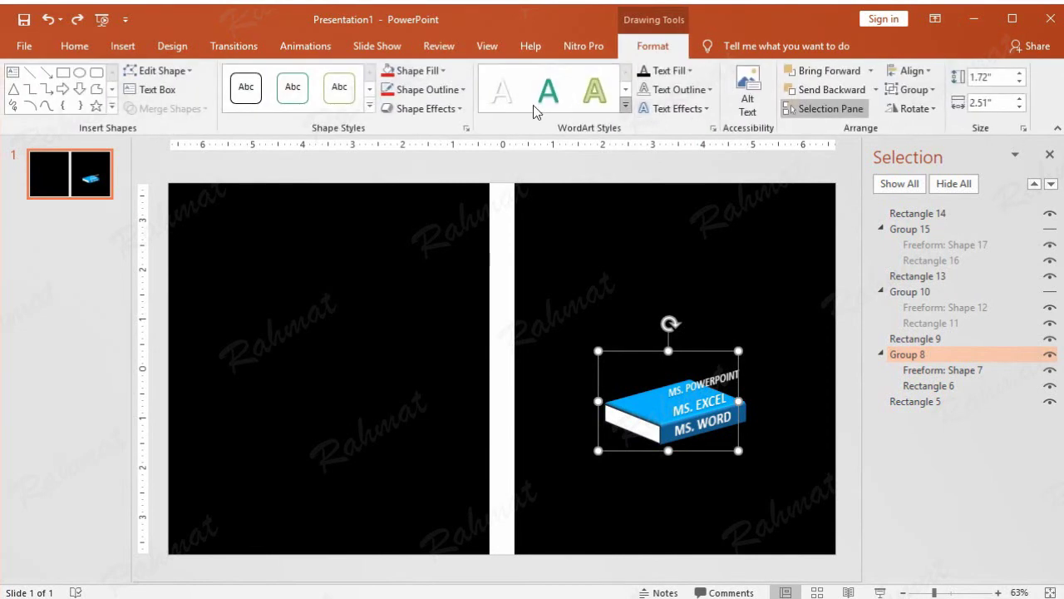
click(423, 109)
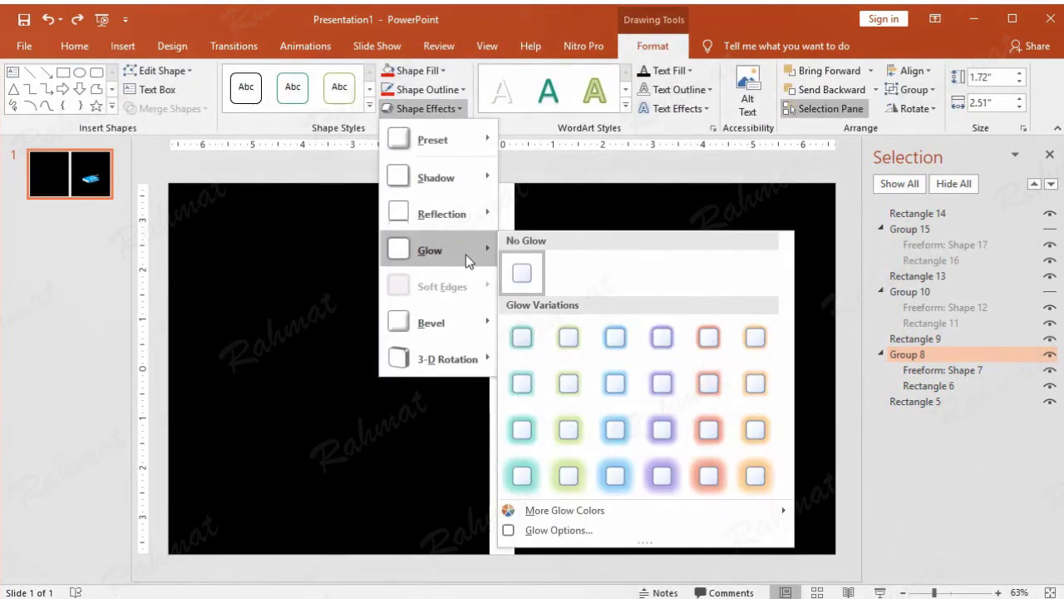
click(573, 412)
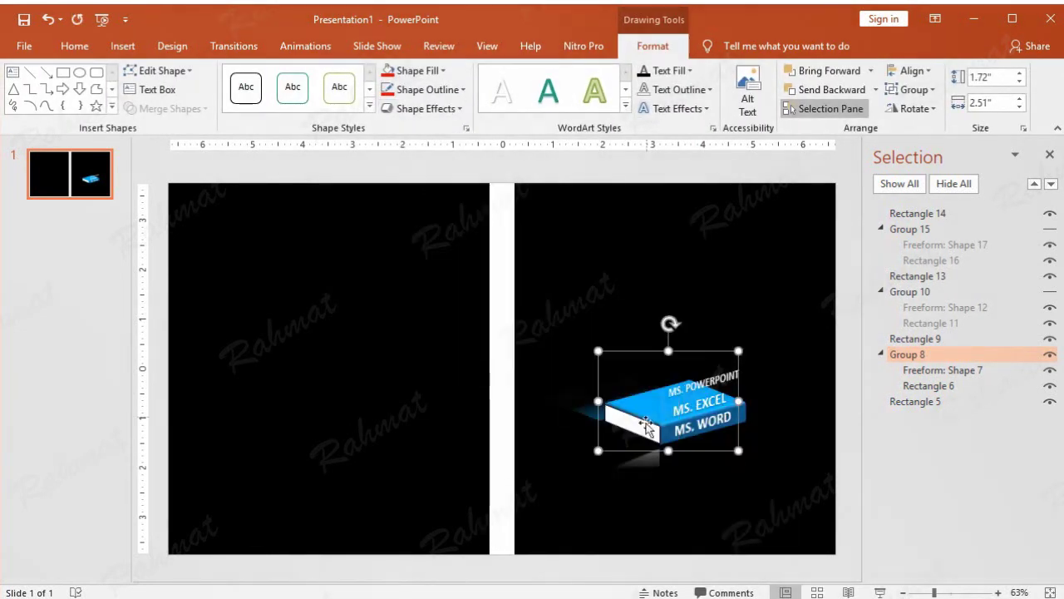
Unhide the green and red books, clear the selection, and close the Selection Pane.
click(1050, 291)
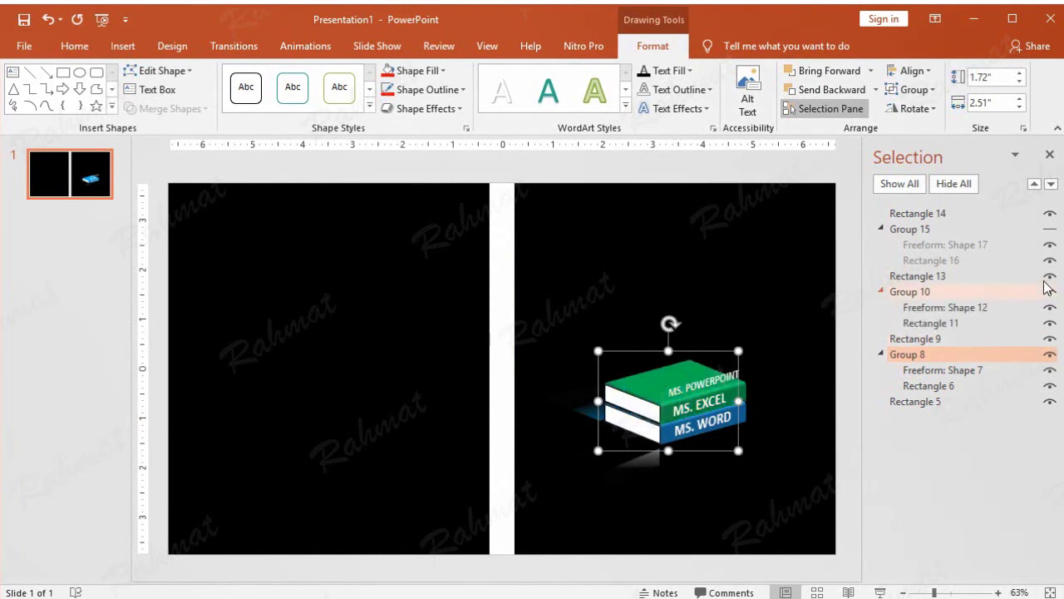
click(1050, 230)
click(739, 159)
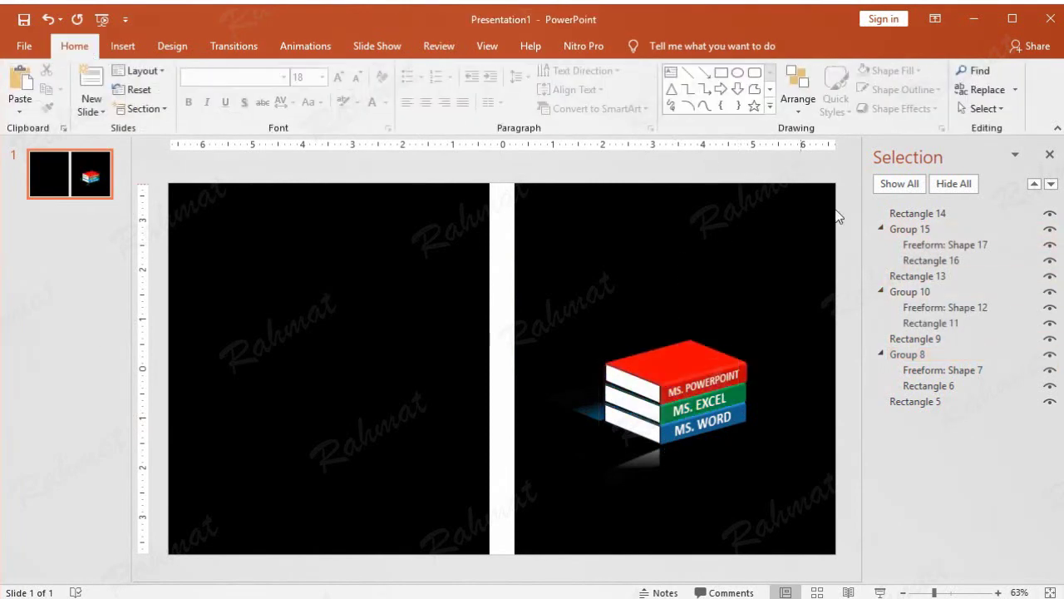
click(1047, 157)
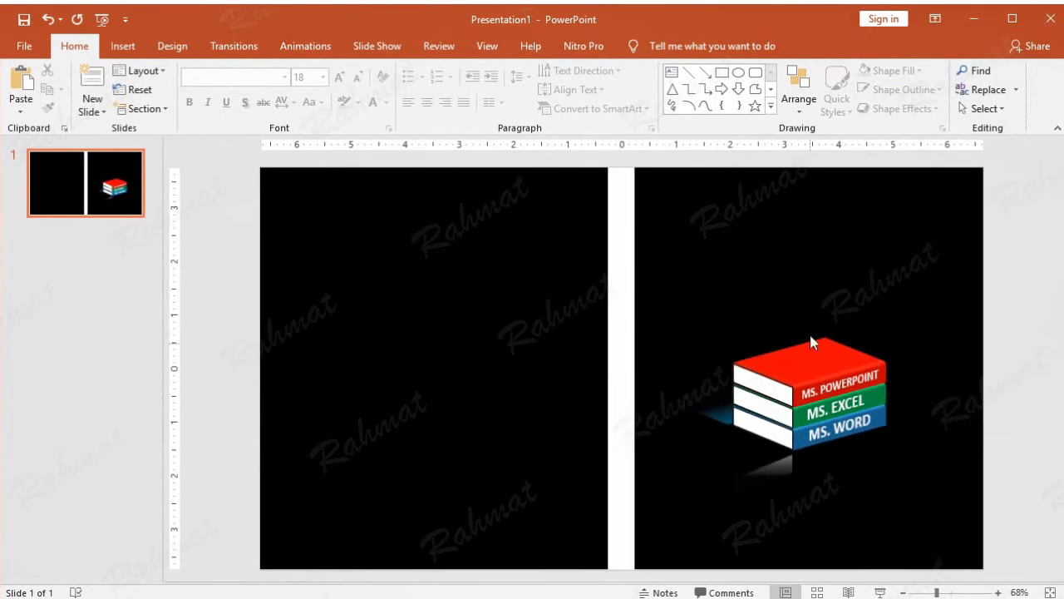
Insert a WordArt box reading 'Tutorial' and drag it above the three-book stack.
click(128, 53)
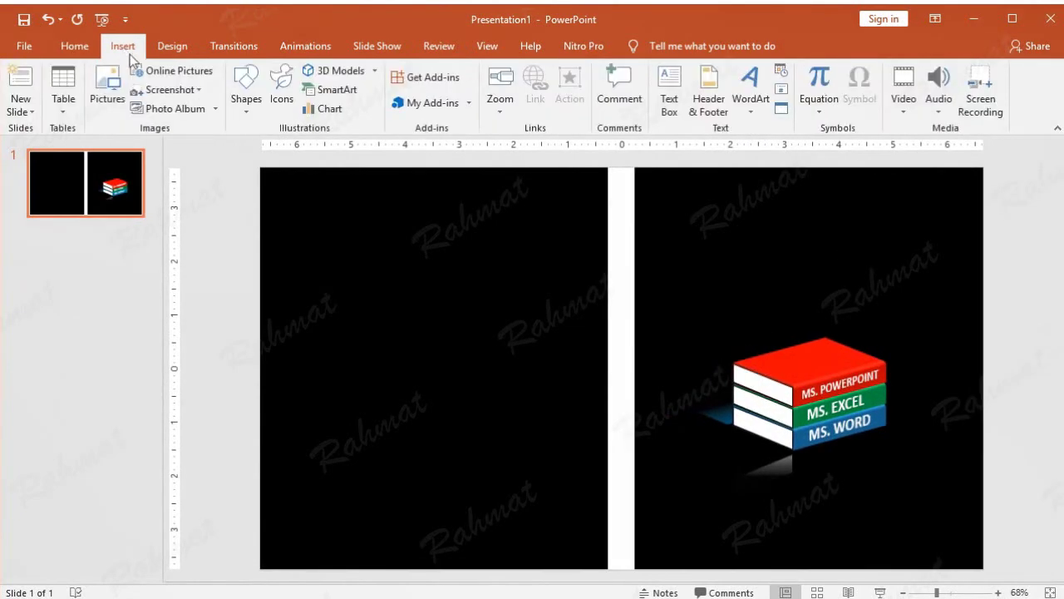
click(753, 108)
click(896, 152)
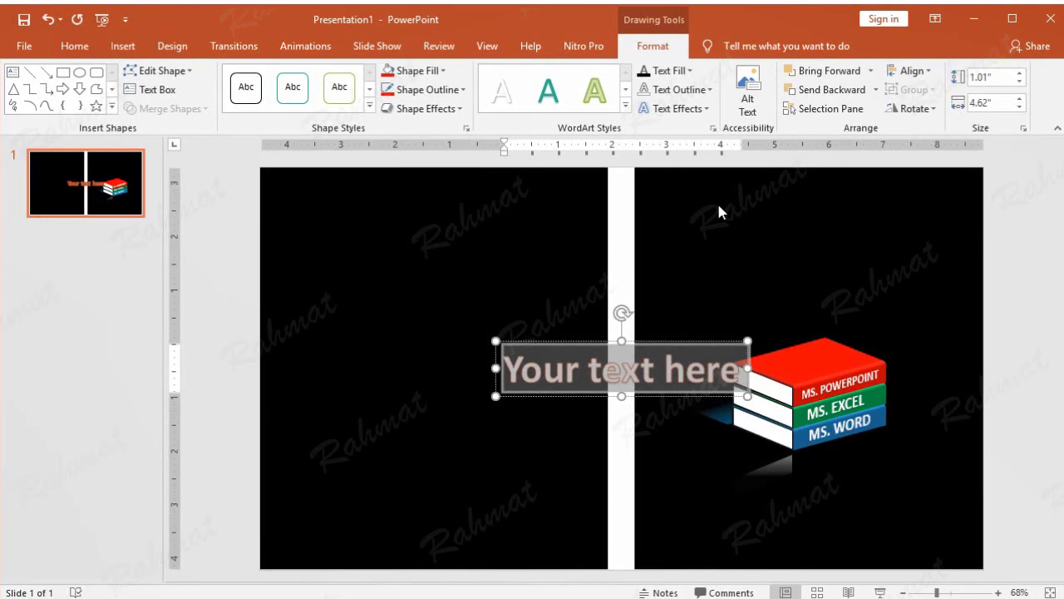
text(t)
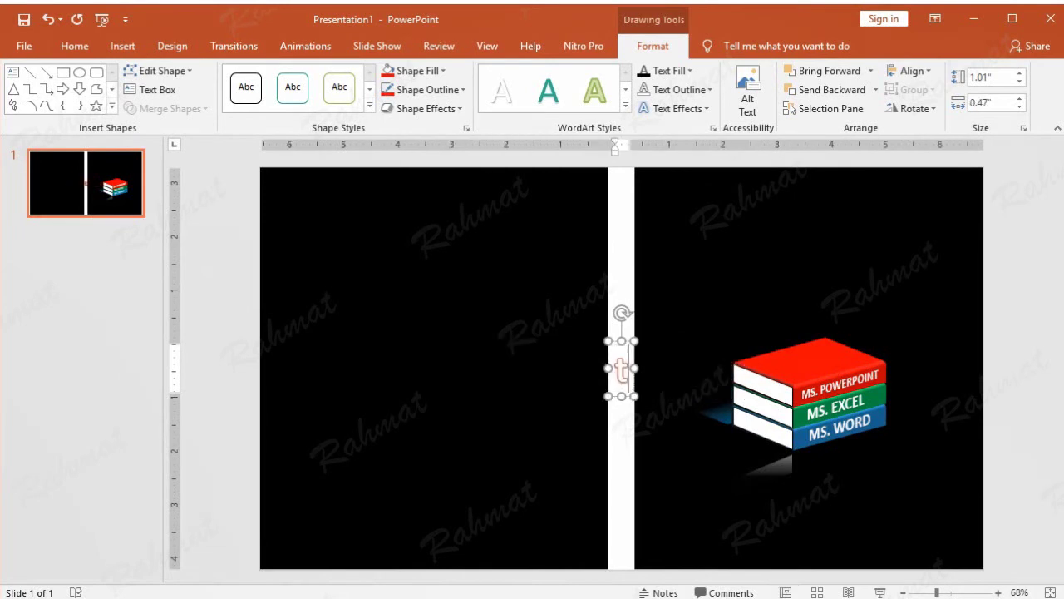
key(BackSpace)
text(Tutorial)
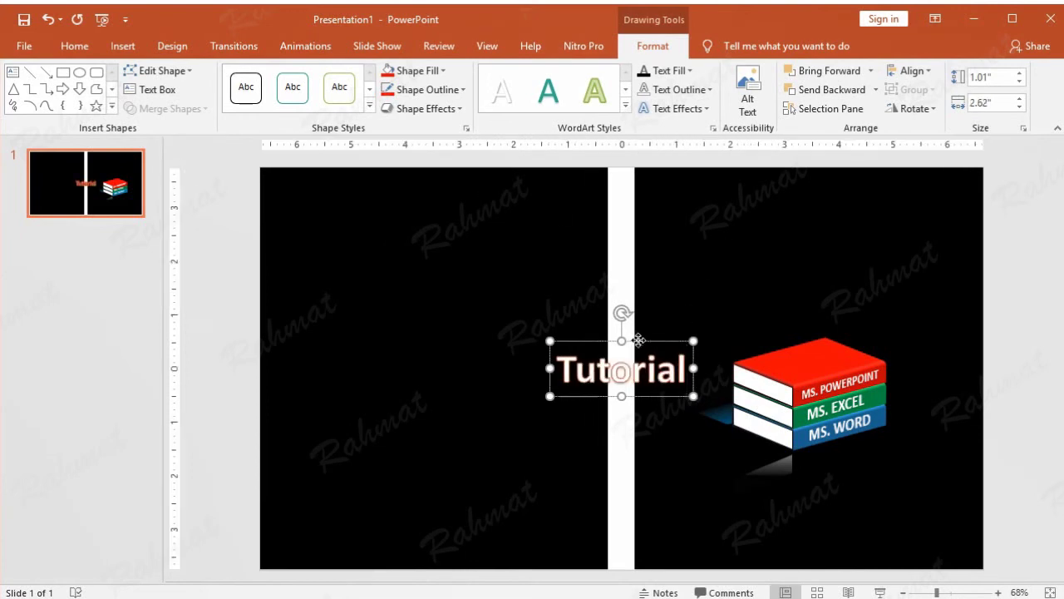
drag(636, 333, 749, 242)
double_click(752, 296)
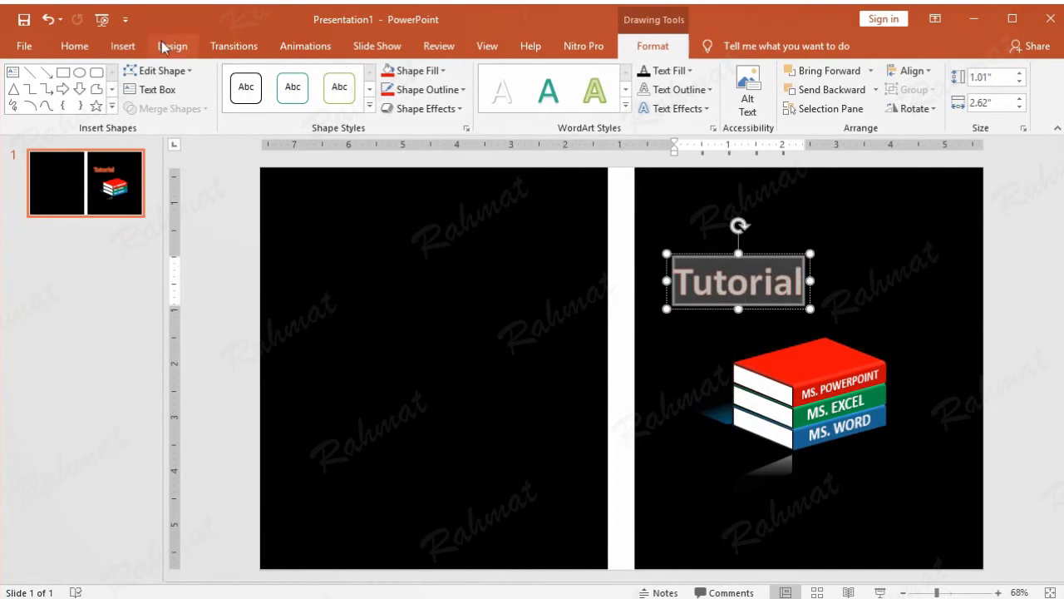
Set the Tutorial text to Brush Script MT at size 32.
click(73, 48)
click(285, 77)
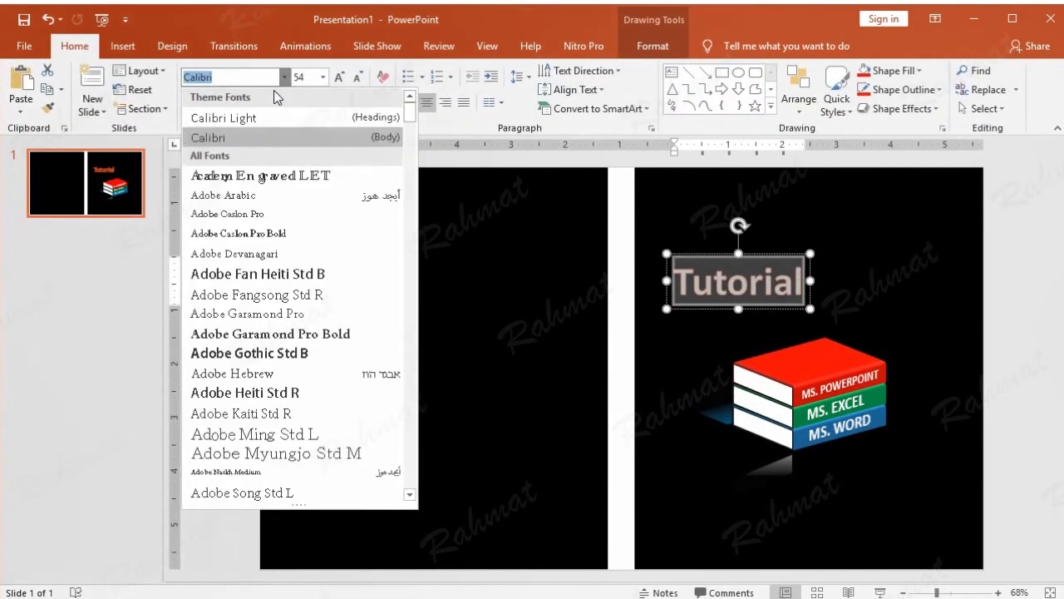
scroll(328, 266, down, 3)
scroll(308, 295, down, 5)
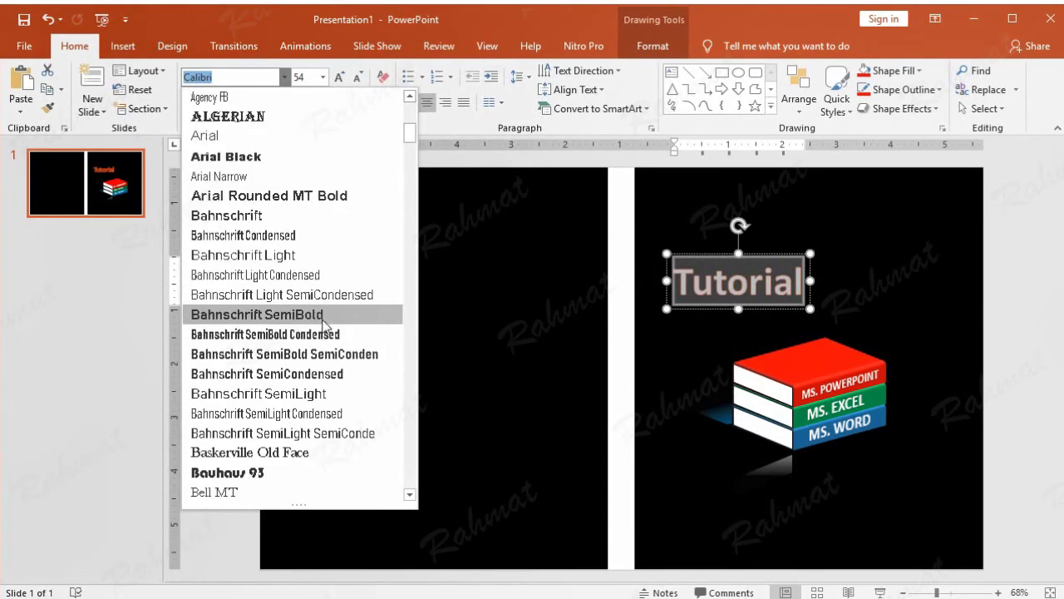
scroll(312, 343, down, 2)
scroll(304, 349, down, 2)
scroll(304, 366, down, 2)
scroll(304, 376, down, 2)
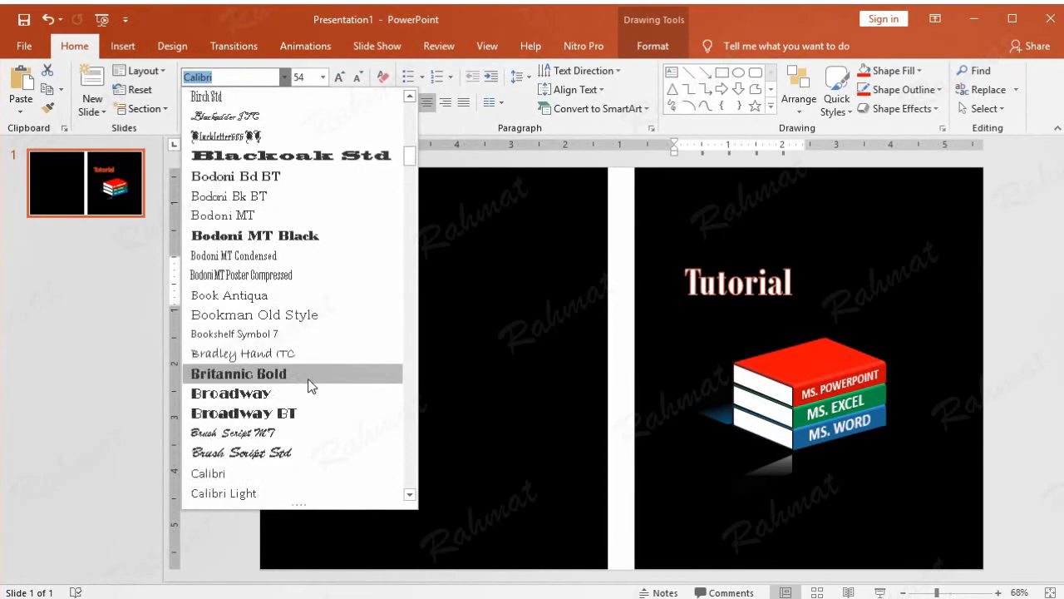
click(286, 431)
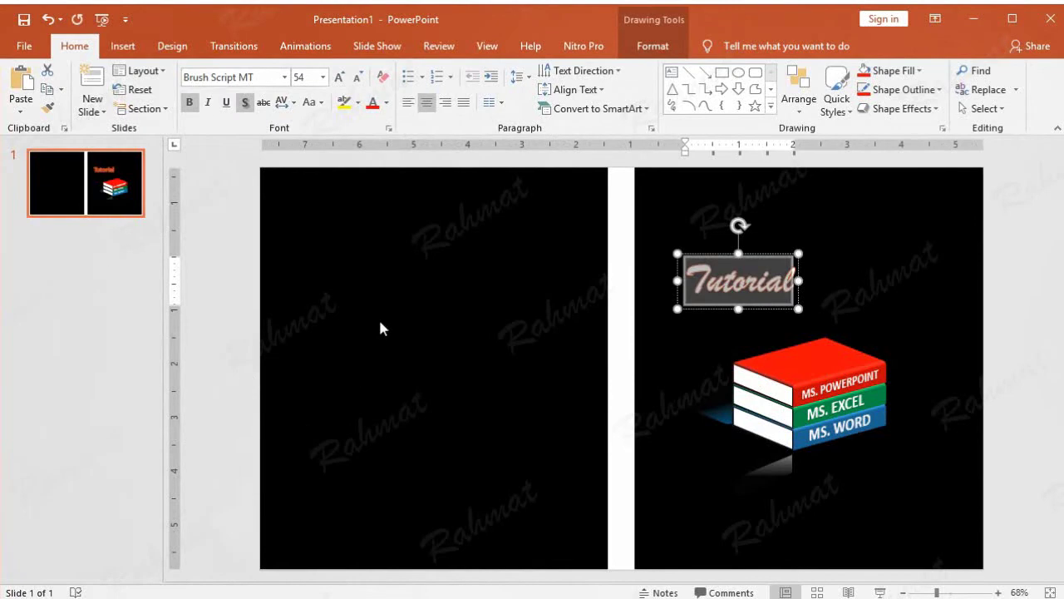
click(322, 77)
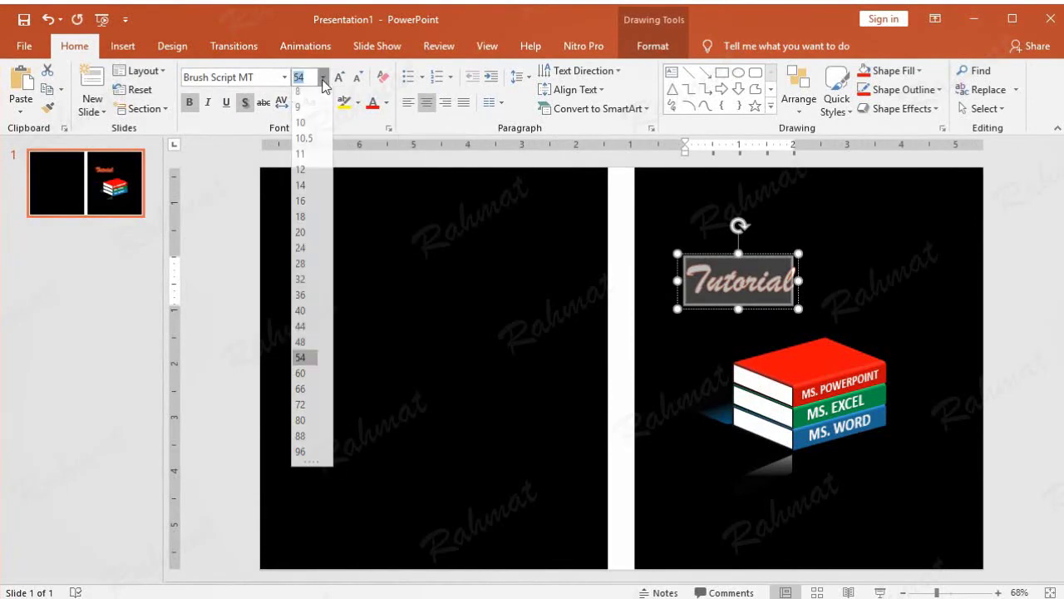
click(301, 284)
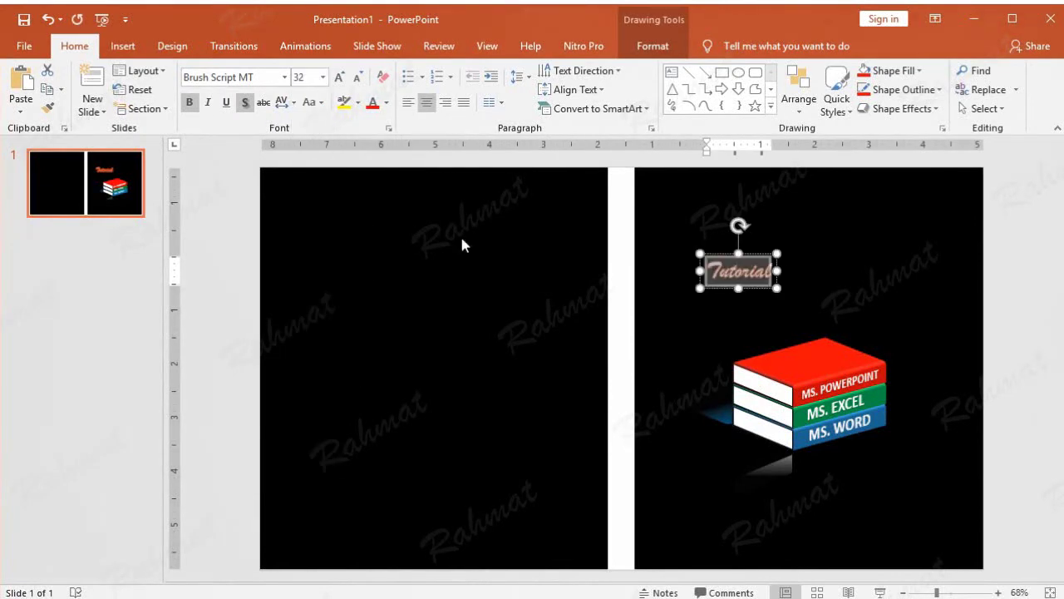
Apply a WordArt style to Tutorial and give it a blue text outline.
click(653, 52)
click(622, 115)
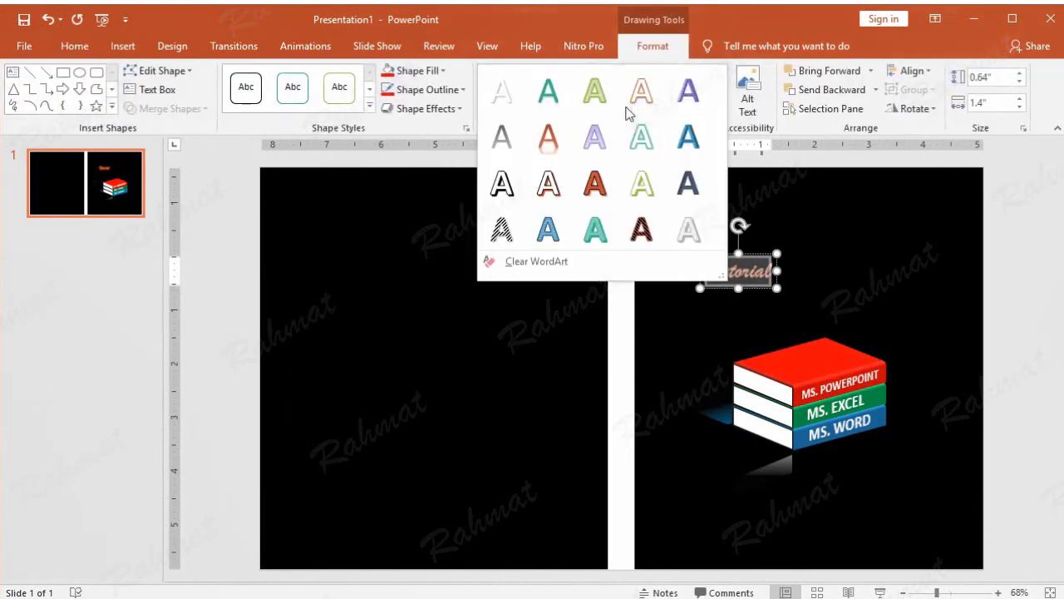
click(651, 100)
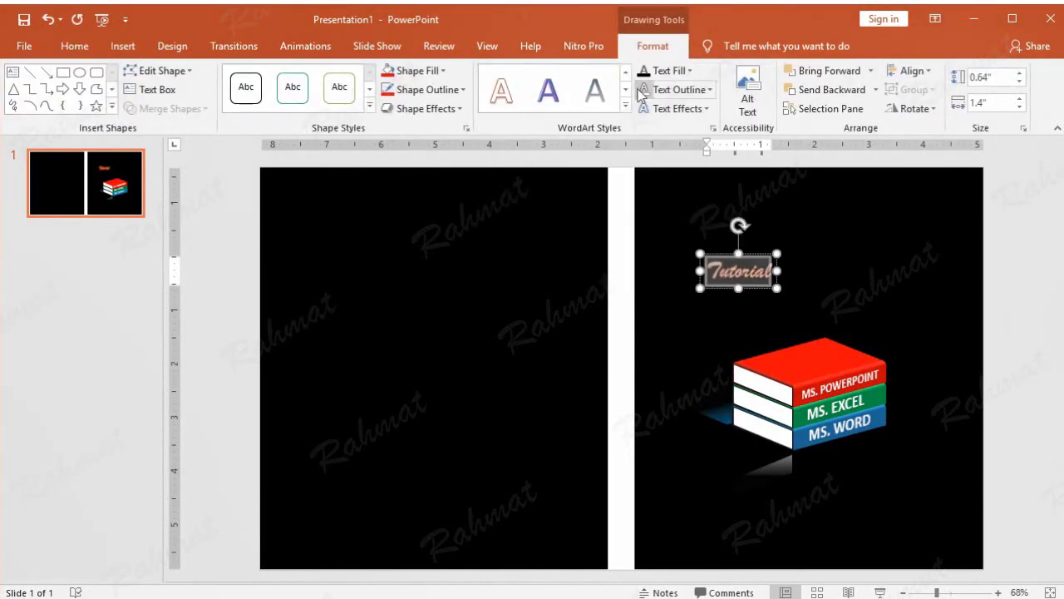
click(683, 92)
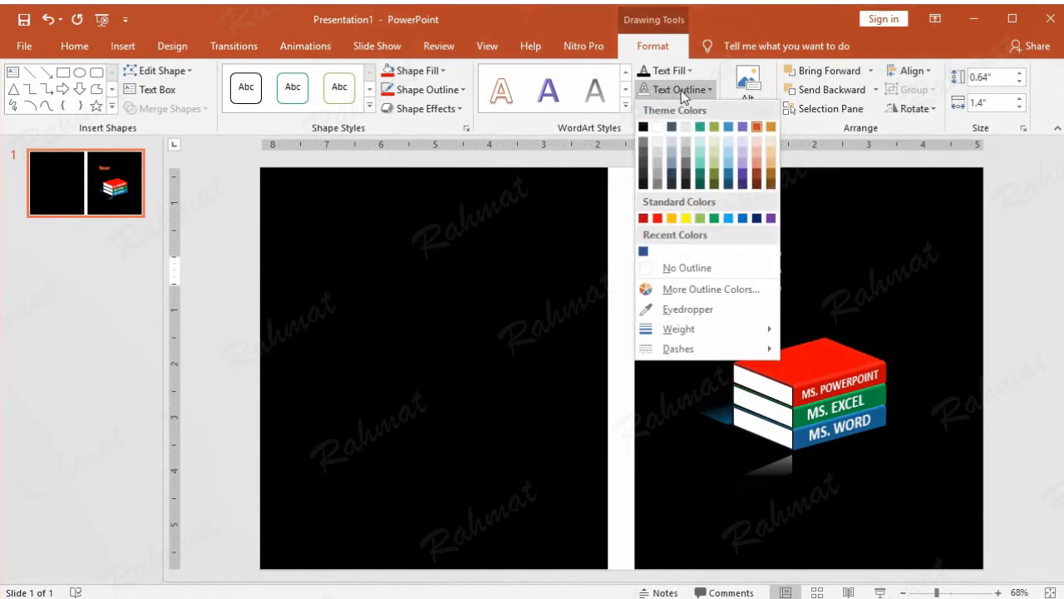
click(741, 218)
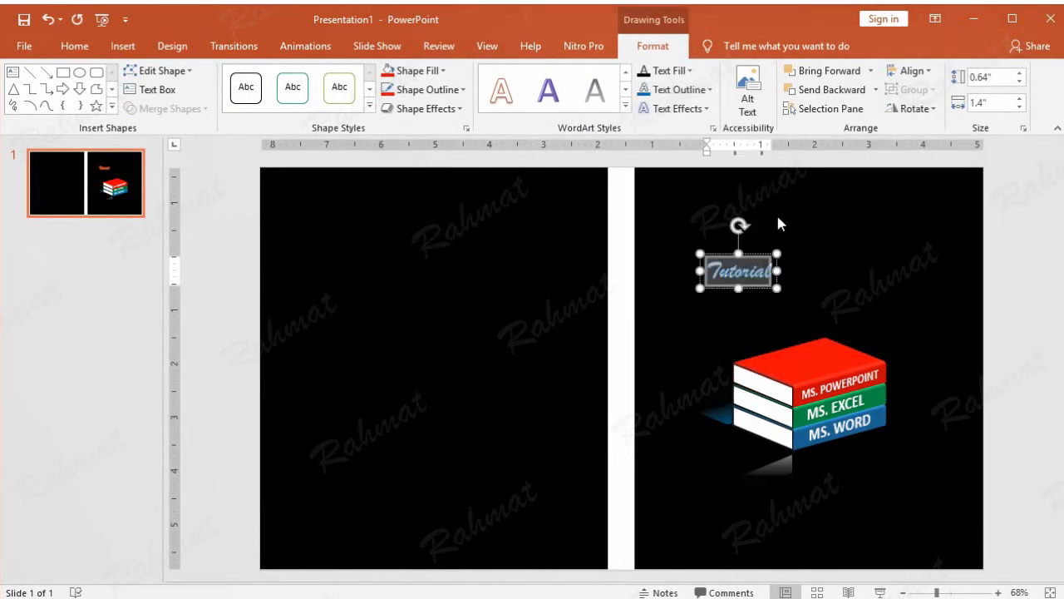
Add a blue glow text effect to the word Tutorial.
click(825, 237)
click(765, 271)
double_click(738, 271)
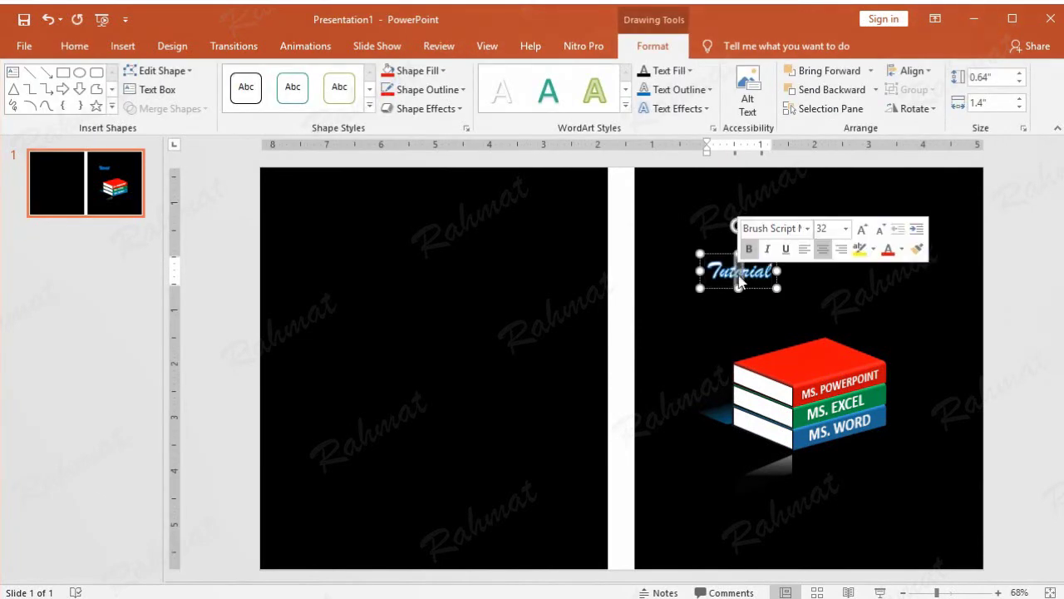
click(692, 110)
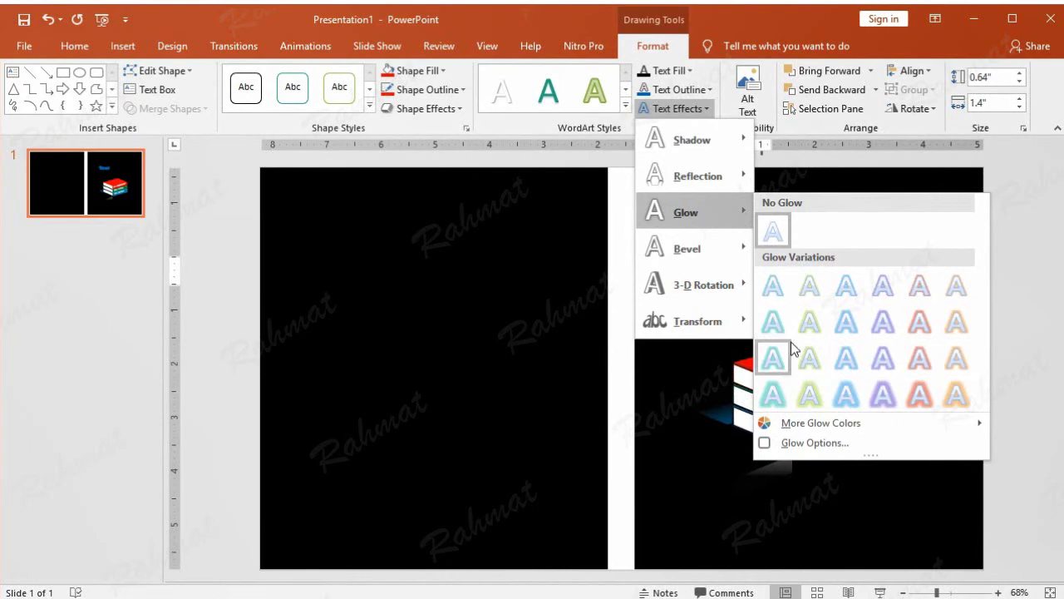
click(853, 358)
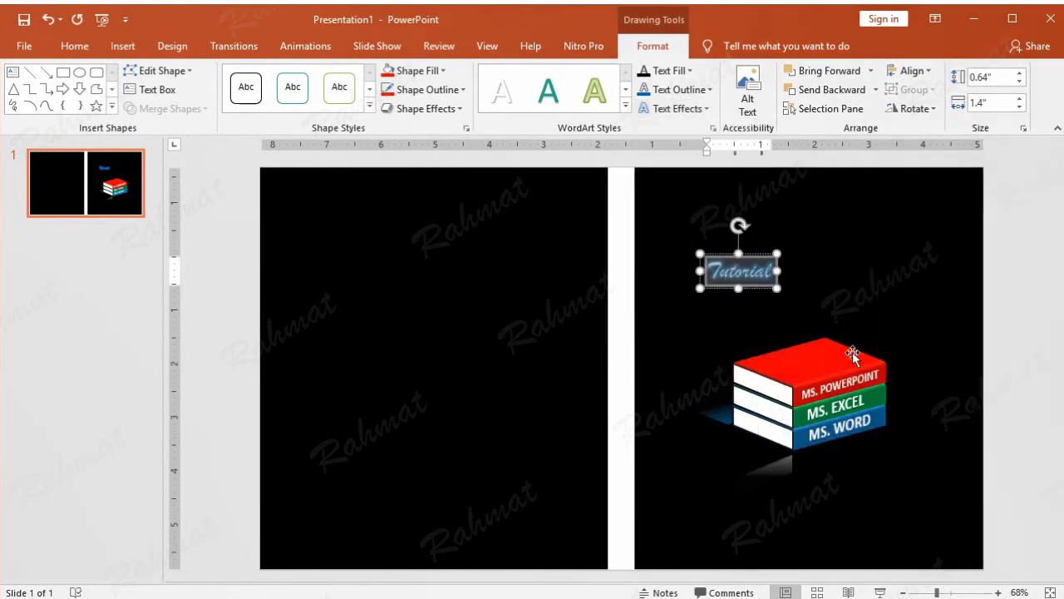
click(864, 275)
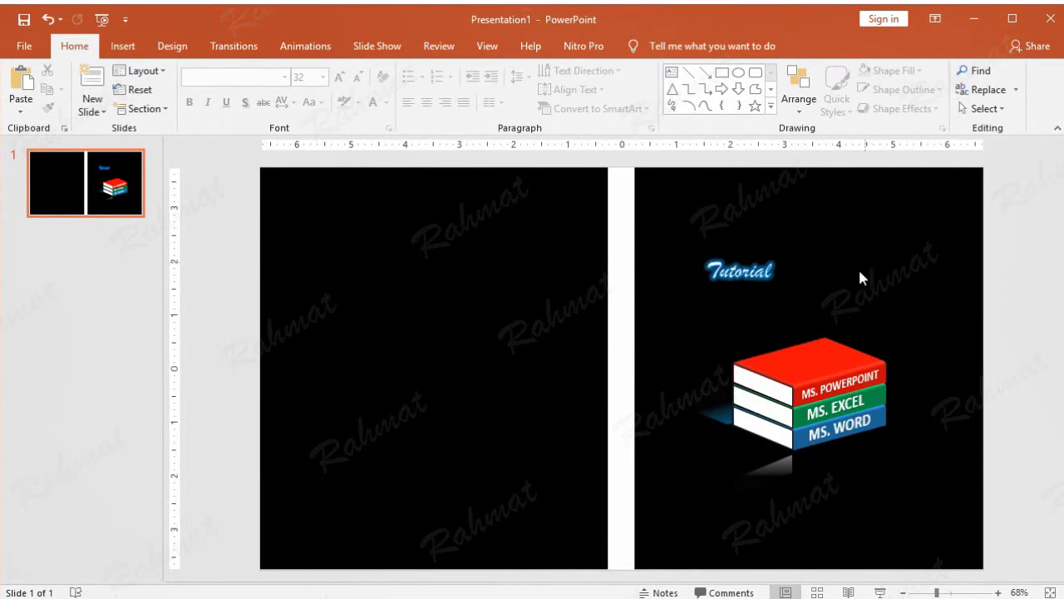
click(771, 264)
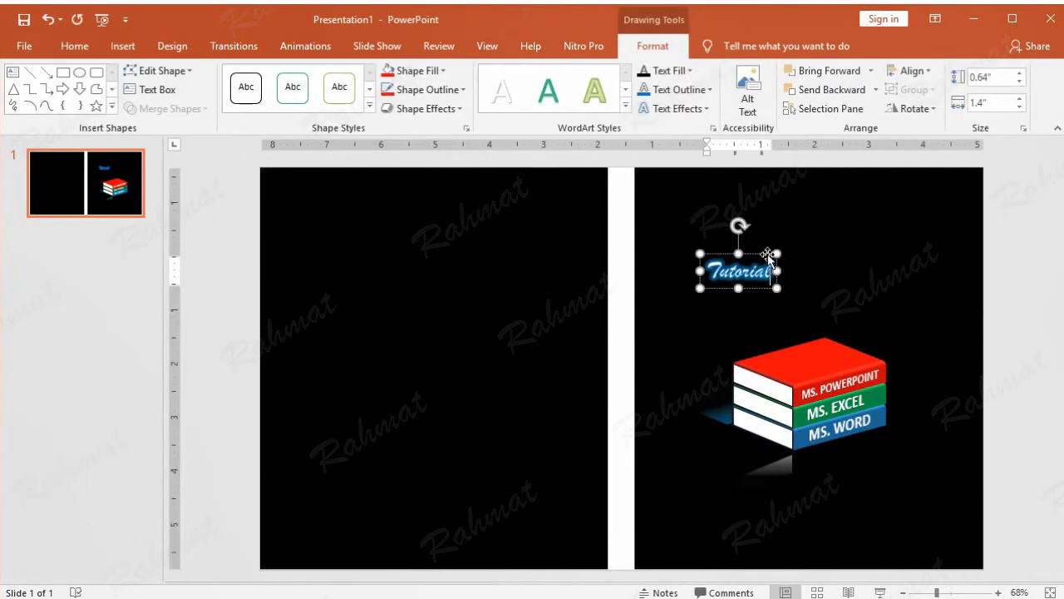
Position the Tutorial box at 7.76" horizontal and 1" vertical, then open the WordArt gallery.
right_click(770, 258)
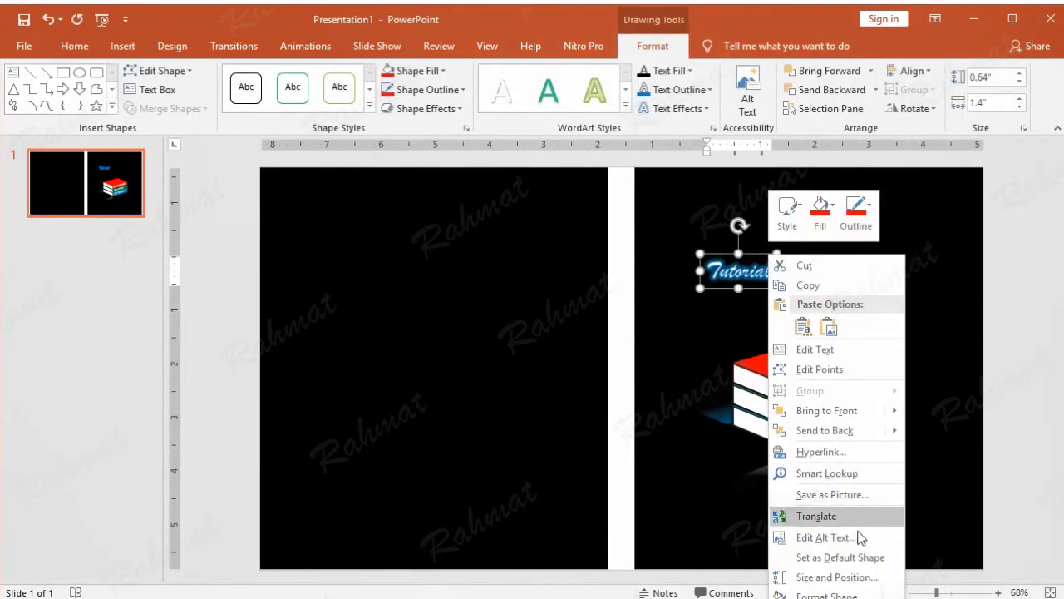
click(850, 582)
drag(1021, 491, 886, 489)
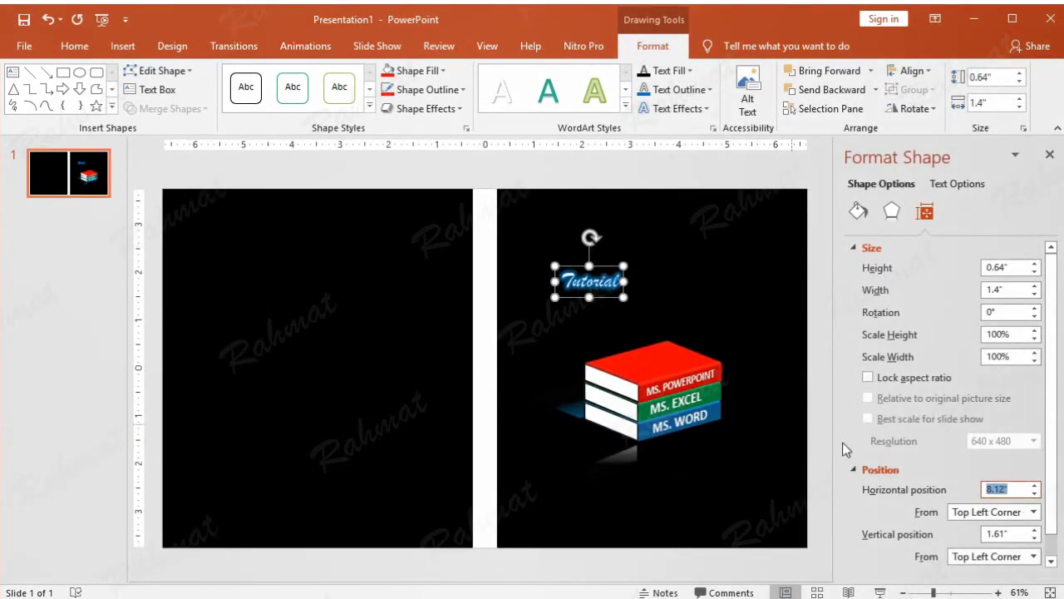
text(76)
drag(1022, 533, 950, 545)
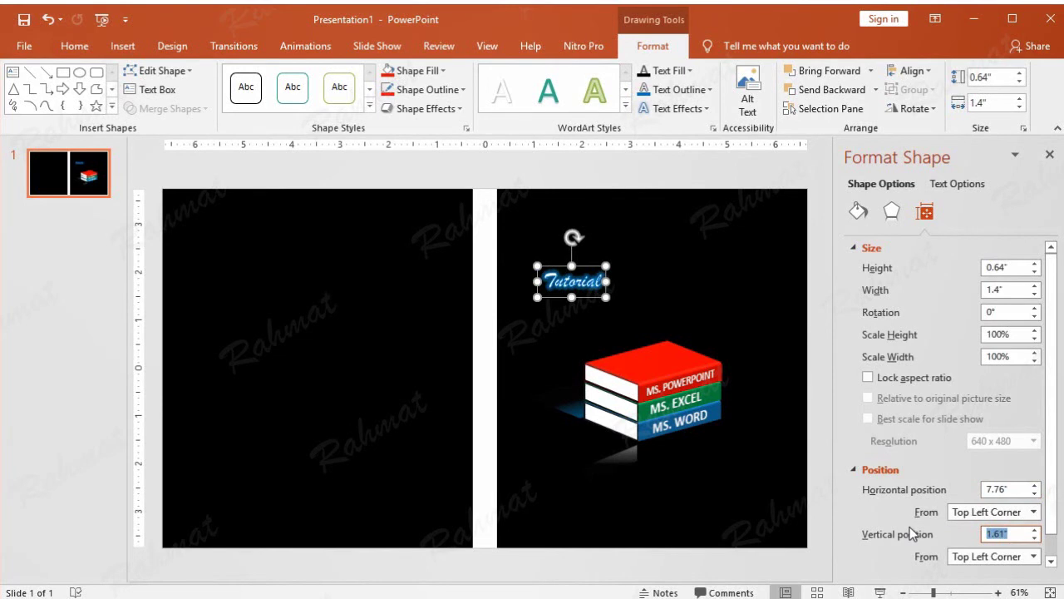
text(1)
key(Return)
click(656, 176)
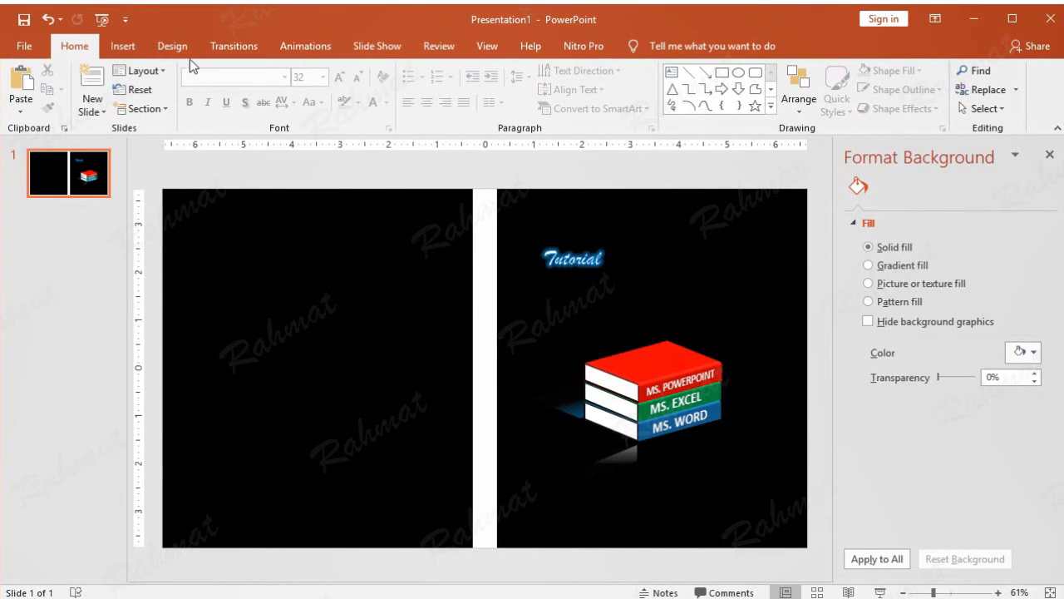
click(122, 45)
click(750, 92)
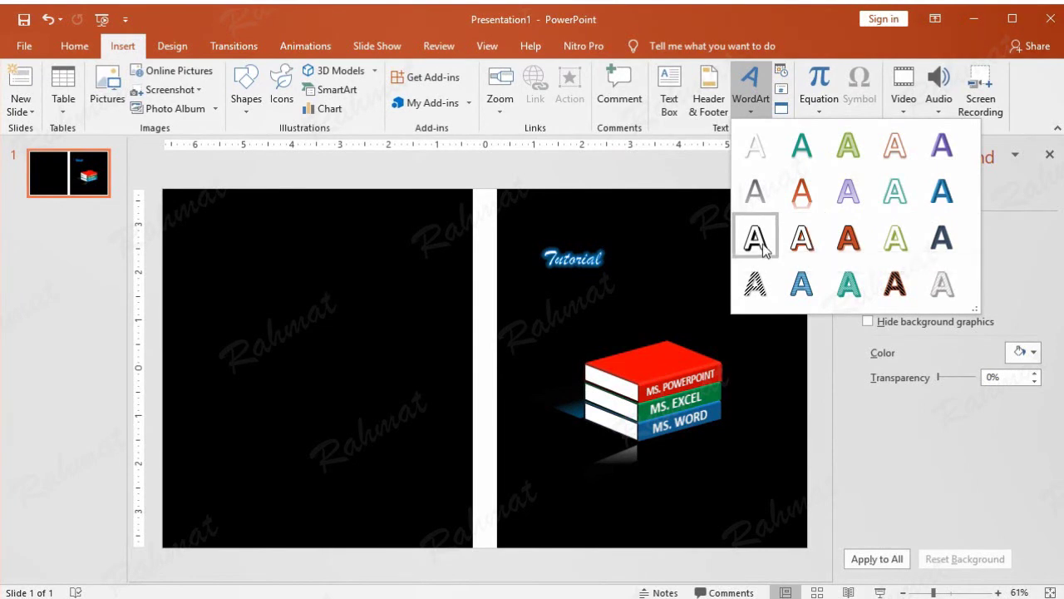
Insert a new WordArt box and move it just below Tutorial.
click(803, 239)
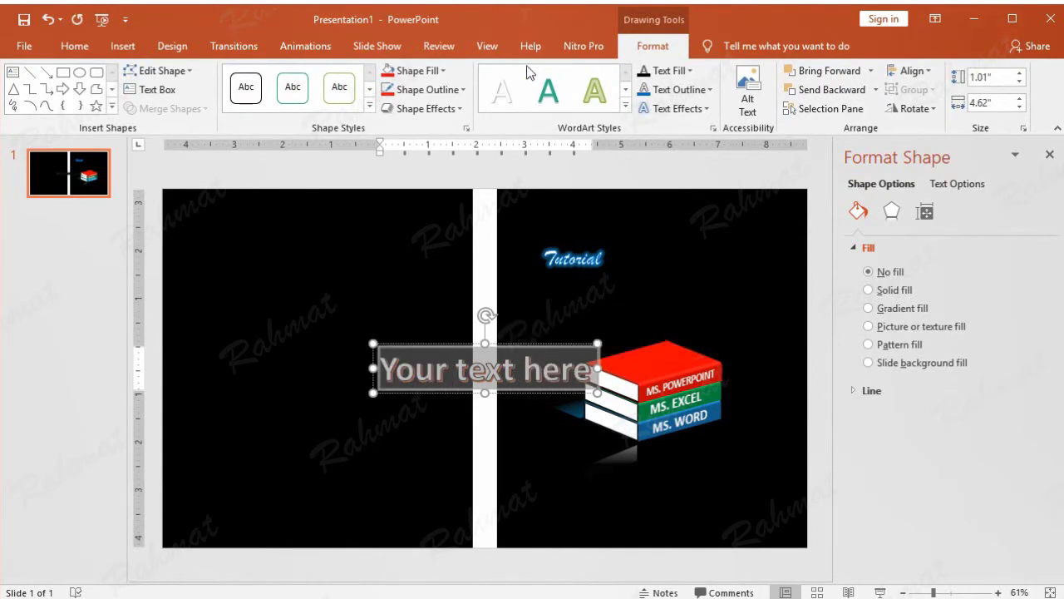
click(172, 46)
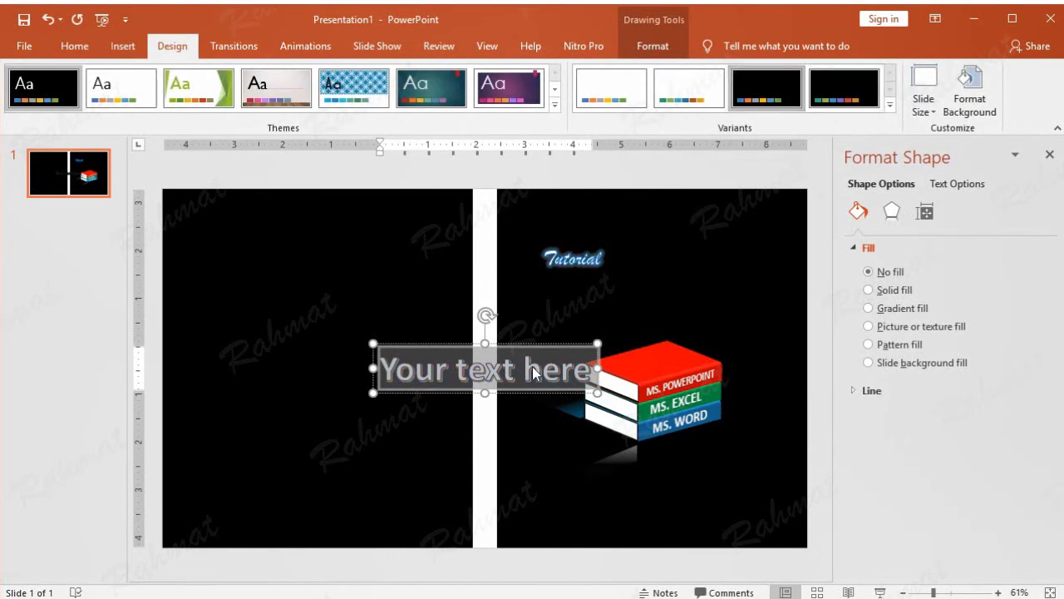
drag(554, 344, 678, 269)
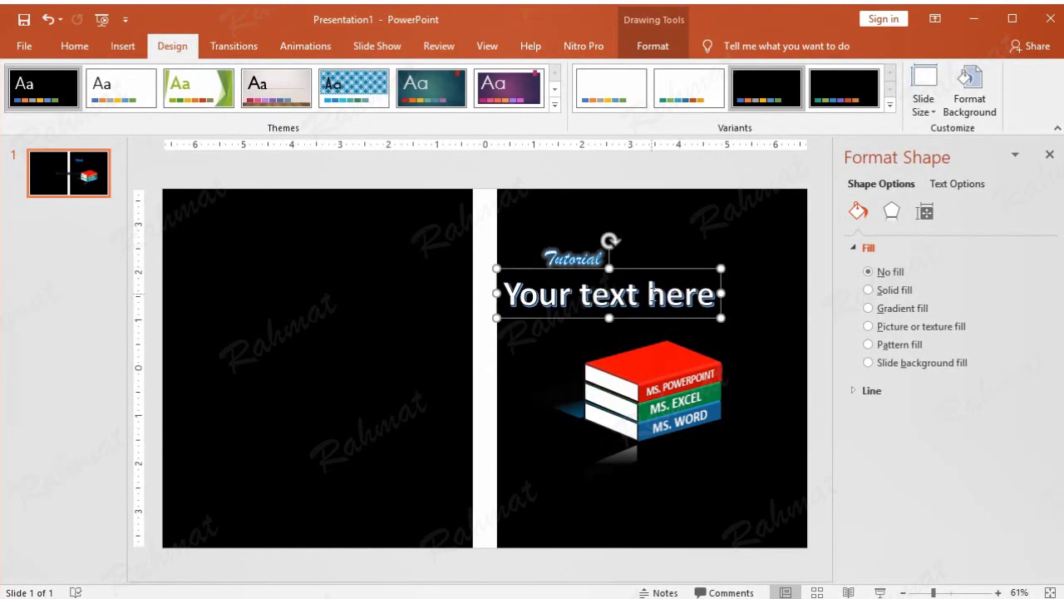
Apply an outlined WordArt style and type 'Microsoft Office' over the placeholder.
click(662, 47)
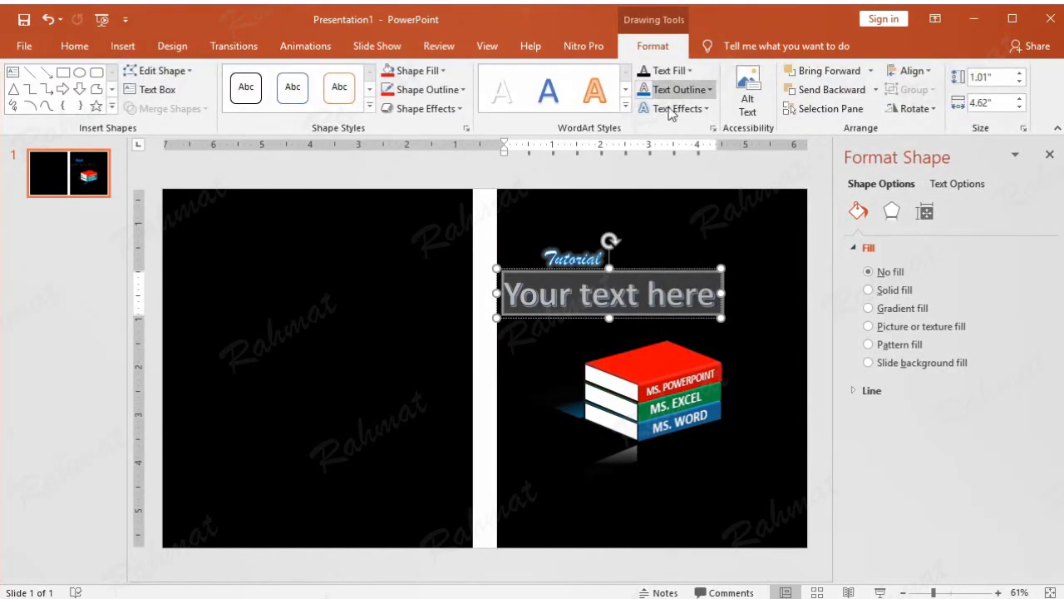
click(626, 105)
click(547, 180)
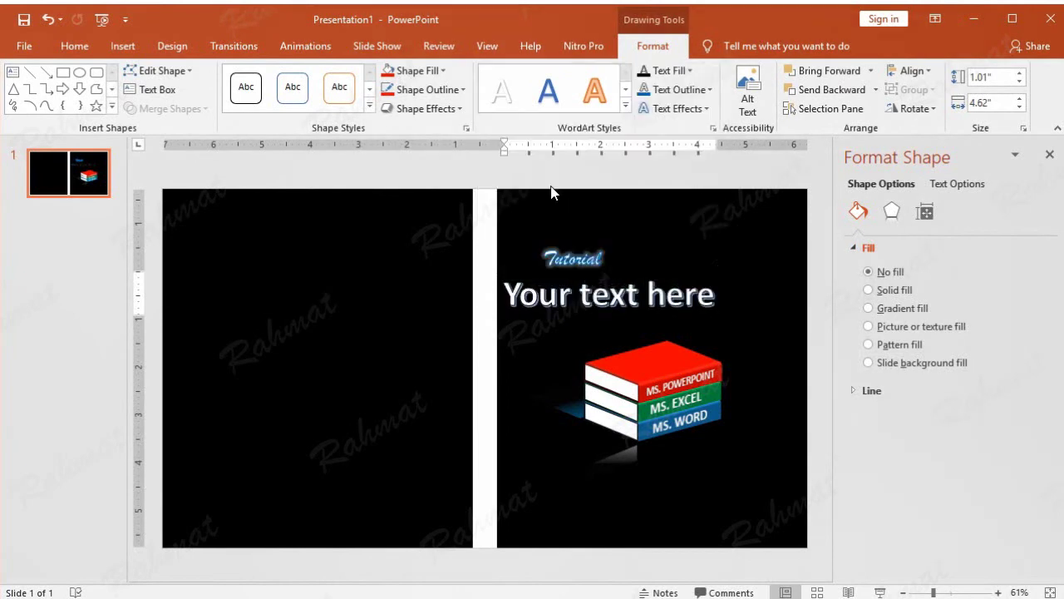
click(626, 105)
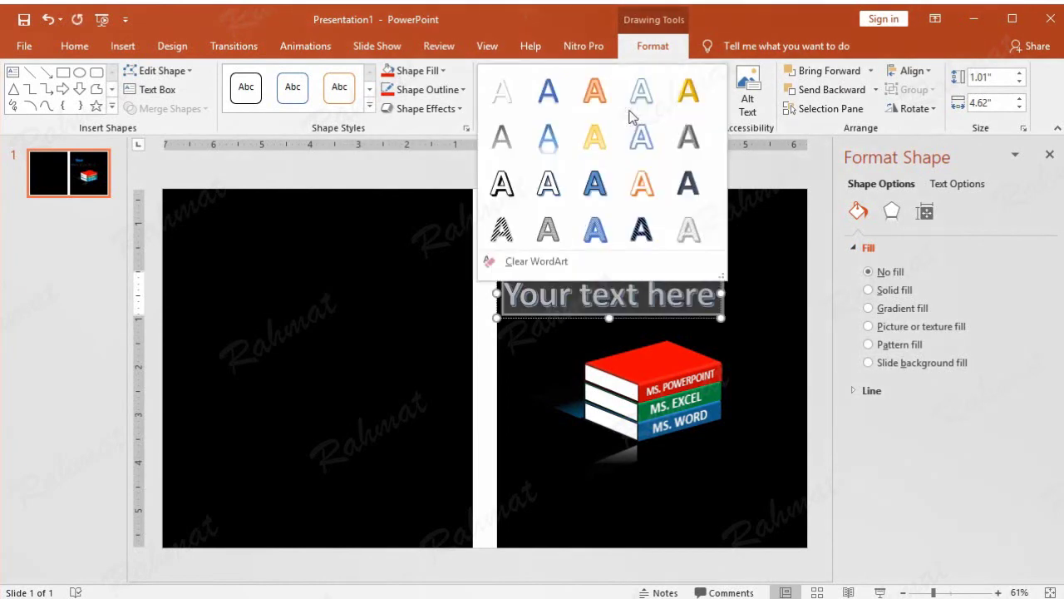
click(628, 111)
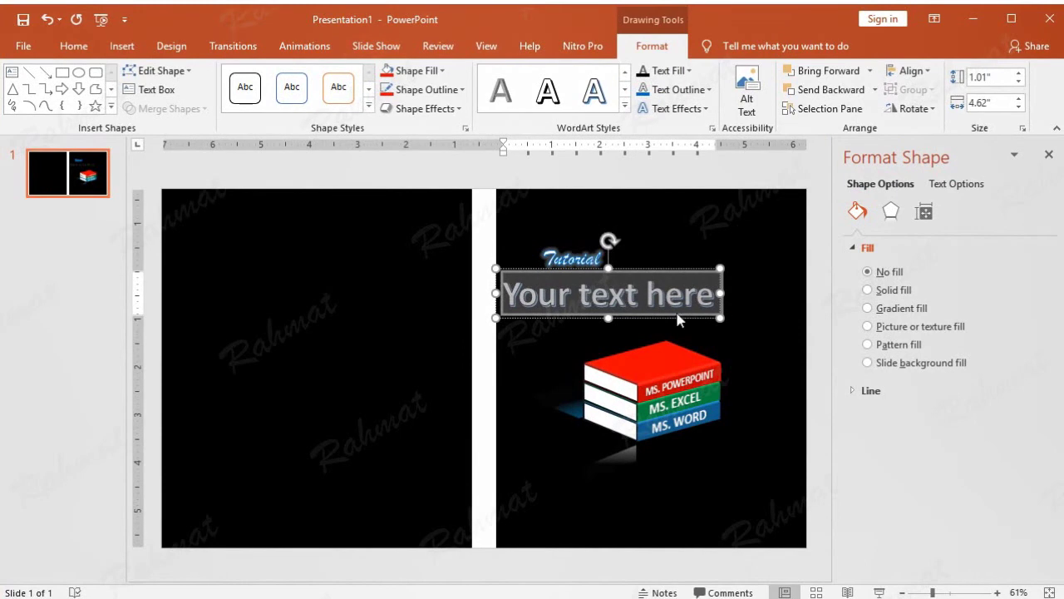
double_click(690, 302)
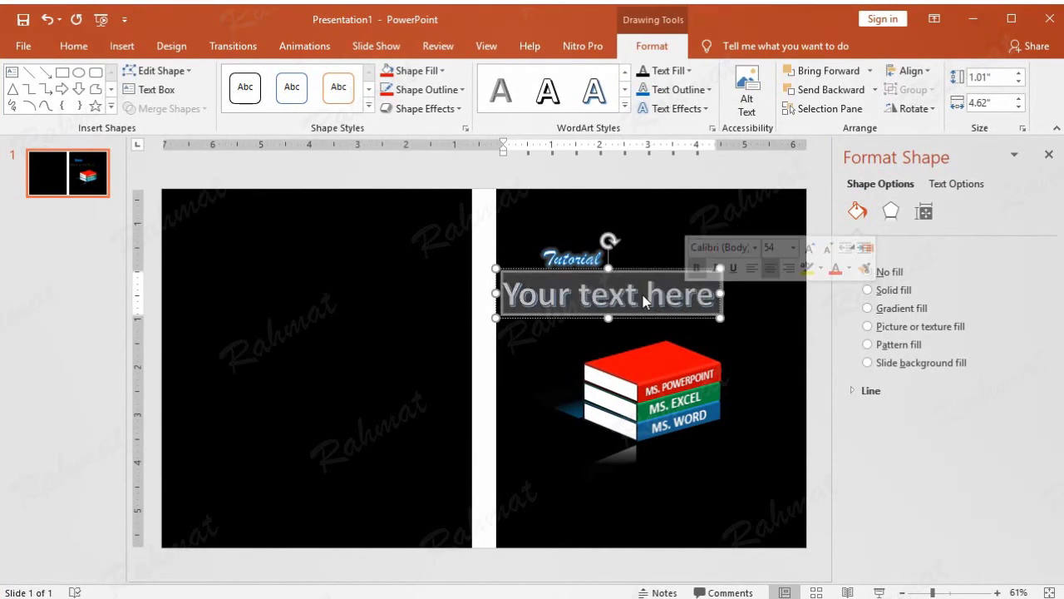
text(Microsoft)
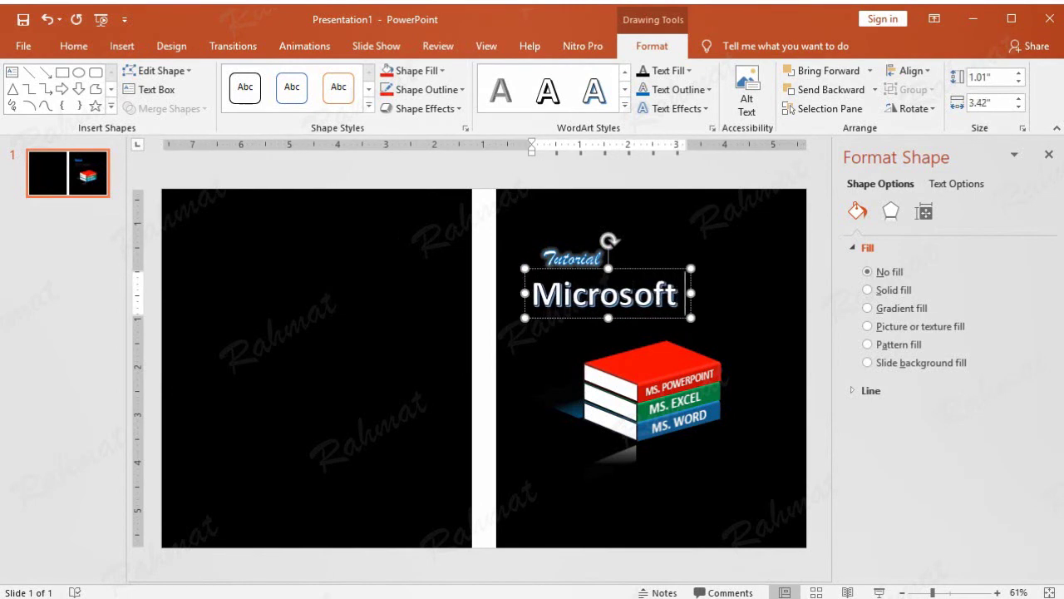
text( Office)
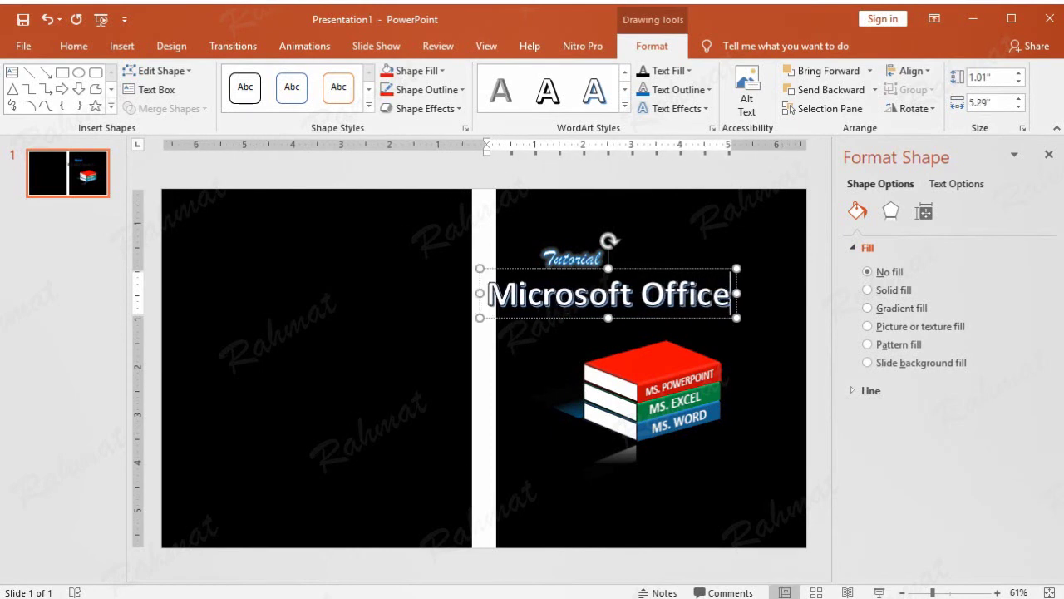
Give the Microsoft Office title a black text fill and a white outline.
triple_click(621, 293)
click(677, 72)
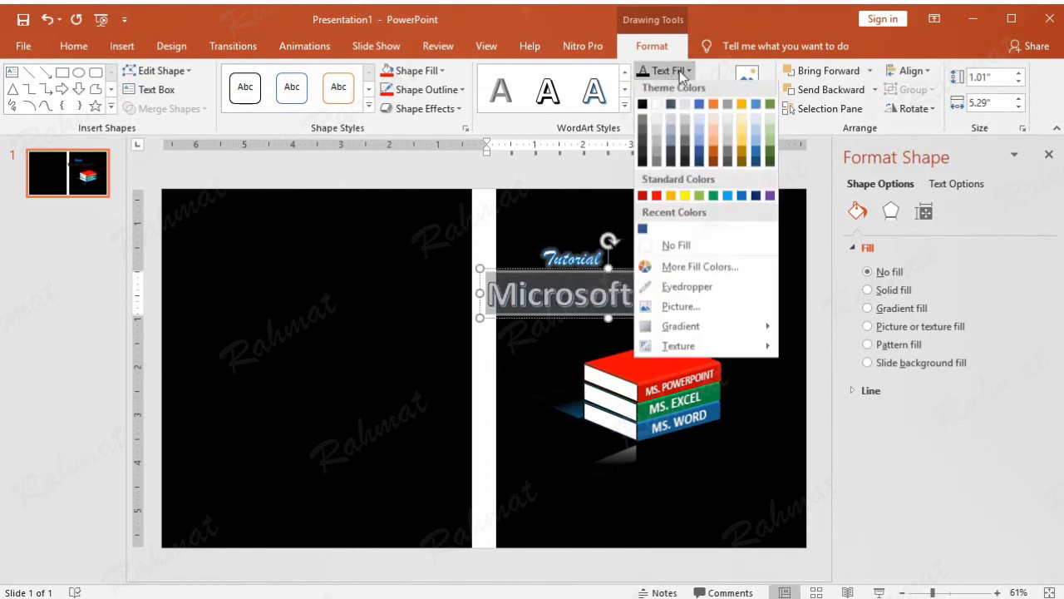
click(641, 108)
click(675, 89)
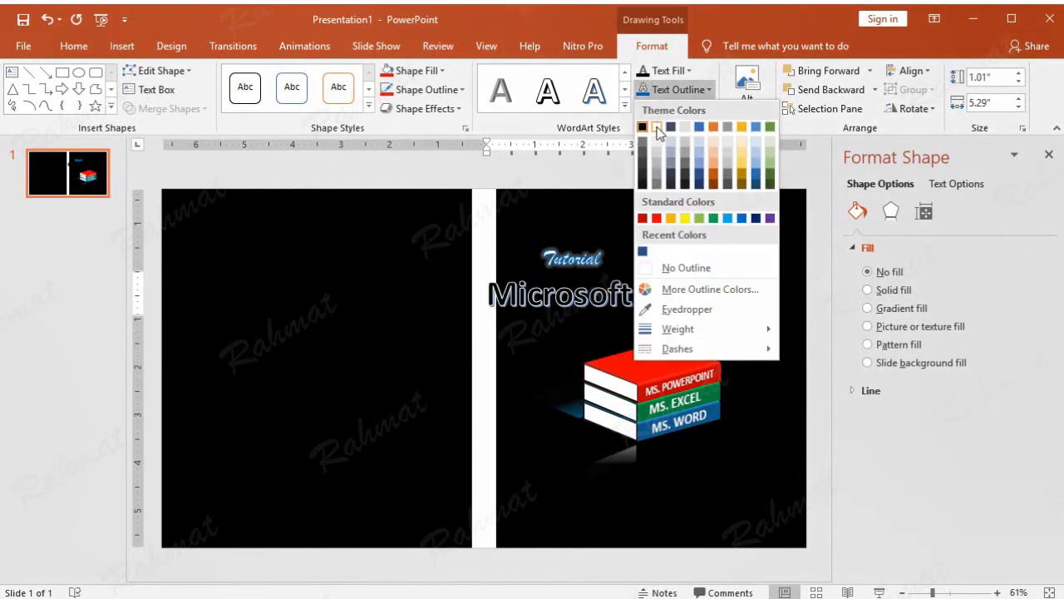
click(656, 129)
click(713, 268)
Nudge the Microsoft Office title slightly to the right.
drag(713, 267, 732, 262)
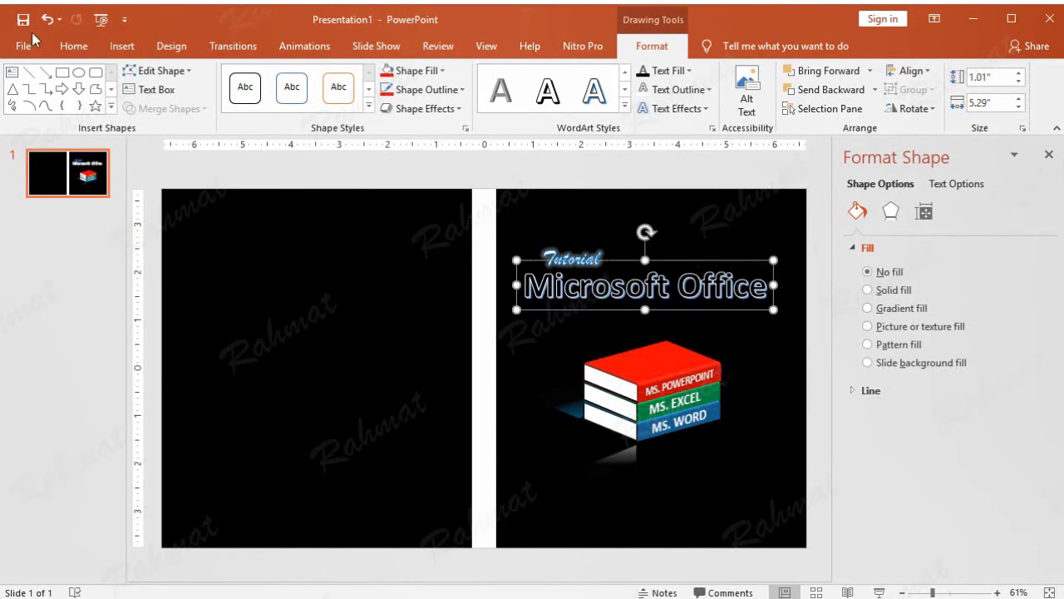
click(49, 24)
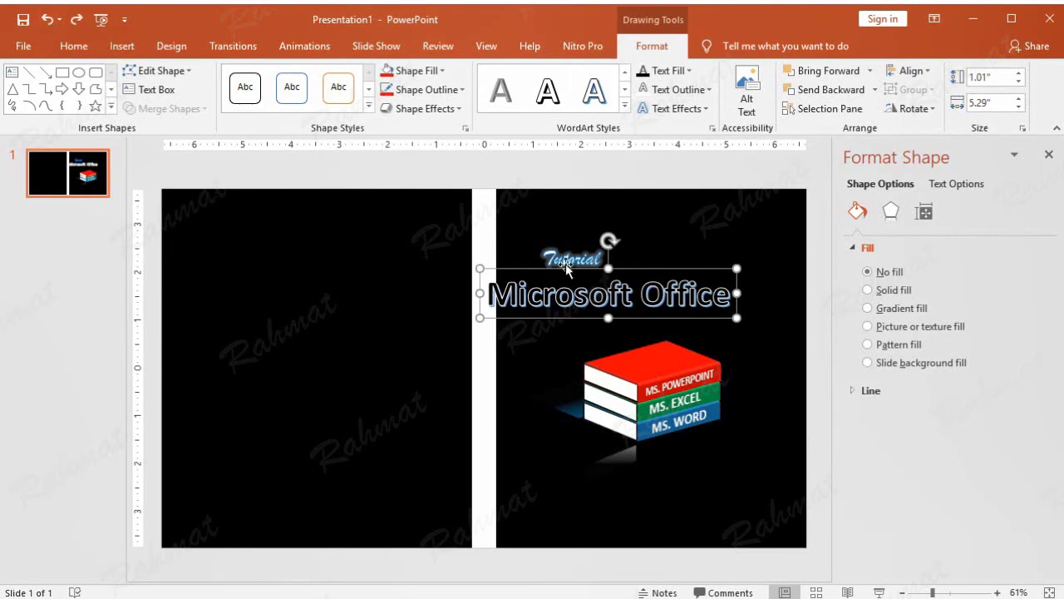
drag(657, 270, 677, 271)
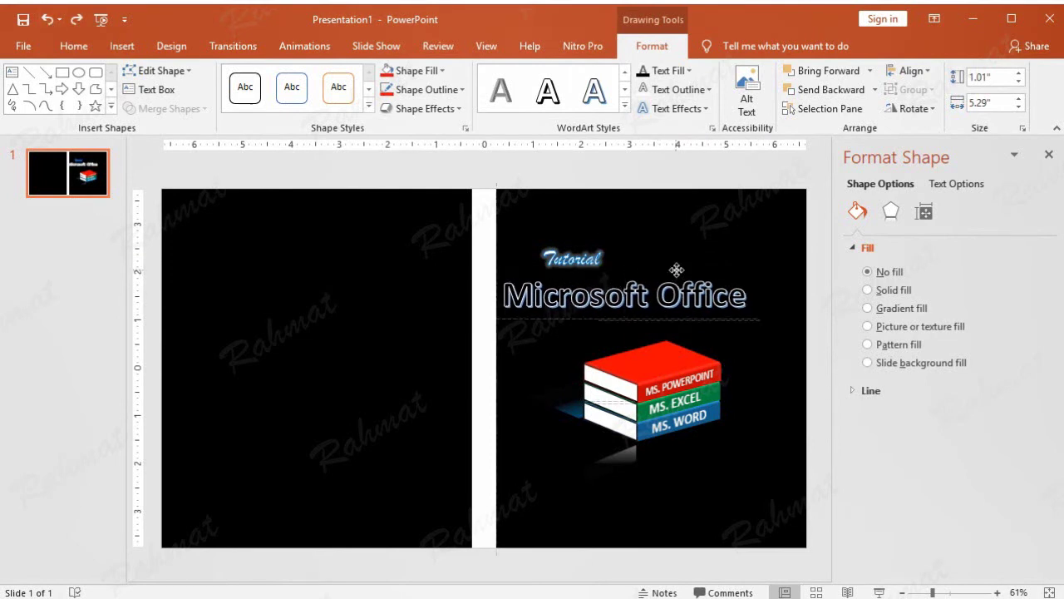
Apply the white Office theme, then draw a full-slide black rectangle sent to the back.
click(169, 48)
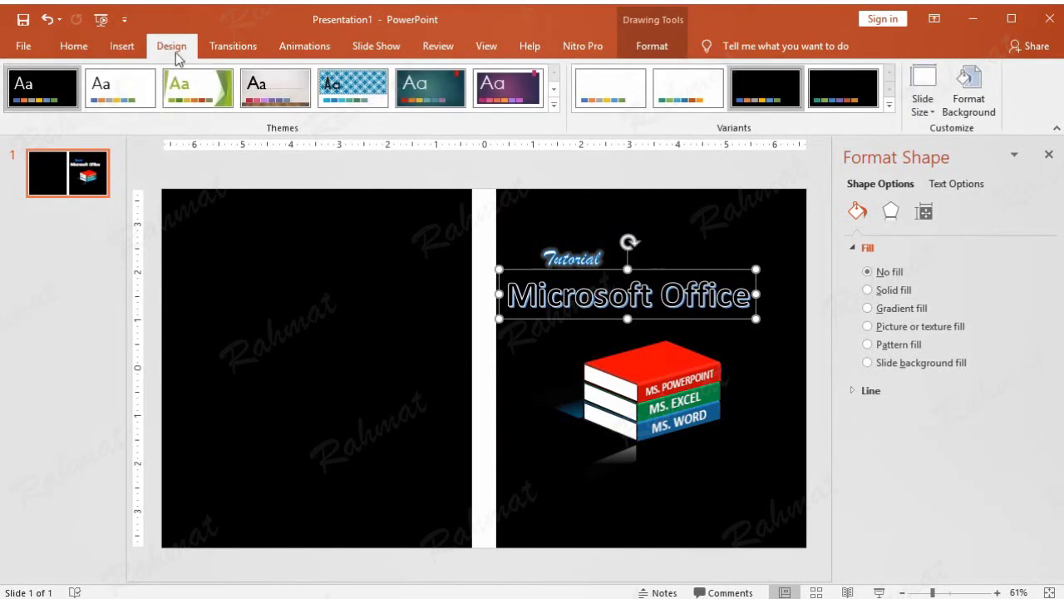
click(119, 93)
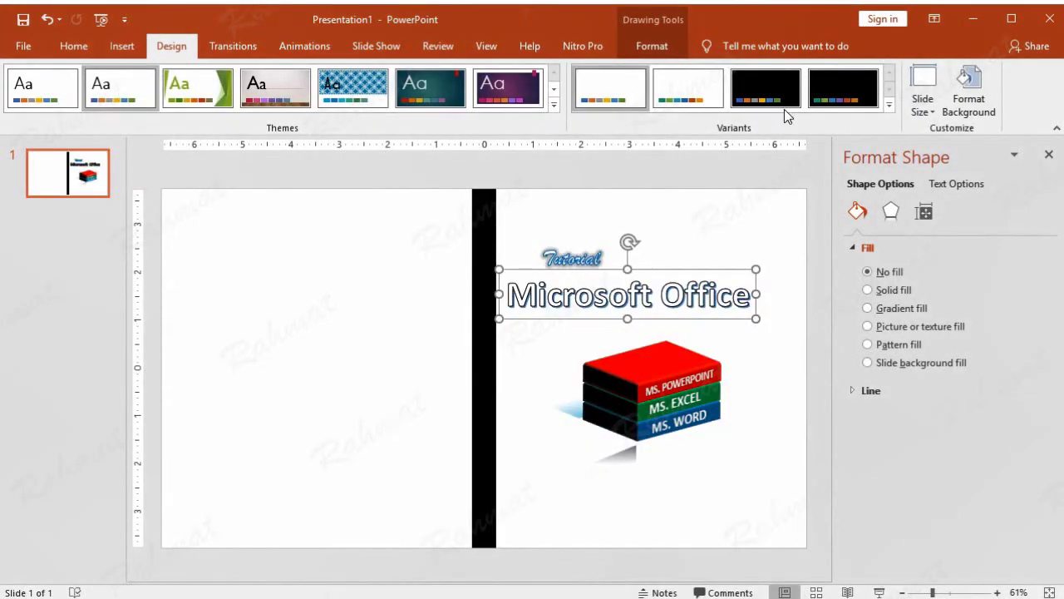
click(123, 48)
click(246, 87)
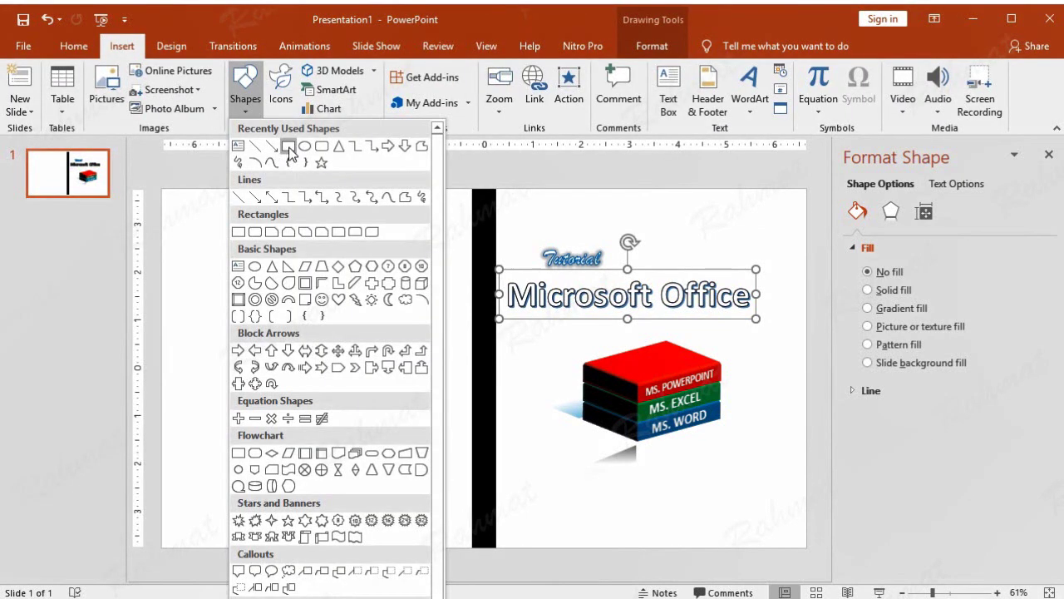
click(239, 231)
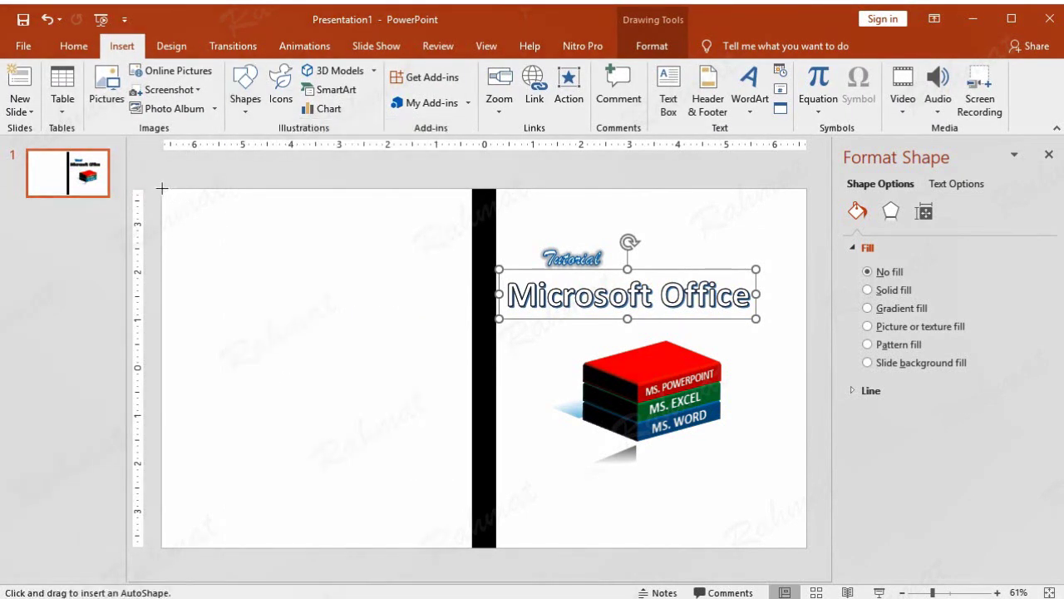
drag(162, 188, 806, 550)
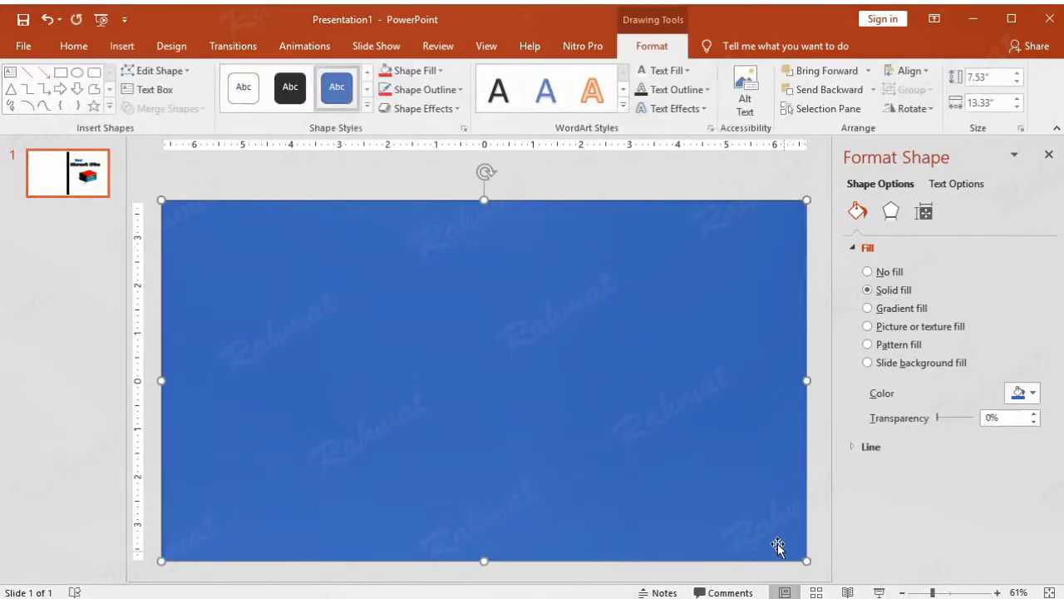
click(296, 94)
right_click(429, 264)
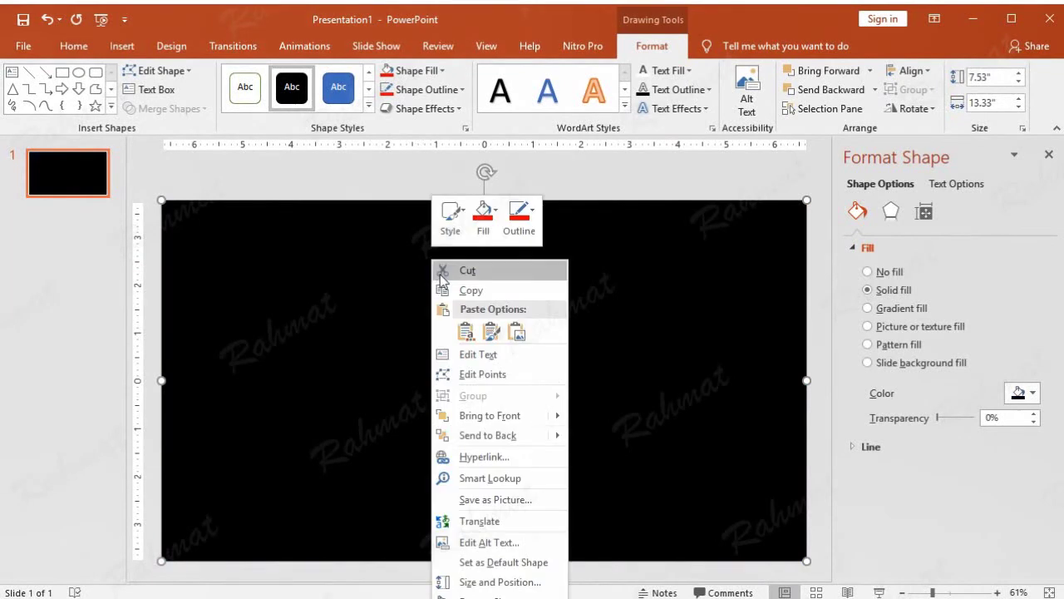
click(575, 438)
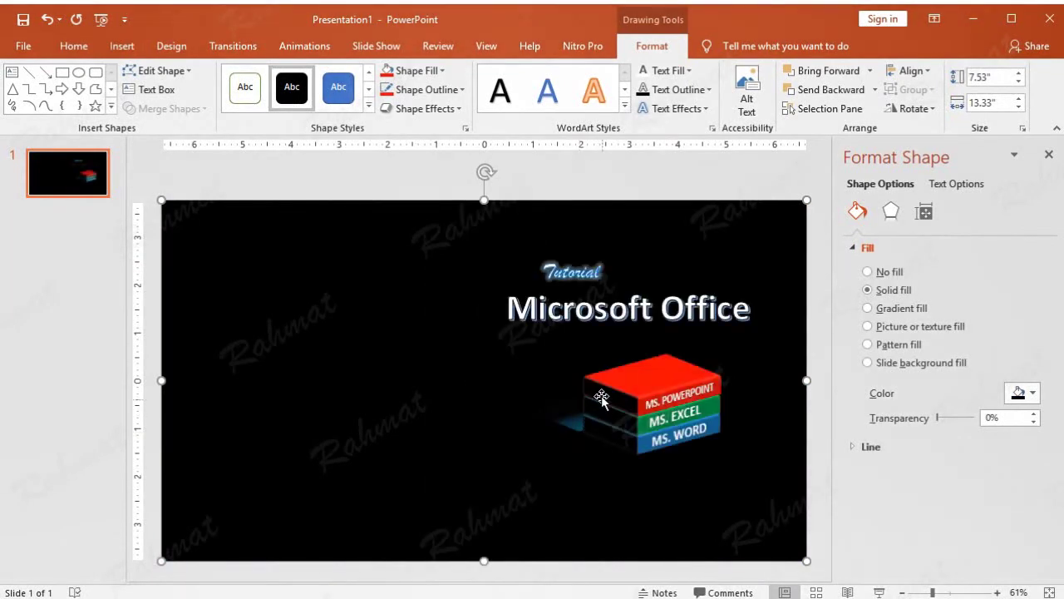
Fill the thin vertical divider bar with white.
right_click(476, 253)
click(410, 71)
click(413, 71)
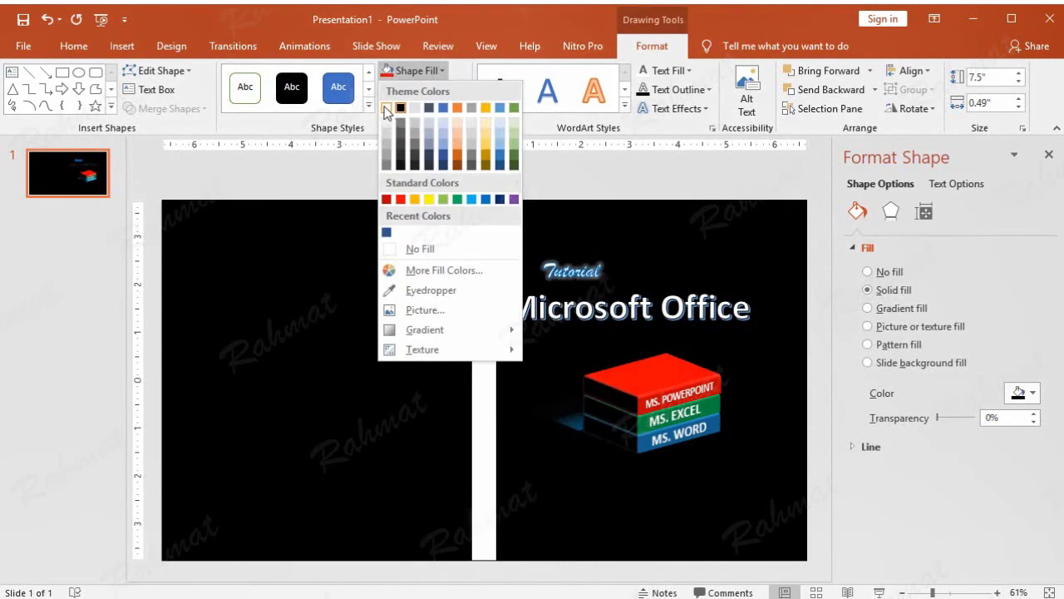
click(386, 108)
click(647, 308)
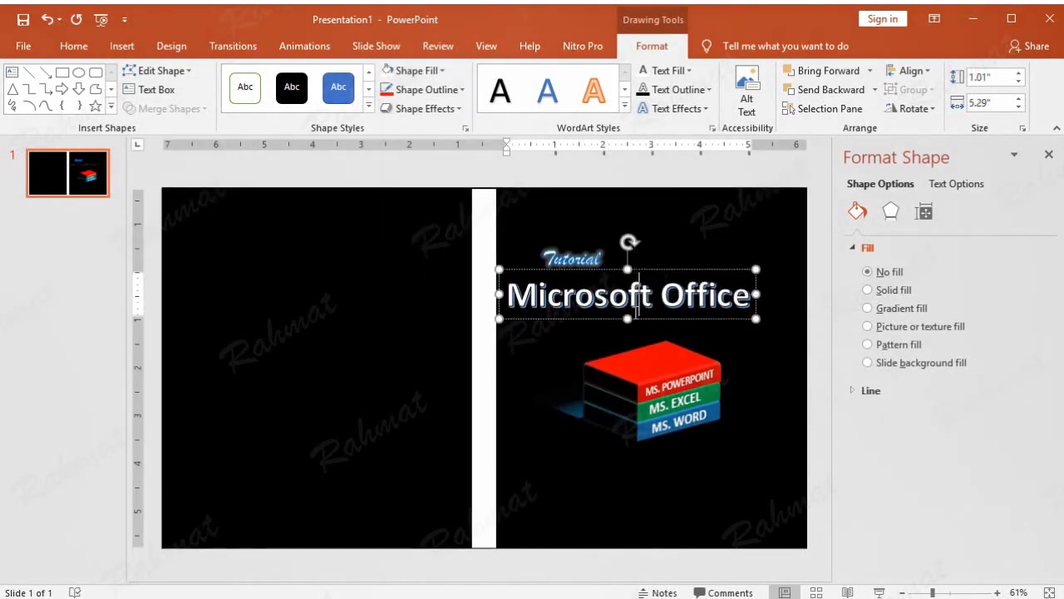
Apply a grey outlined WordArt style to the Microsoft Office title and move it up-right.
double_click(637, 310)
triple_click(626, 314)
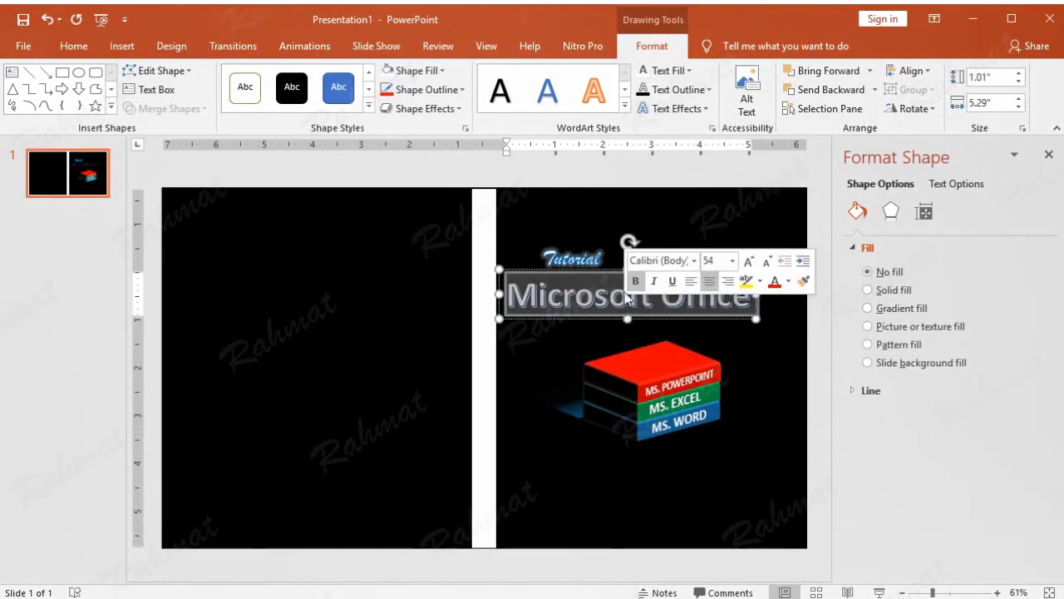
click(625, 107)
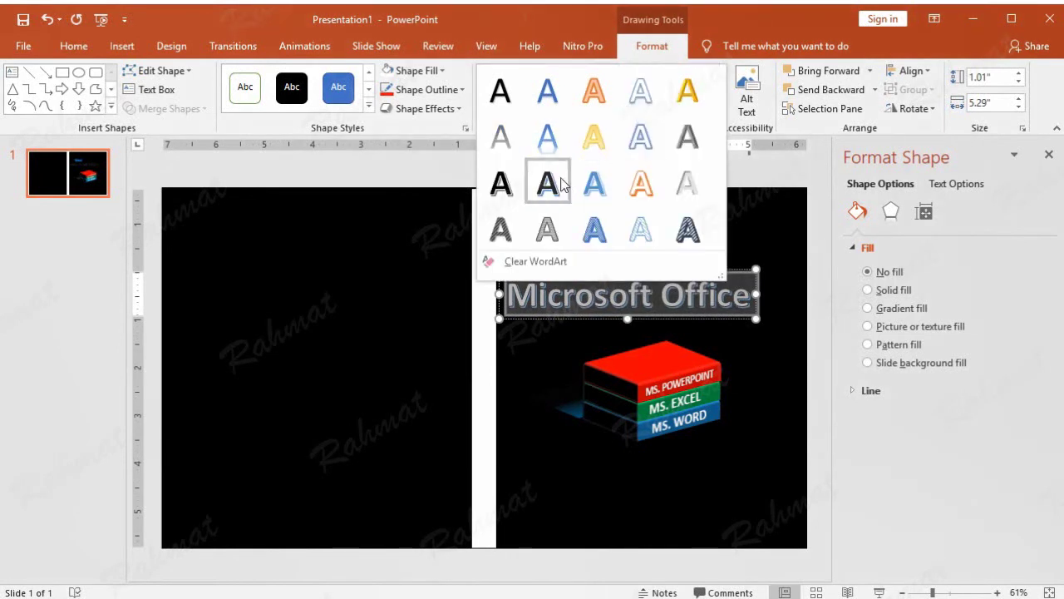
click(547, 183)
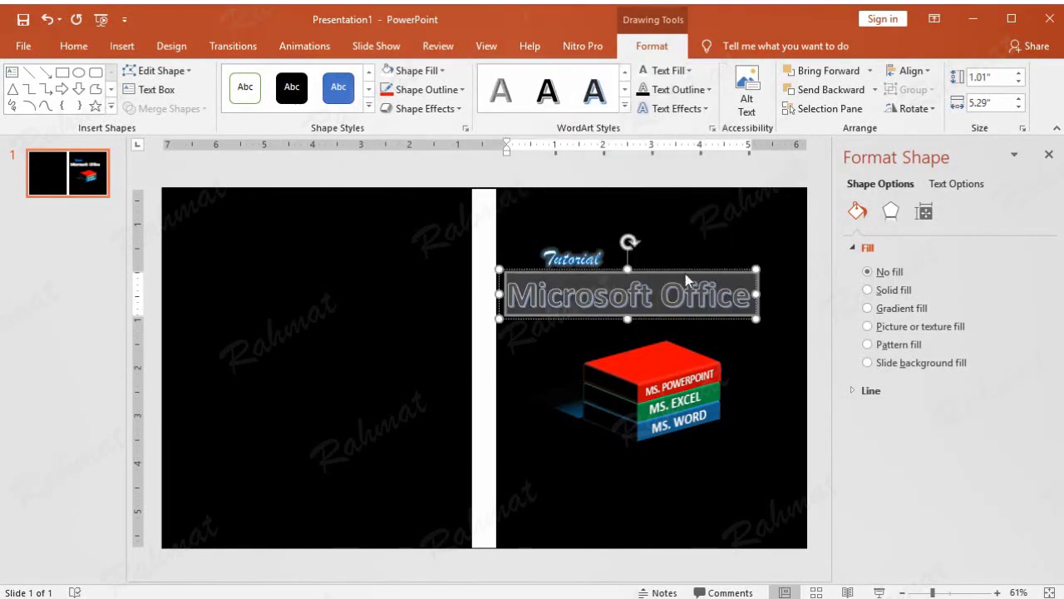
drag(686, 276, 709, 262)
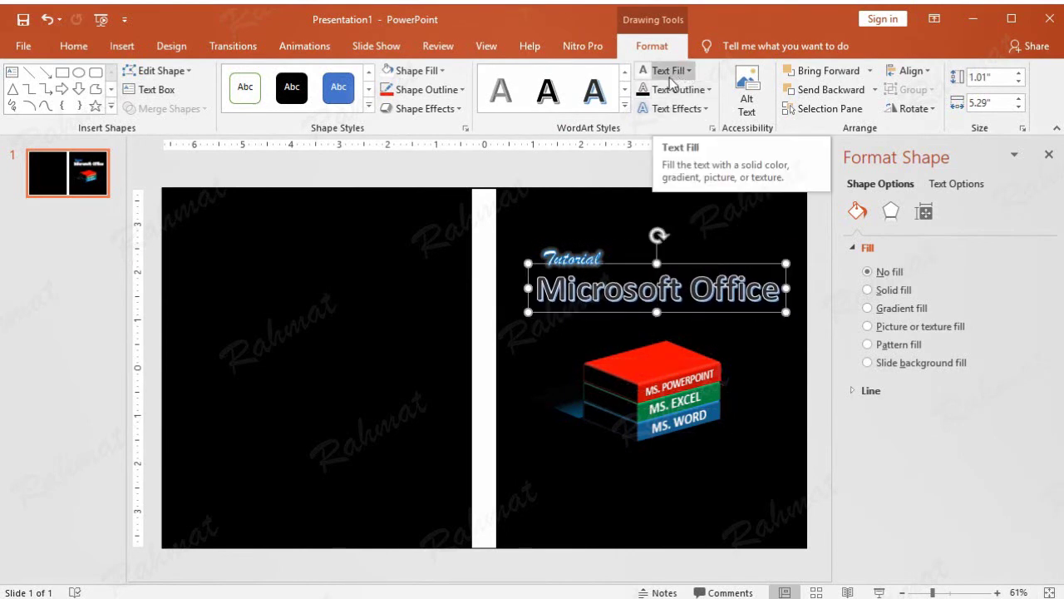
right_click(716, 264)
click(625, 106)
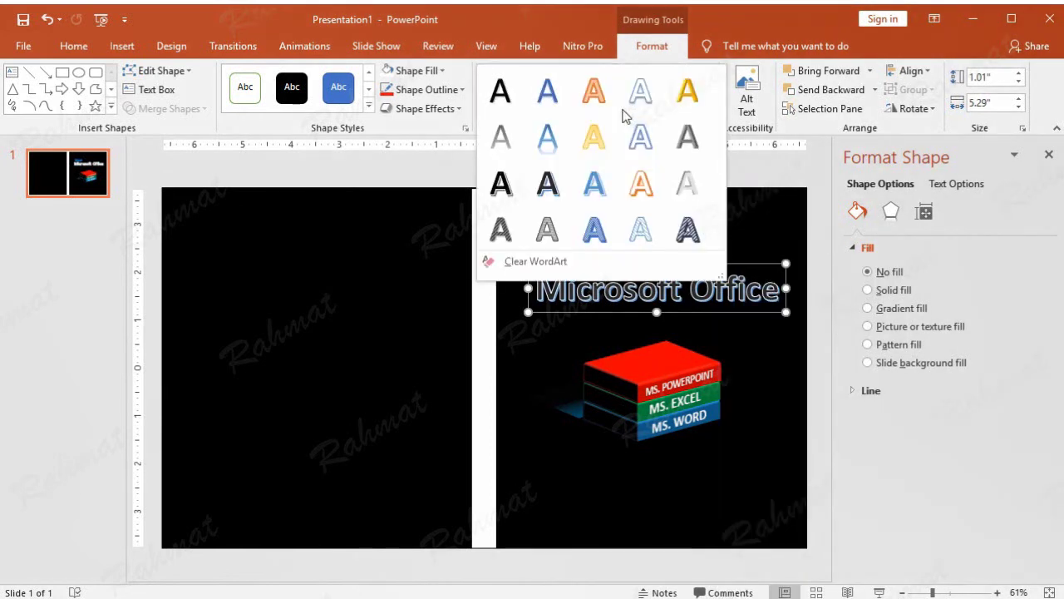
click(547, 183)
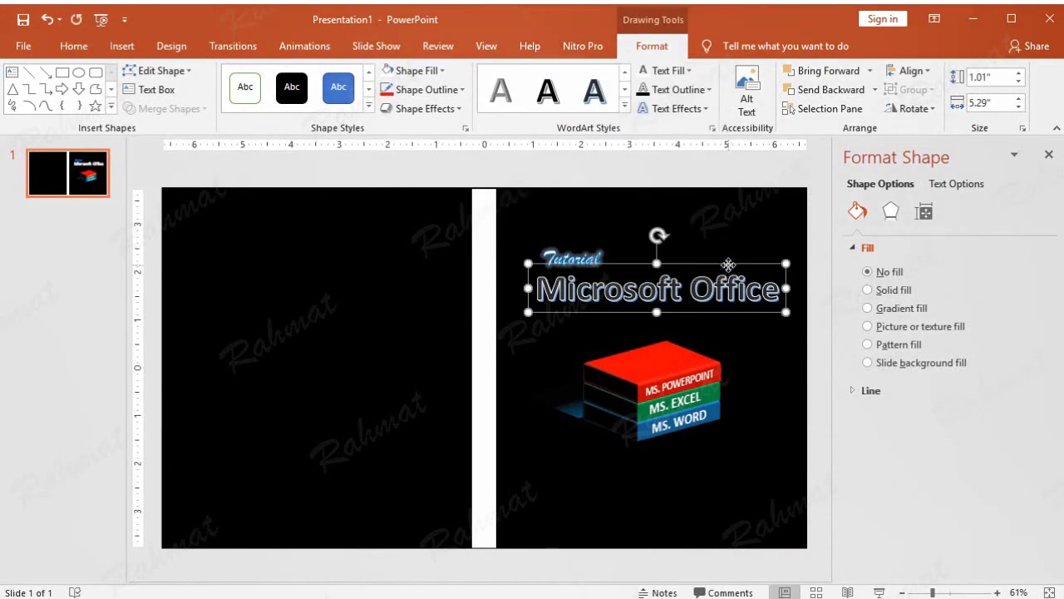
drag(732, 264, 742, 262)
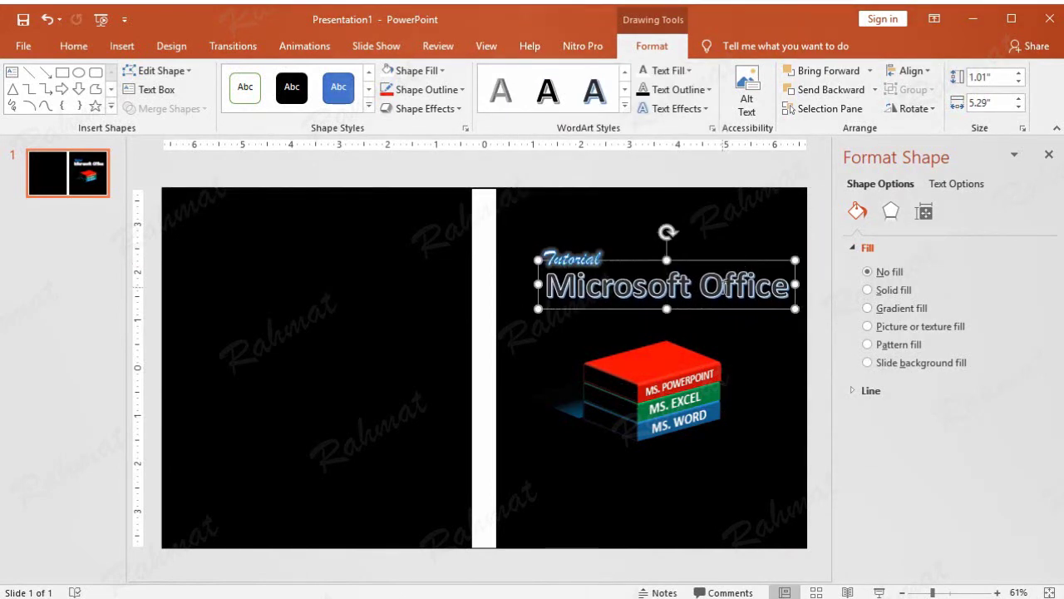
Set the title to Arial Black at size 40 and reposition it slightly lower.
triple_click(724, 289)
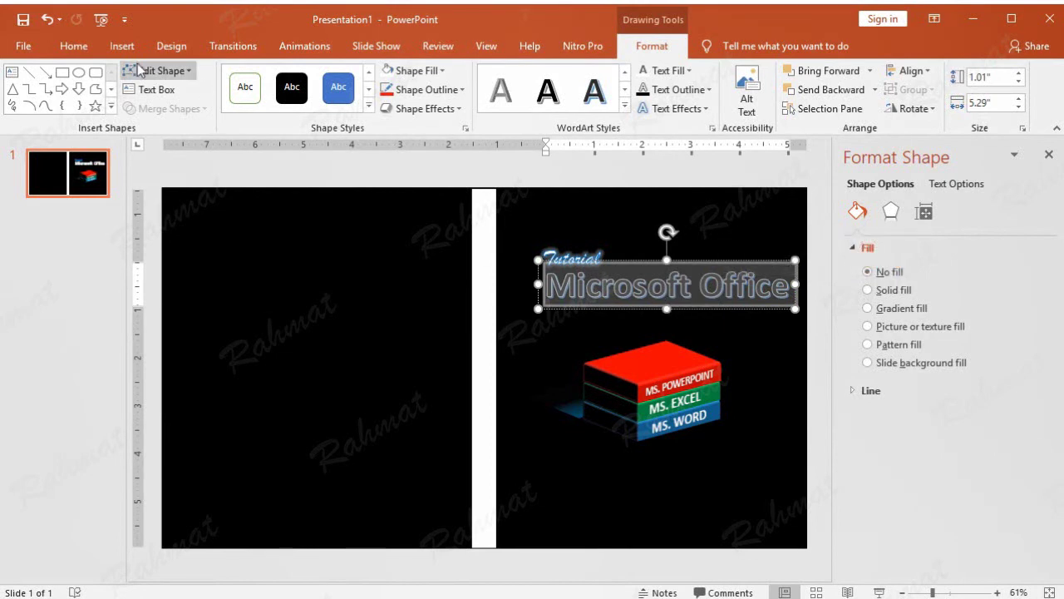
click(79, 49)
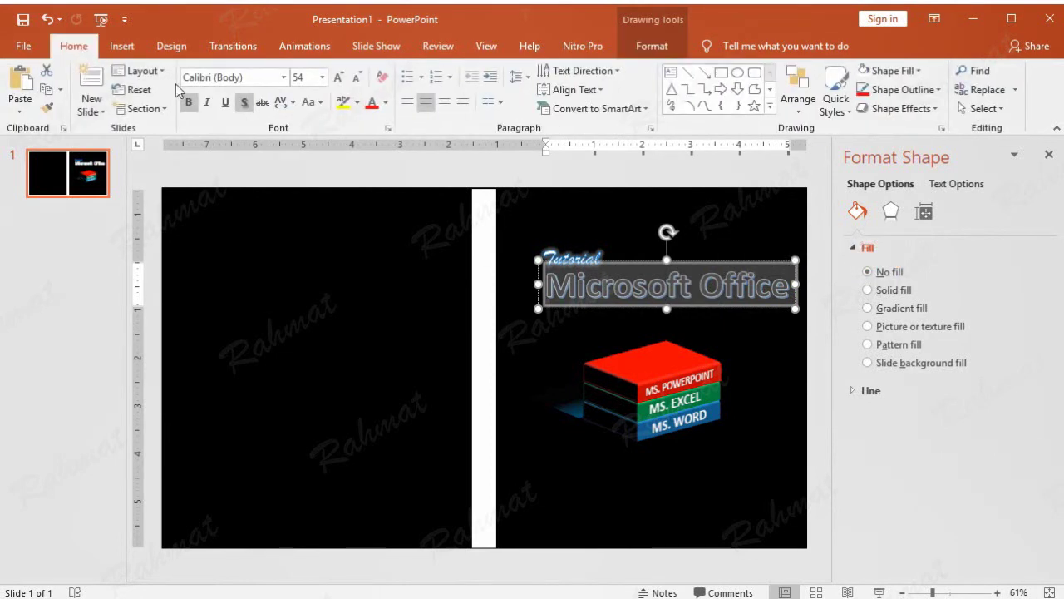
click(283, 78)
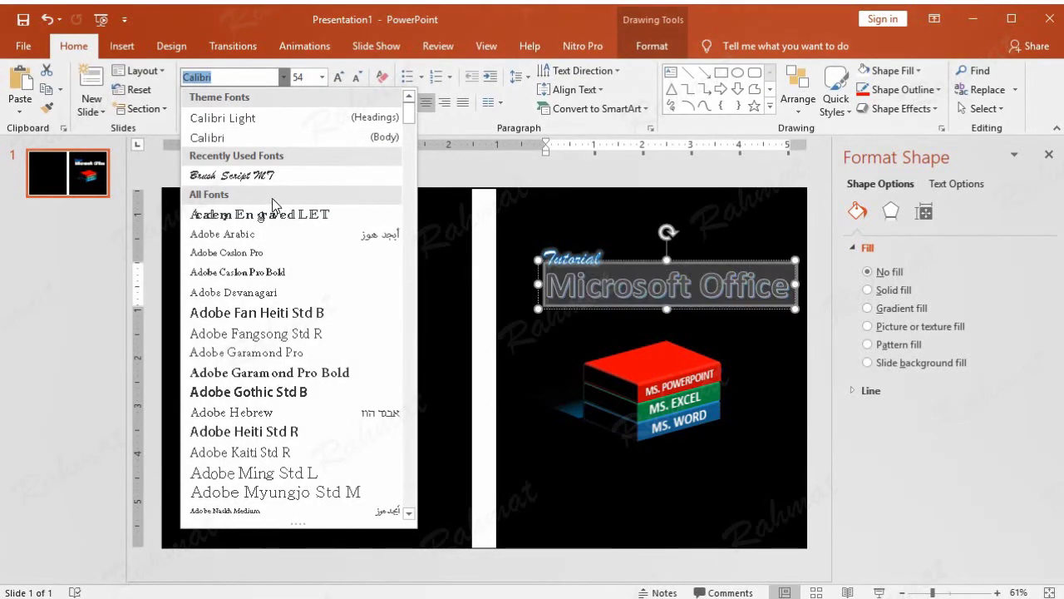
scroll(275, 237, down, 1)
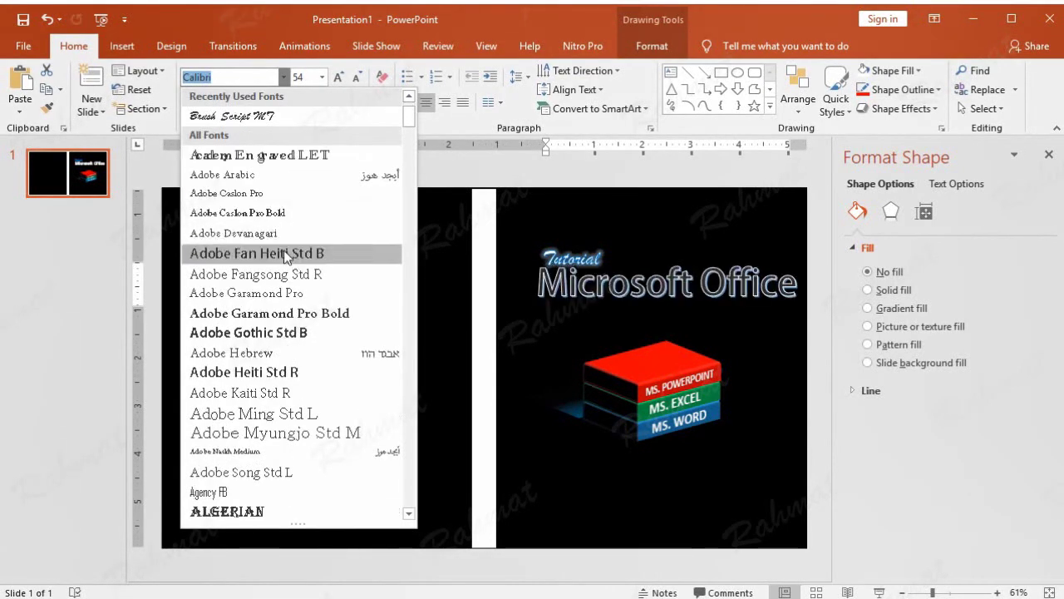
scroll(285, 266, down, 2)
scroll(295, 291, down, 2)
click(311, 316)
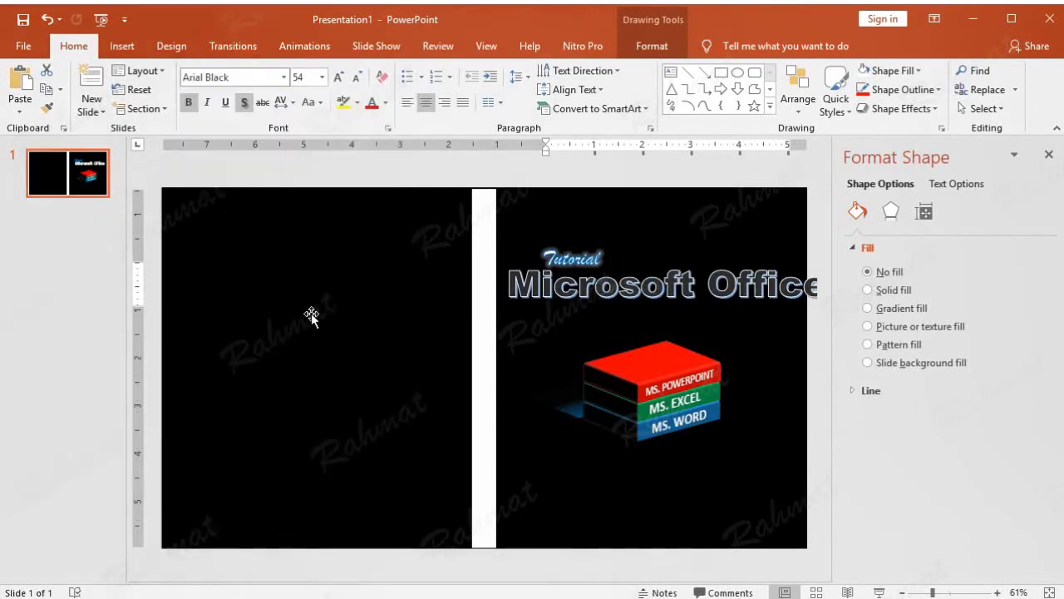
click(322, 76)
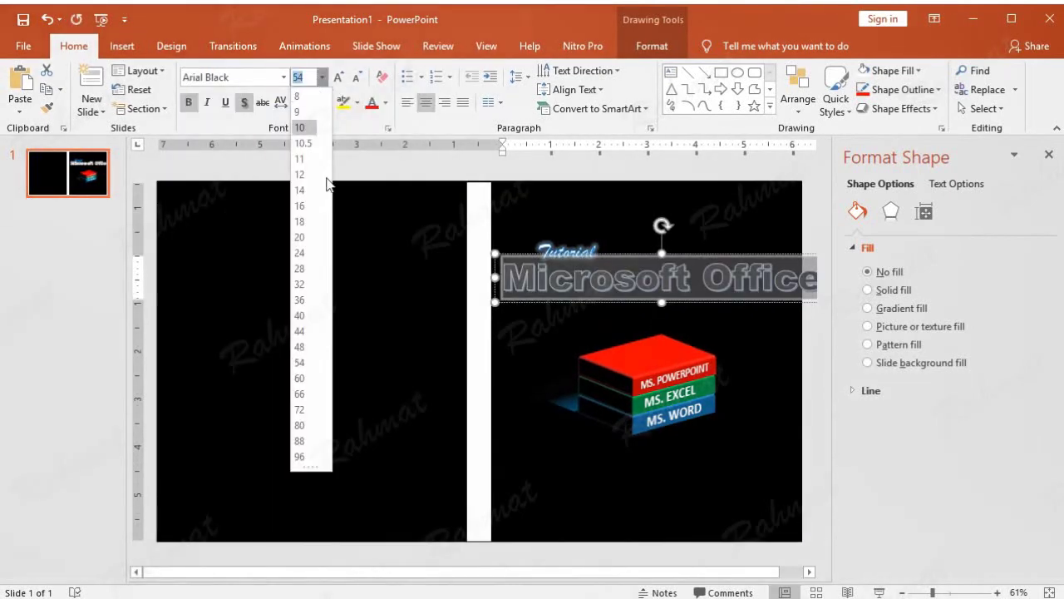
click(307, 314)
drag(745, 260, 747, 266)
Insert a WordArt box reading '2019', select it, and open its font list.
click(122, 48)
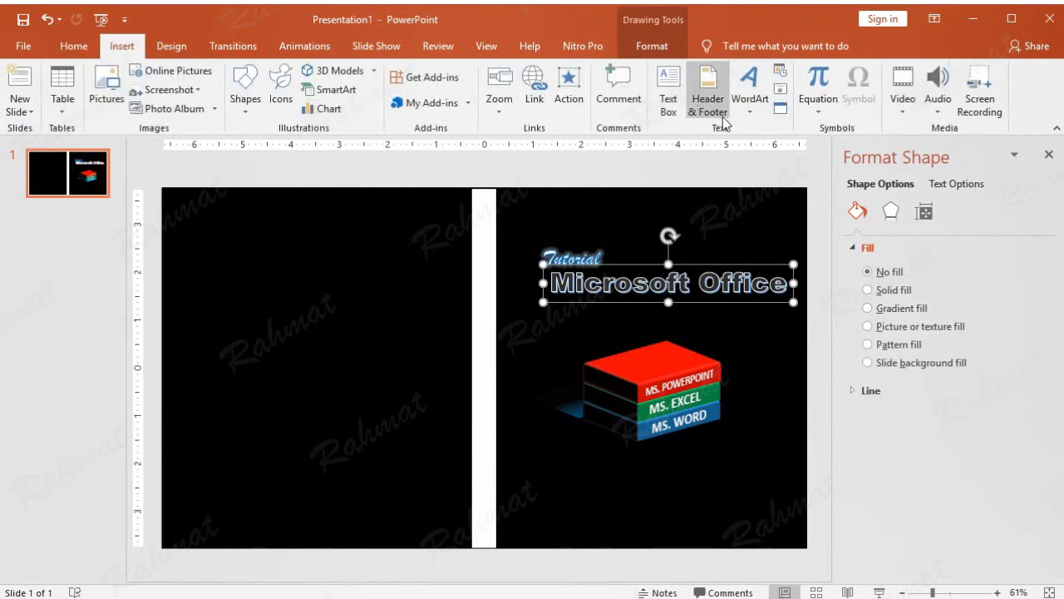
click(749, 94)
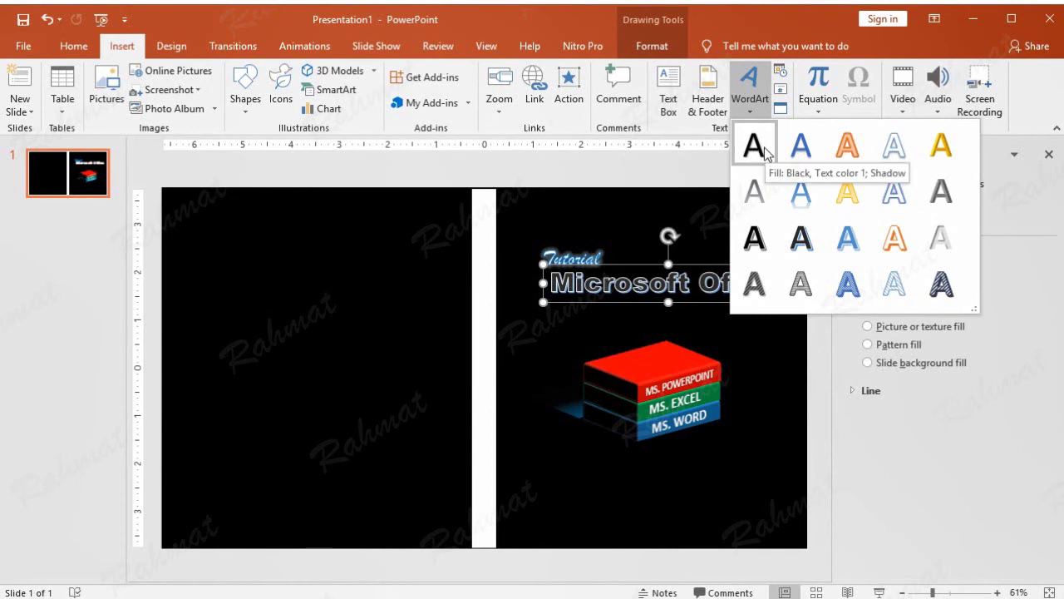
click(894, 147)
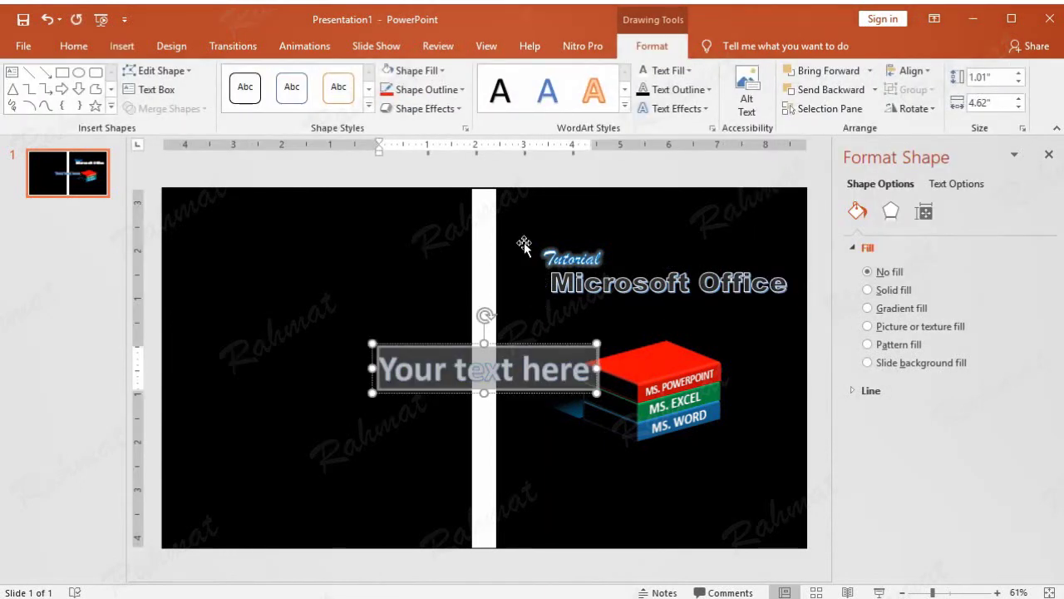
text(2019)
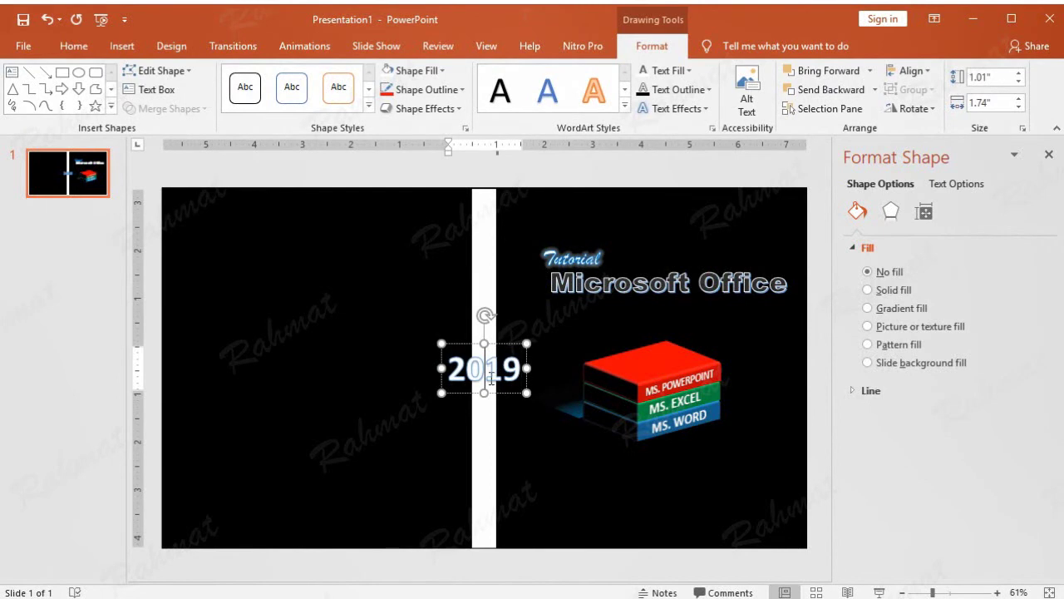
double_click(490, 376)
click(74, 45)
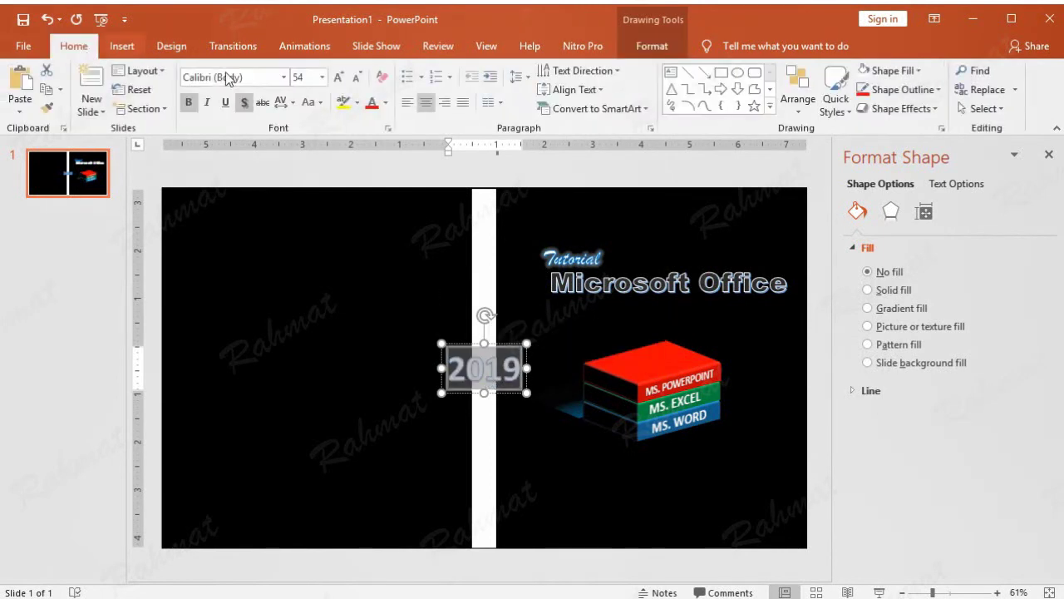
click(283, 77)
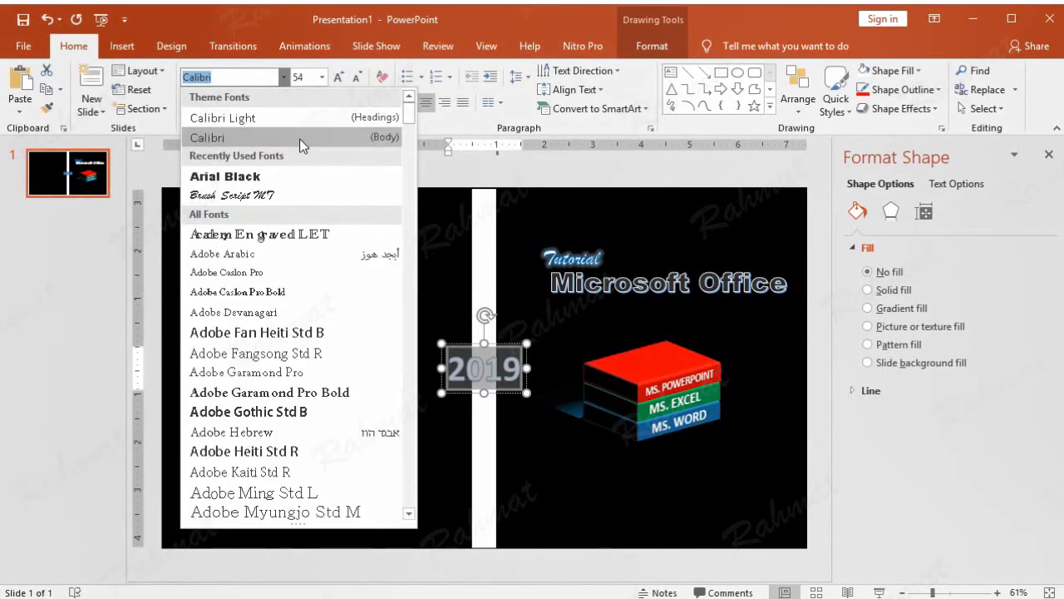
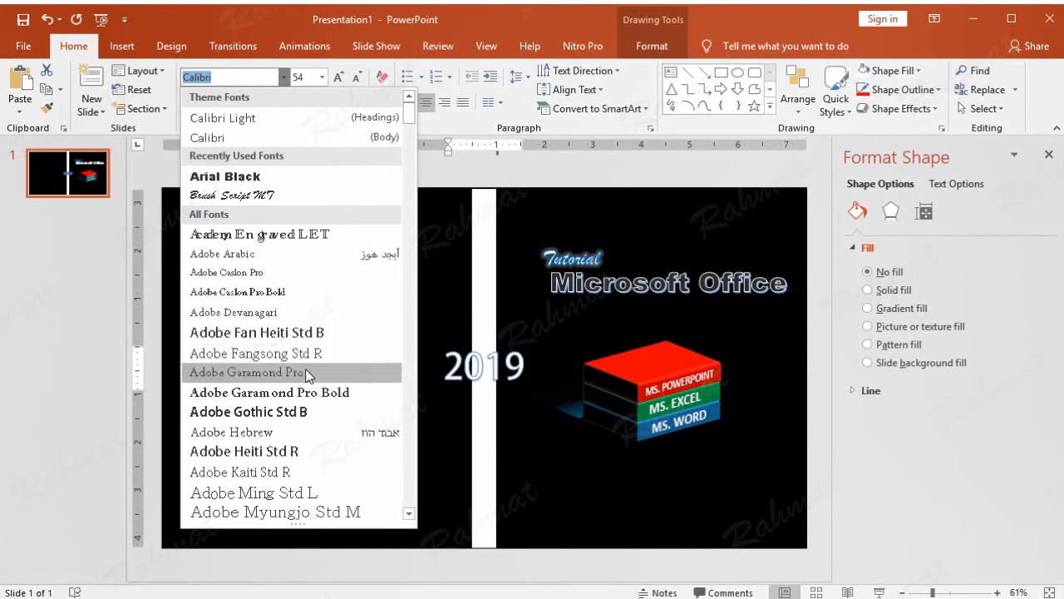
Set '2019' in Adobe Naskh Medium and position it right-aligned beneath 'Microsoft Office'.
scroll(309, 390, down, 2)
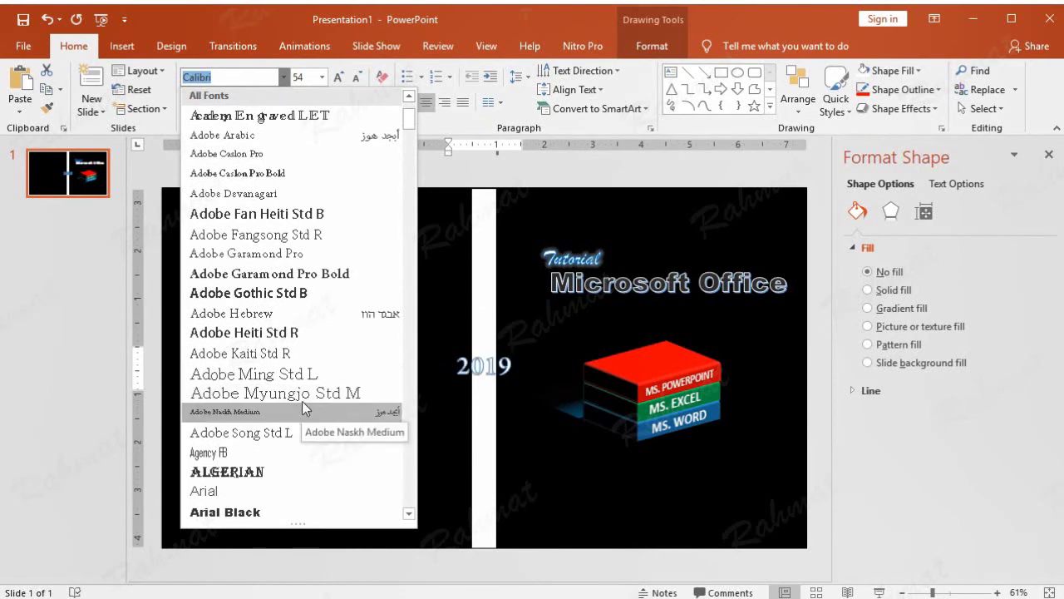
click(303, 411)
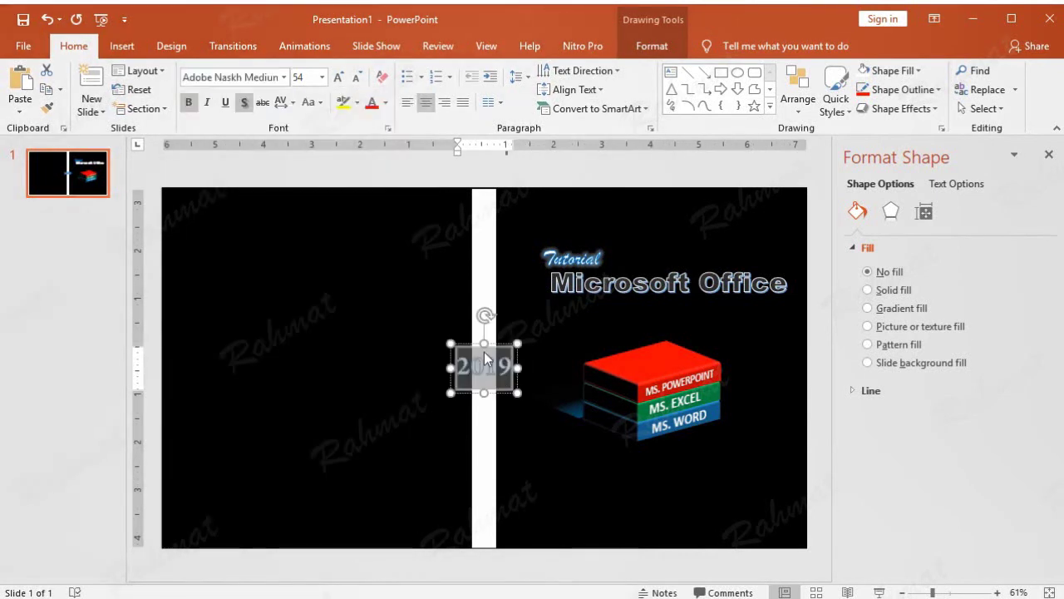
mouse_move(503, 346)
mouse_down()
mouse_move(773, 288)
mouse_move(761, 289)
mouse_up()
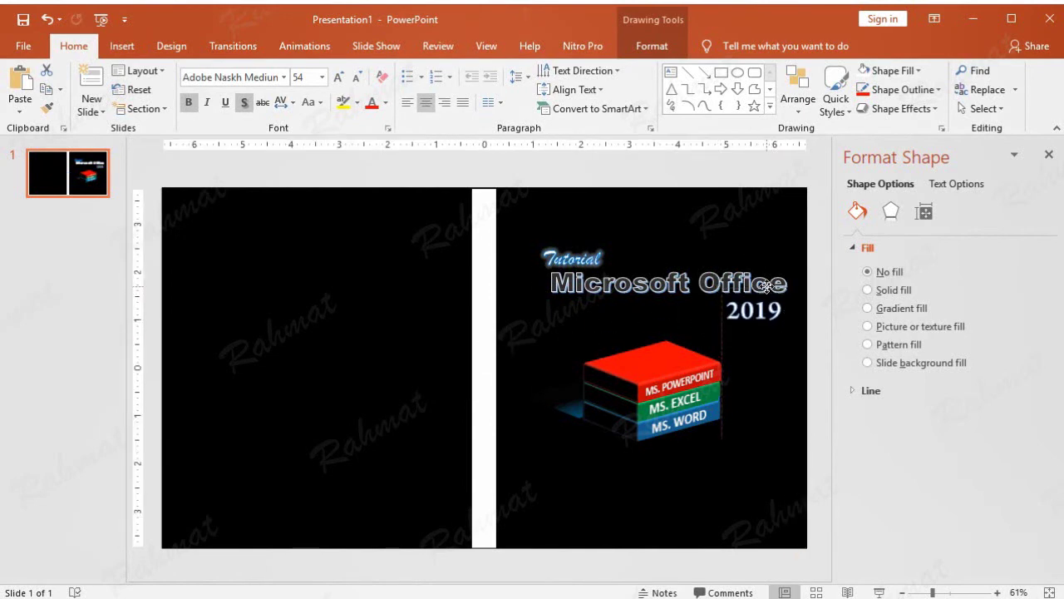
key(Right)
key(Right)
key(Up)
key(Up)
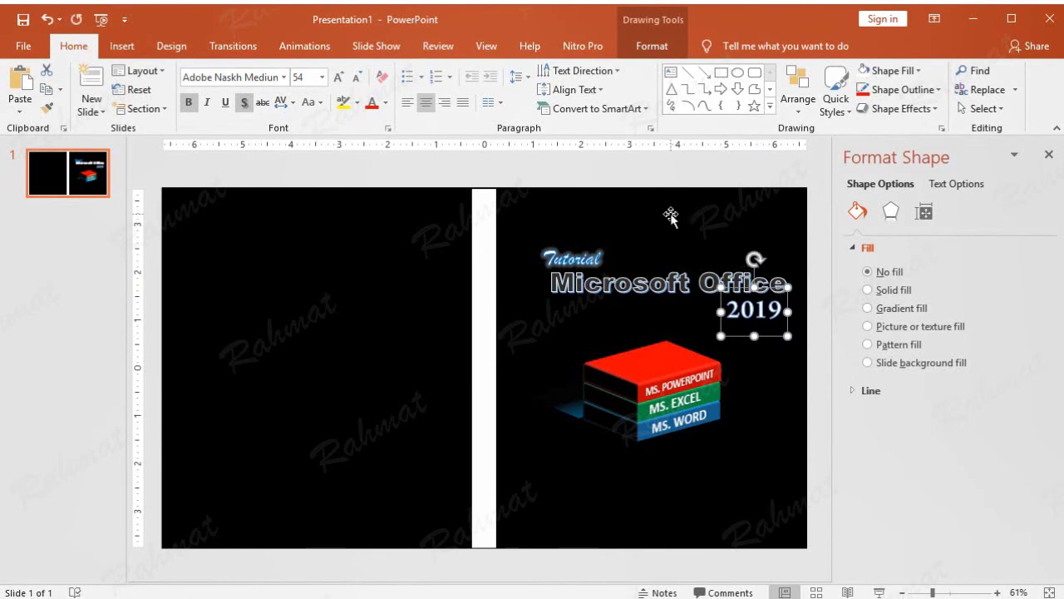
key(Up)
click(716, 166)
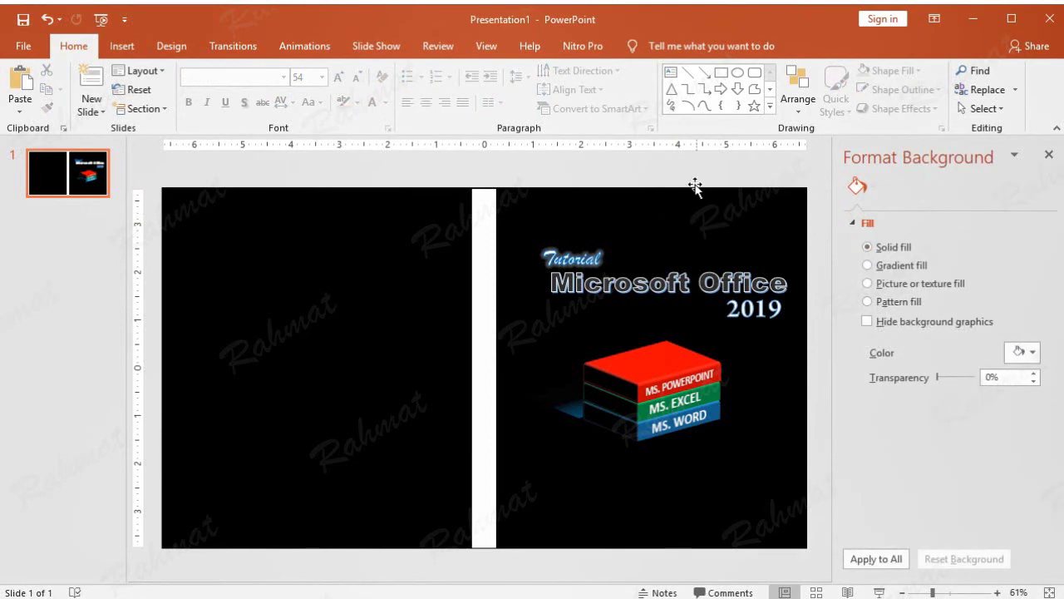
Draw a rectangle near the top of the front cover.
click(122, 48)
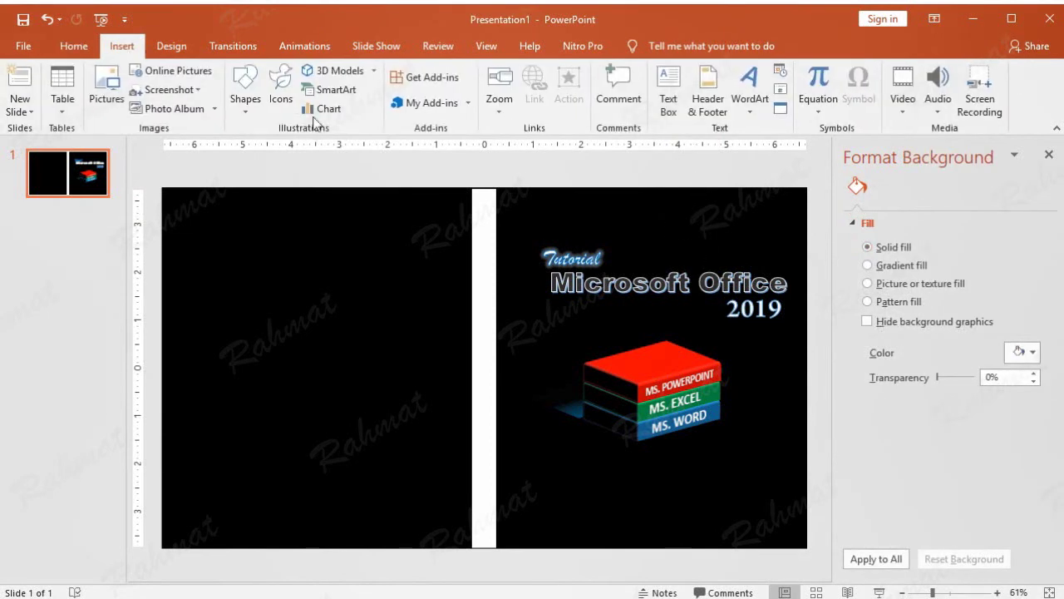
click(249, 109)
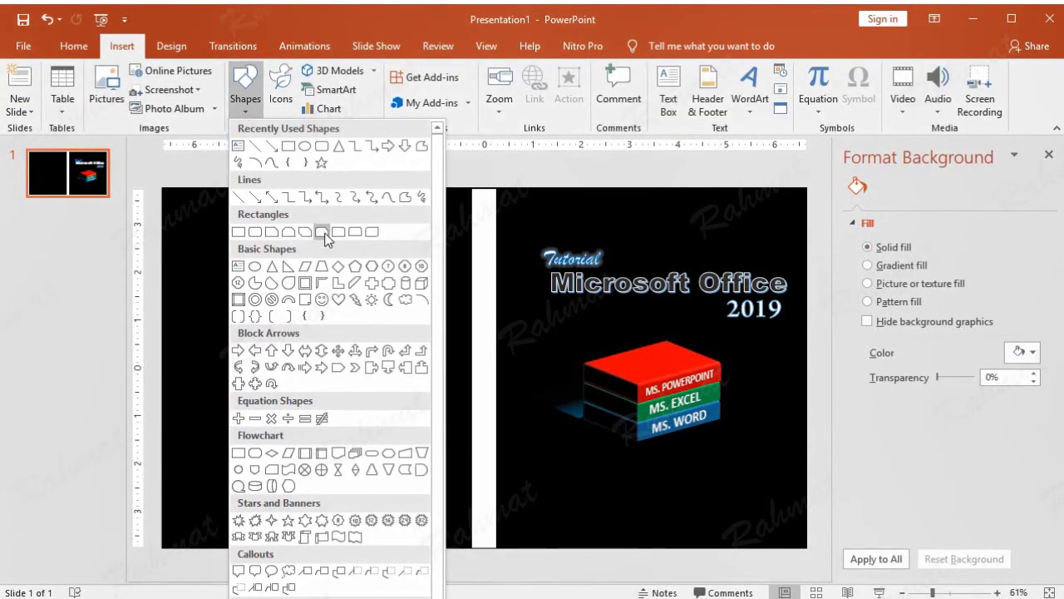
click(239, 231)
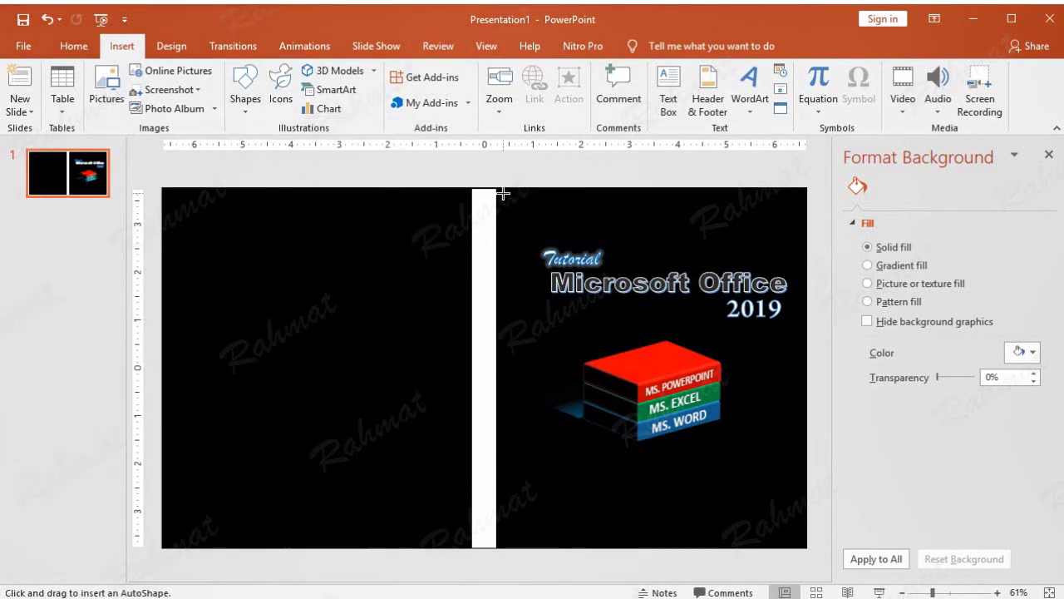
drag(506, 192, 627, 214)
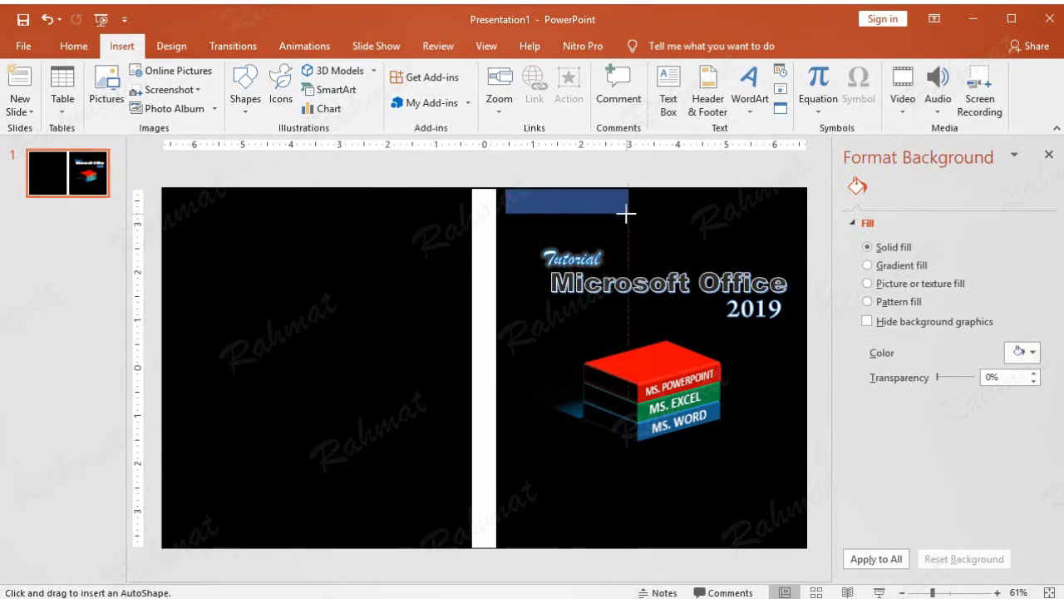
Fill the rectangle white at 88% transparency and move it closer to the top edge.
click(413, 70)
click(387, 109)
click(413, 71)
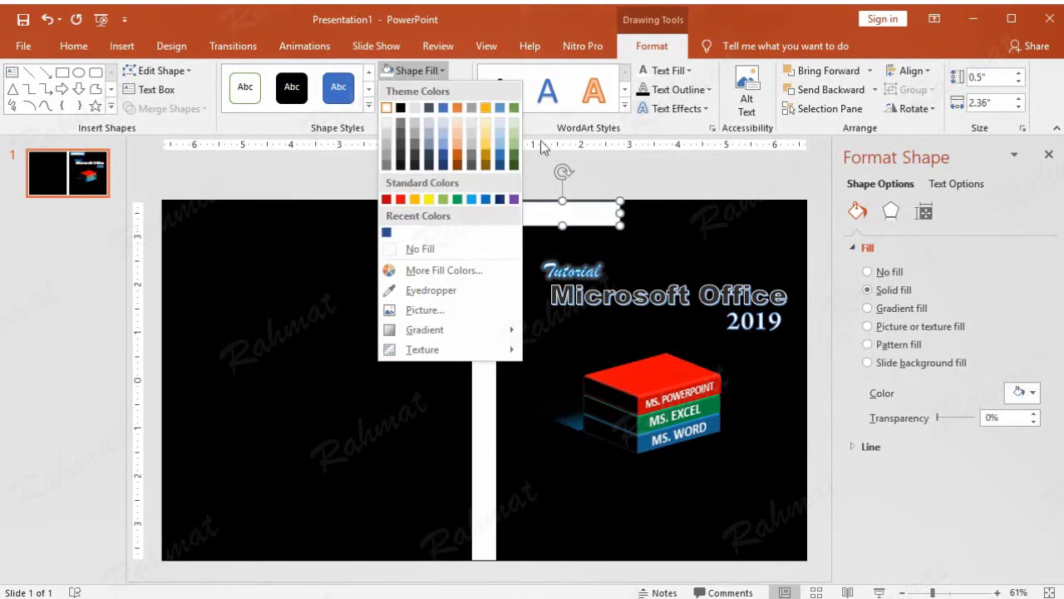
click(981, 422)
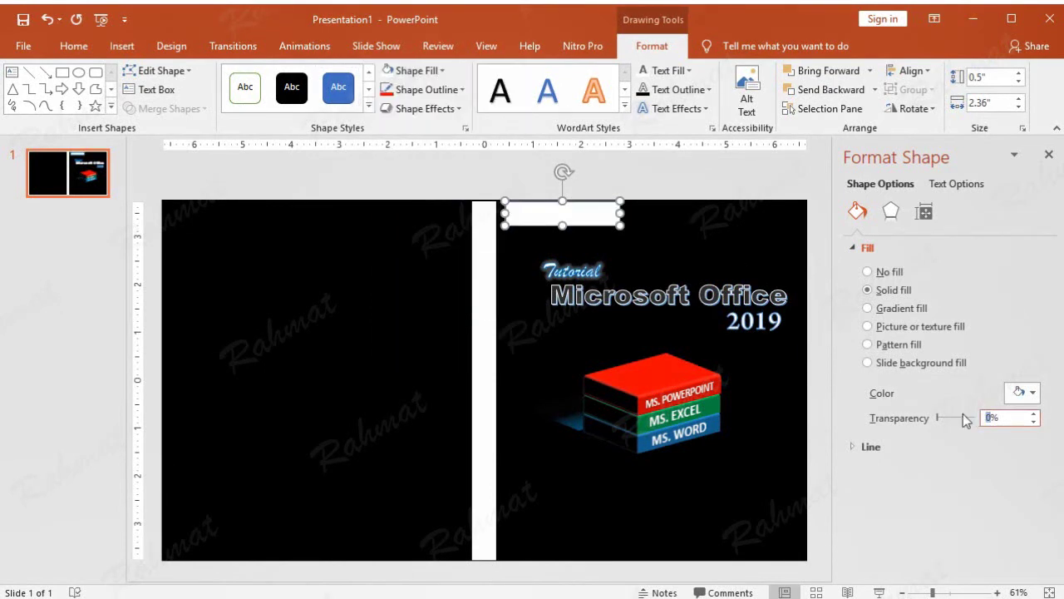
click(962, 415)
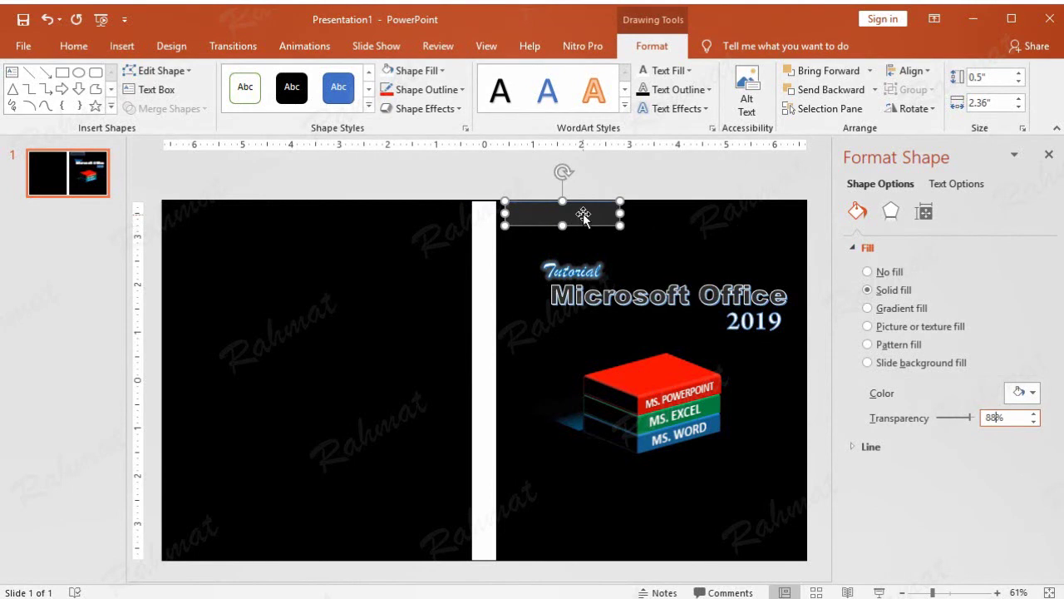
drag(583, 214, 583, 207)
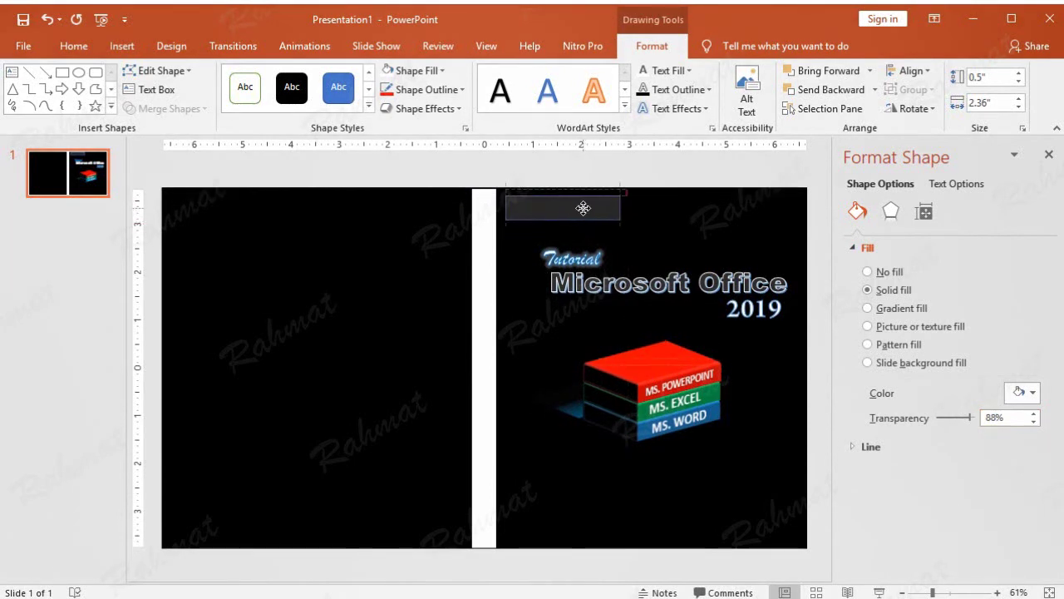
Remove the bar's outline and widen it to the right to 3.91".
click(426, 89)
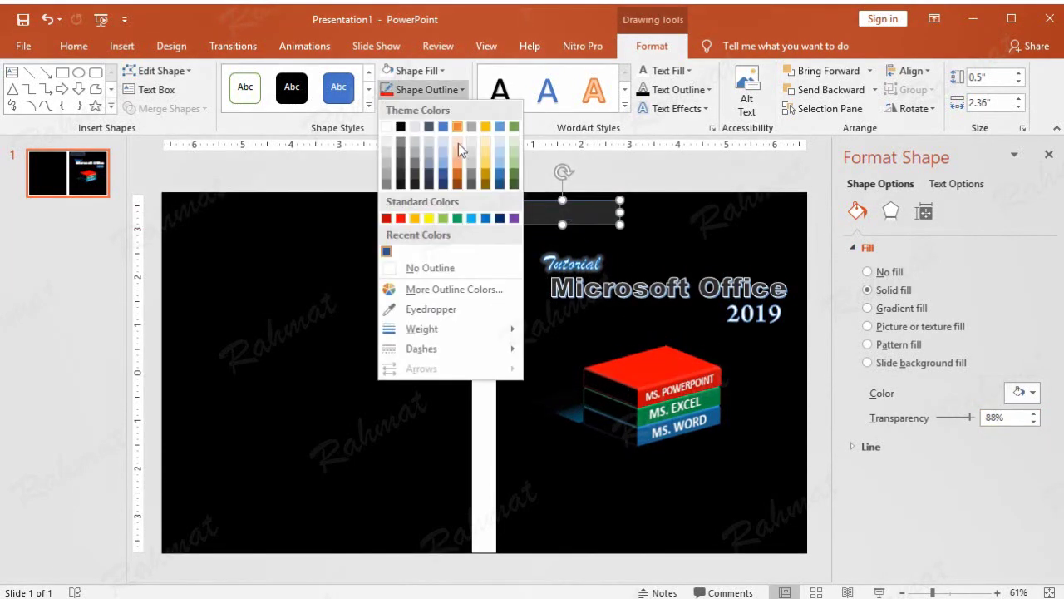
click(431, 269)
click(627, 196)
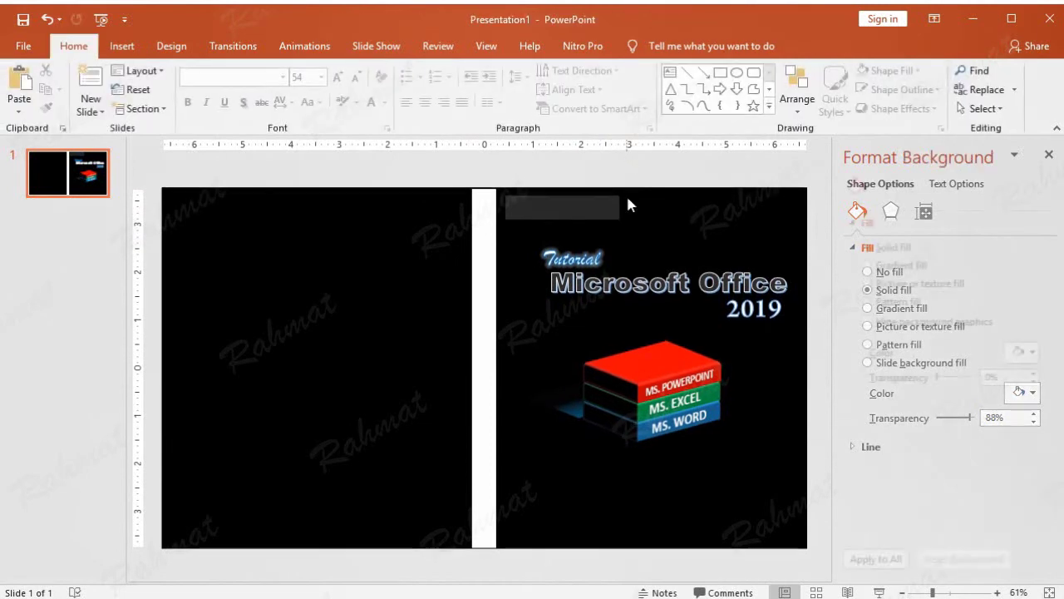
click(587, 208)
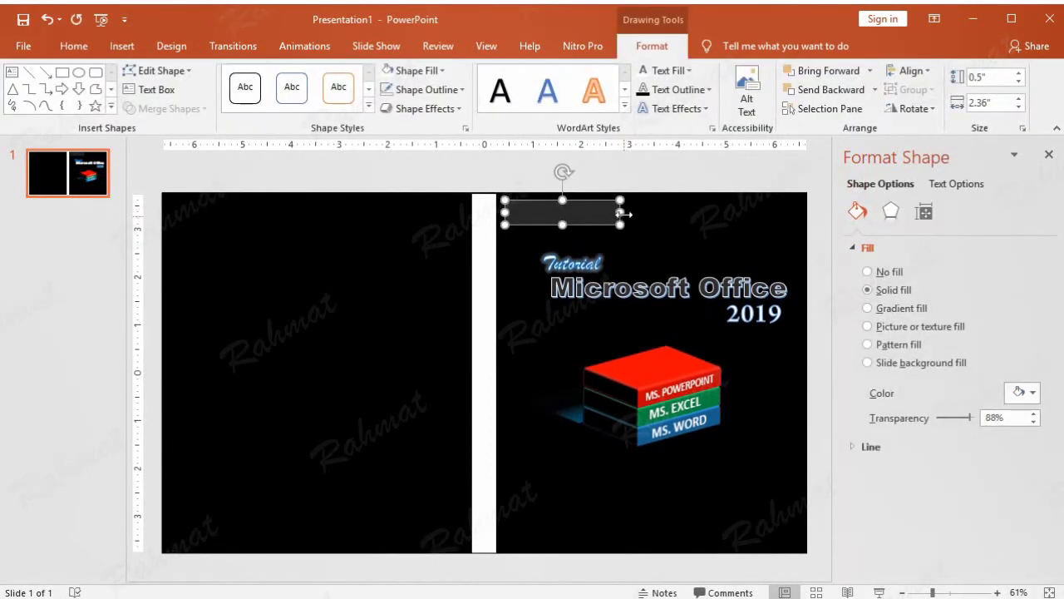
drag(620, 213, 695, 213)
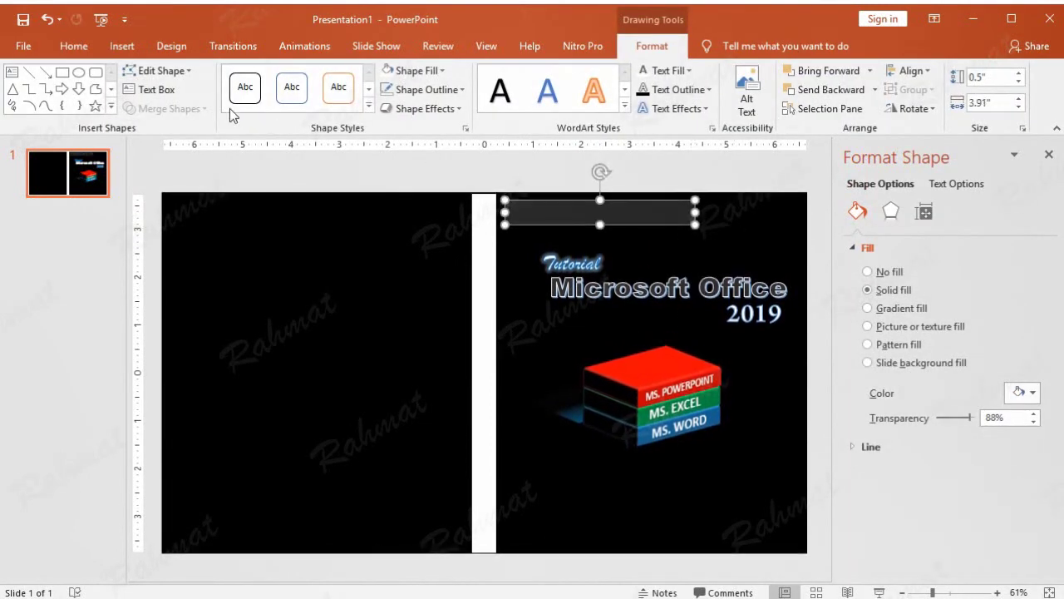
click(123, 46)
Insert a WordArt text box containing the author's name with the 'SE' suffix.
click(752, 93)
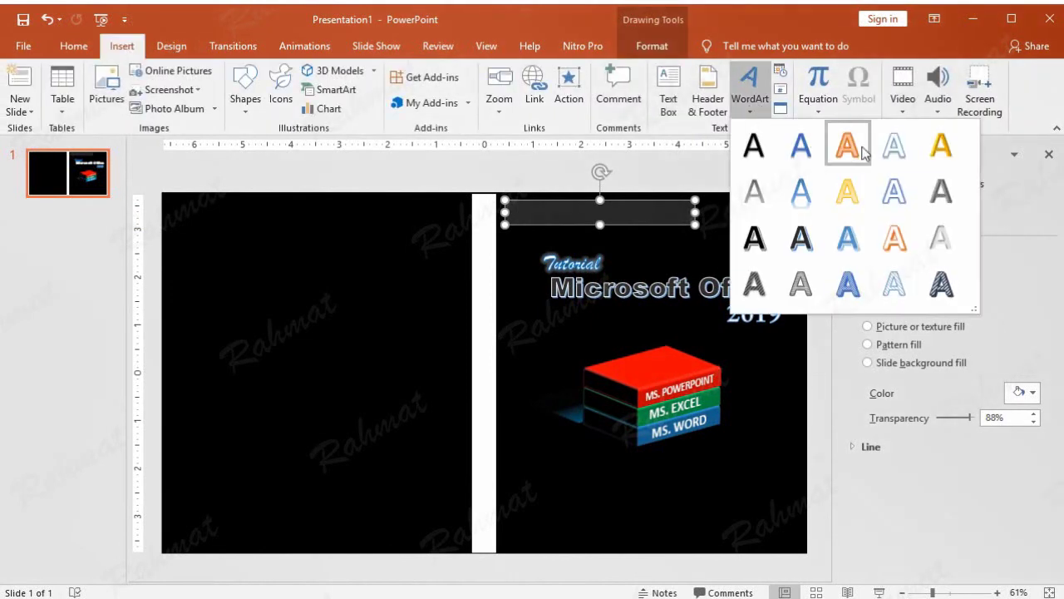
click(891, 148)
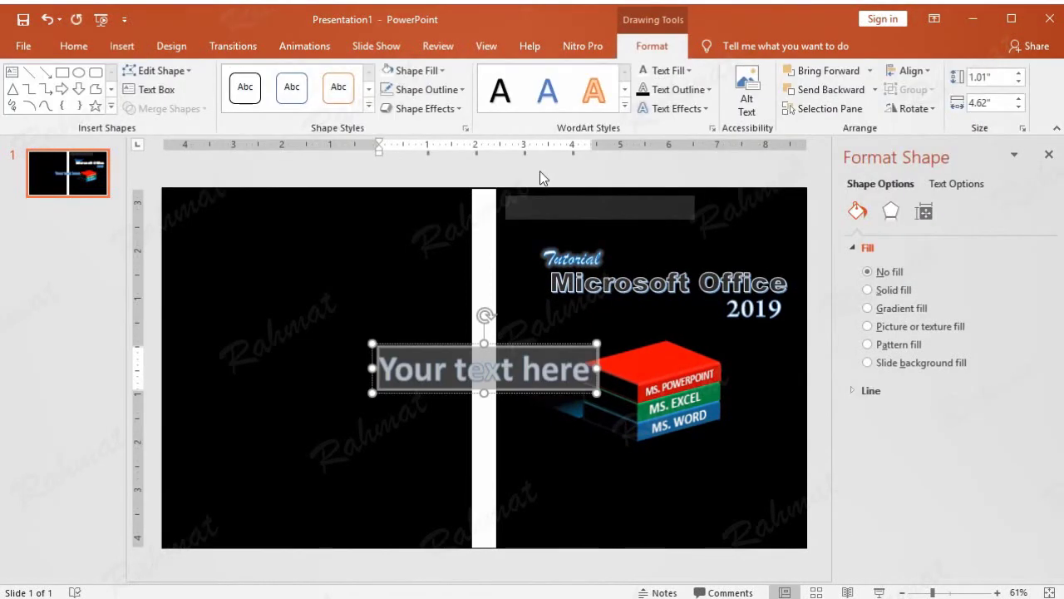
text(rahmat)
key(BackSpace)
key(BackSpace)
key(BackSpace)
key(BackSpace)
key(BackSpace)
key(BackSpace)
text(r)
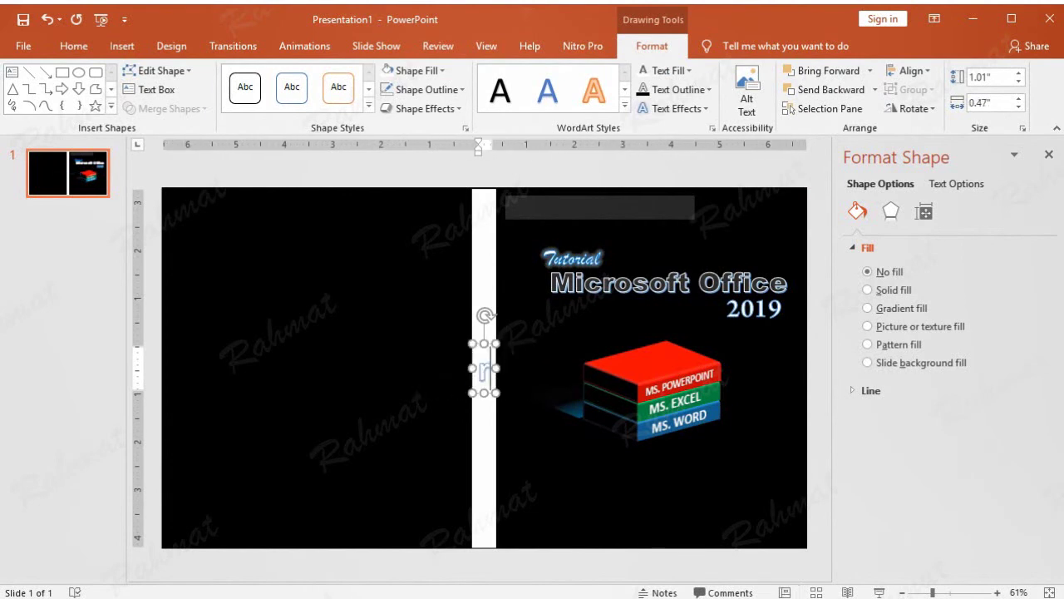
text(AG)
key(BackSpace)
key(BackSpace)
key(BackSpace)
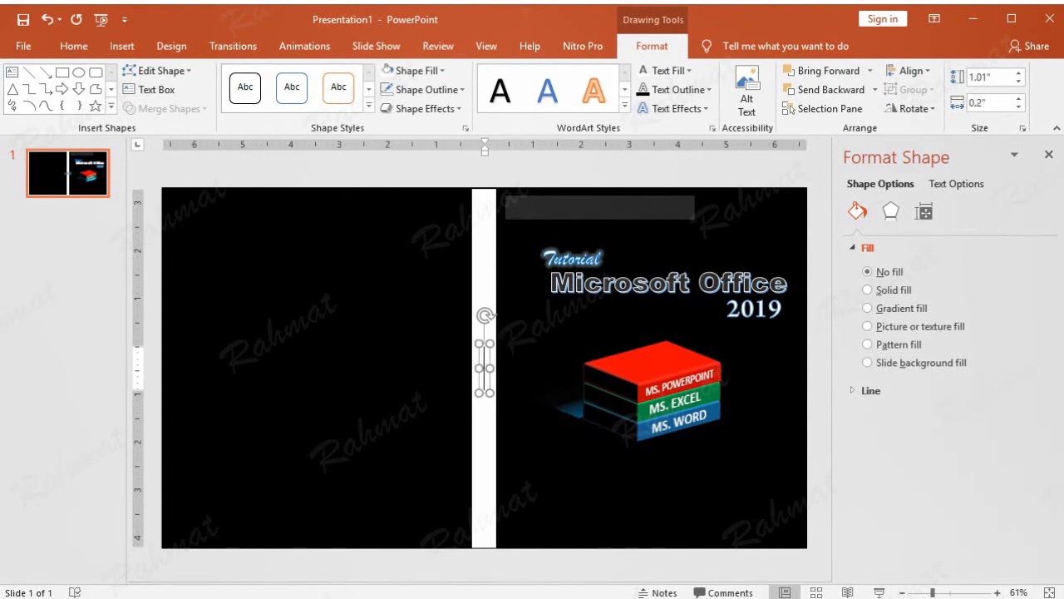
text(Rahmat maulana)
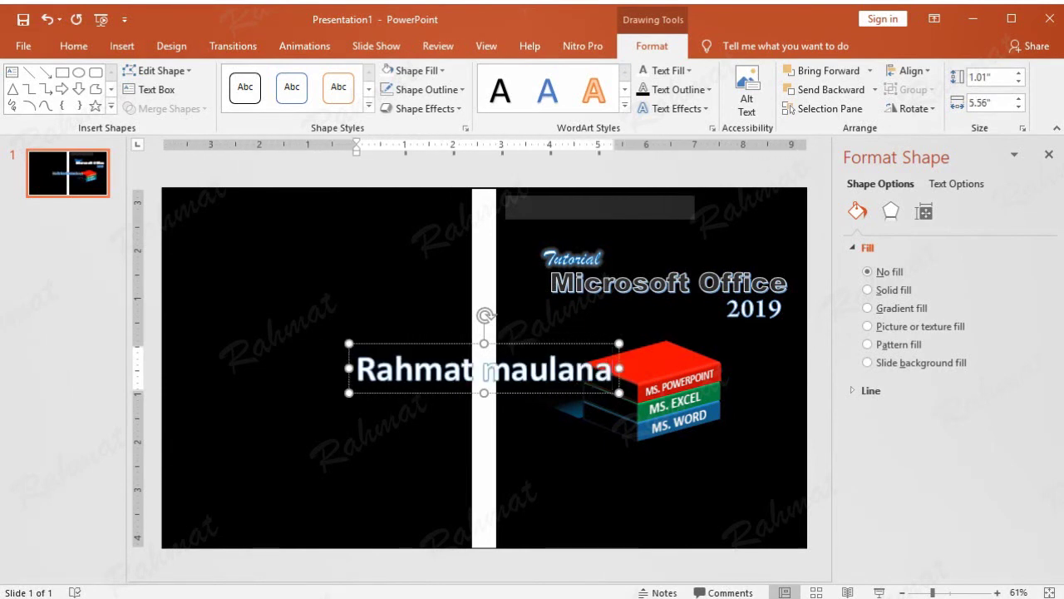
key(BackSpace)
key(BackSpace)
key(BackSpace)
key(BackSpace)
key(BackSpace)
key(BackSpace)
text(Maulana, S)
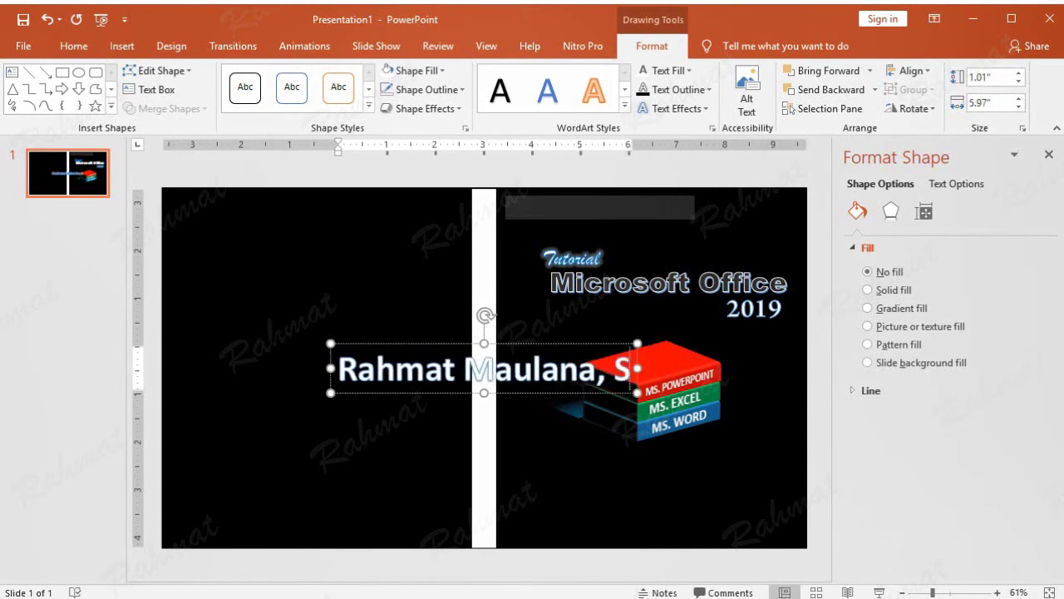
text(E)
Set the author line to 20 pt with no text outline.
triple_click(523, 368)
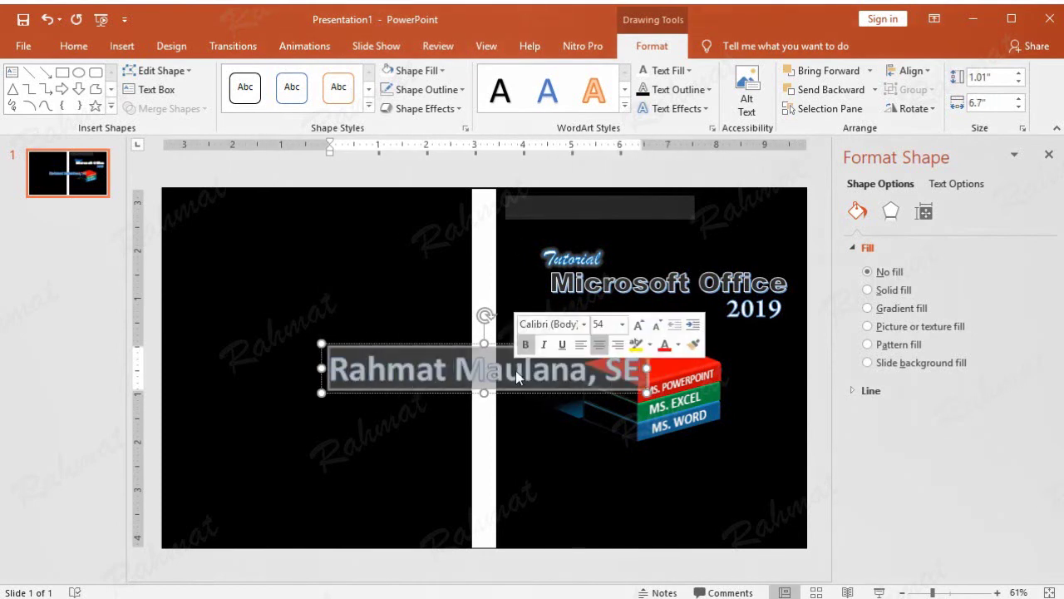
click(622, 324)
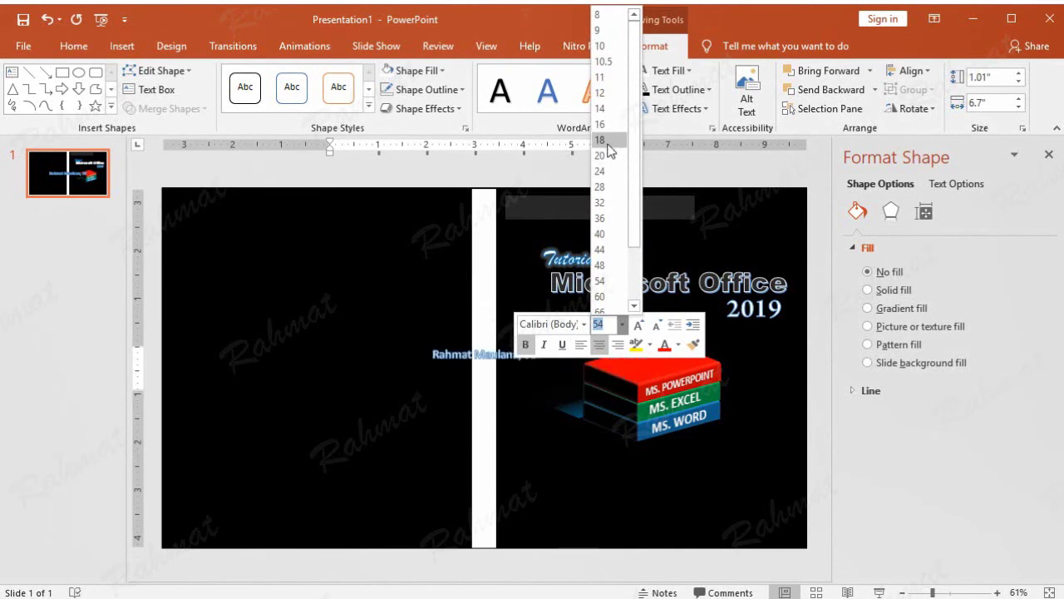
click(607, 156)
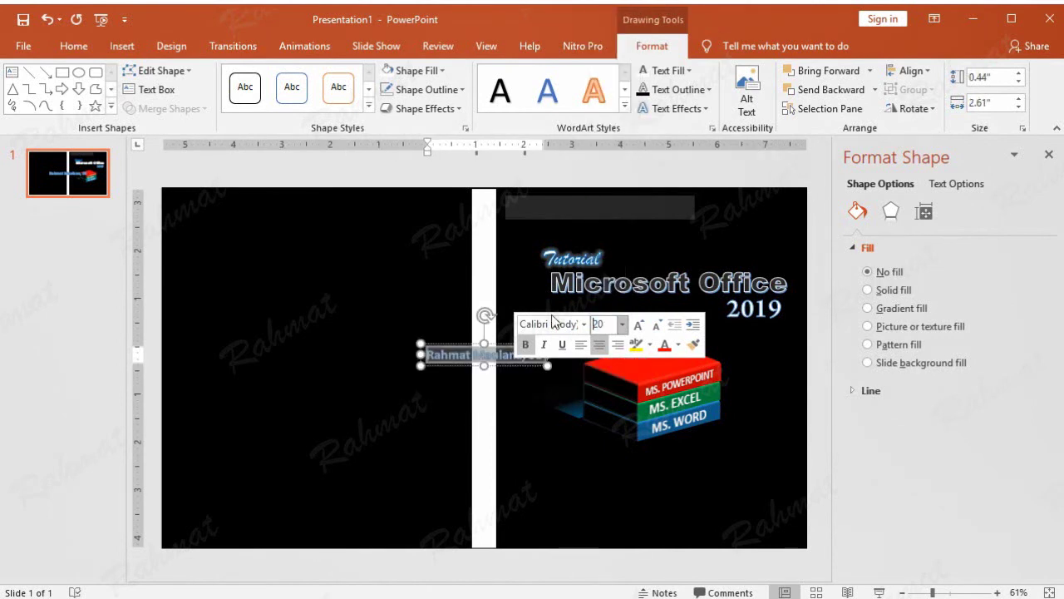
click(705, 90)
click(689, 266)
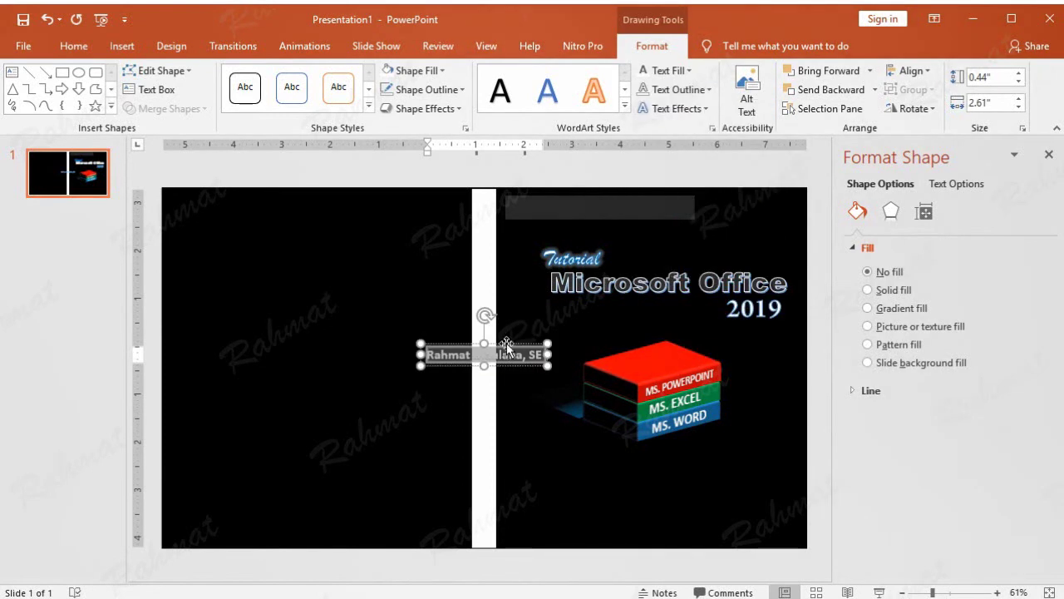
Move the author name onto the top grey bar, nudge it up, and narrow its box.
drag(510, 345, 597, 197)
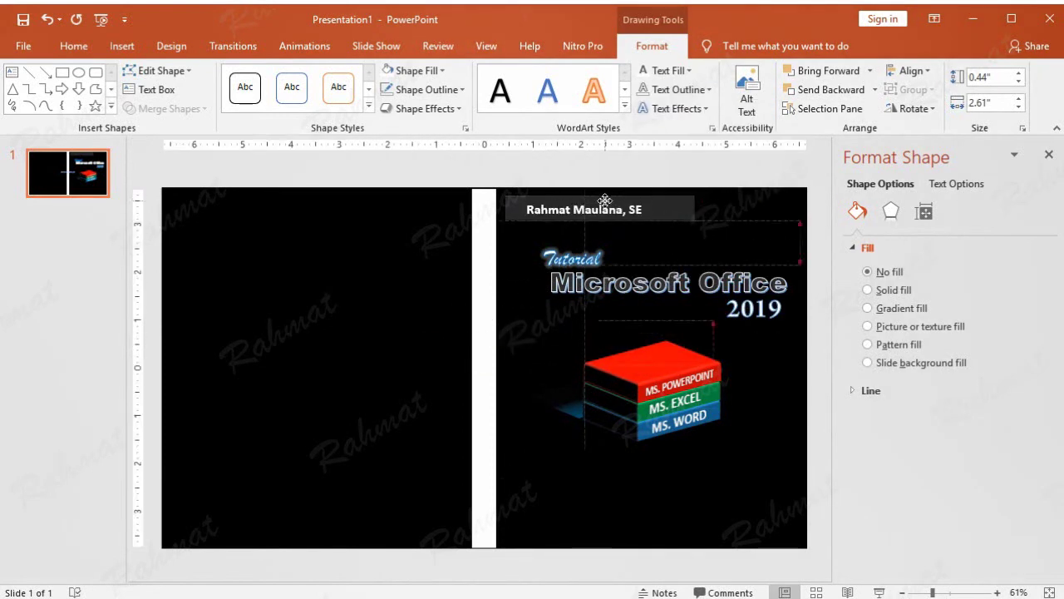
triple_click(593, 212)
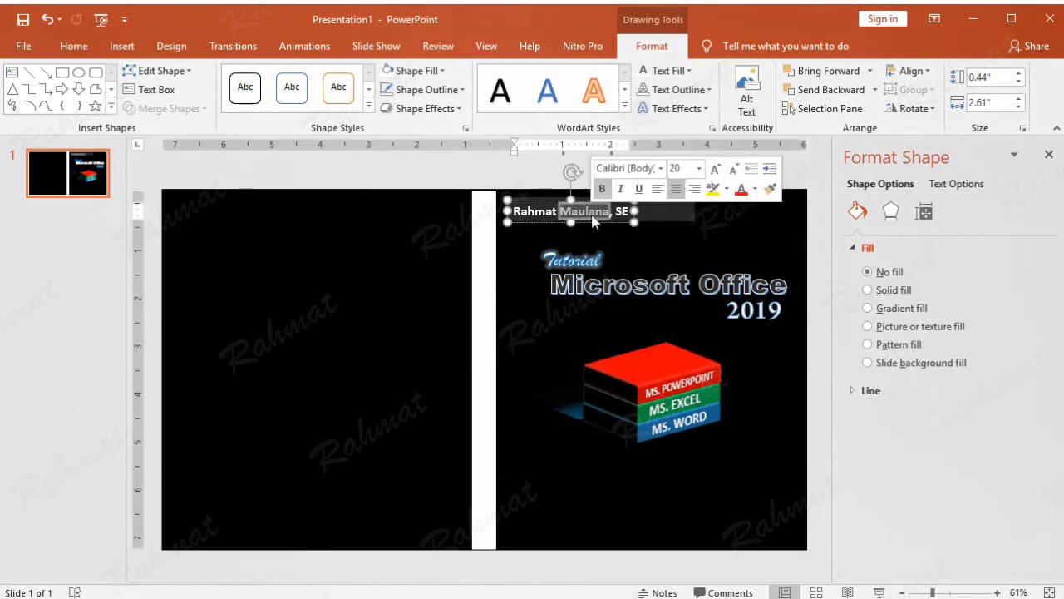
click(581, 201)
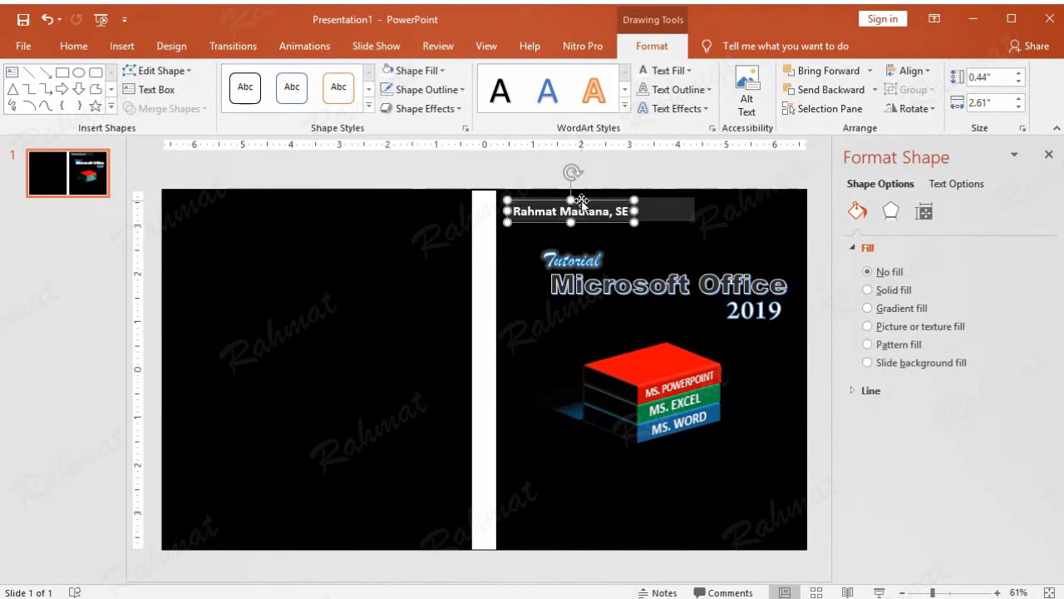
click(588, 208)
drag(587, 201, 585, 195)
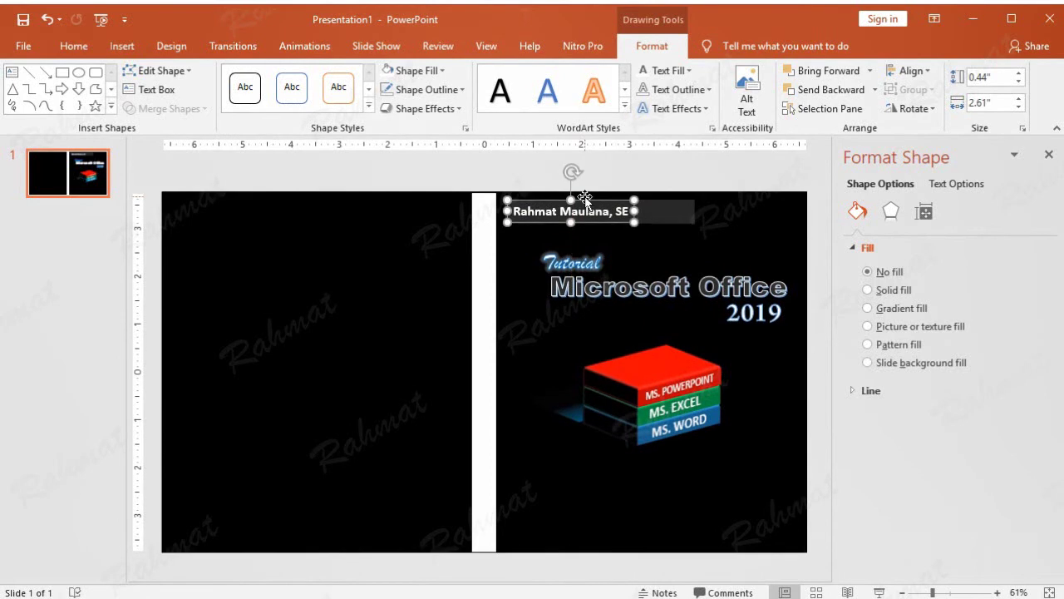
drag(695, 214, 638, 214)
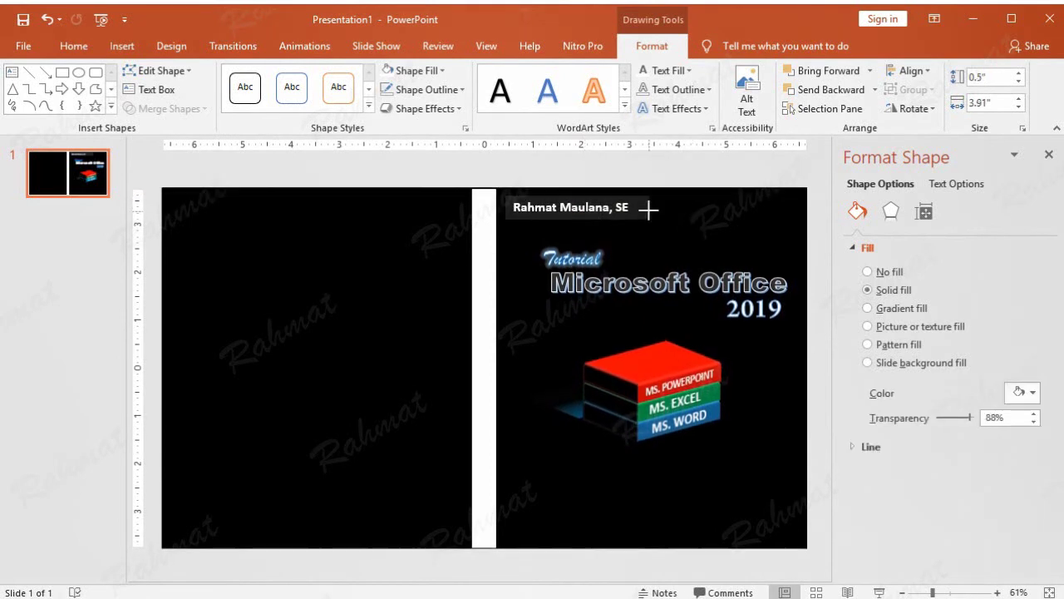
Draw a Flowchart: Punched Tape wave shape at the front cover's top-right.
click(683, 179)
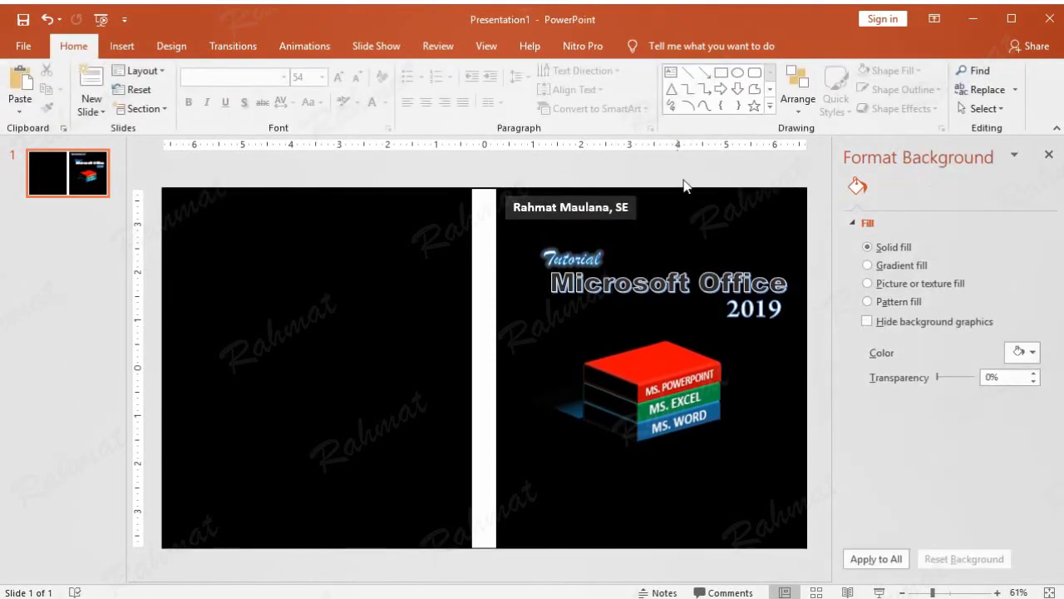
click(134, 53)
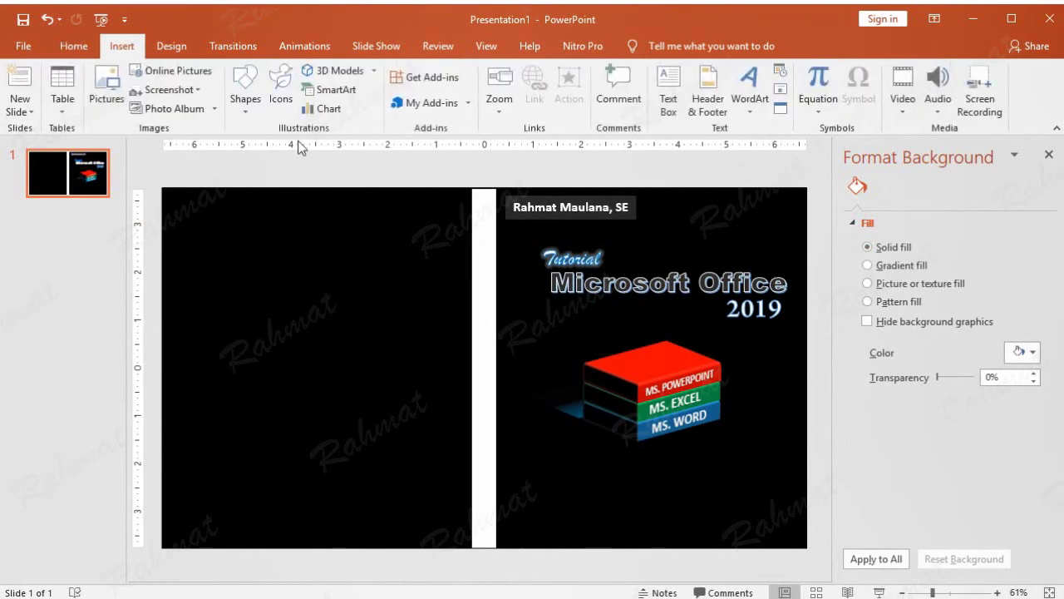
click(248, 104)
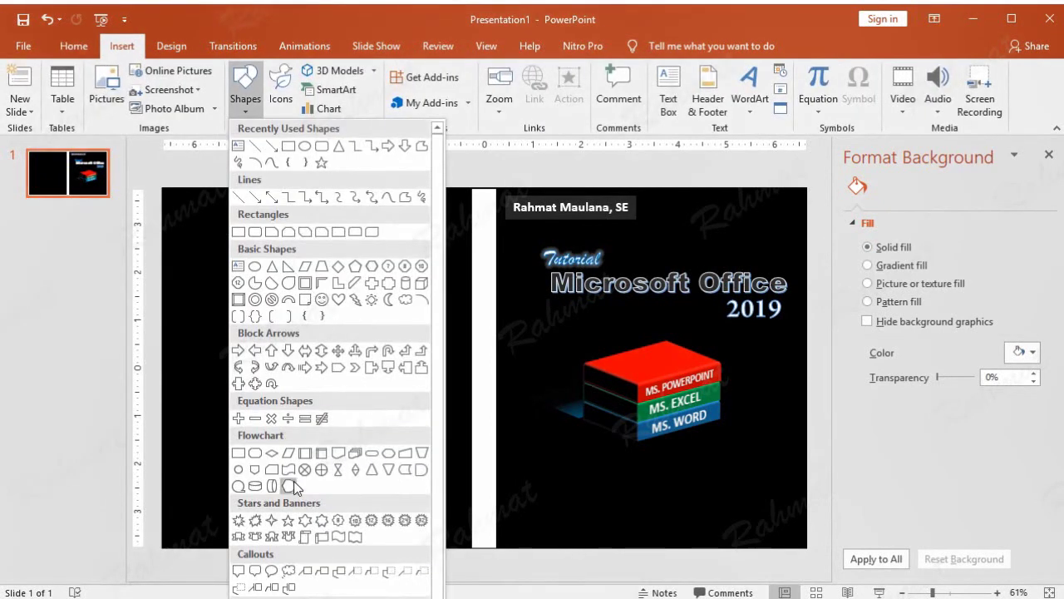
click(288, 471)
drag(731, 219, 798, 256)
text(0.82)
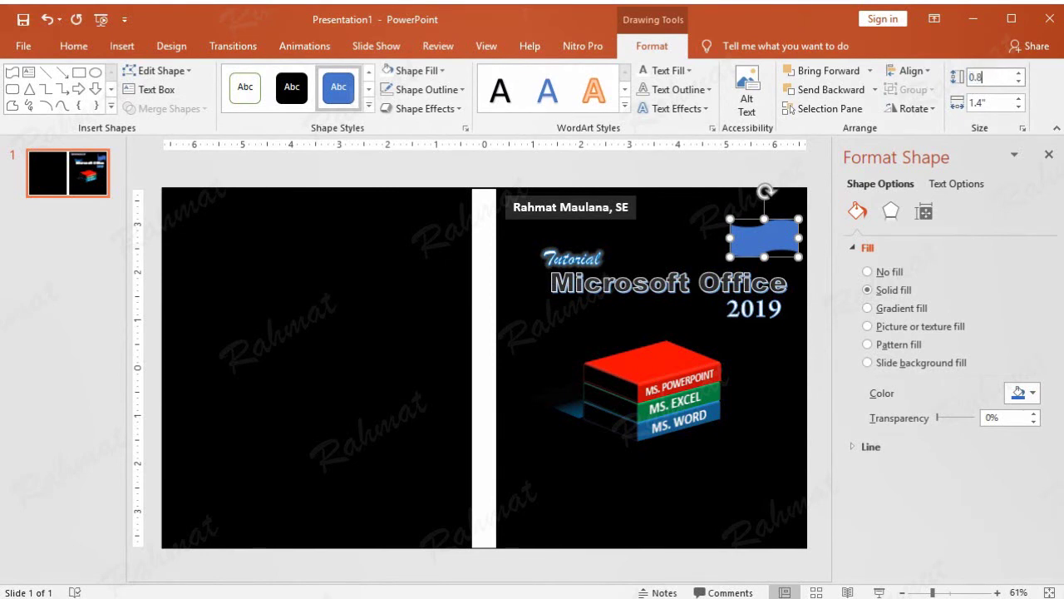
Size the wave shape 0.82" × 1.53", apply an orange gradient style, and nudge it up.
click(992, 102)
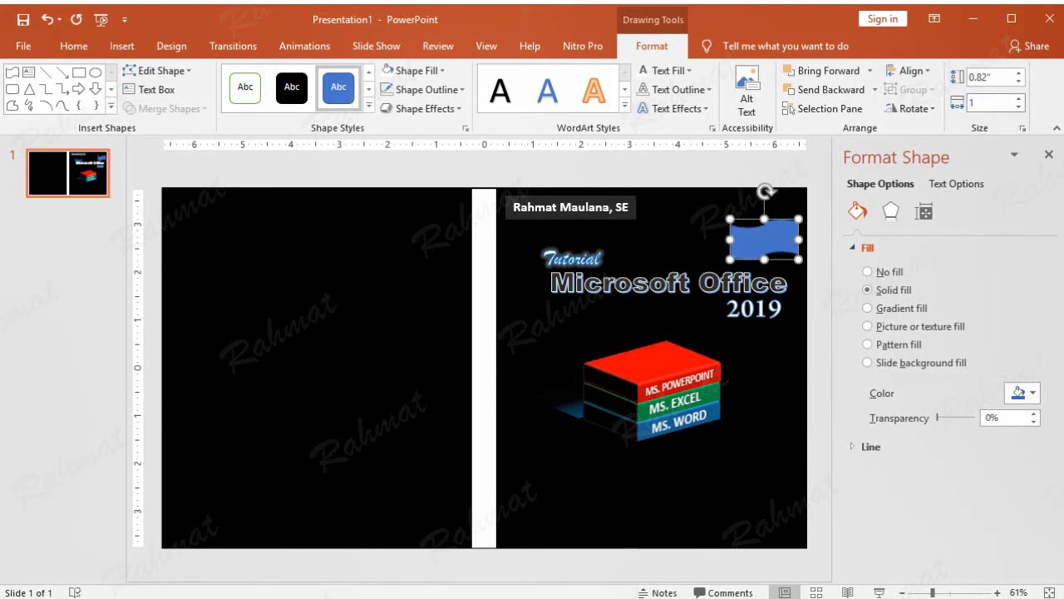
text(.53)
key(Return)
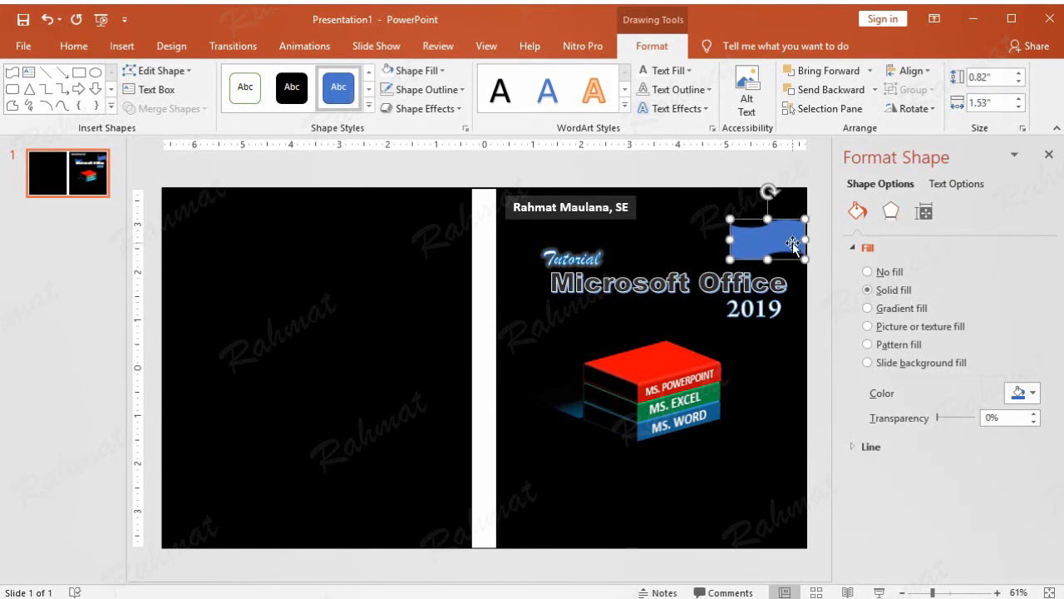
click(368, 104)
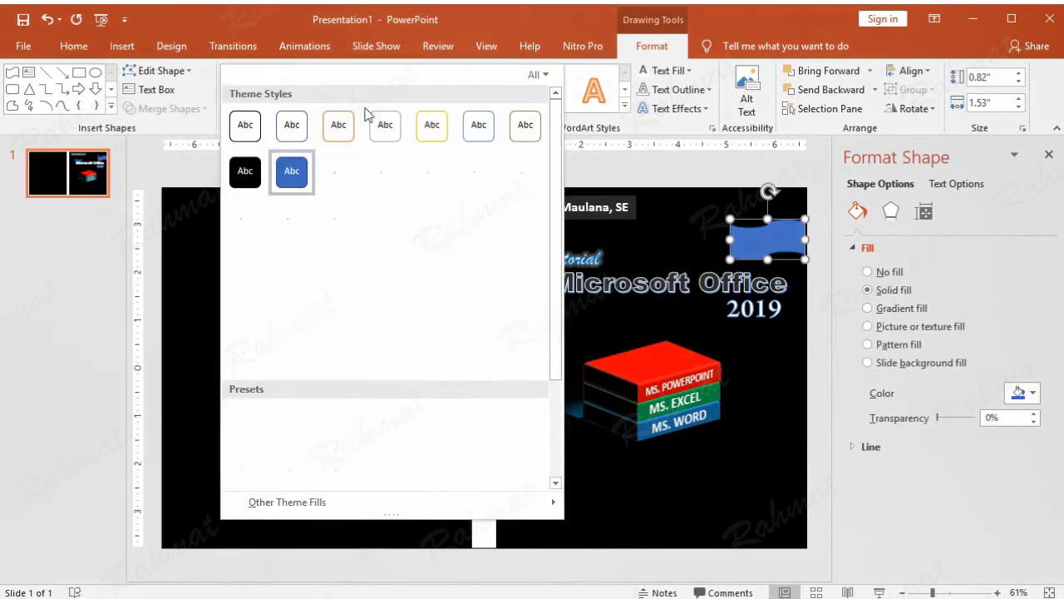
click(339, 357)
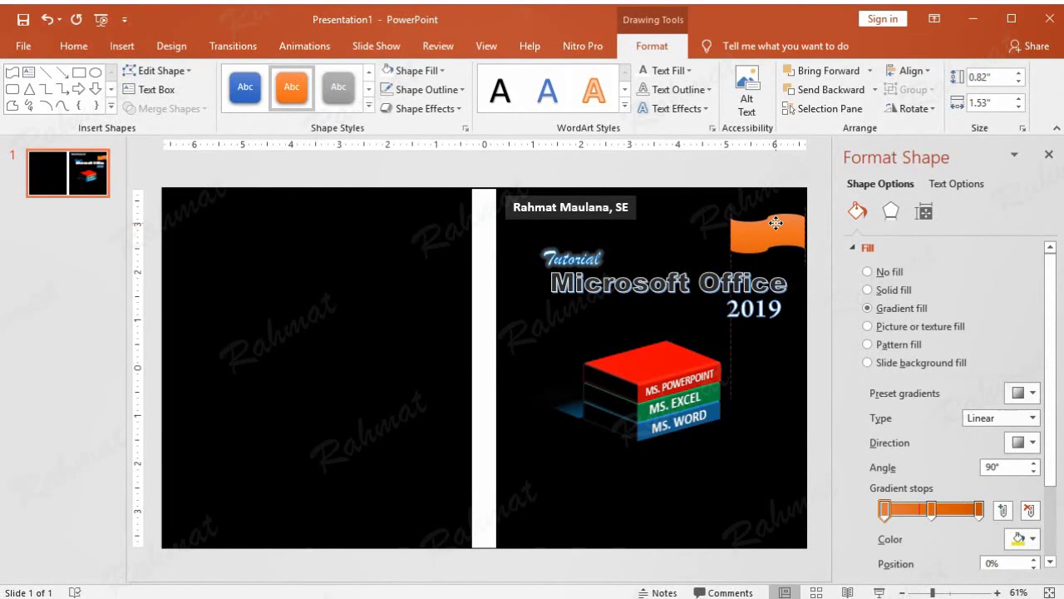
drag(776, 230, 773, 224)
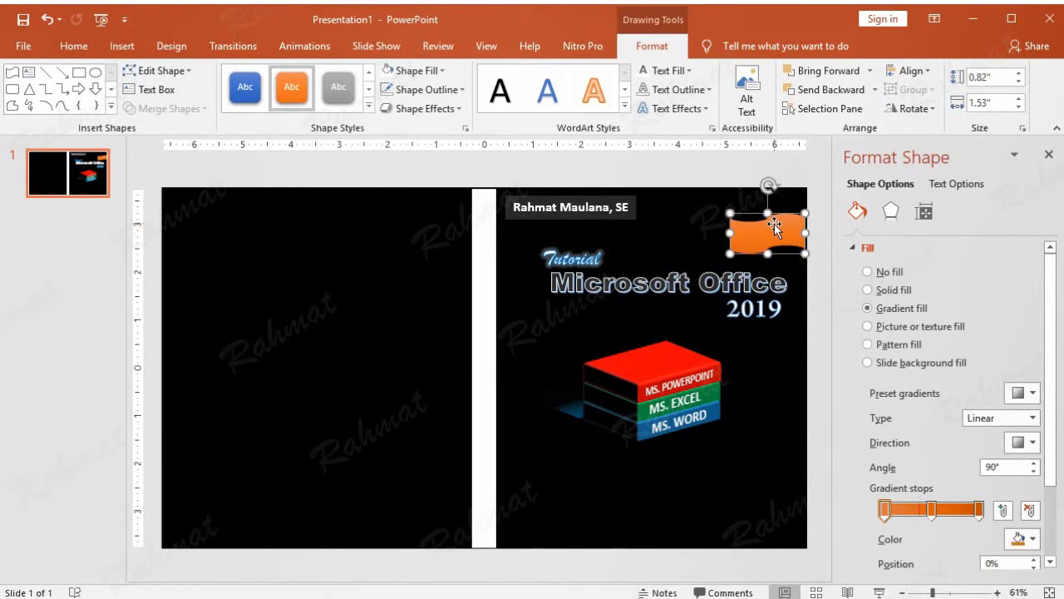
Insert a WordArt text box reading 'New Edition'.
click(121, 46)
click(749, 87)
click(796, 141)
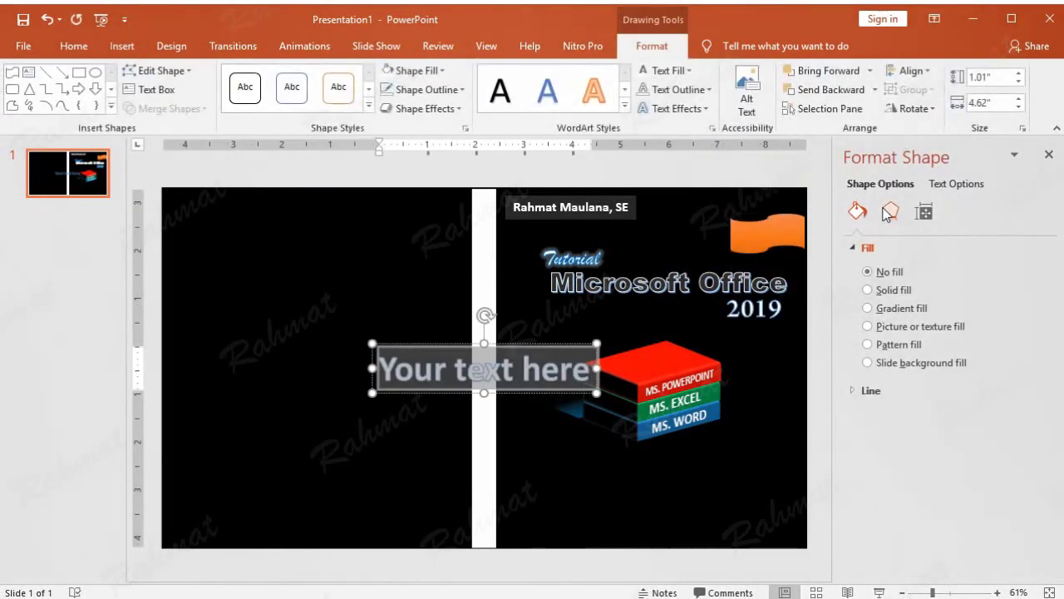
text(New Edition)
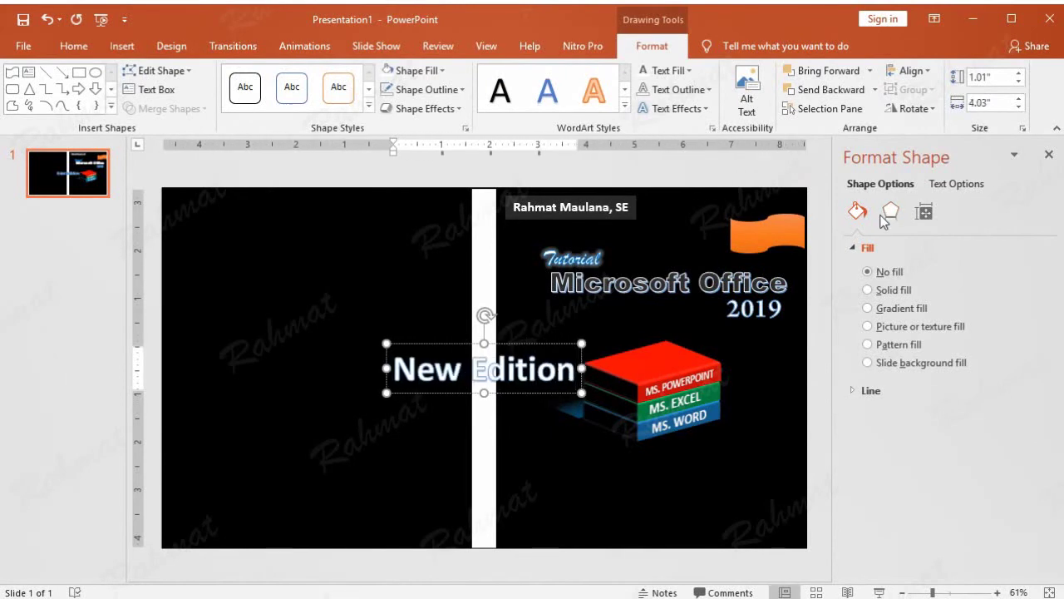
Make 'New Edition' size 20 with no outline and a warp transform.
triple_click(489, 370)
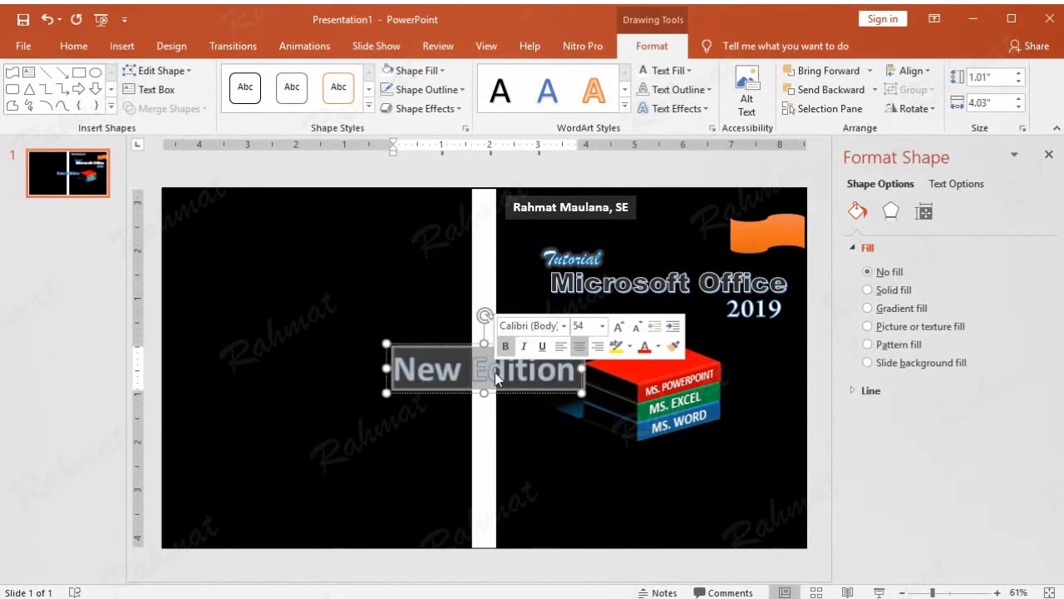
click(601, 326)
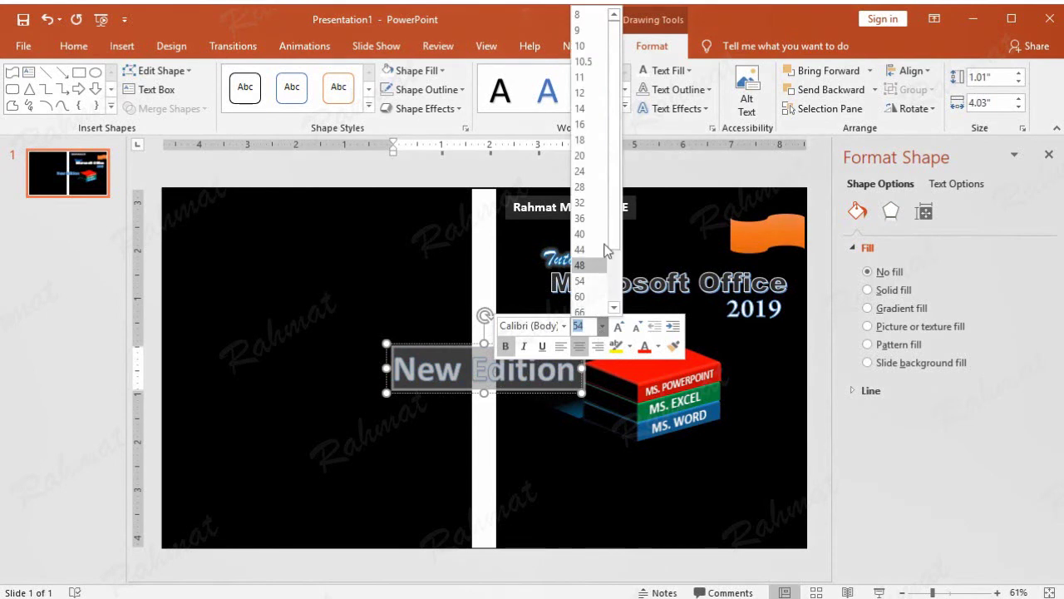
click(589, 163)
click(705, 89)
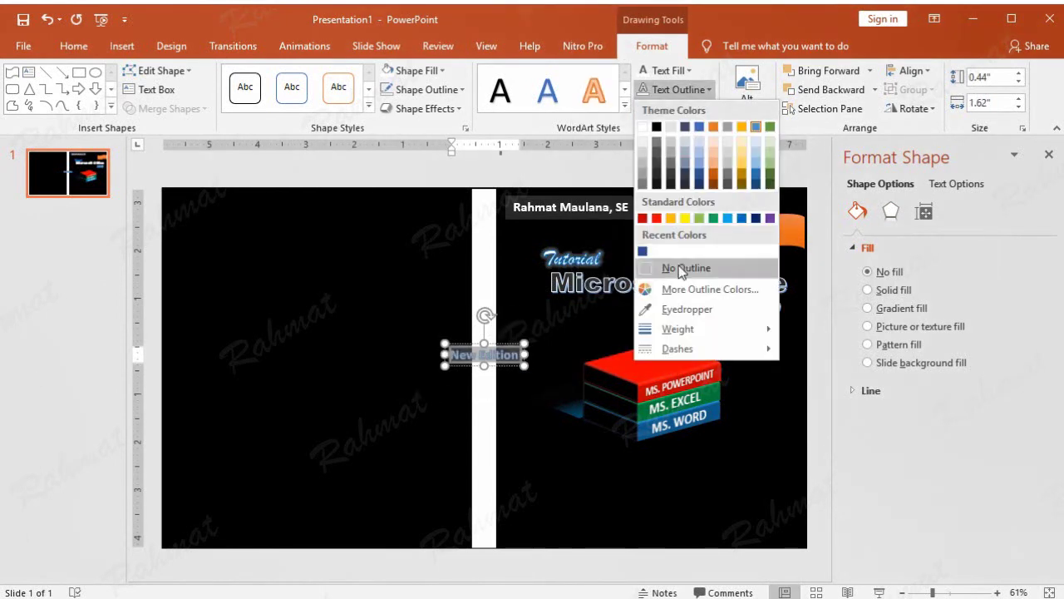
click(682, 271)
click(690, 109)
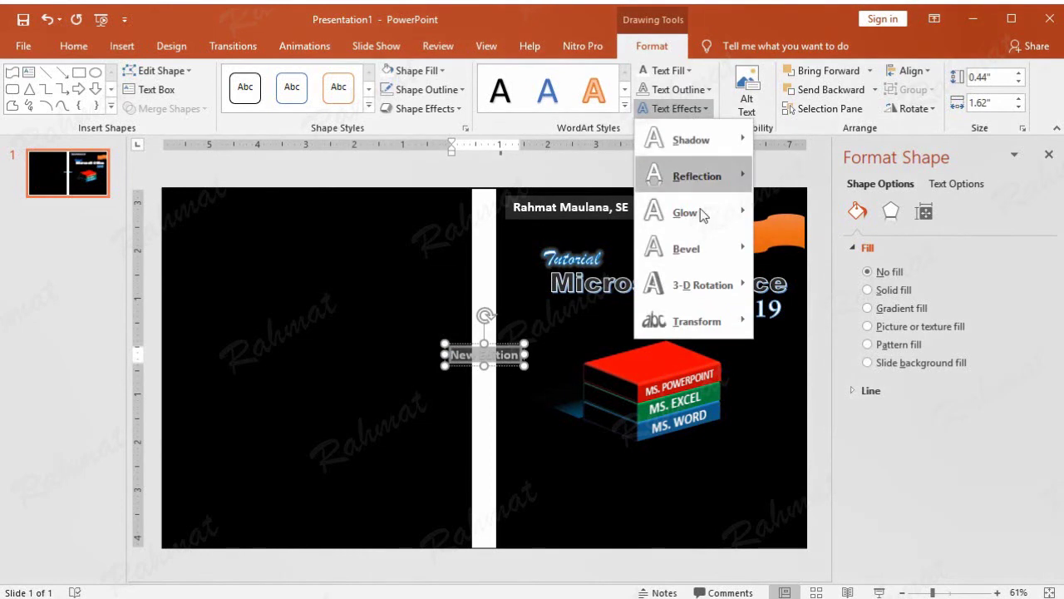
mouse_move(695, 321)
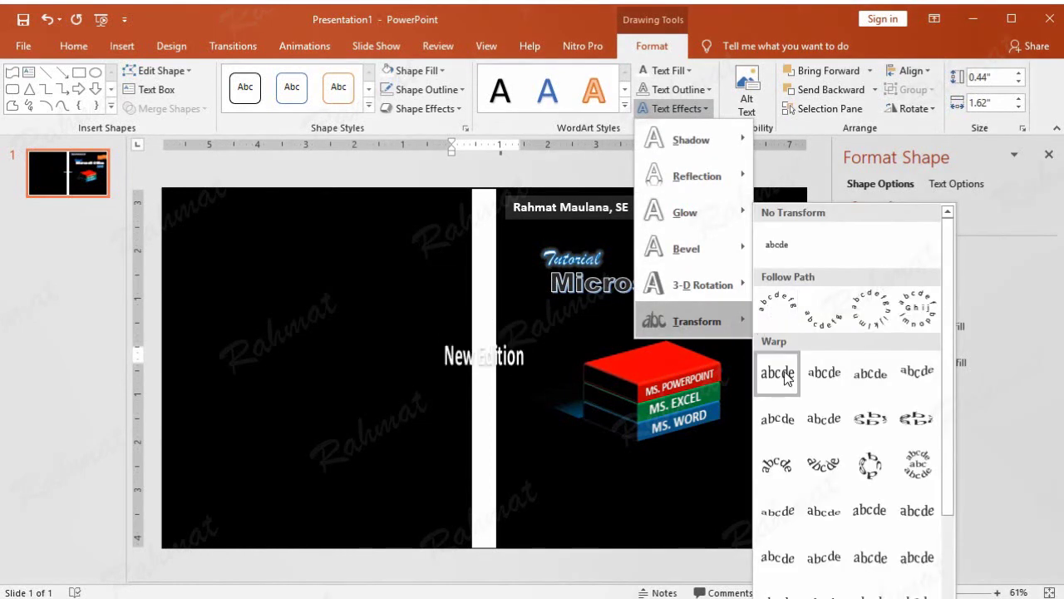
click(777, 373)
click(678, 109)
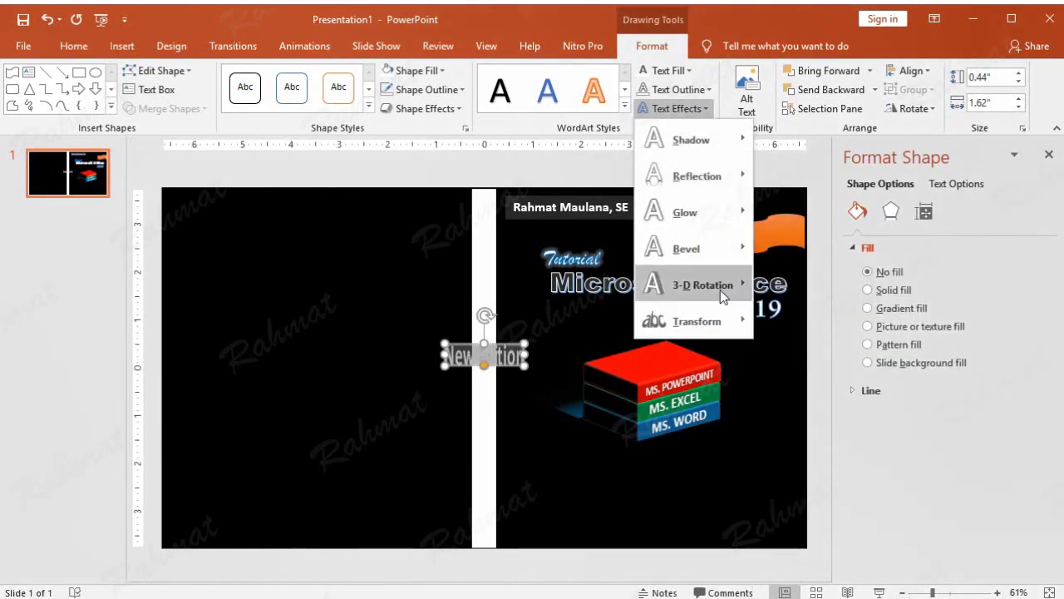
click(827, 557)
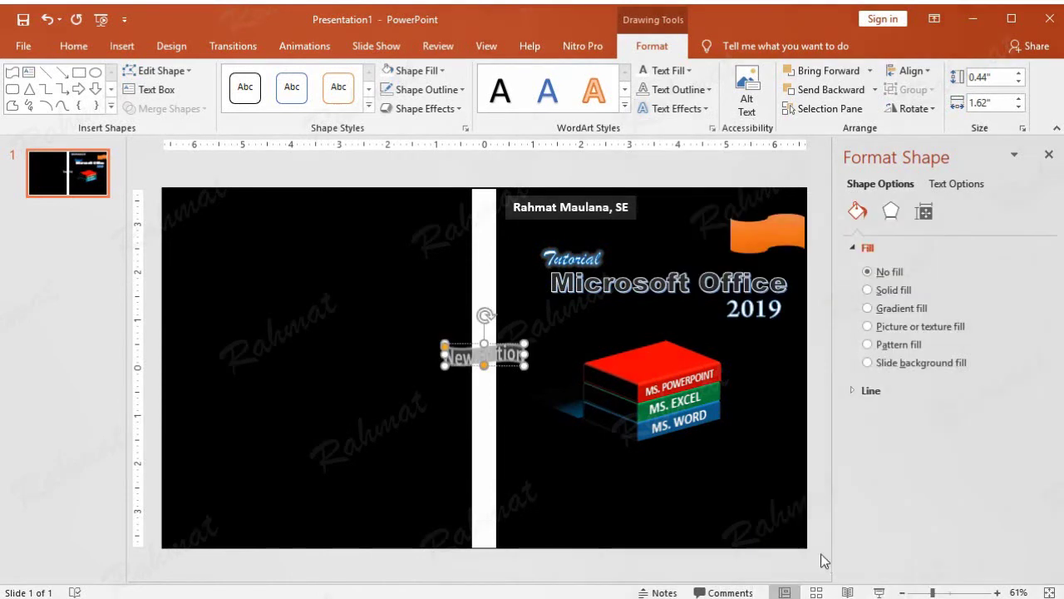
Place 'New Edition' on the orange banner, narrowing and nudging its box to fit.
drag(506, 345, 786, 227)
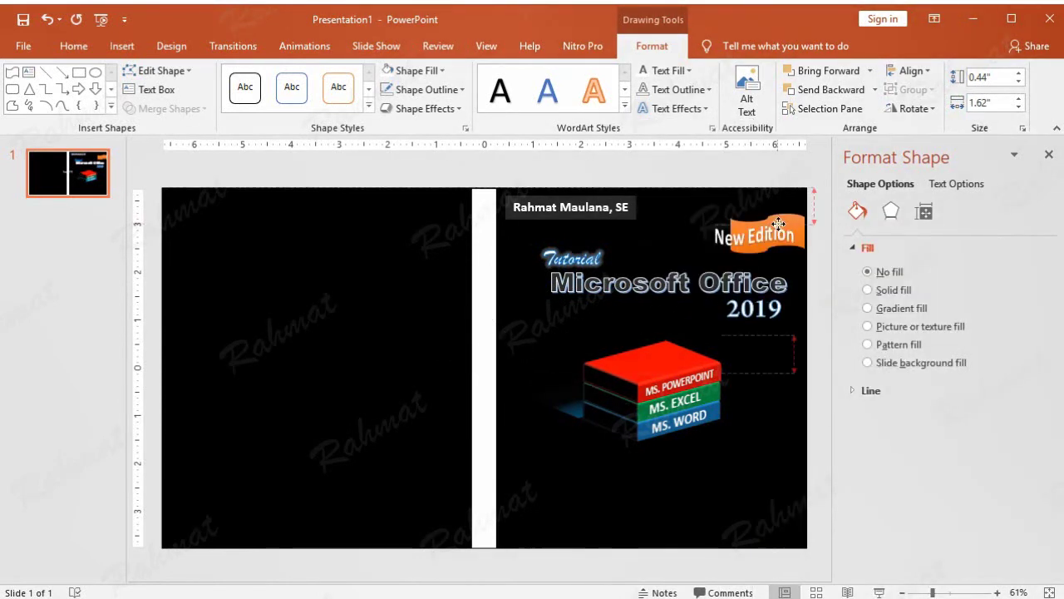
mouse_move(724, 238)
mouse_down()
mouse_move(786, 234)
mouse_move(742, 237)
mouse_up()
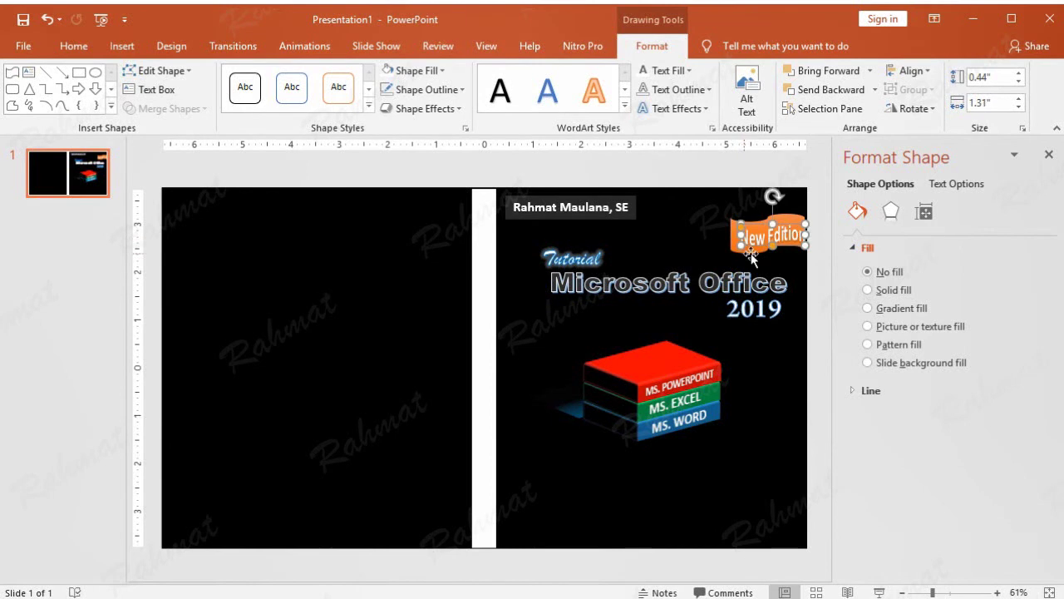
drag(785, 208, 785, 205)
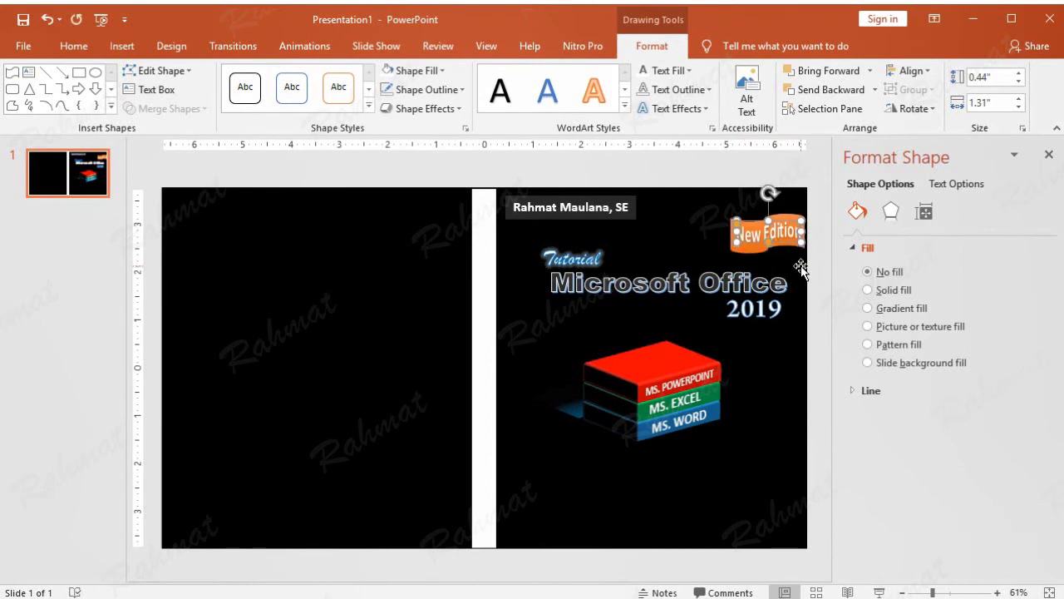
click(789, 183)
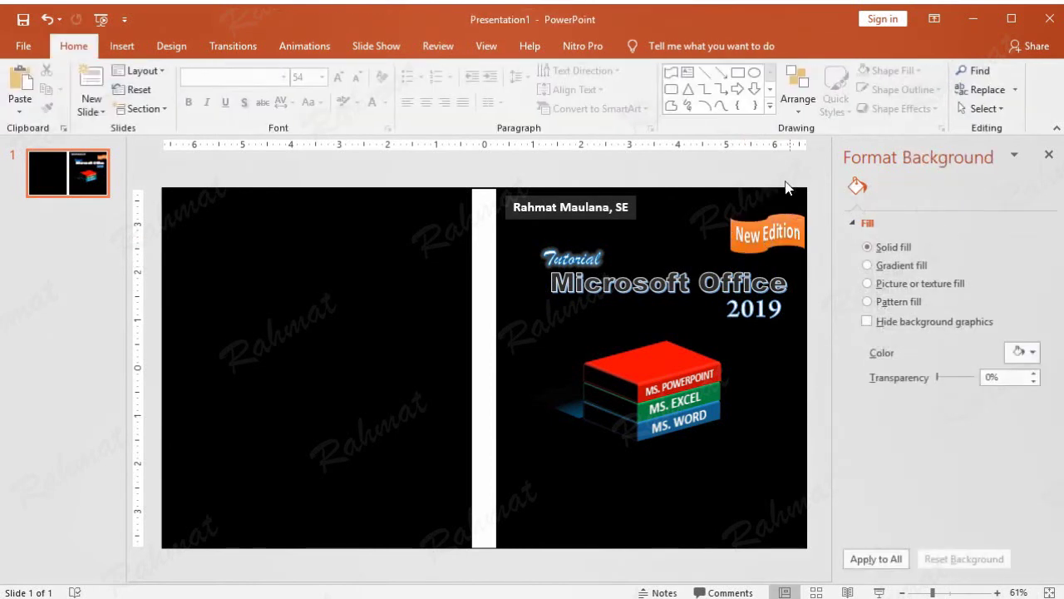
click(777, 232)
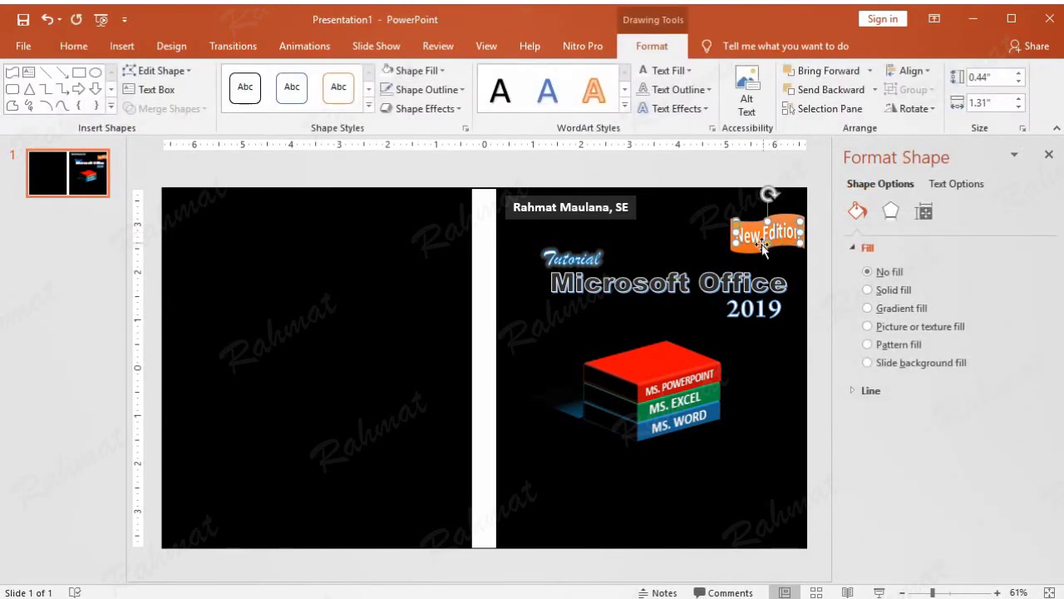
drag(771, 220, 771, 217)
key(ctrl+z)
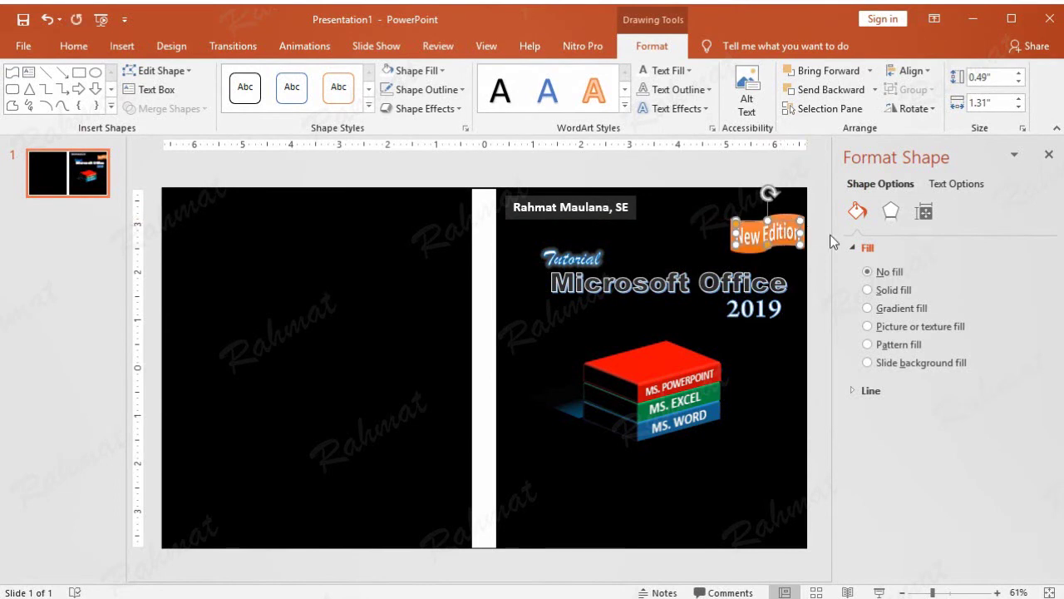
click(802, 192)
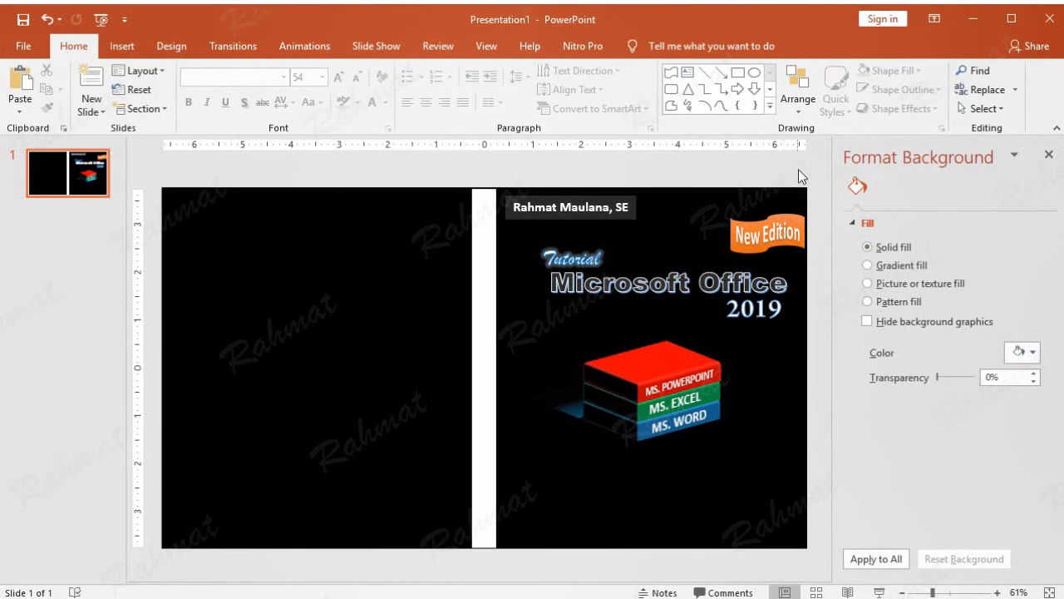
Insert another WordArt box and delete its placeholder text.
click(121, 46)
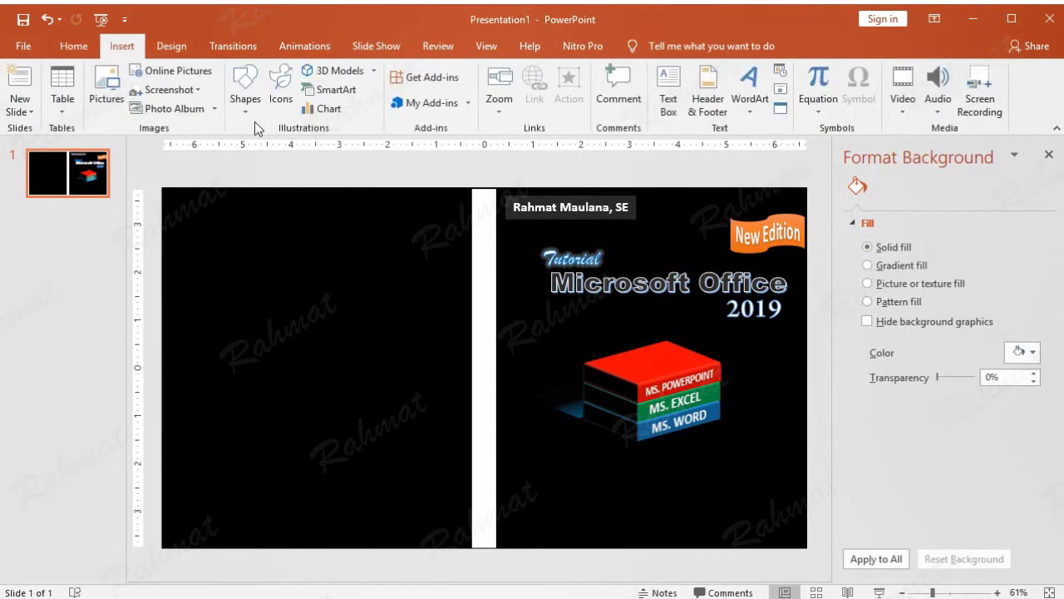
click(750, 91)
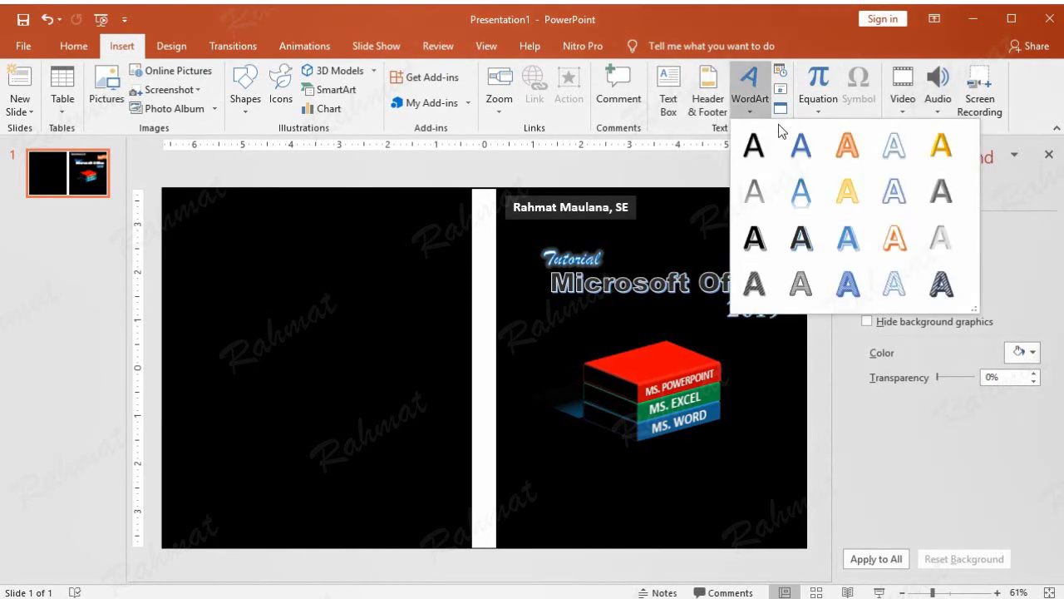
click(884, 142)
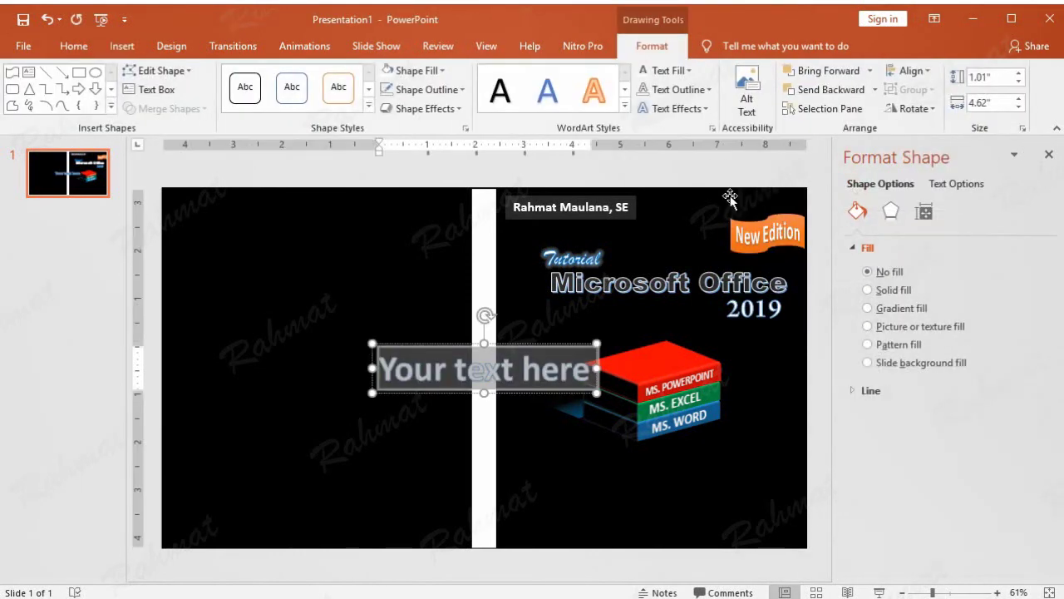
key(Delete)
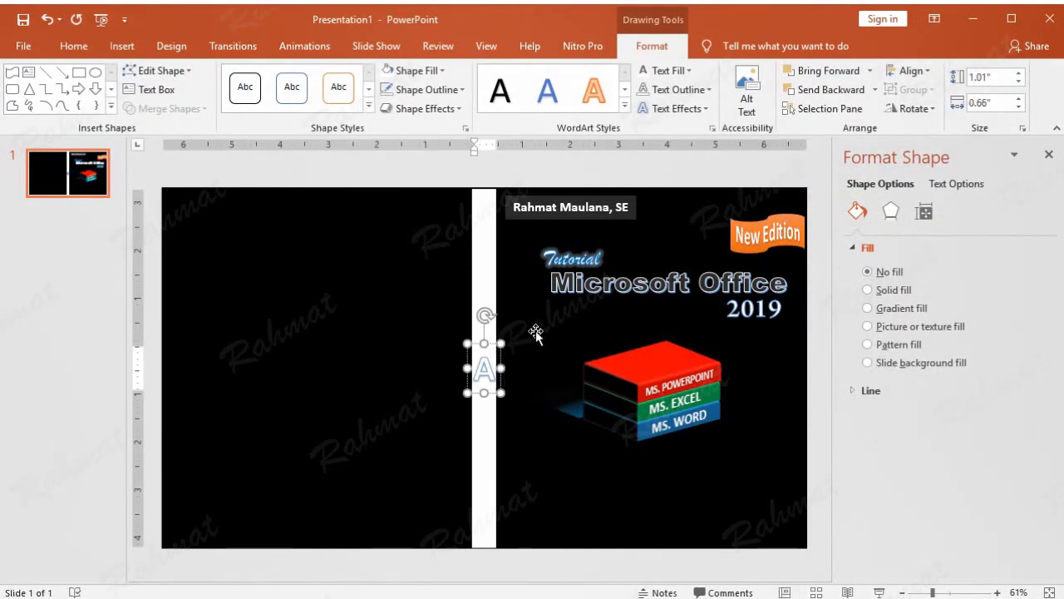
click(489, 370)
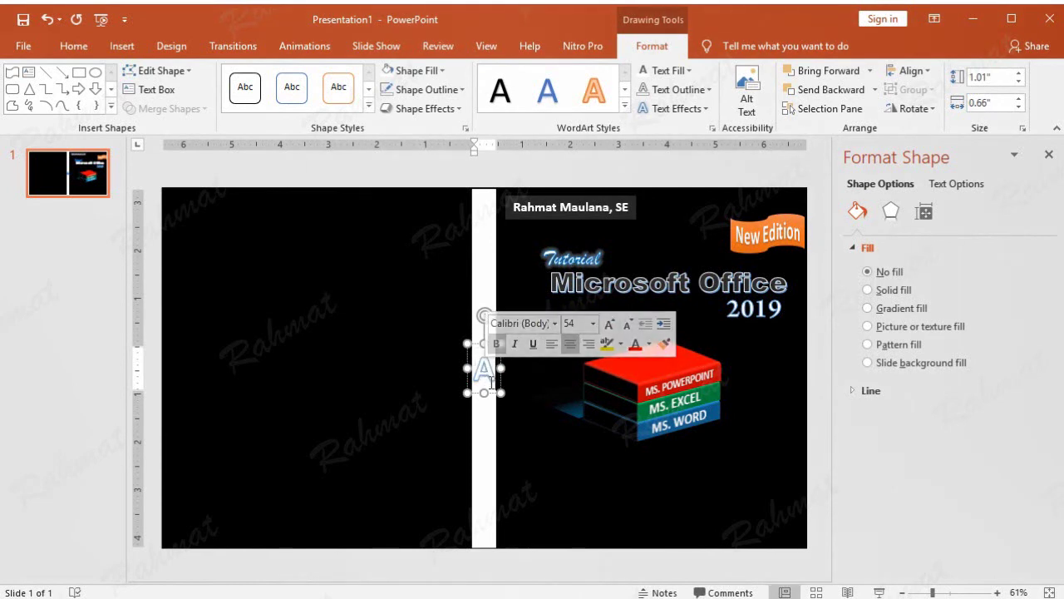
Set the empty WordArt box's font to Cooper Std Black at size 32.
click(73, 47)
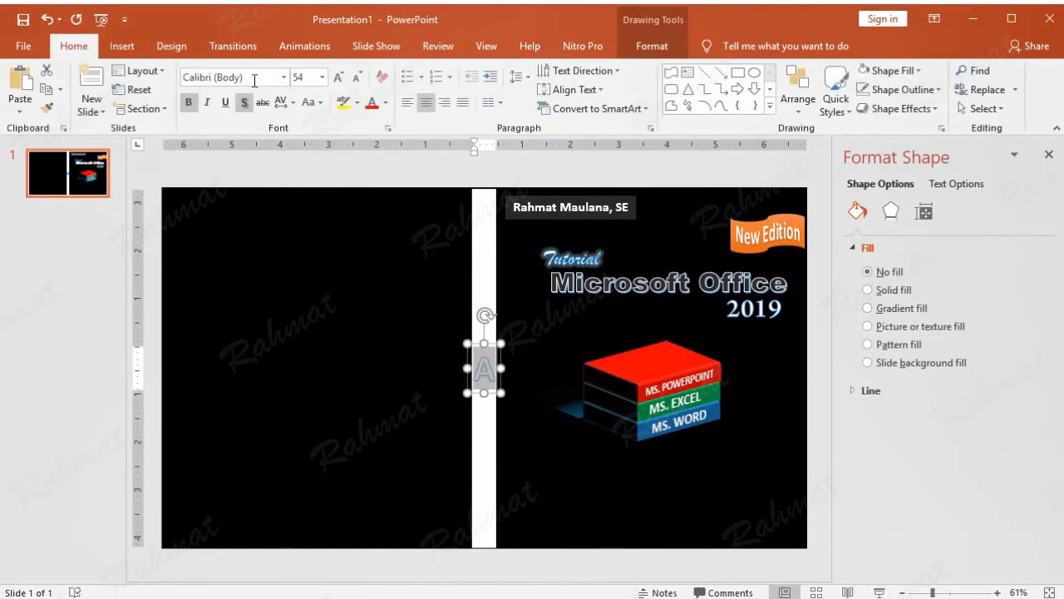
click(282, 77)
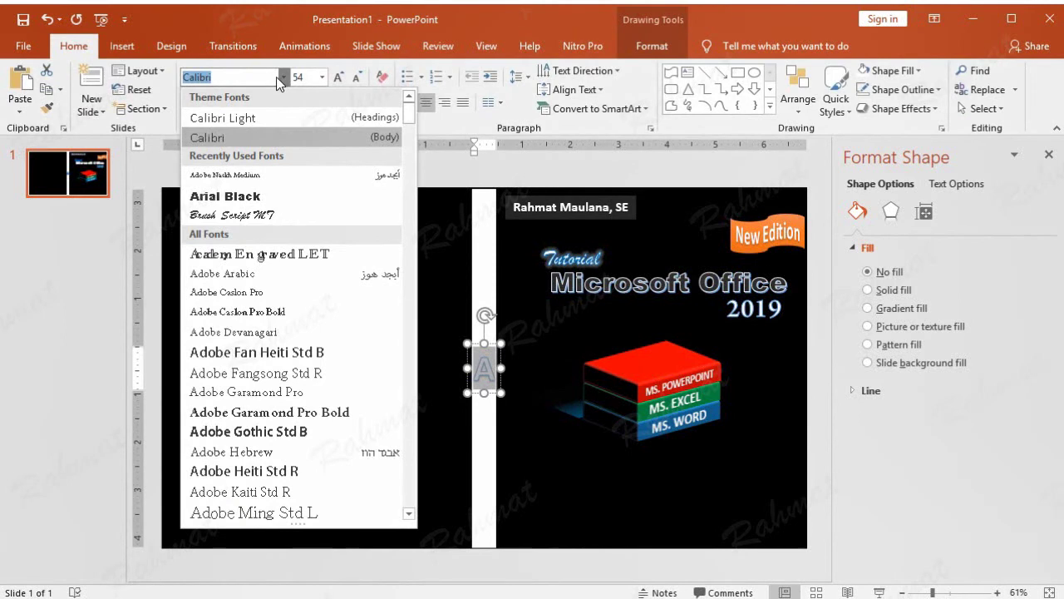
scroll(326, 366, down, 3)
scroll(316, 390, down, 3)
scroll(304, 384, down, 4)
scroll(307, 387, down, 1)
scroll(307, 395, down, 1)
scroll(308, 403, down, 1)
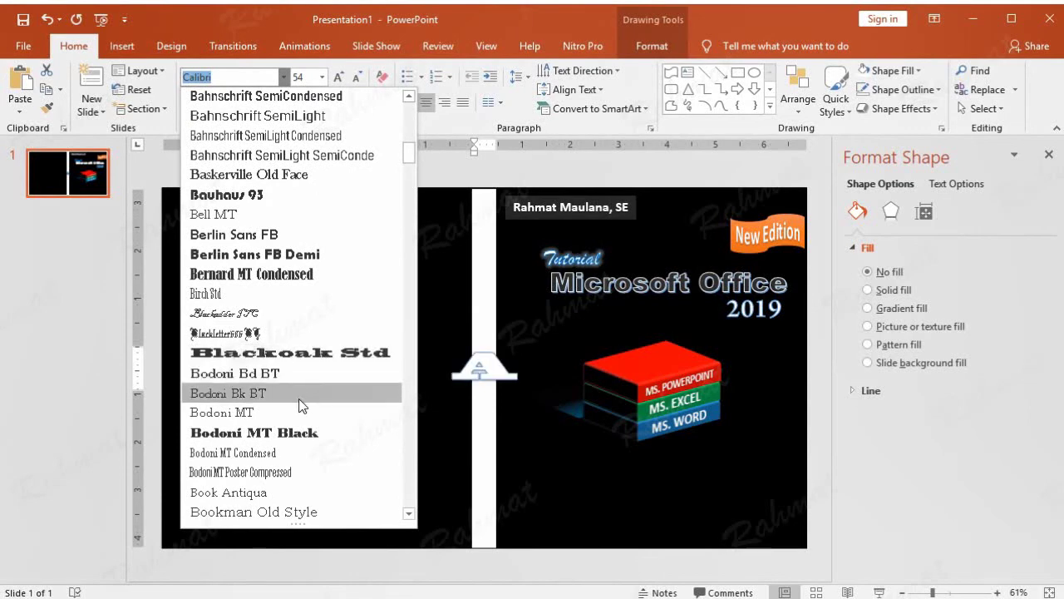
scroll(301, 399, down, 3)
scroll(301, 393, down, 1)
scroll(300, 386, down, 1)
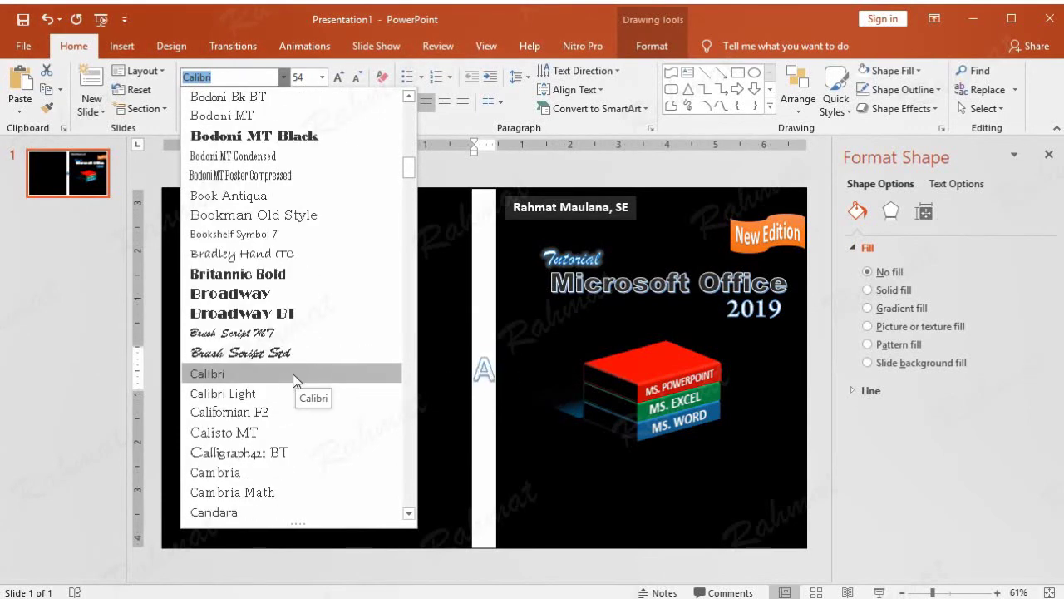
scroll(281, 370, down, 1)
scroll(283, 370, down, 2)
scroll(285, 373, down, 4)
scroll(291, 376, down, 1)
scroll(295, 378, down, 2)
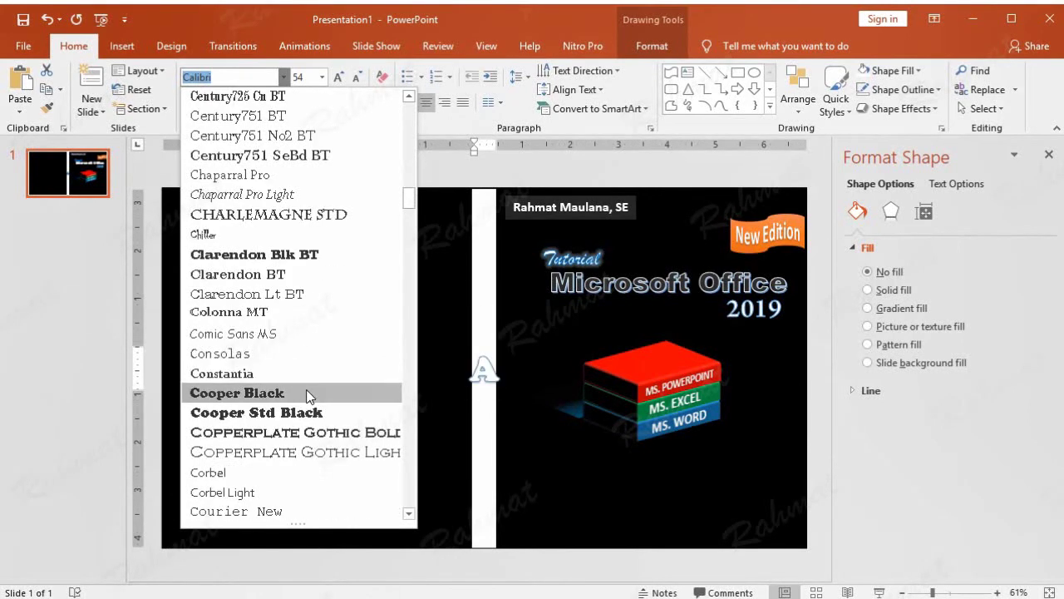
click(309, 412)
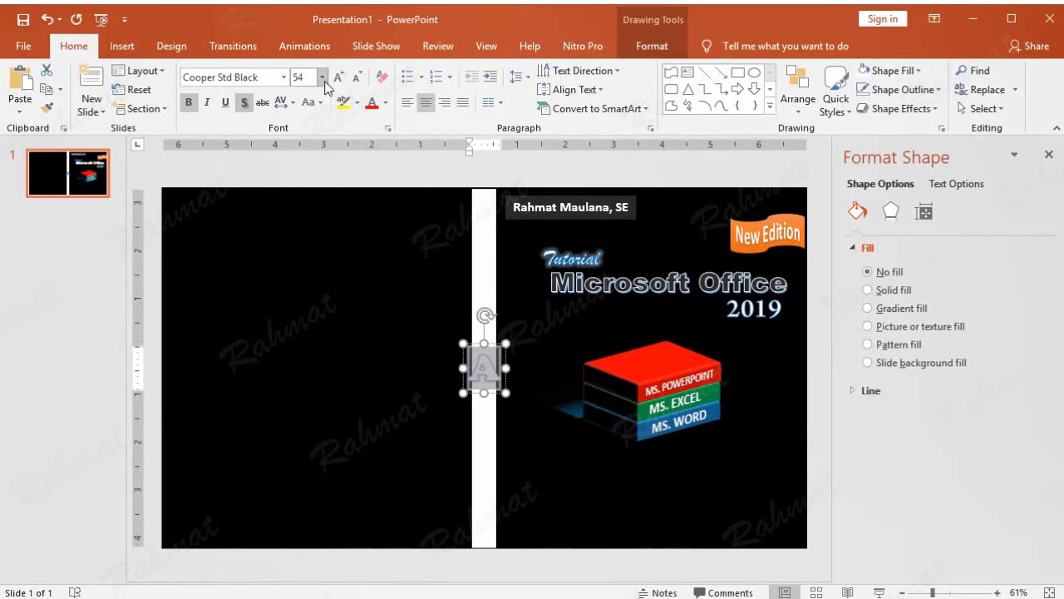
click(322, 78)
click(300, 283)
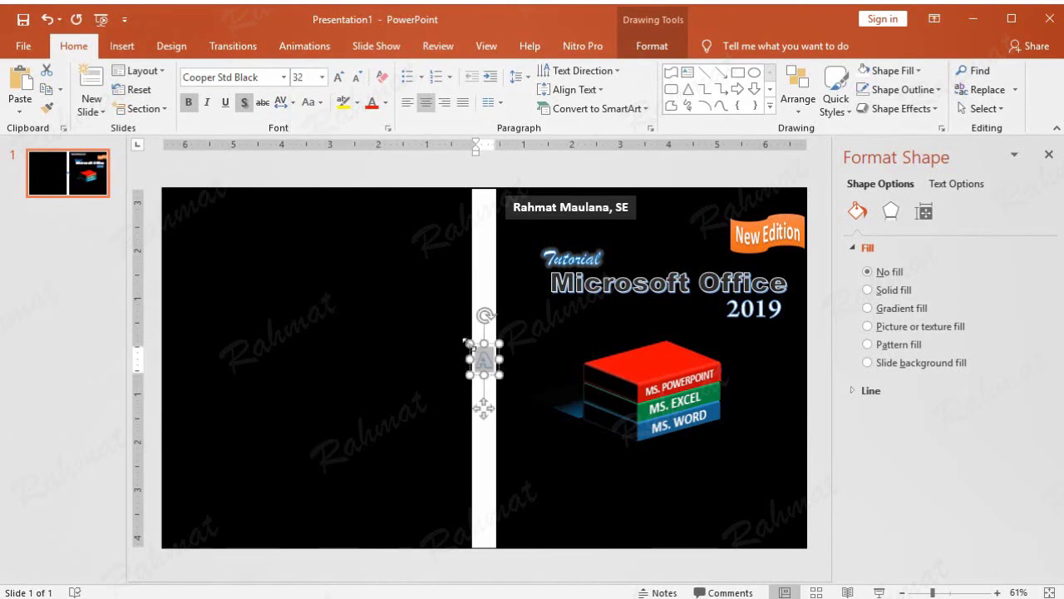
Move the 'A' box to the cover's bottom and make duplicate boxes lettered 'Z' and 'Q'.
drag(492, 350, 684, 497)
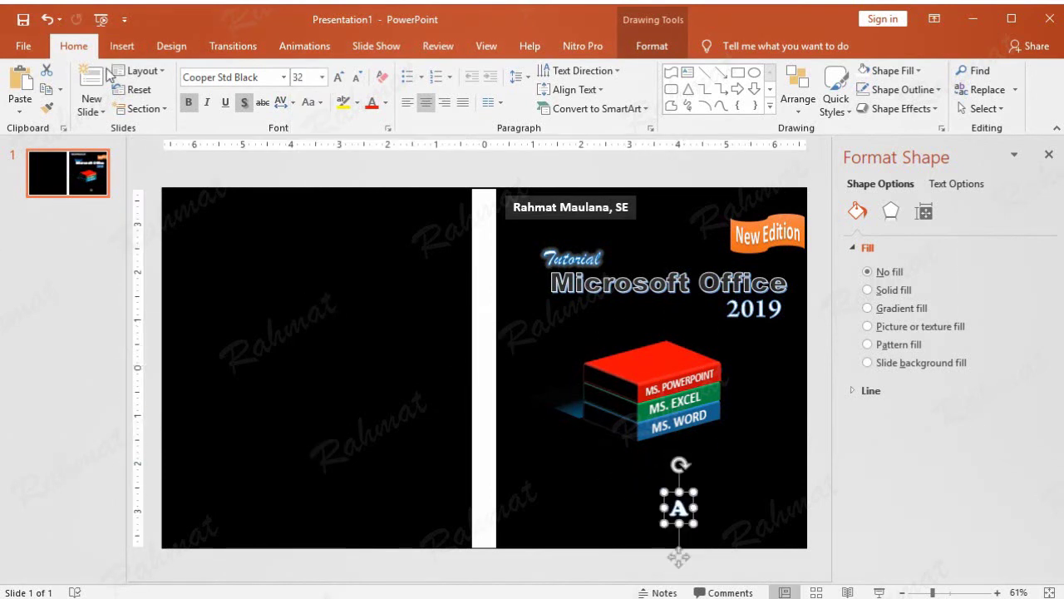
click(20, 83)
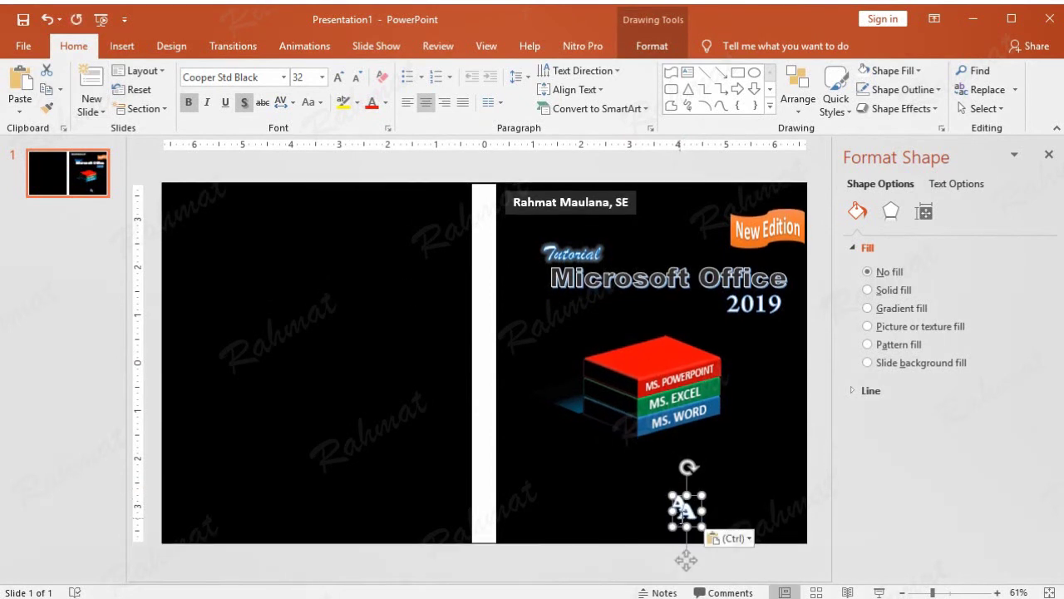
double_click(682, 512)
text(q)
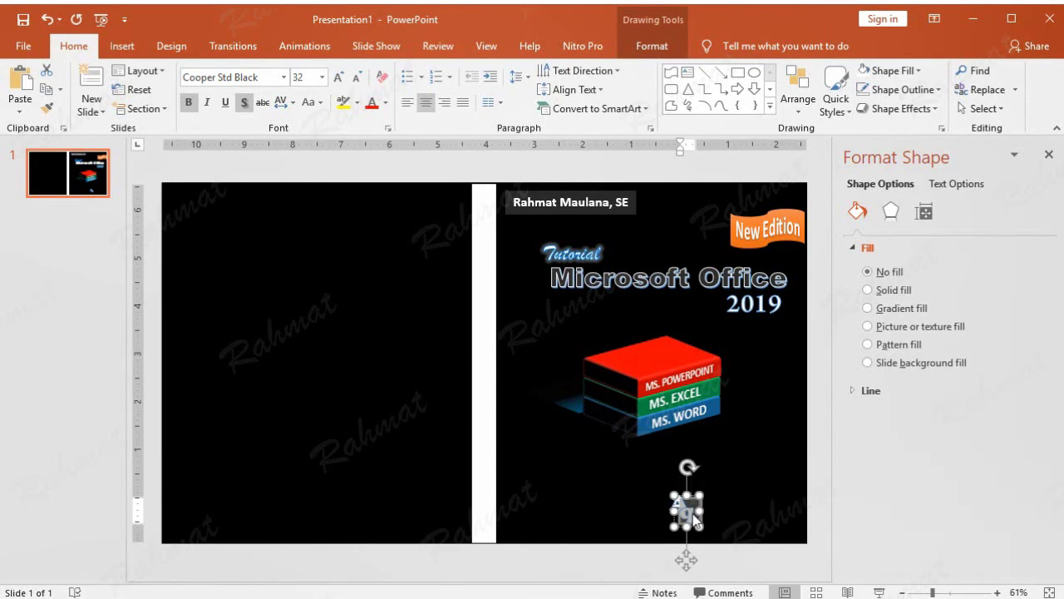
text(Z)
click(20, 87)
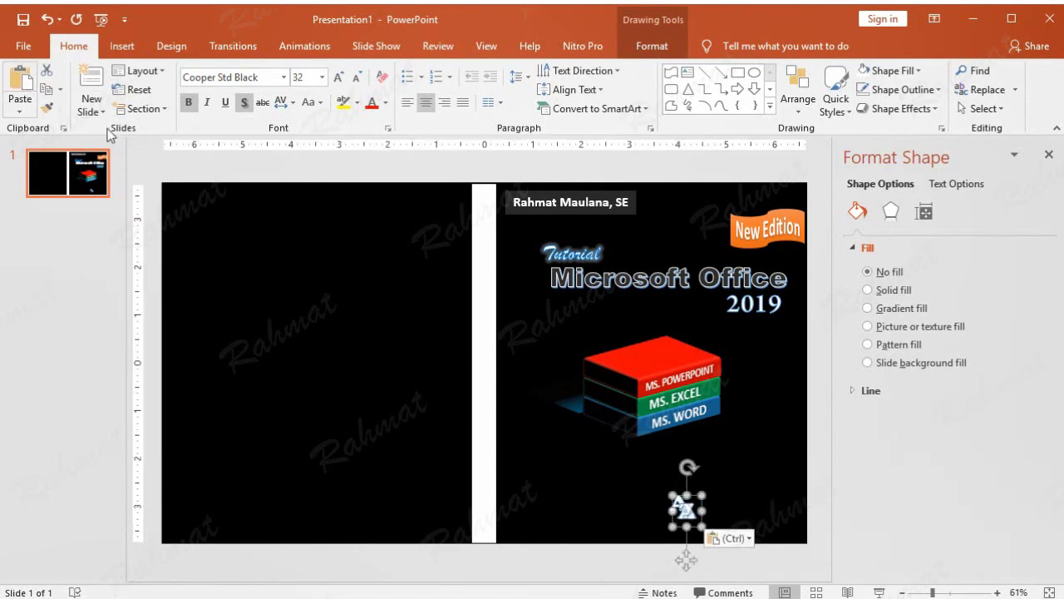
drag(696, 496, 708, 502)
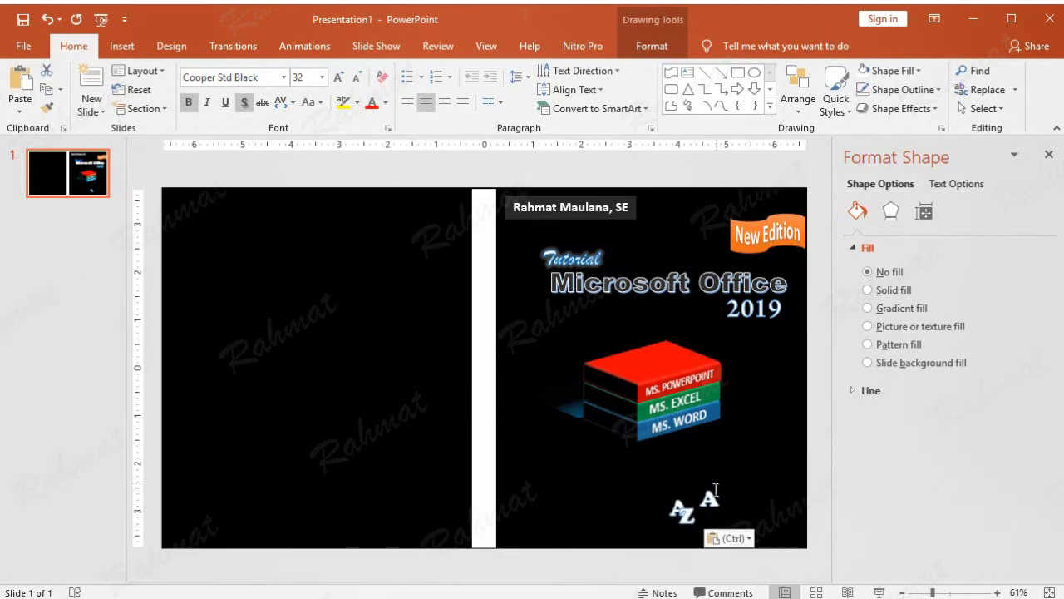
double_click(705, 502)
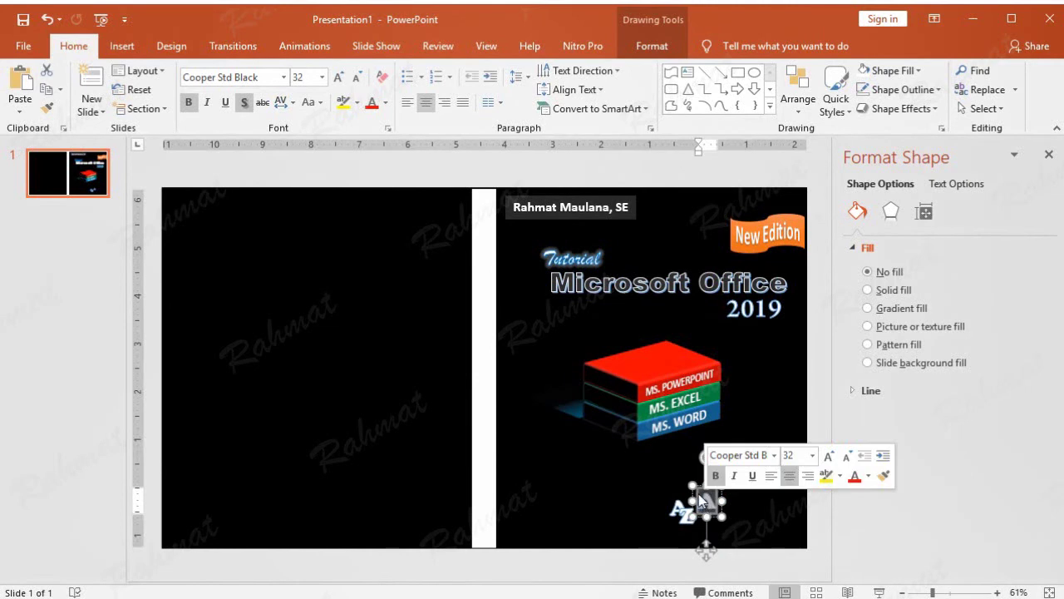
text(Q)
Arrange 'Z' and 'Q' side by side and bring the 'A' box to the front.
drag(717, 486, 712, 499)
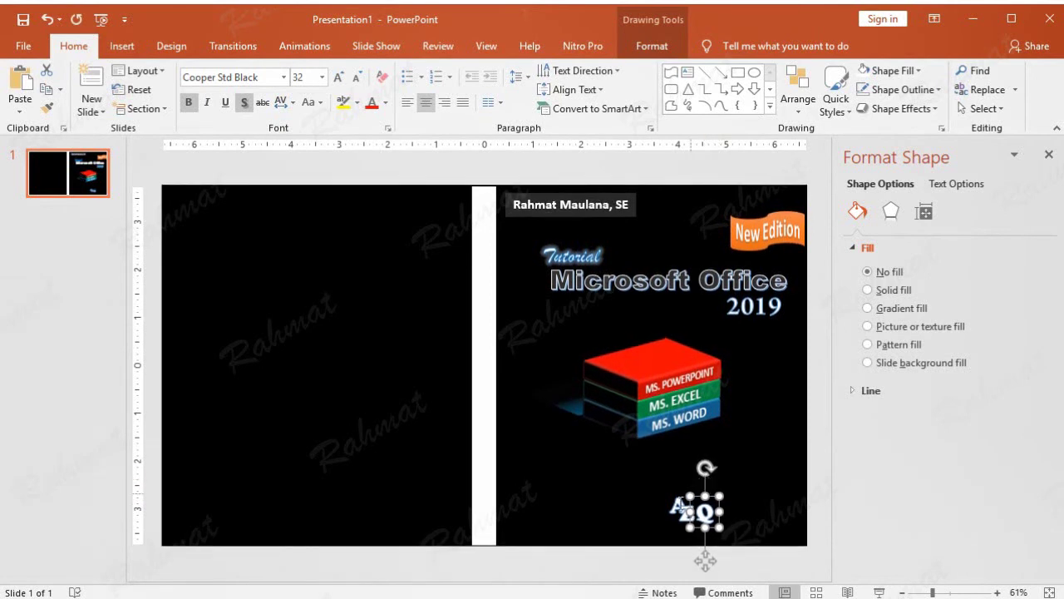
drag(705, 561, 686, 561)
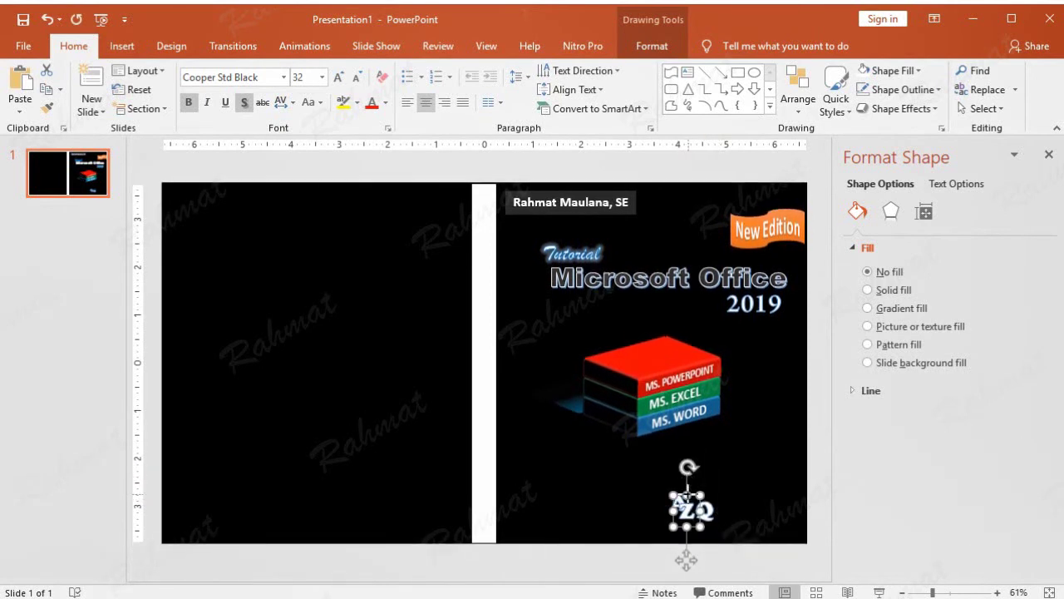
right_click(686, 561)
click(832, 279)
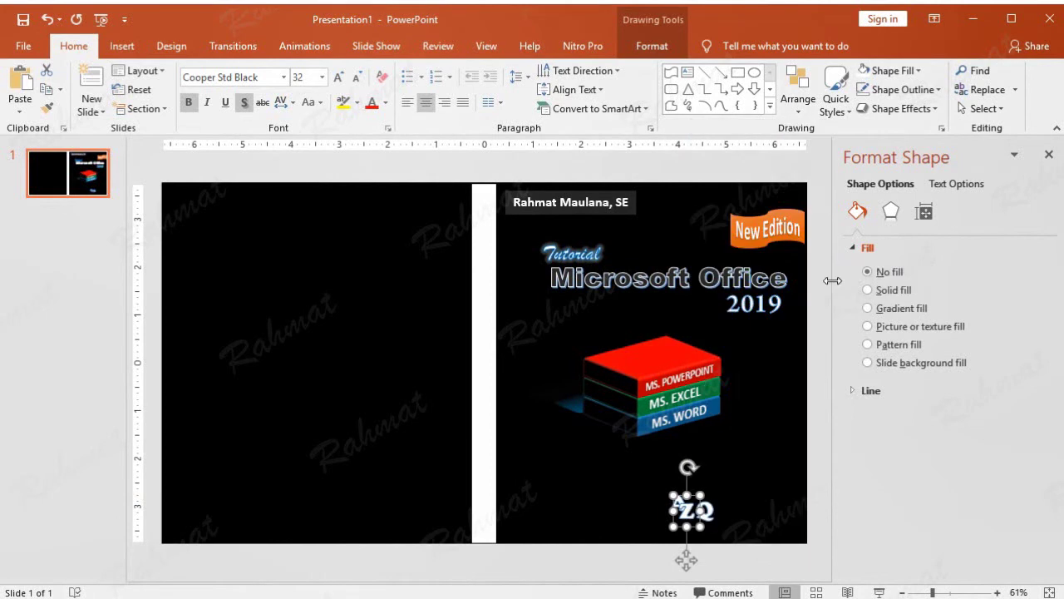
click(680, 499)
right_click(677, 559)
mouse_move(740, 272)
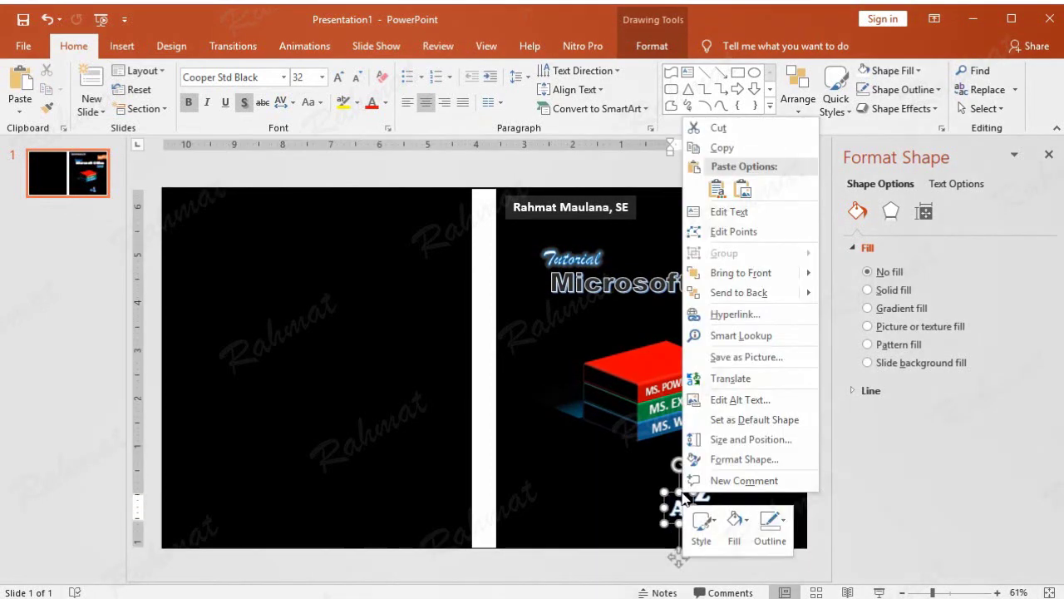
click(873, 275)
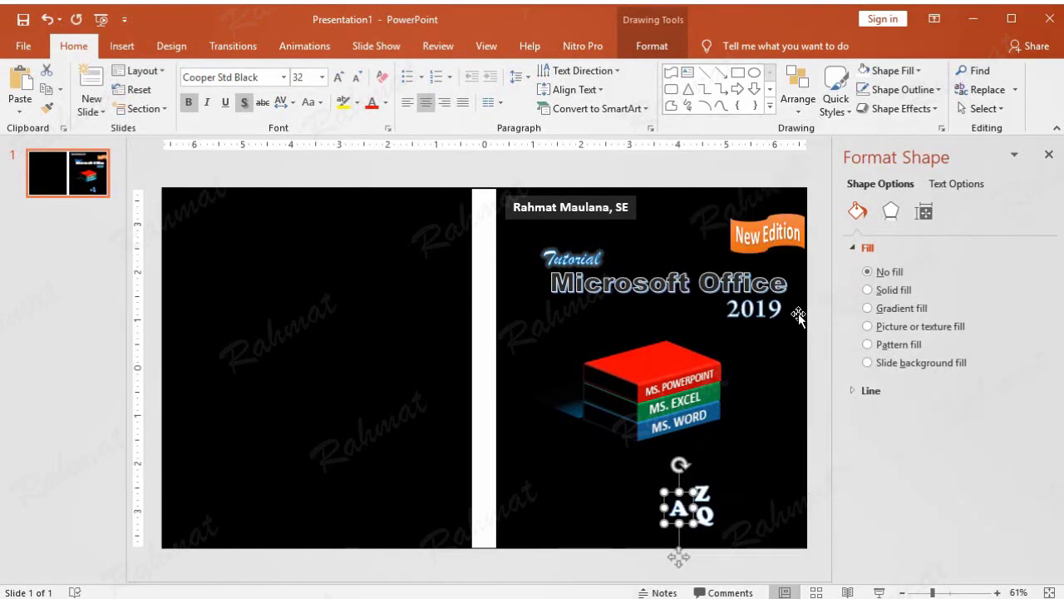
drag(669, 491, 660, 446)
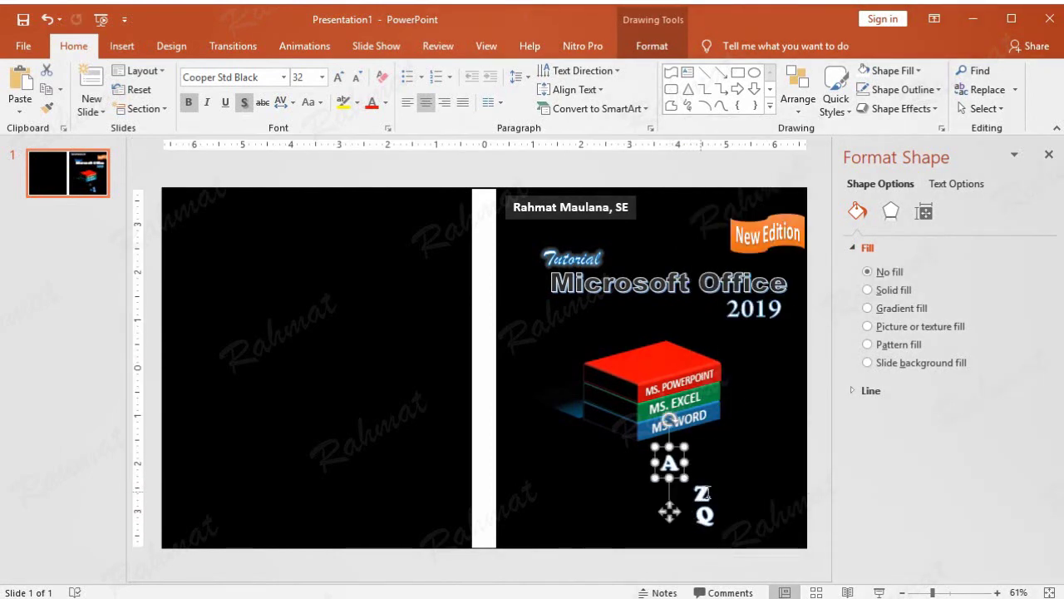
click(705, 494)
click(704, 478)
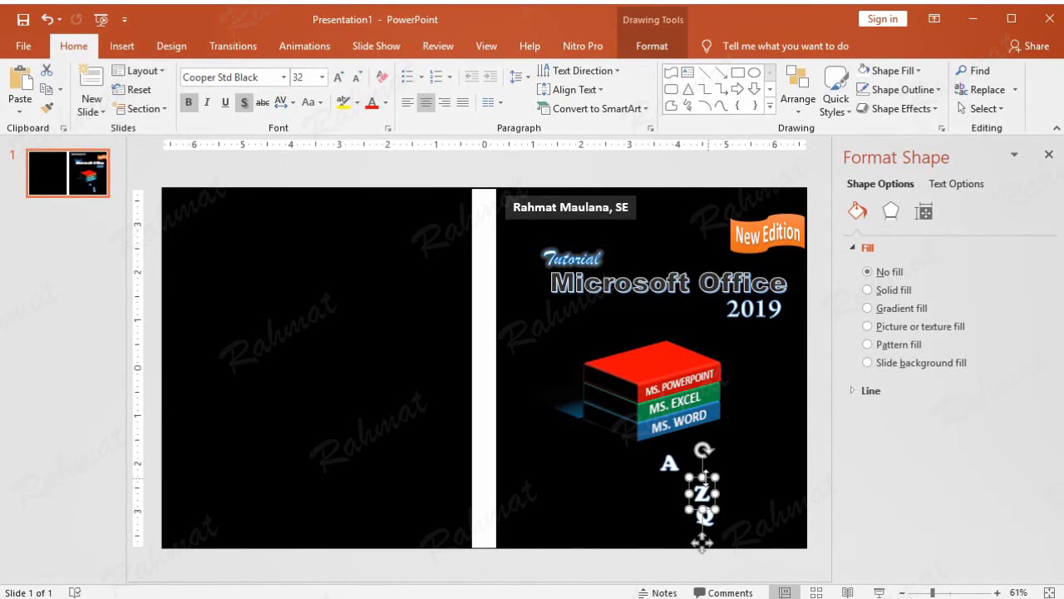
drag(709, 479, 691, 502)
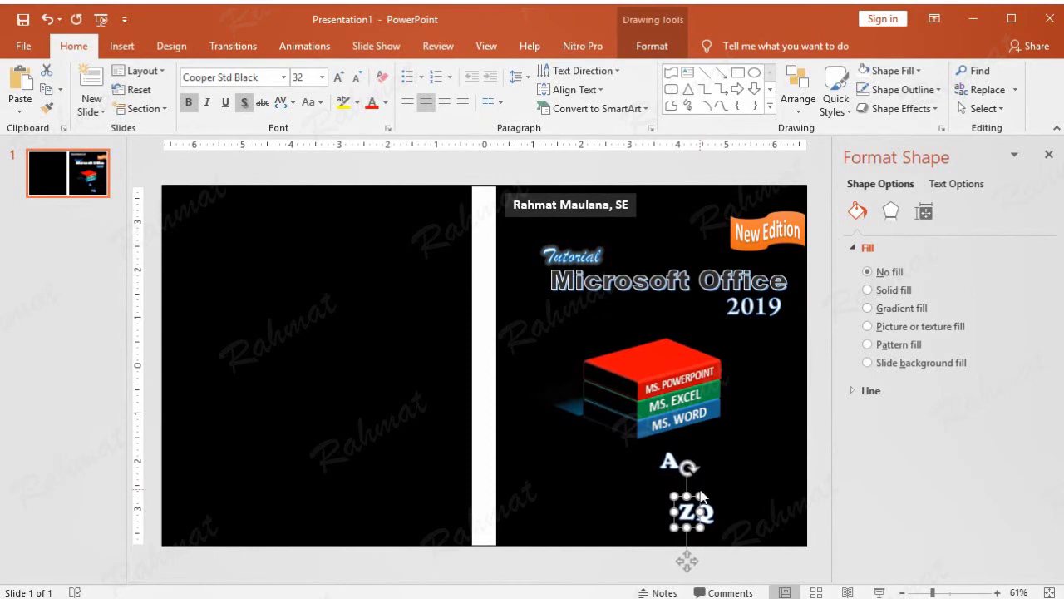
Stack the 'A' over the 'ZQ' letters as a logo and nudge it right.
click(680, 456)
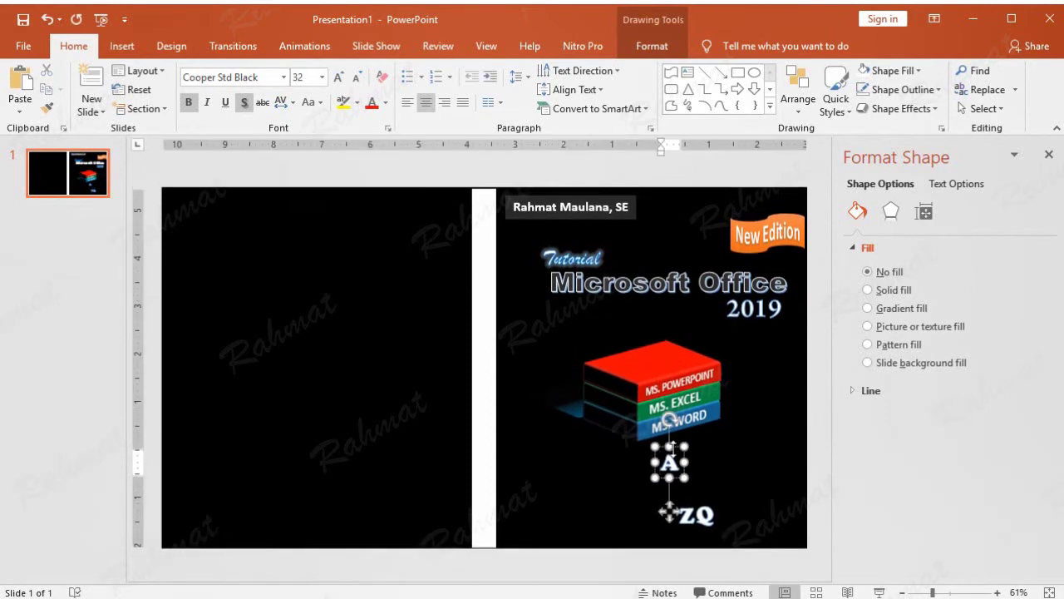
drag(679, 453, 702, 489)
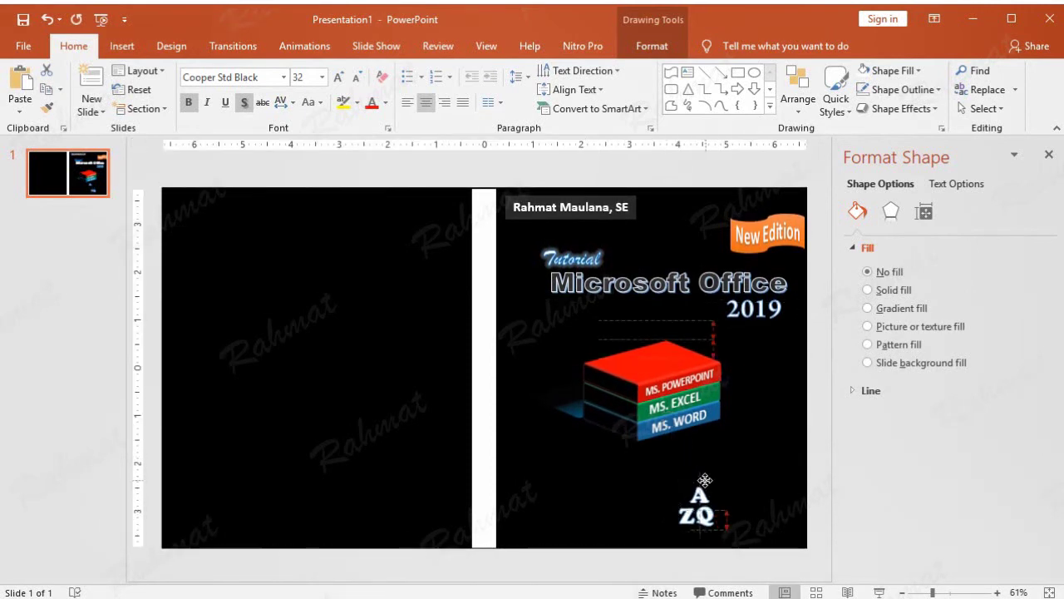
click(779, 487)
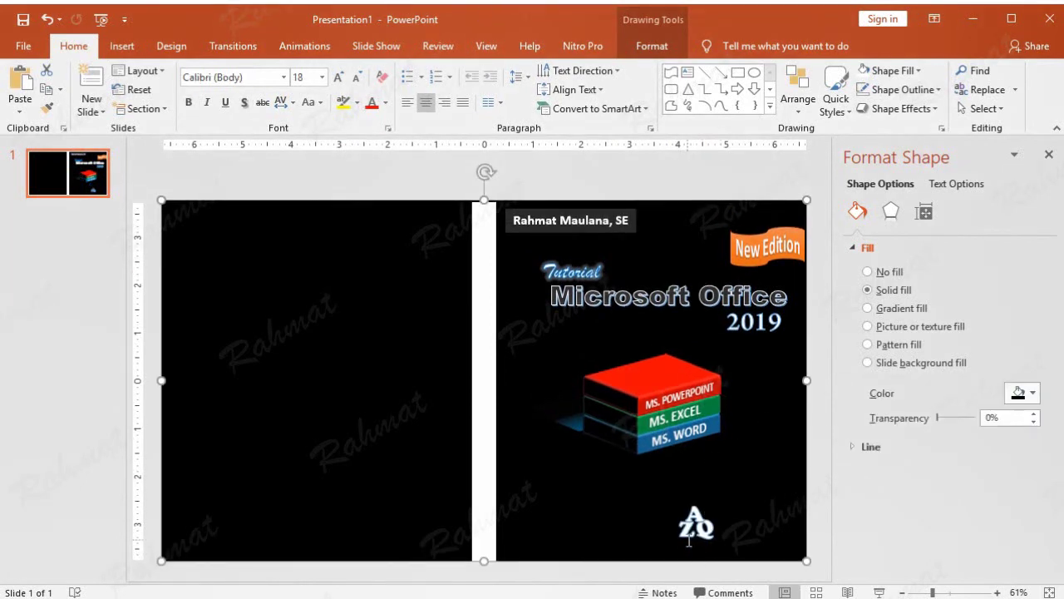
click(688, 541)
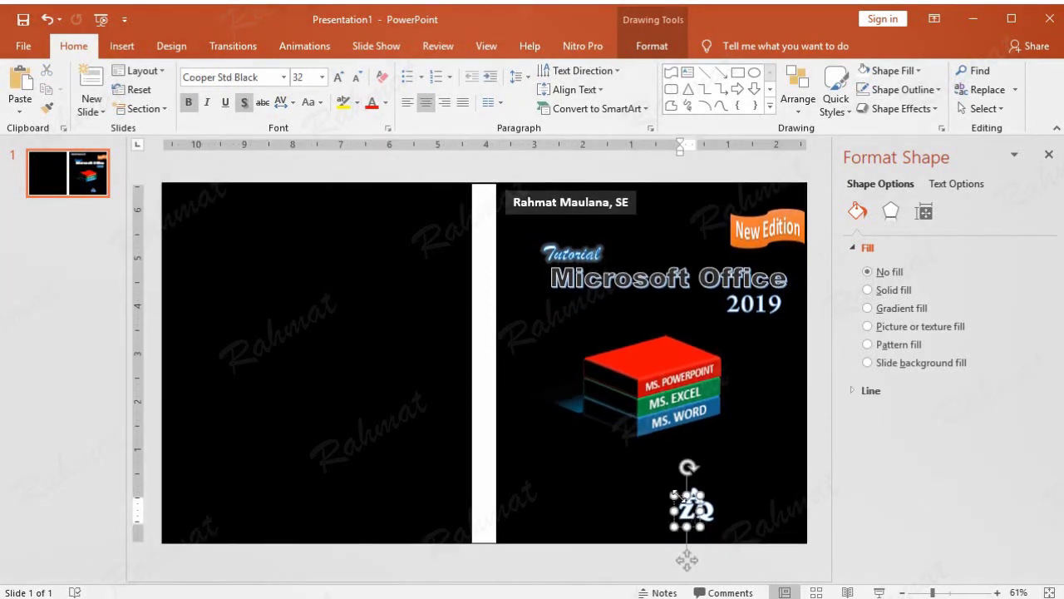
click(685, 494)
key(Right)
key(Right)
click(782, 460)
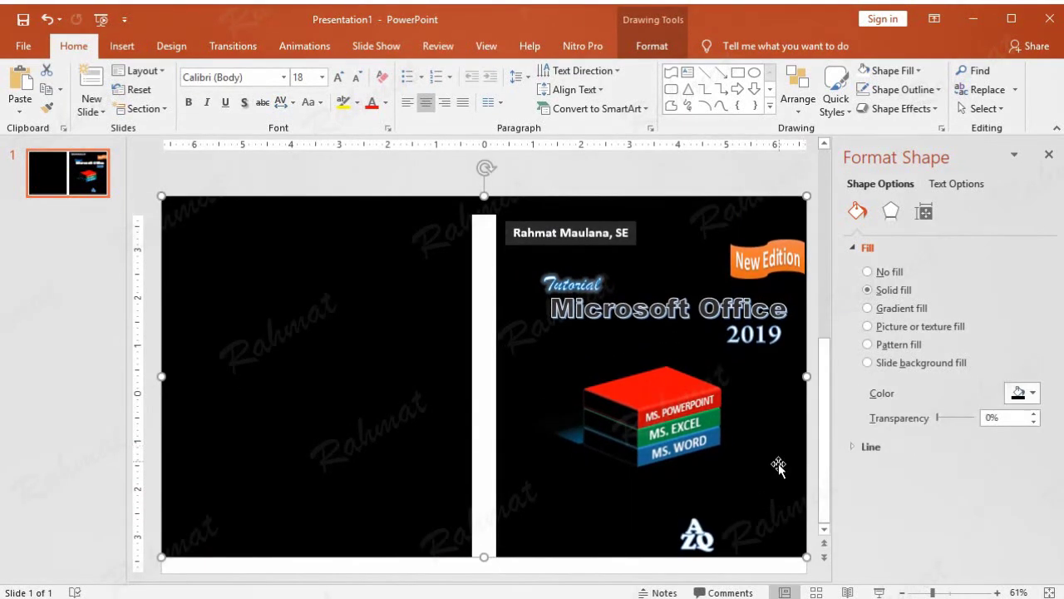
scroll(811, 399, down, 1)
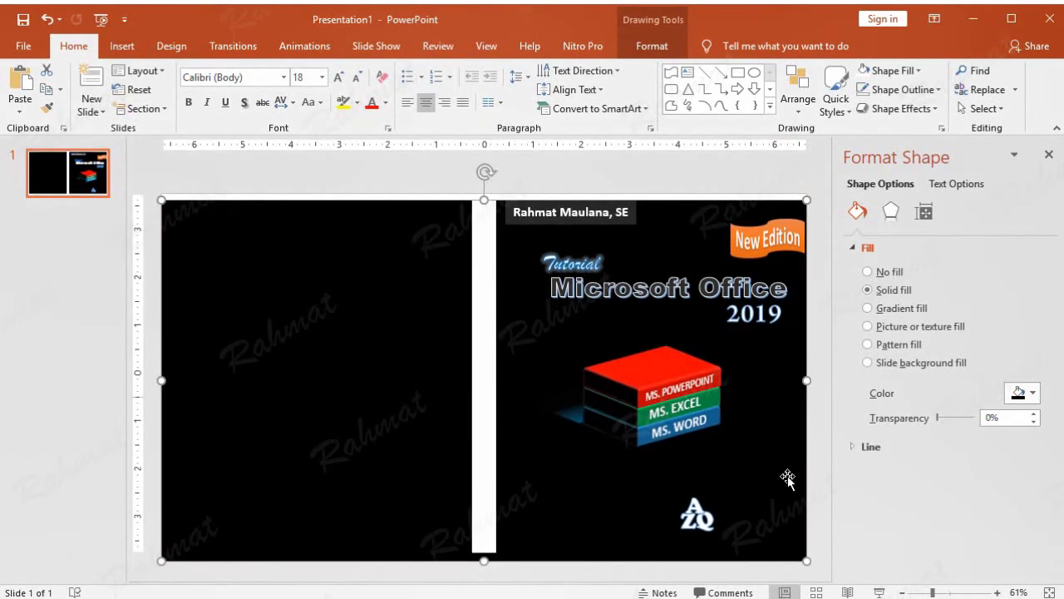
scroll(404, 266, down, 1)
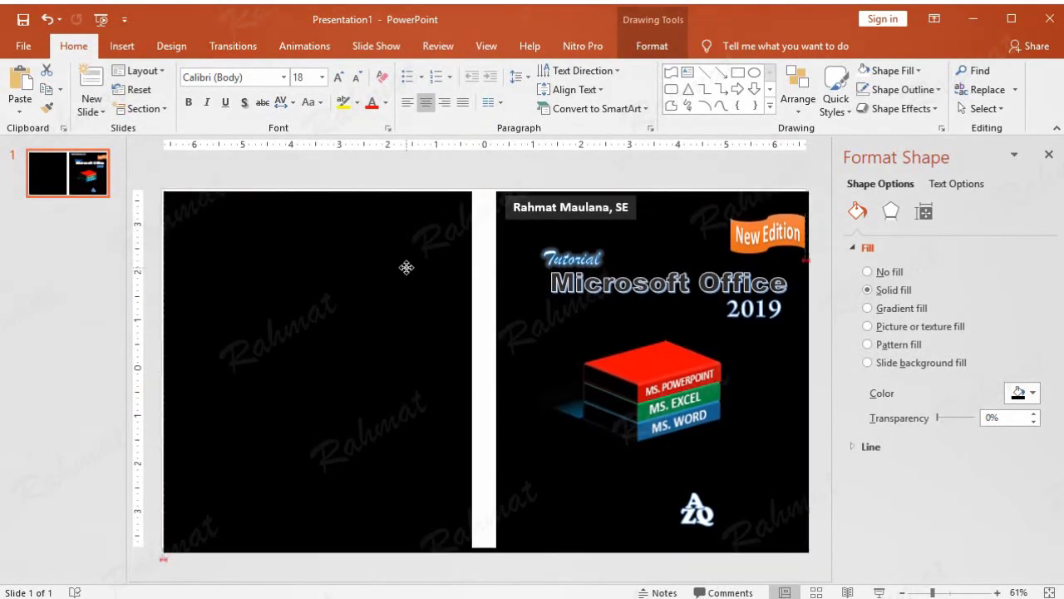
scroll(403, 266, up, 1)
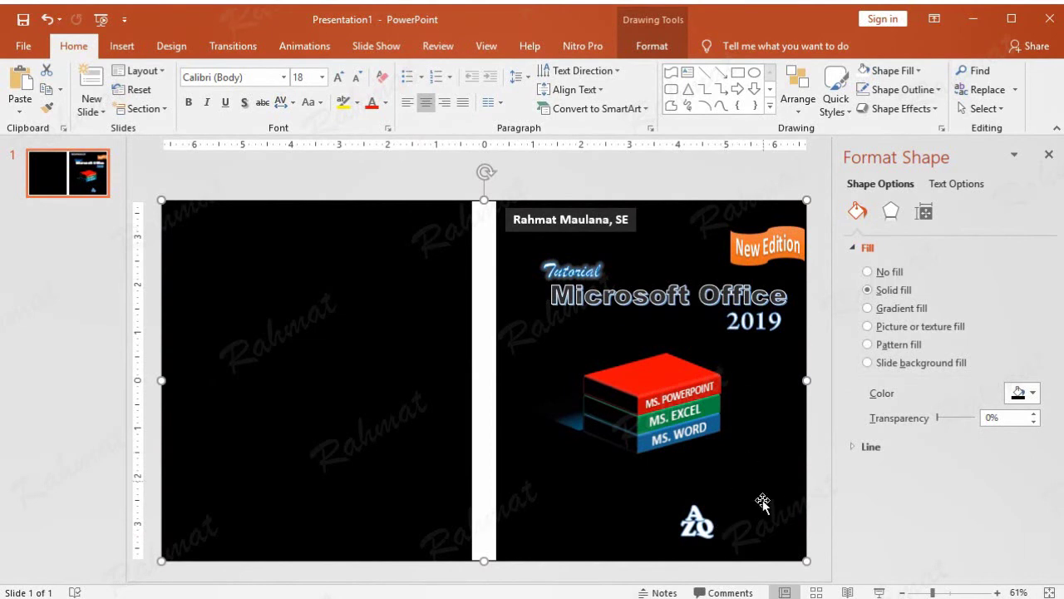
Insert a WordArt text box reading 'Net'.
click(132, 48)
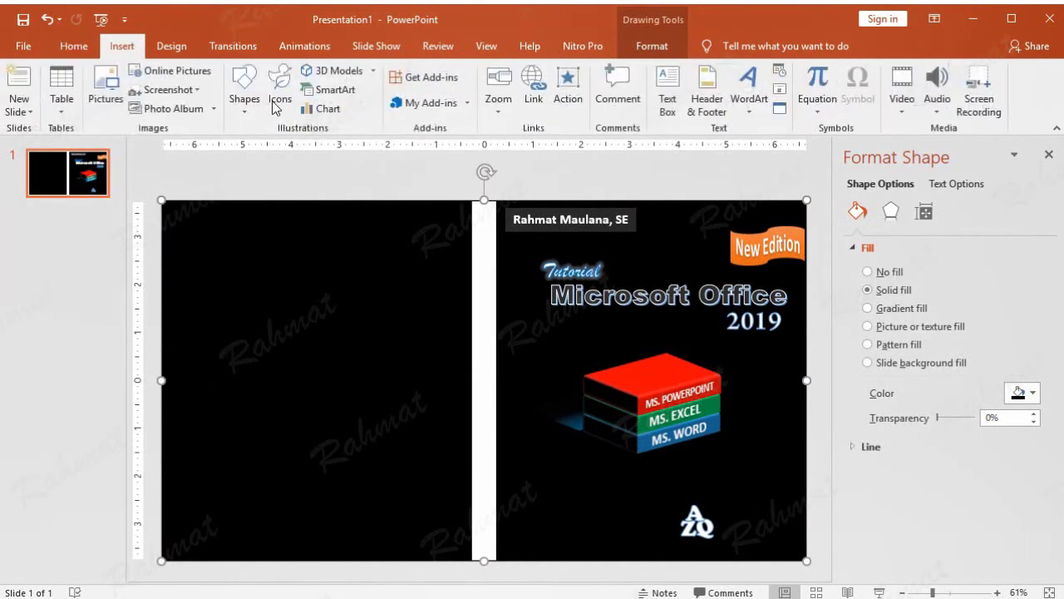
click(748, 117)
click(888, 143)
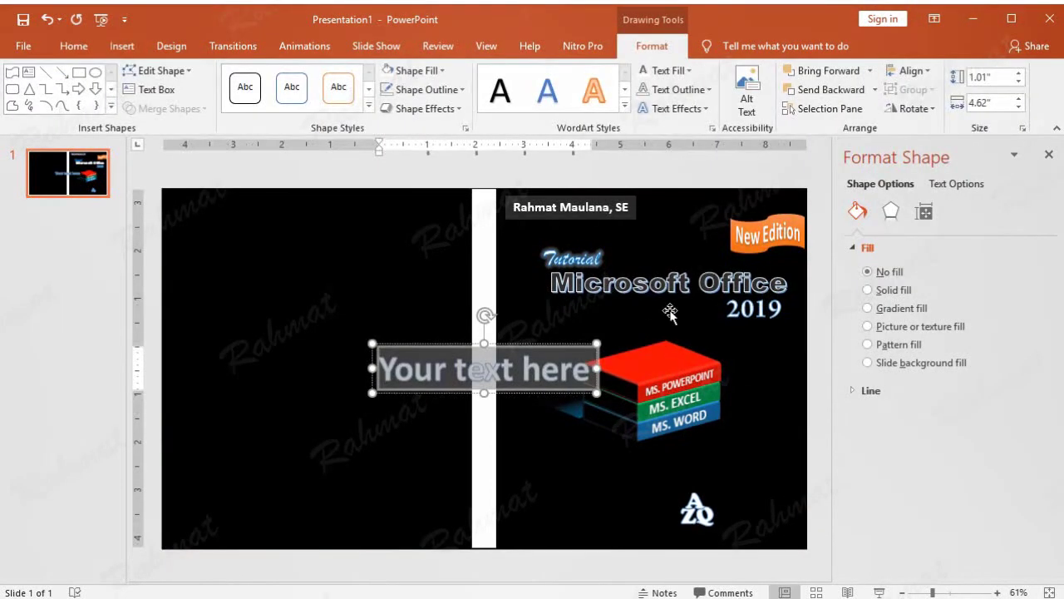
text(nET)
key(BackSpace)
key(BackSpace)
key(BackSpace)
text(Net)
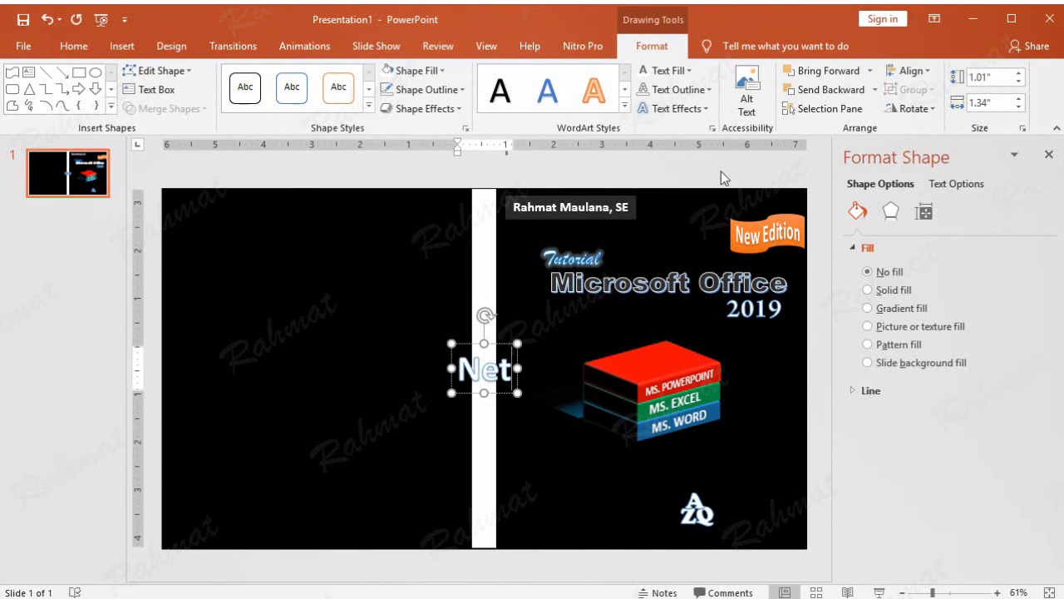
Make the 'Net' text 16 pt and change its text outline.
double_click(474, 368)
click(73, 45)
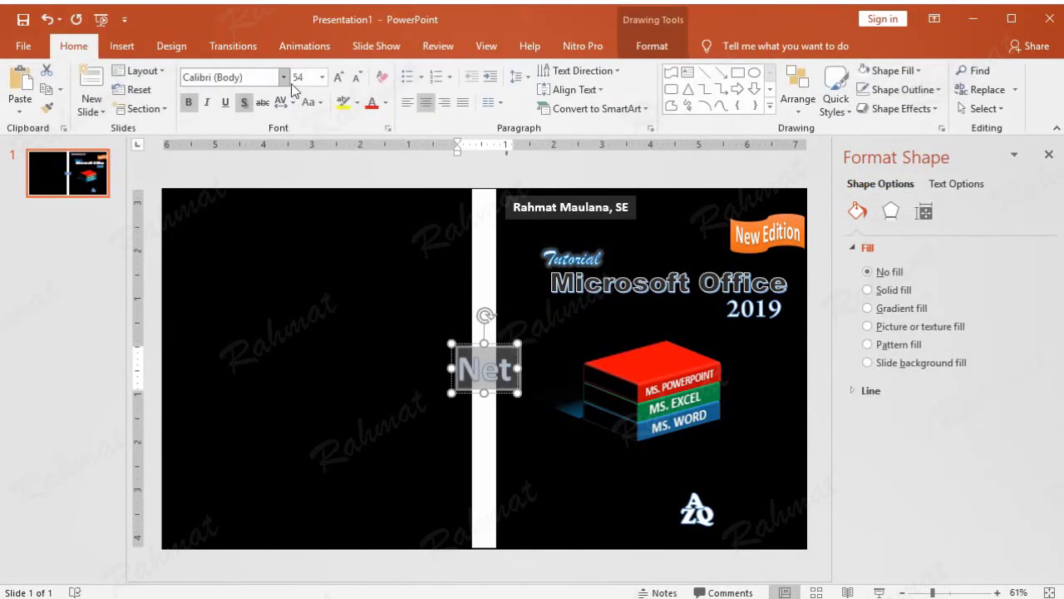
click(322, 76)
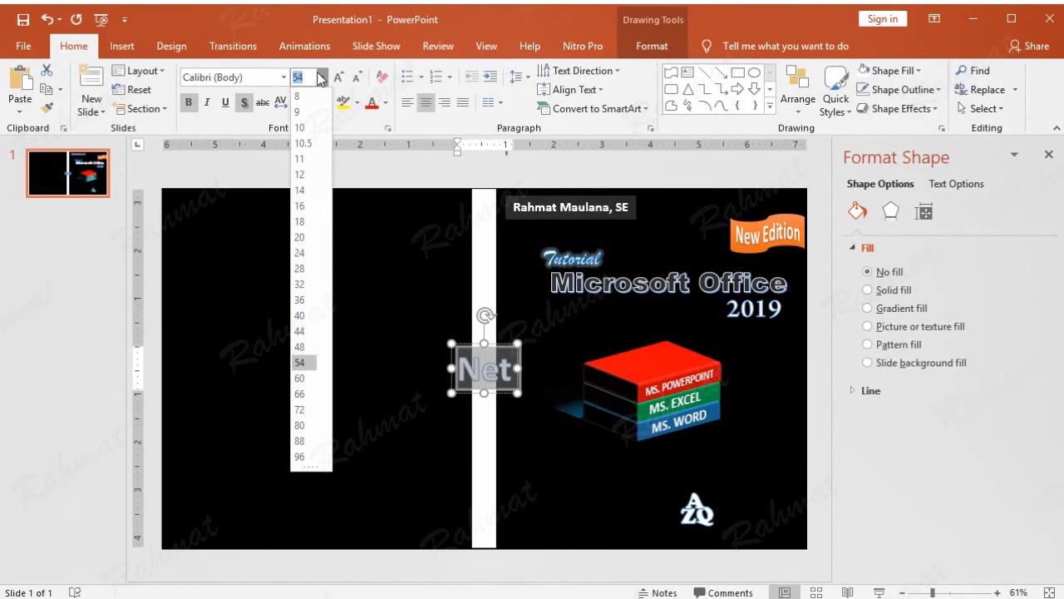
click(301, 207)
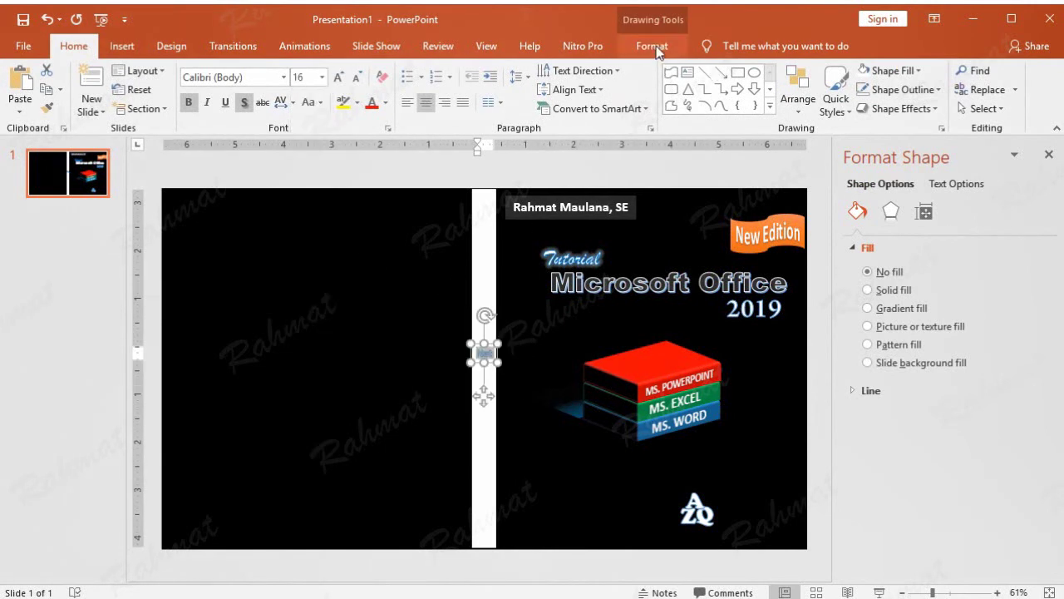
click(657, 49)
click(672, 89)
click(670, 264)
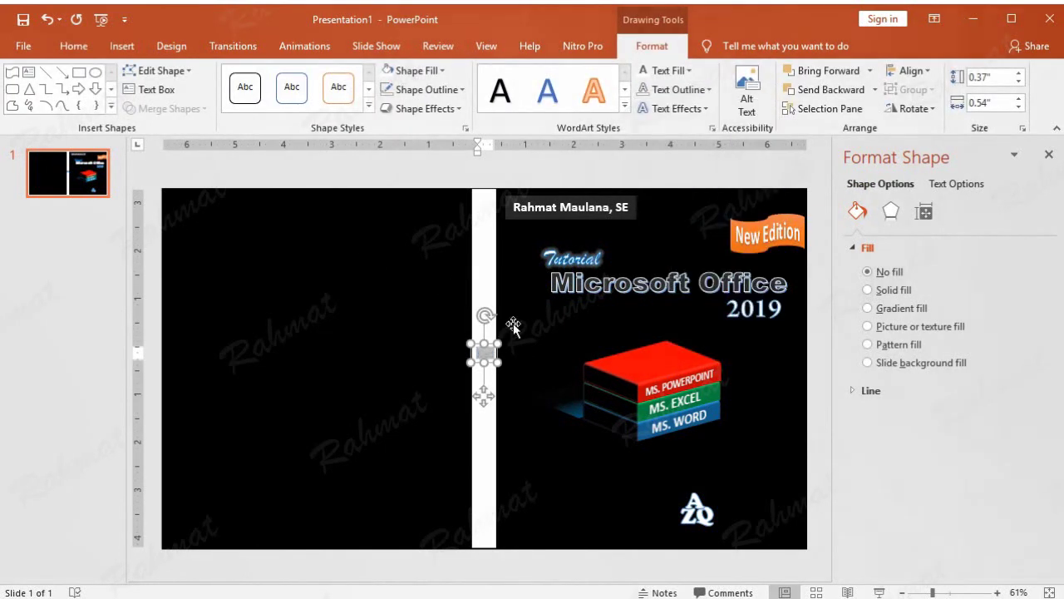
Drag 'Net' right beside the AZQ logo at the bottom-right of the front cover.
drag(490, 346, 731, 499)
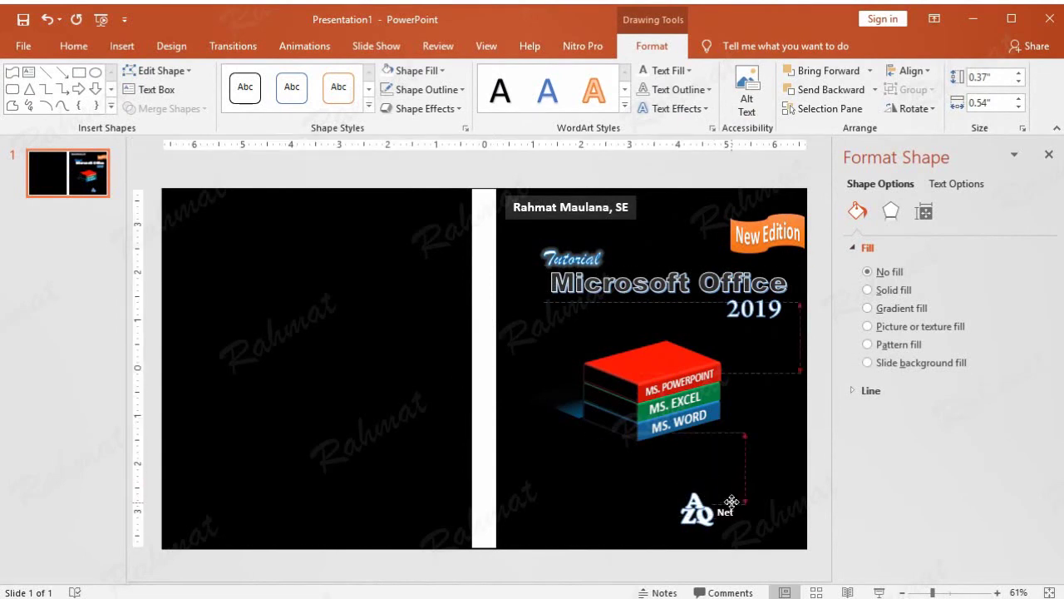
drag(731, 499, 731, 502)
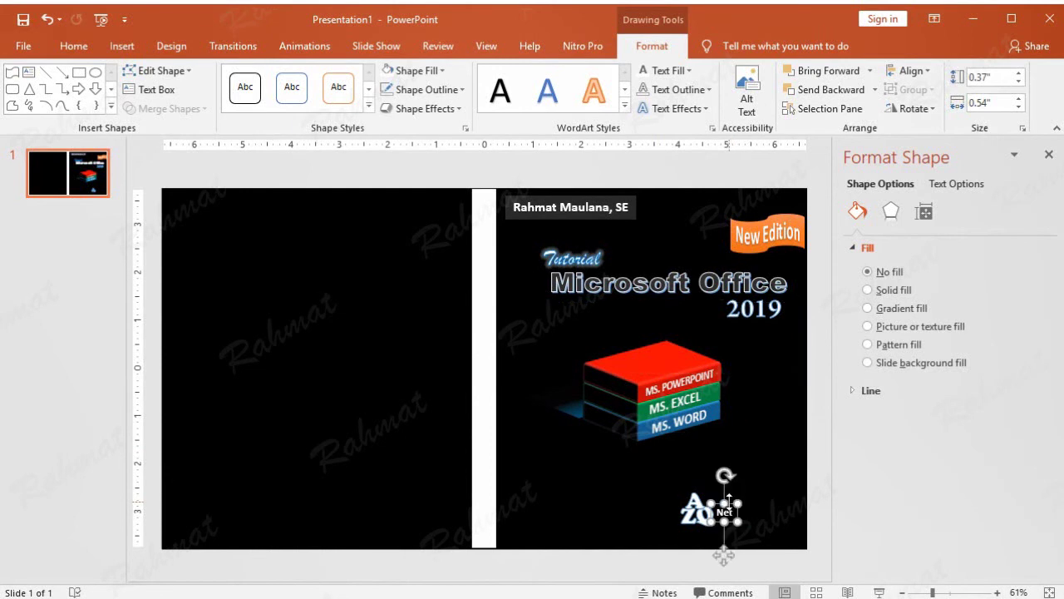
click(73, 46)
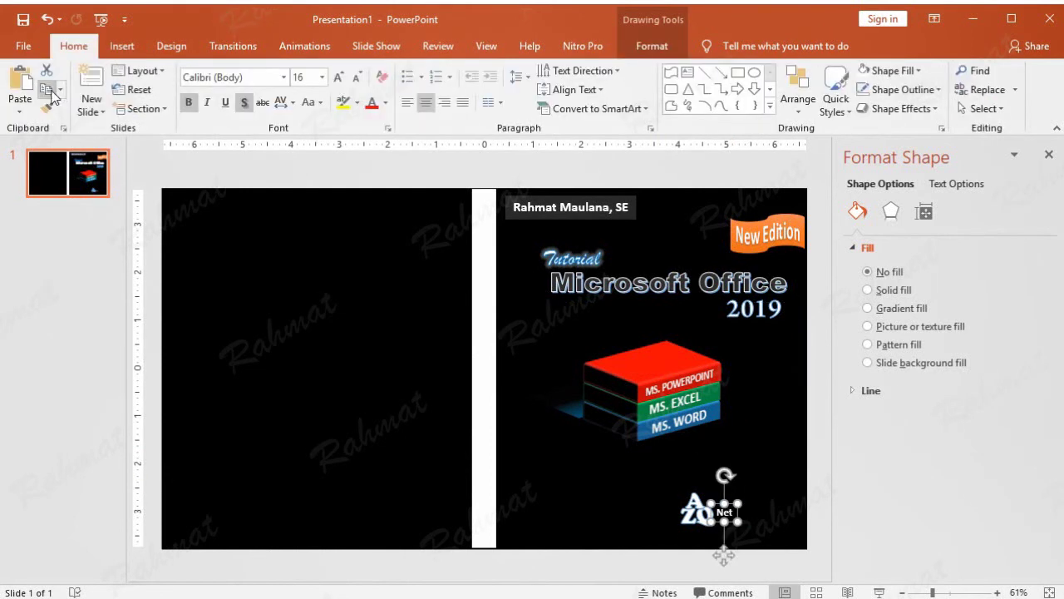
Duplicate the Net box, retype it as 'Publisher', and place it under Net.
click(25, 83)
double_click(730, 517)
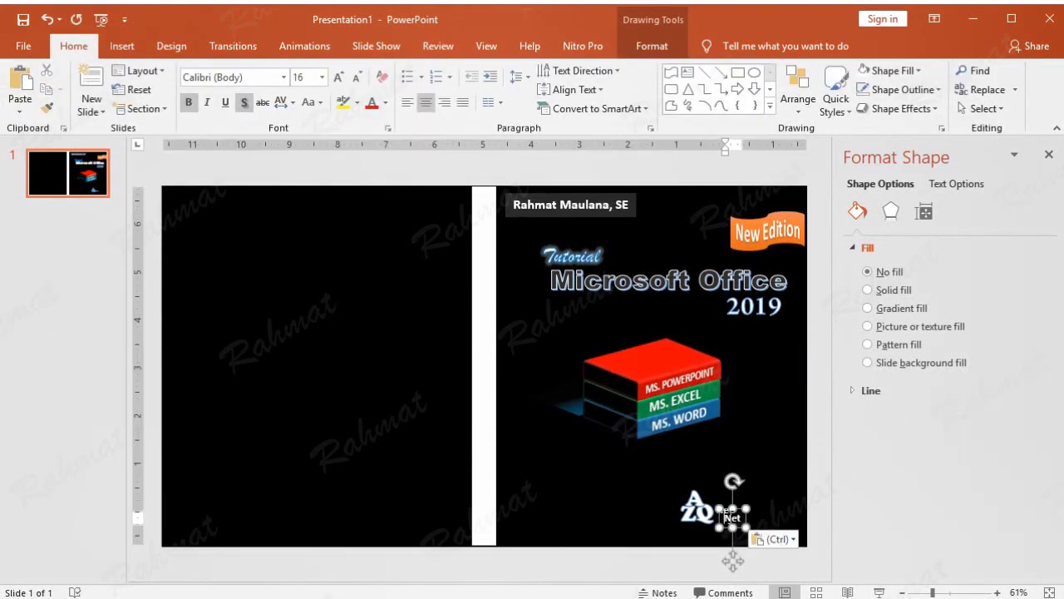
text(Pu)
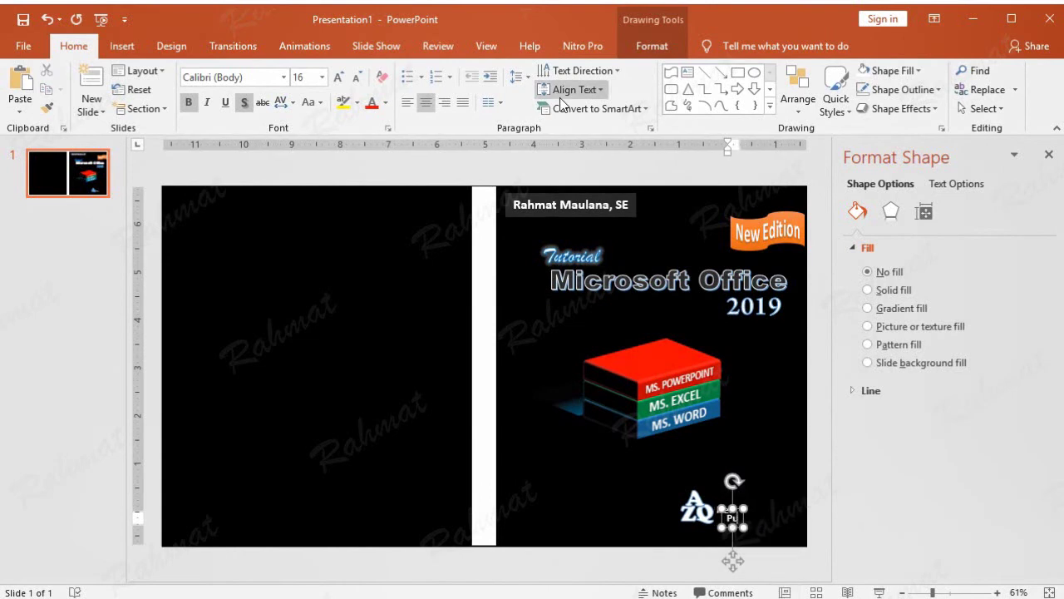
text(blisher)
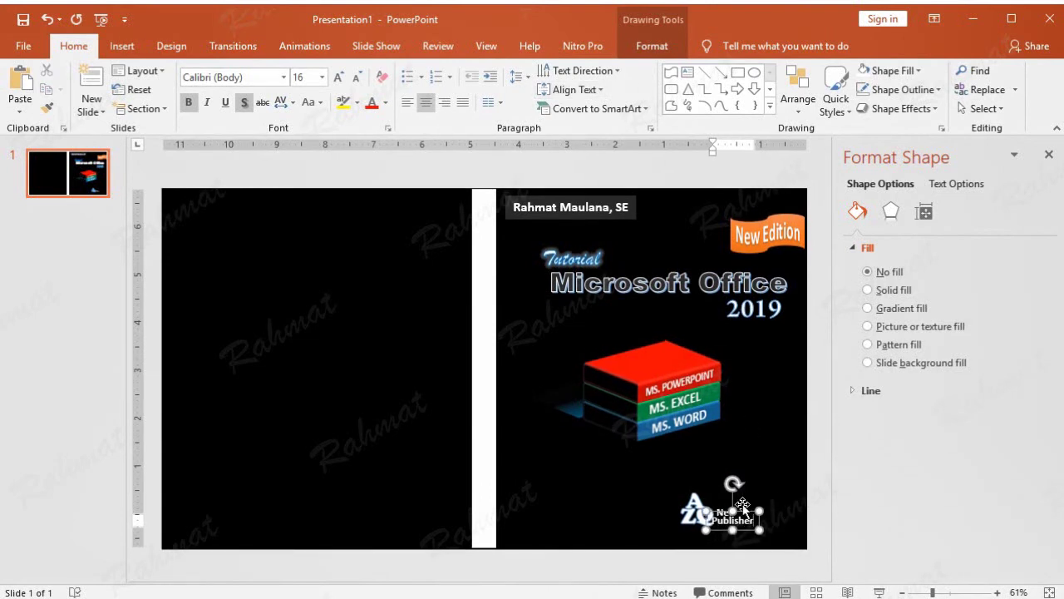
drag(746, 518, 752, 520)
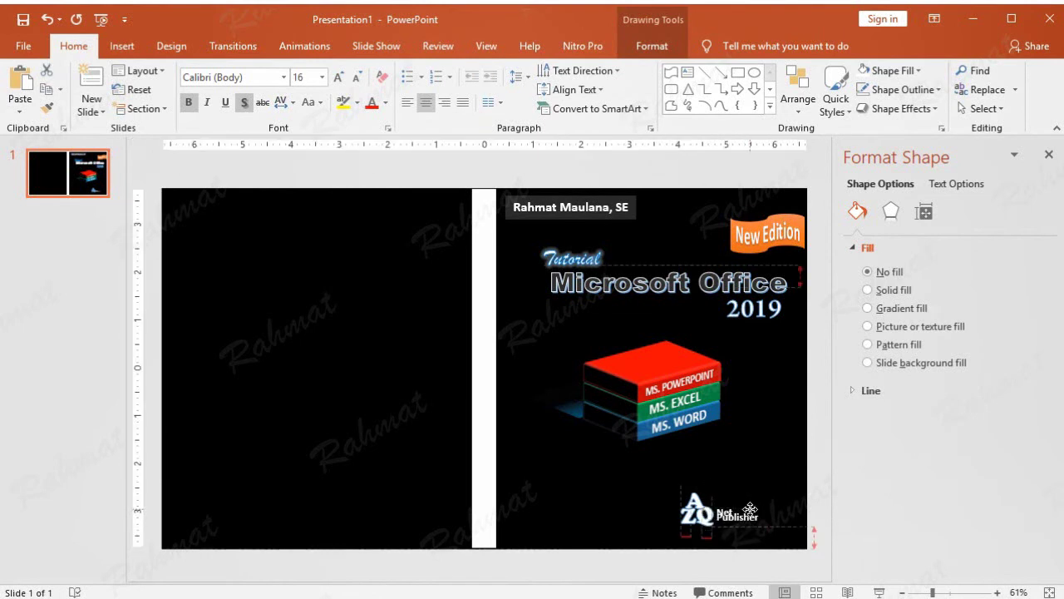
click(813, 566)
Group AZQ, Net and Publisher into one logo and nudge it into the bottom-right corner.
drag(810, 573, 651, 485)
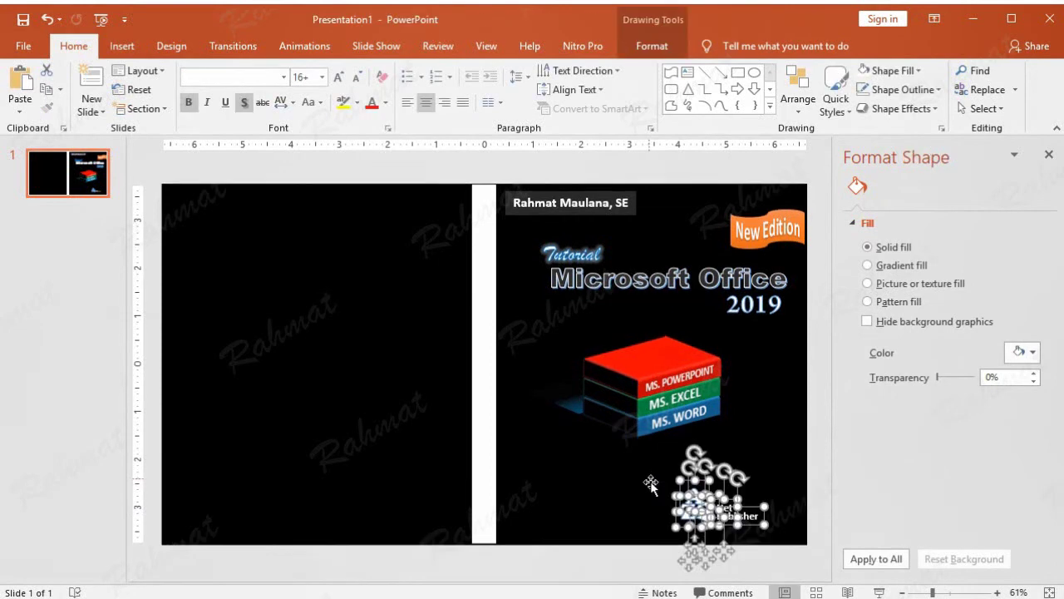
right_click(748, 510)
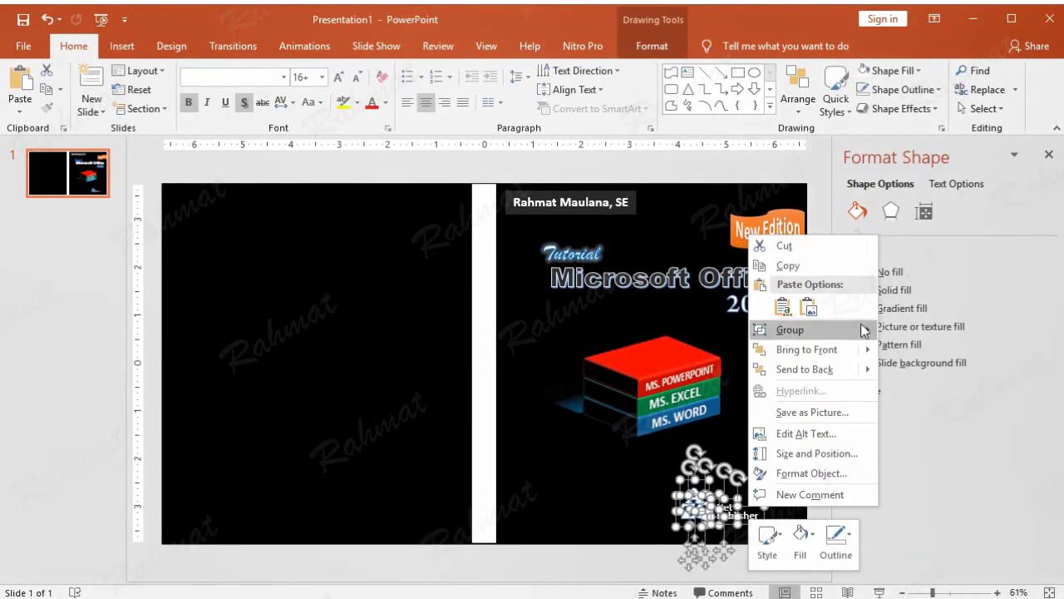
click(907, 329)
key(Right)
key(Right)
key(Down)
key(Down)
key(Down)
key(Right)
key(Right)
key(Right)
key(Right)
key(Right)
key(Right)
key(Down)
key(Down)
key(Right)
key(Right)
key(Right)
key(Right)
key(Right)
key(Right)
key(Down)
key(Down)
key(Down)
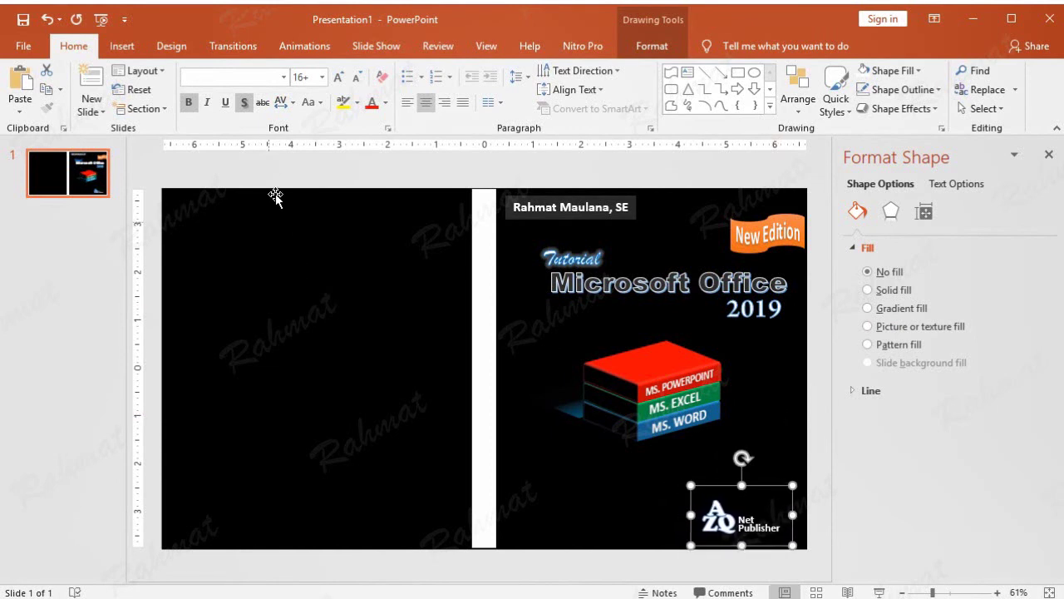
click(315, 174)
Insert a WordArt text box reading 'Tutorial Microsoft Office'.
click(122, 46)
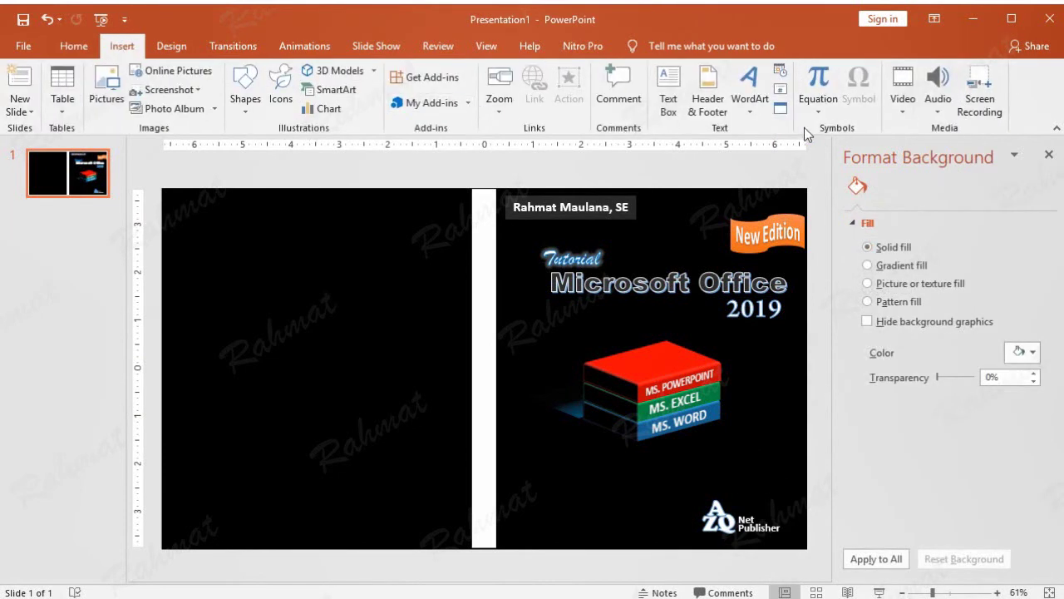
click(749, 83)
click(893, 143)
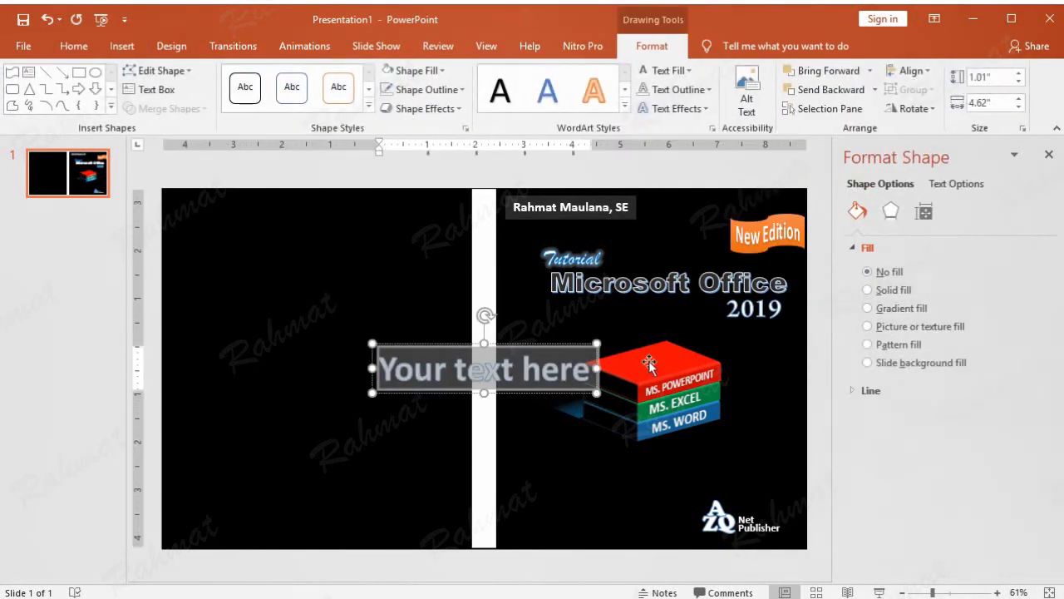
text(Tutorial)
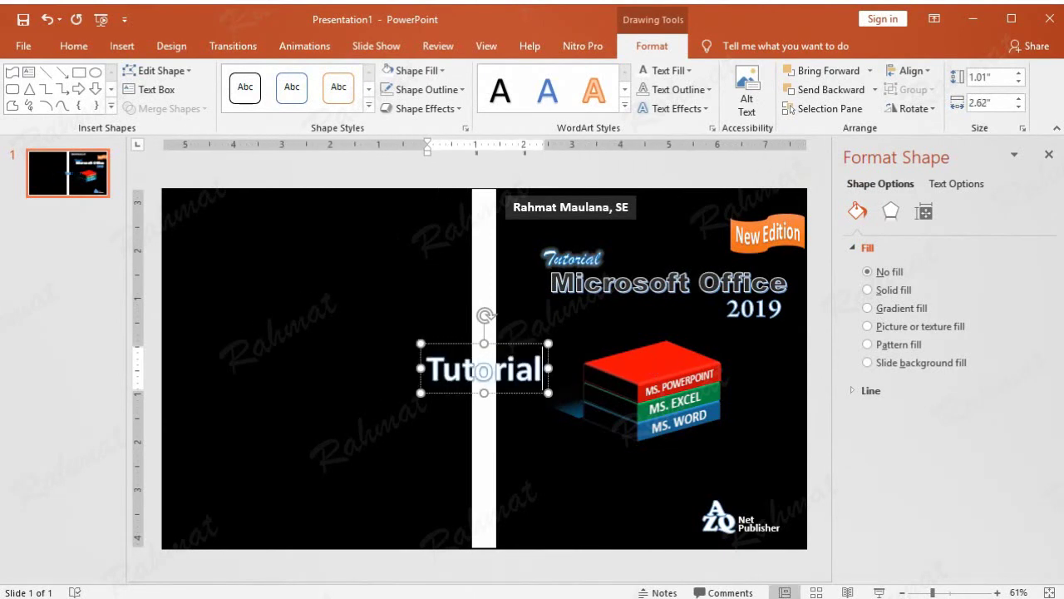
text( Microsoft Office)
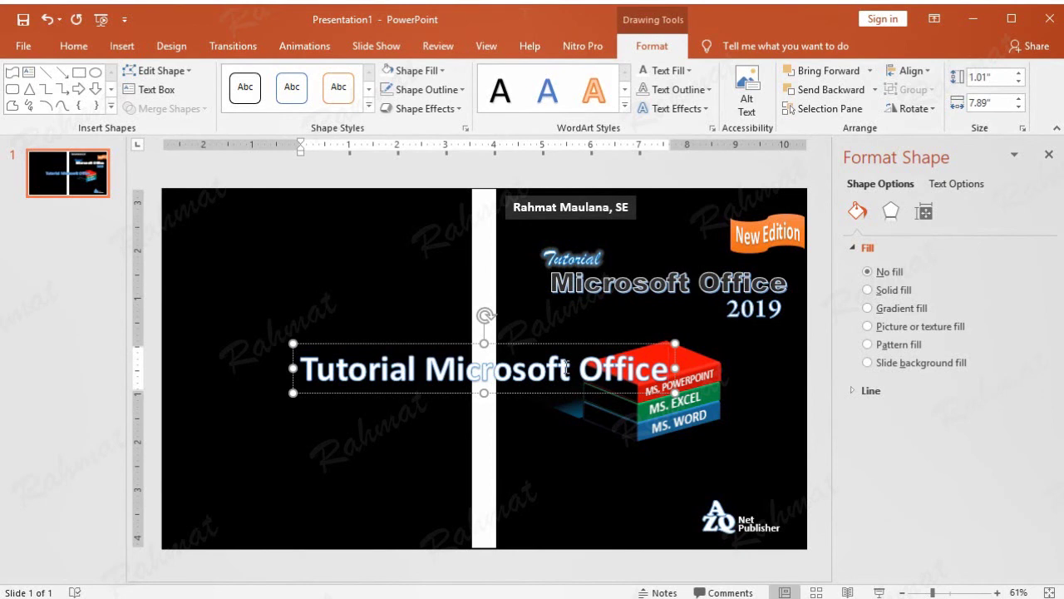
Make the title 32 pt and move it to the top of the back cover.
triple_click(496, 372)
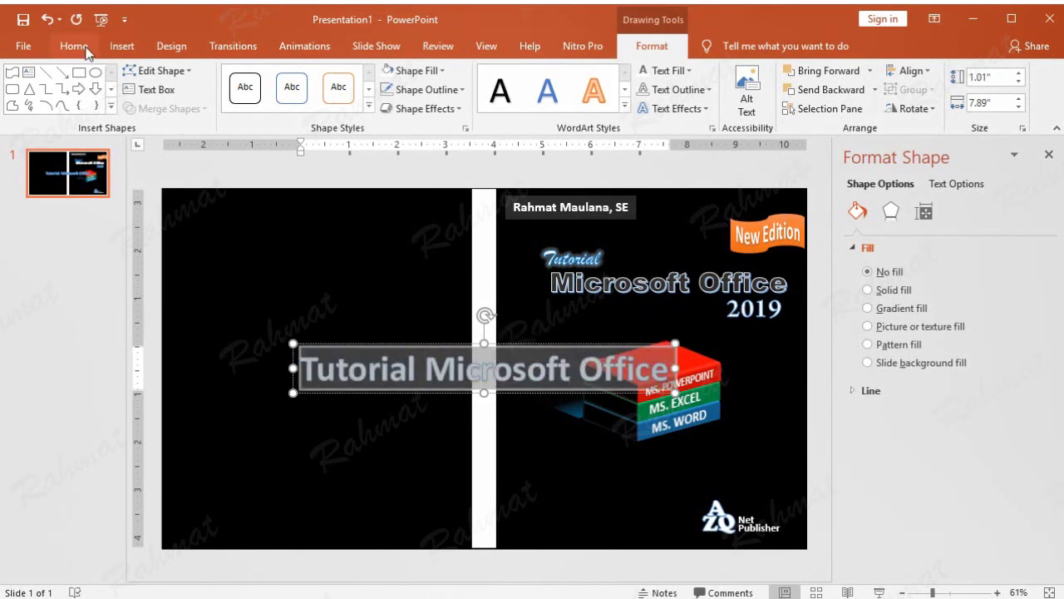
click(73, 46)
click(322, 76)
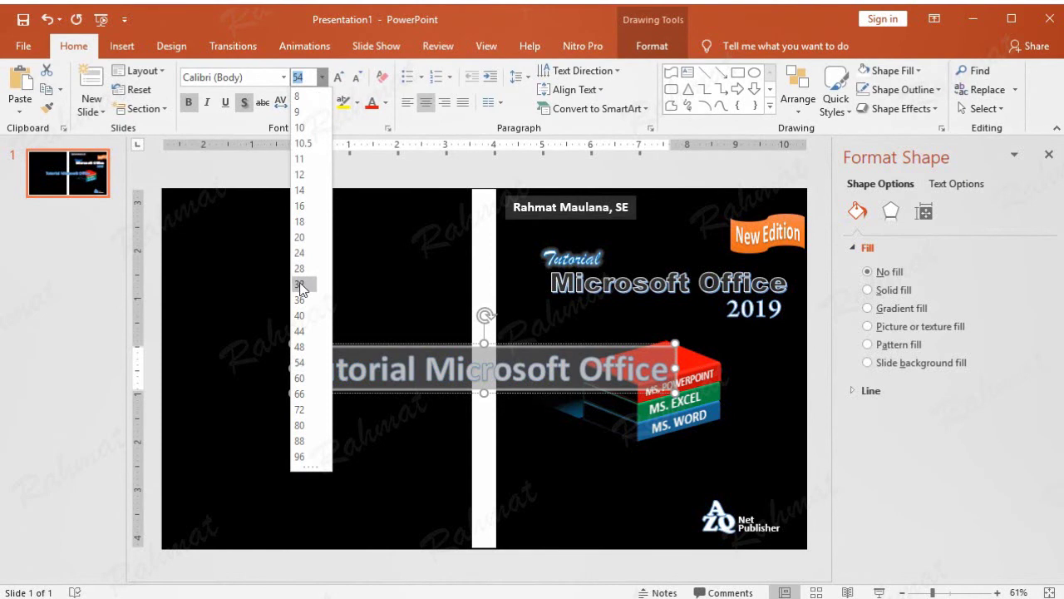
click(301, 282)
drag(487, 341, 321, 222)
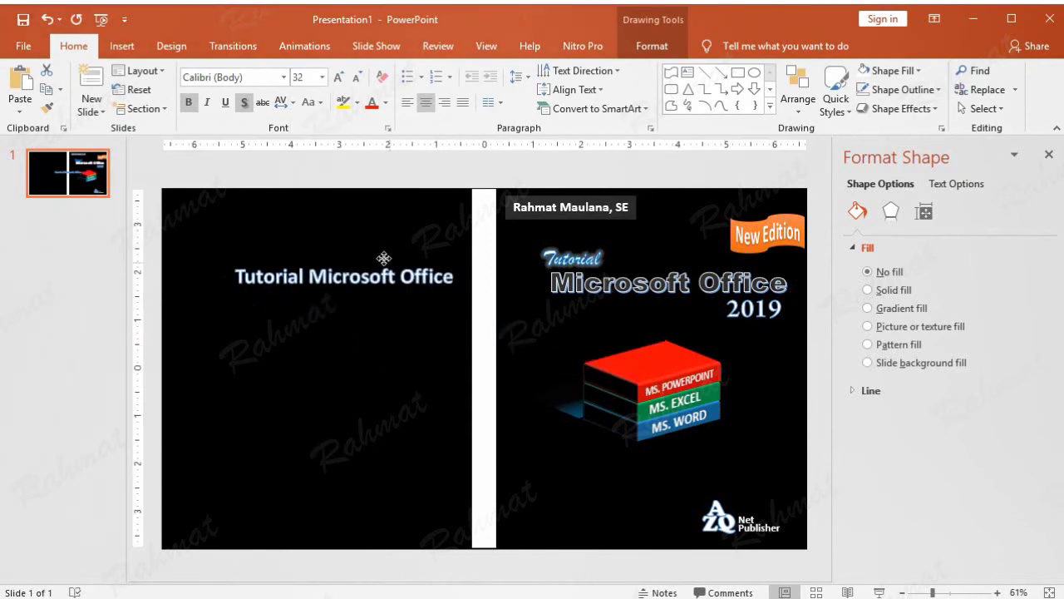
triple_click(363, 239)
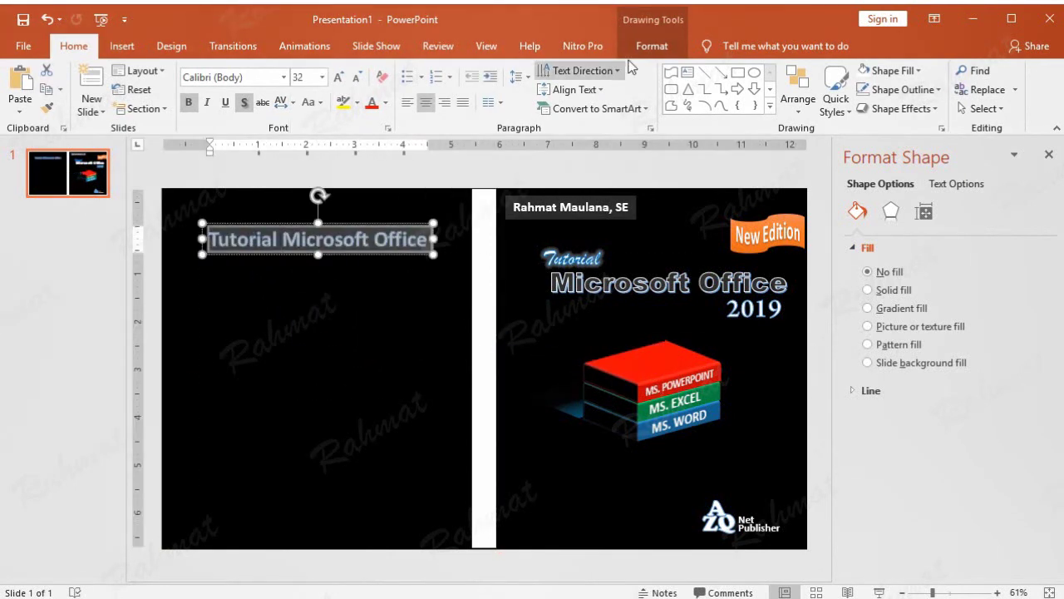
click(652, 46)
Give the title text a blue glow effect.
click(674, 109)
mouse_move(694, 212)
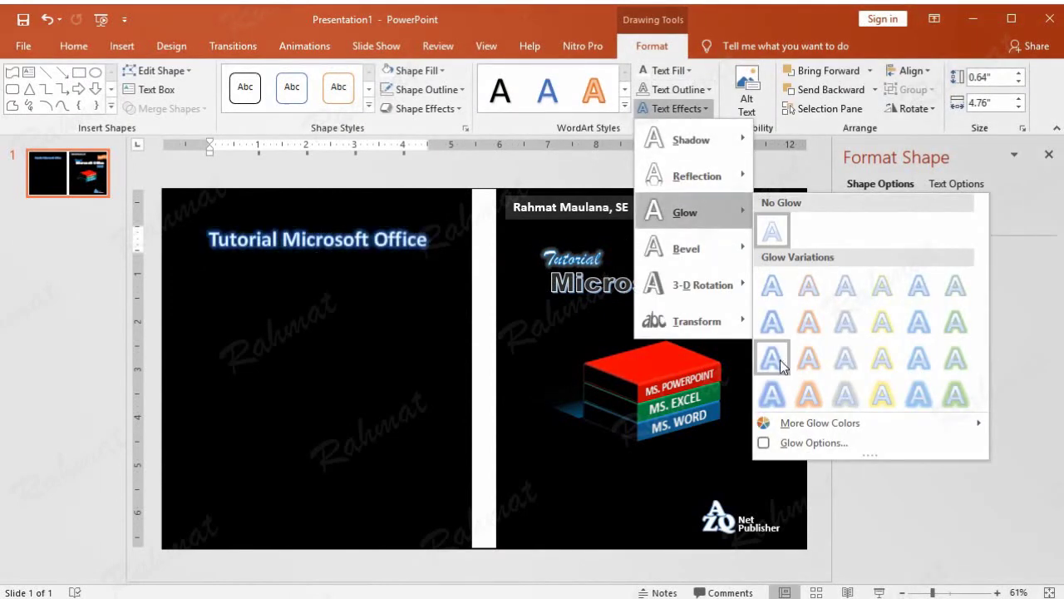
click(773, 381)
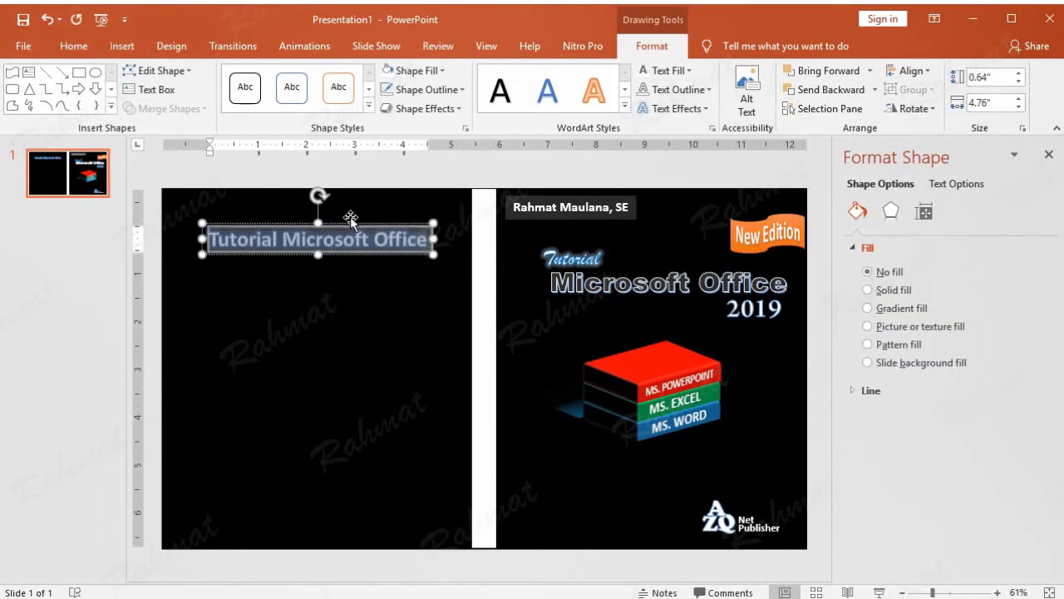
click(356, 230)
right_click(356, 234)
click(336, 264)
Position the title box at 0.93" horizontal and 0.75" vertical via Size and Position.
click(341, 251)
right_click(360, 237)
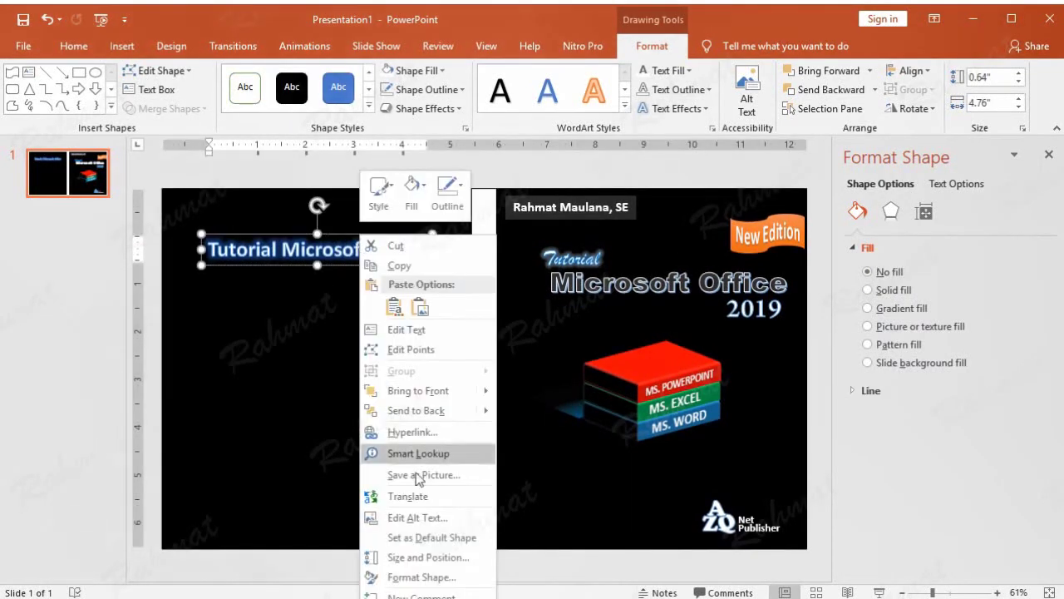
click(449, 555)
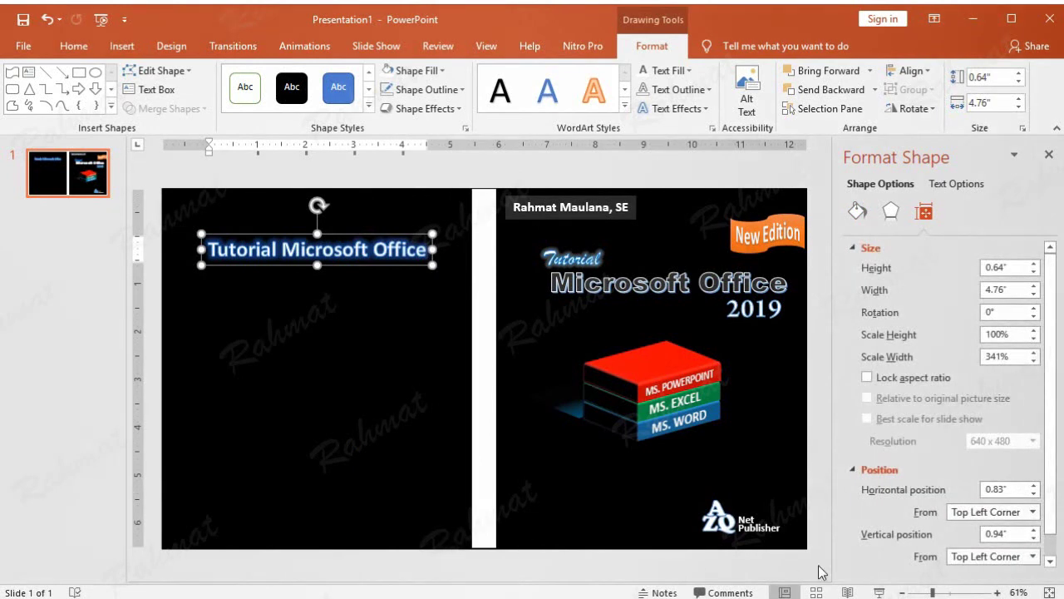
drag(1010, 491, 905, 487)
drag(1003, 535, 914, 537)
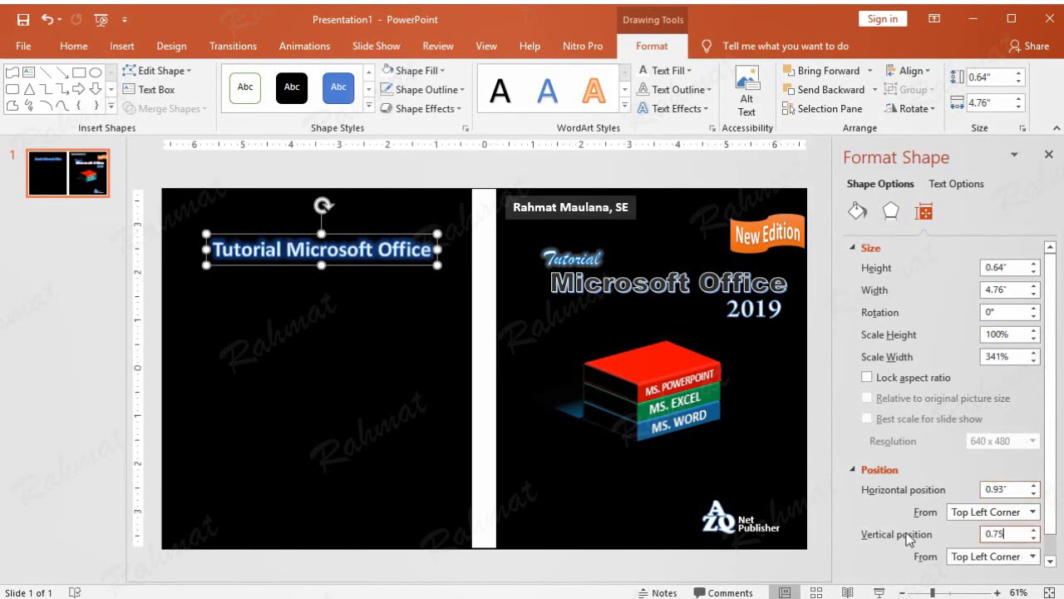
key(Return)
click(408, 193)
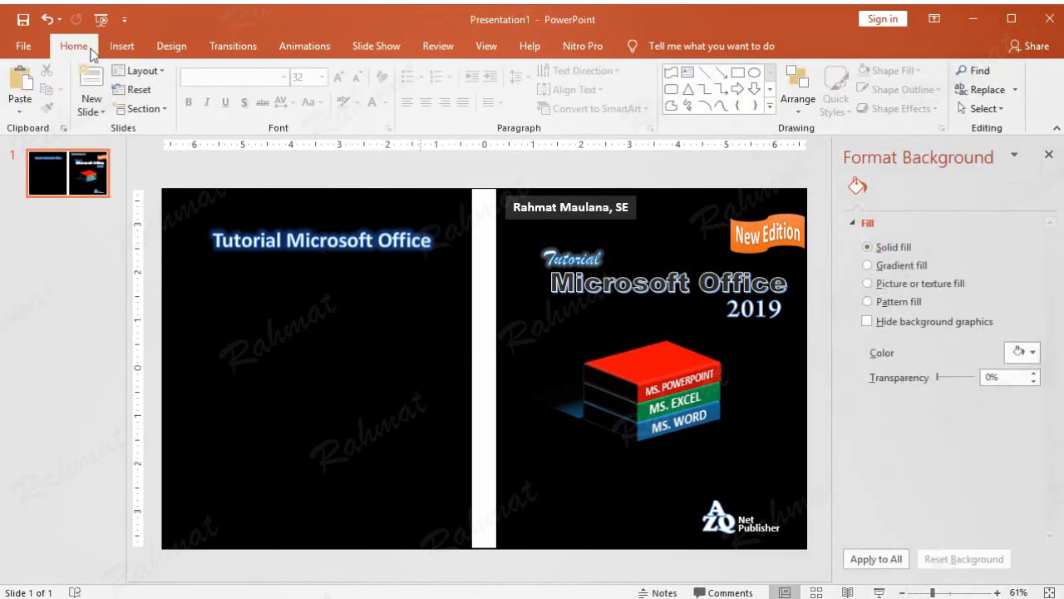
Draw a wave shape below the title, replacing a mistakenly drawn punched-tape shape.
click(121, 47)
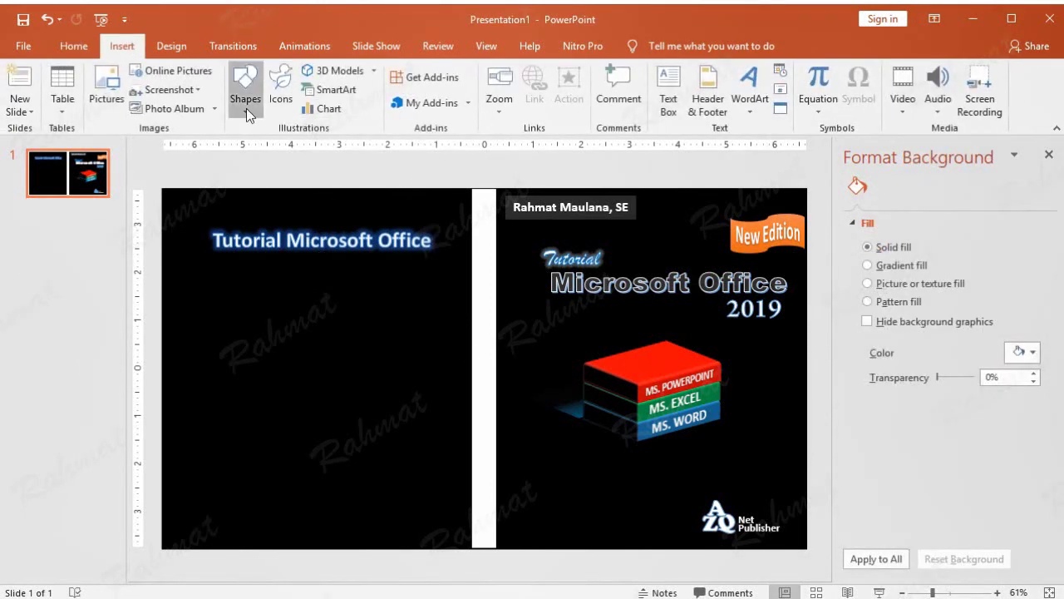
click(246, 108)
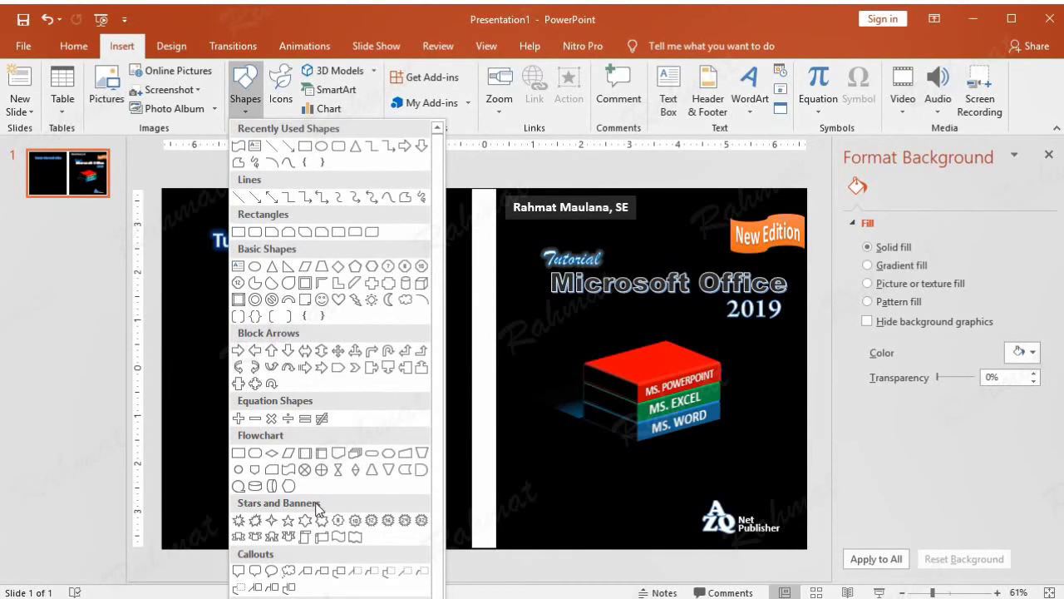
click(288, 469)
drag(221, 294, 301, 404)
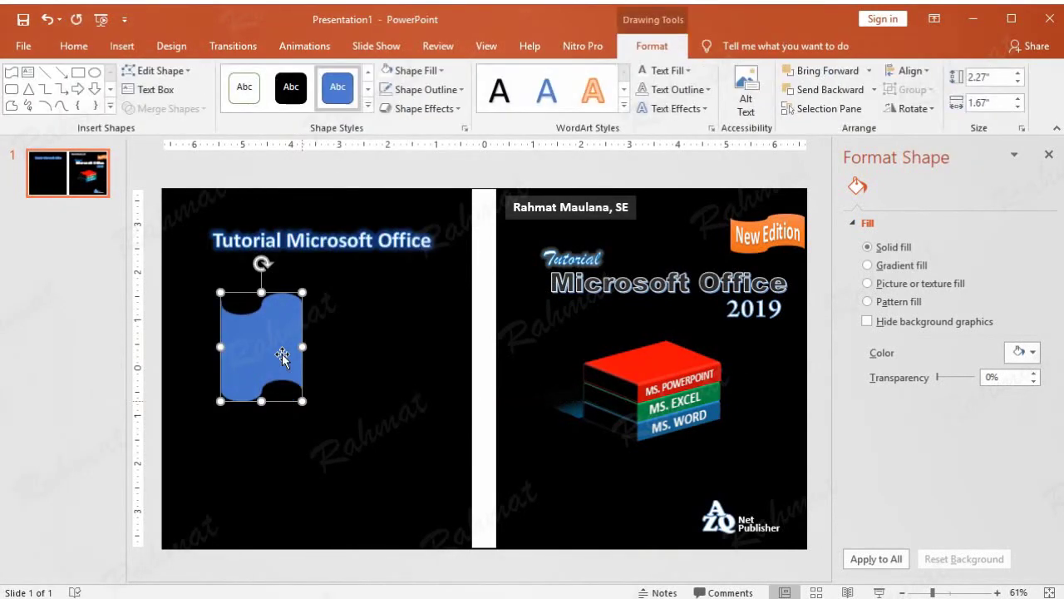
key(Delete)
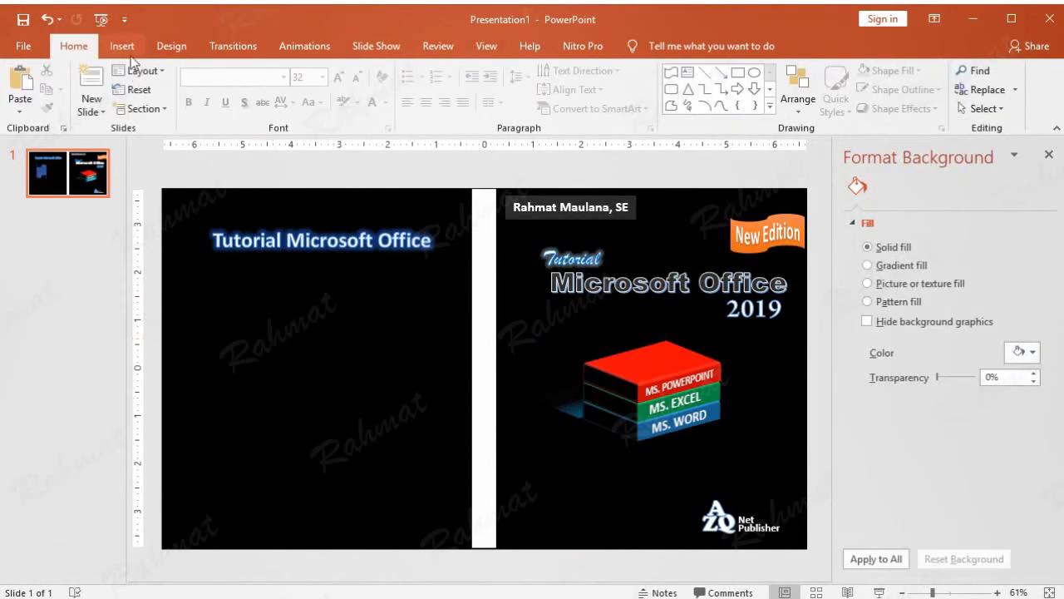
click(122, 46)
click(246, 87)
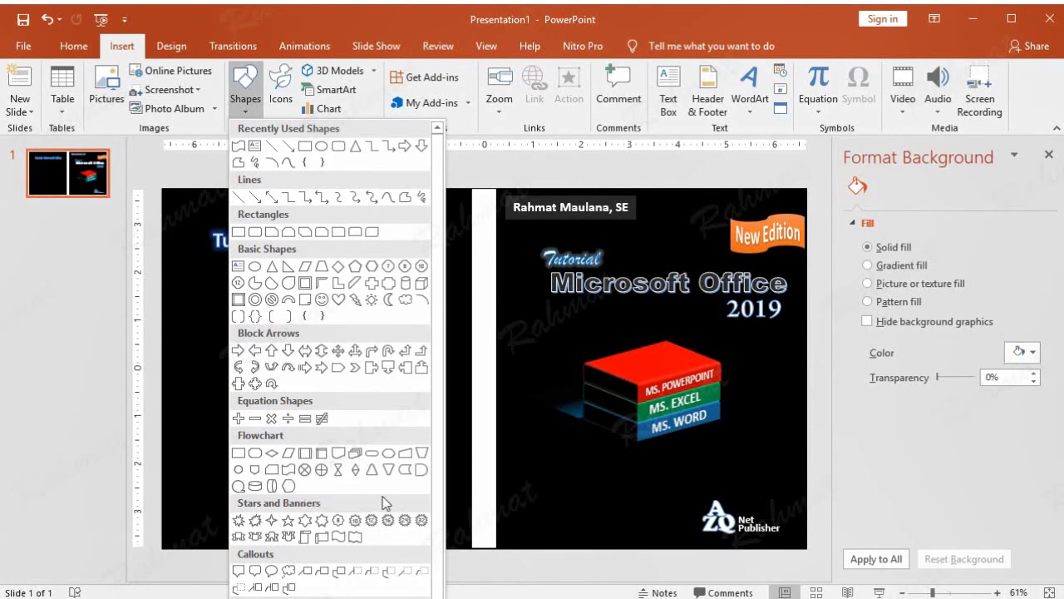
click(341, 538)
mouse_move(215, 302)
mouse_down()
mouse_move(321, 436)
mouse_move(307, 432)
mouse_up()
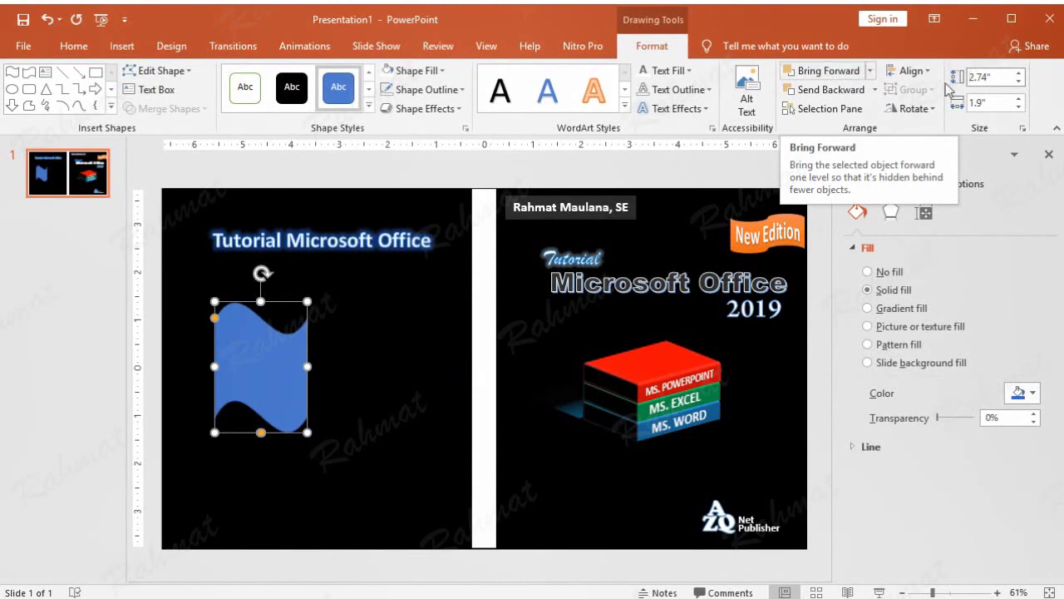
Set the wave's height to 3.67" and width to 2.41".
double_click(992, 77)
text(3.67)
key(Return)
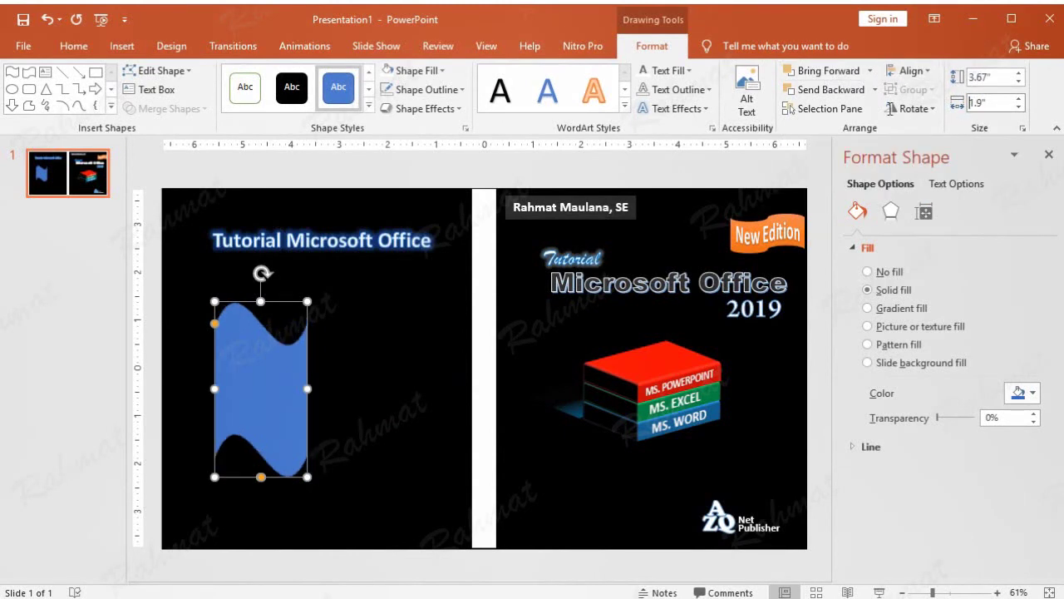
click(891, 103)
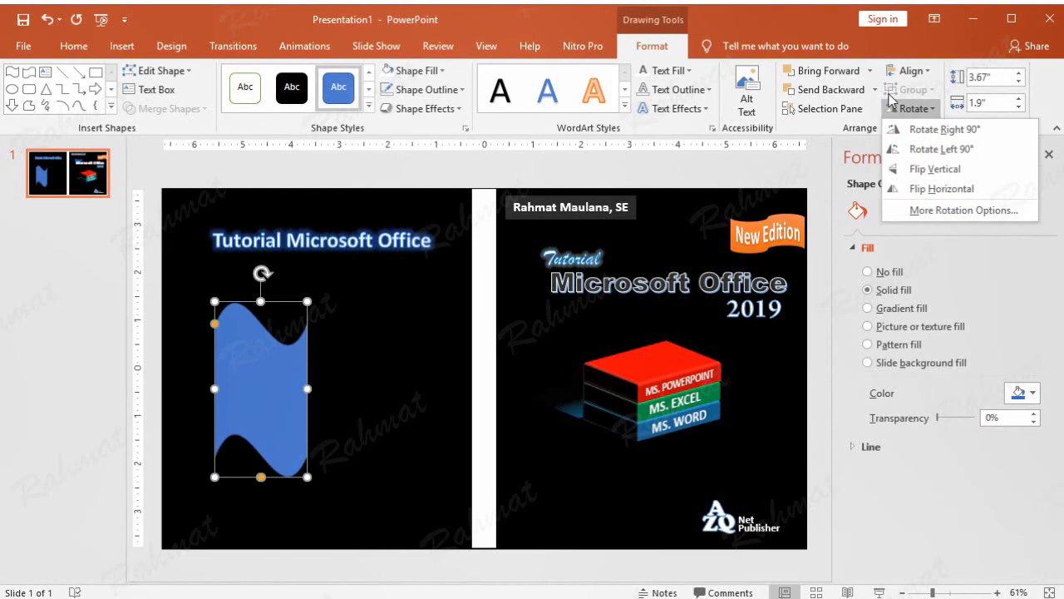
double_click(997, 103)
text(2.4)
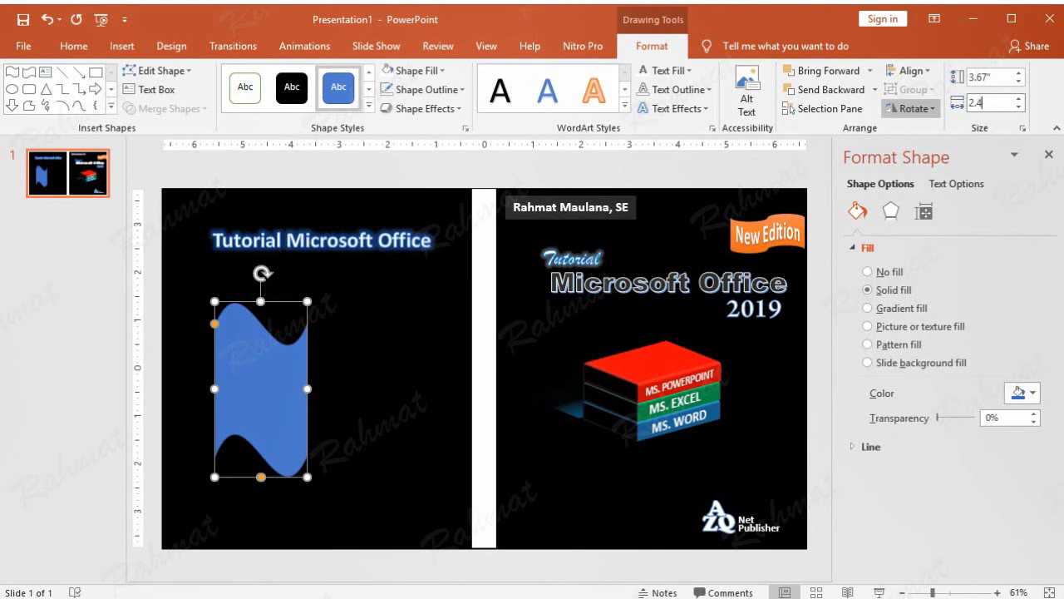
key(Return)
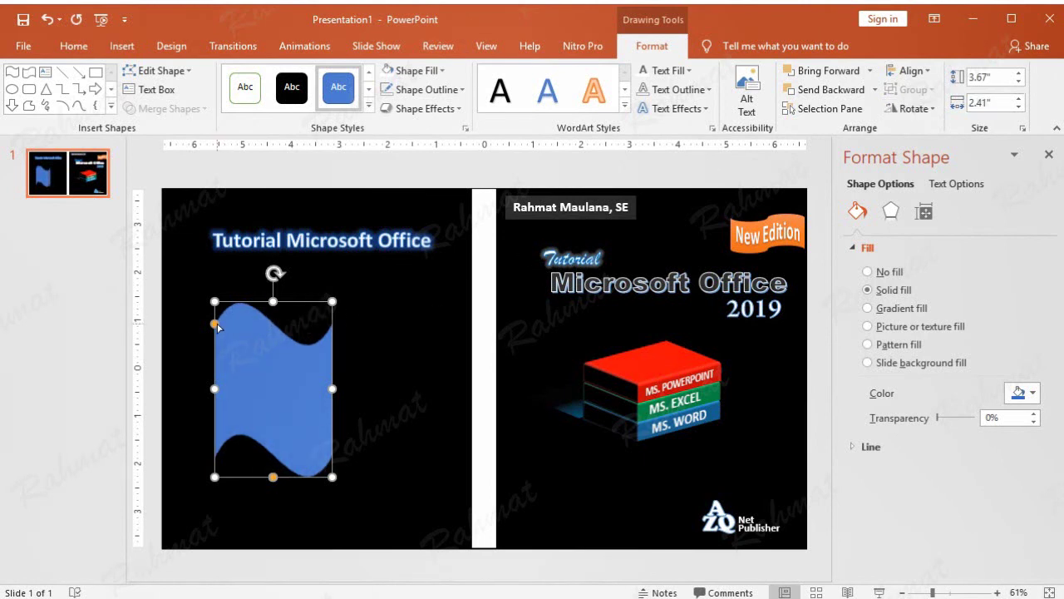
Flatten the wave's curve and move it up under the title.
drag(216, 324, 215, 308)
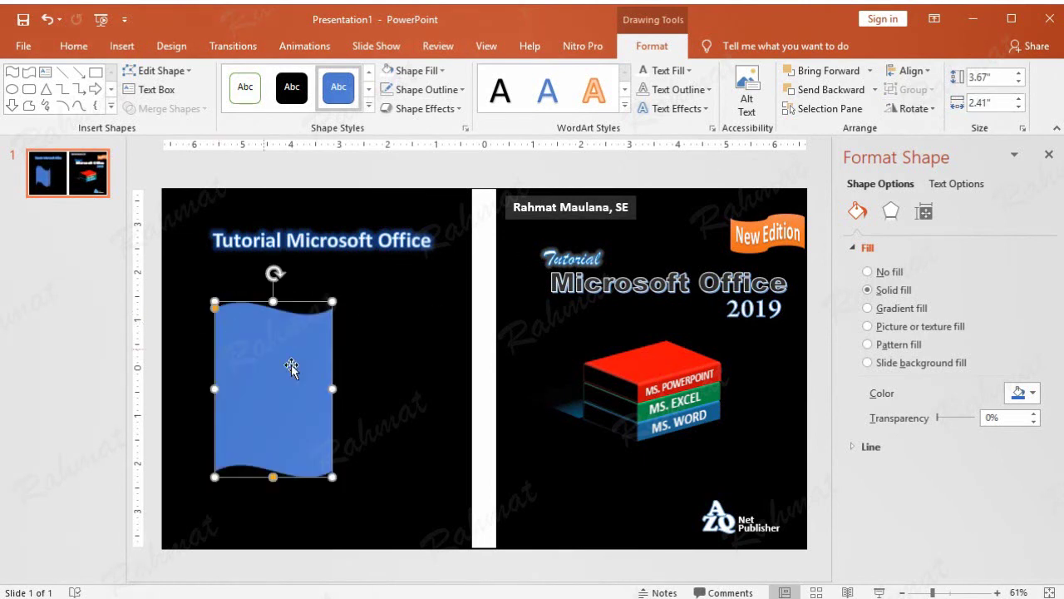
drag(218, 312, 219, 309)
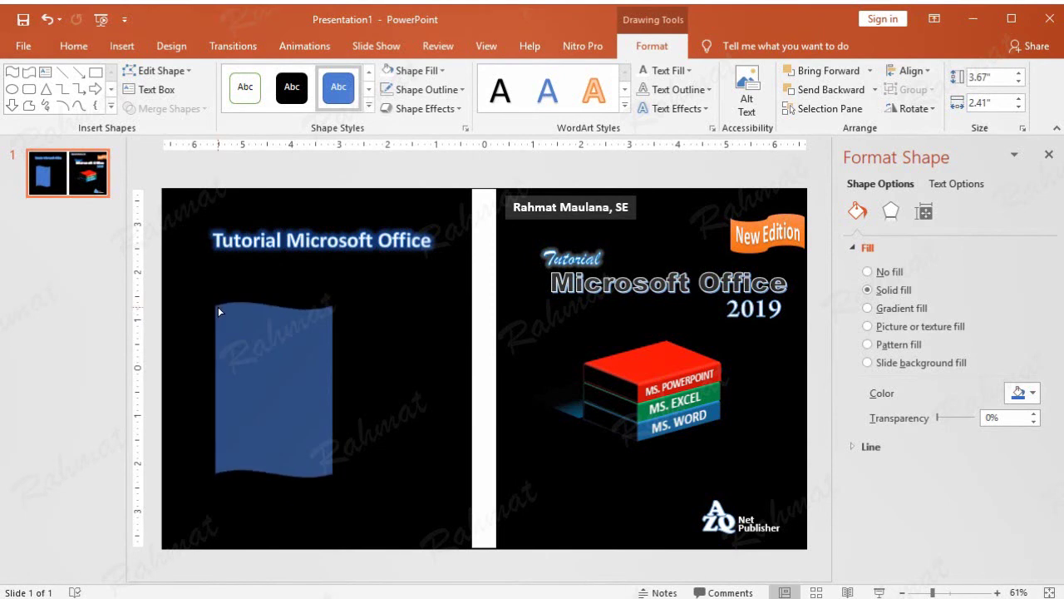
drag(298, 362, 278, 343)
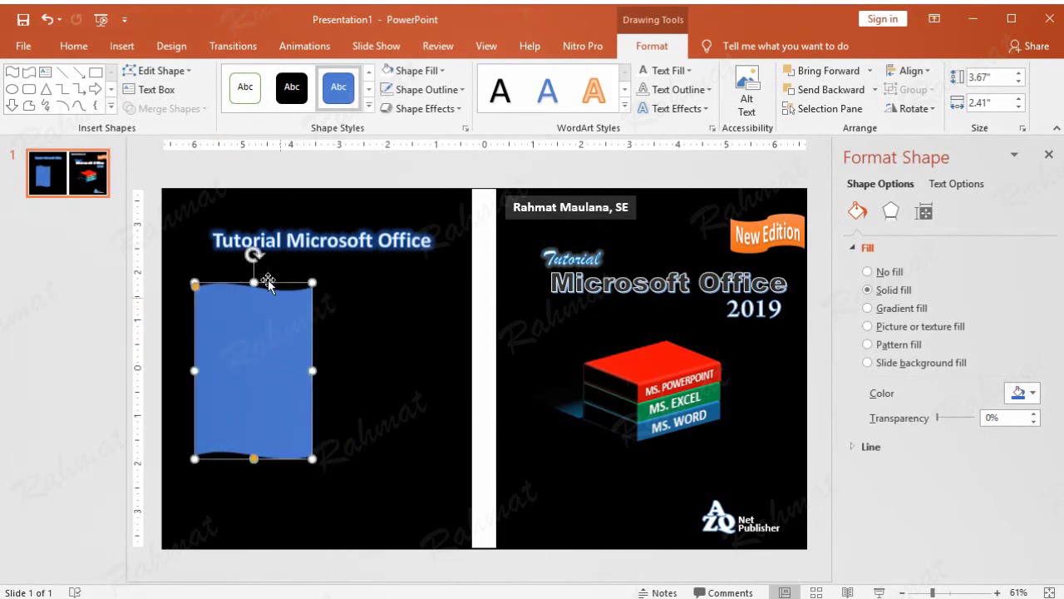
Copy and paste the wave, placing the duplicate to the right of the original.
click(77, 50)
click(47, 89)
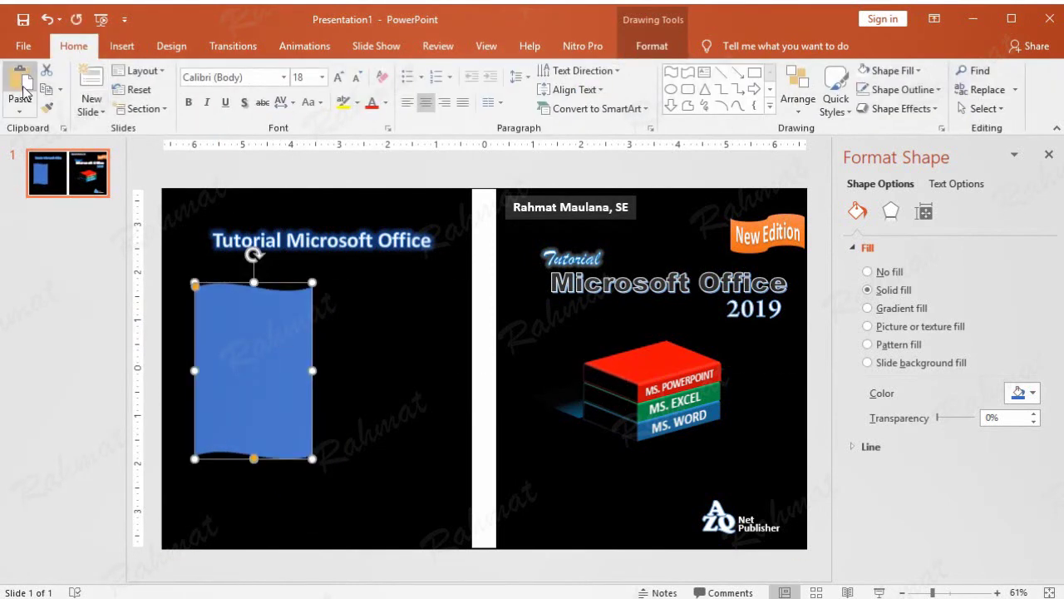
click(20, 87)
mouse_move(340, 357)
mouse_down()
mouse_move(360, 372)
mouse_move(409, 369)
mouse_up()
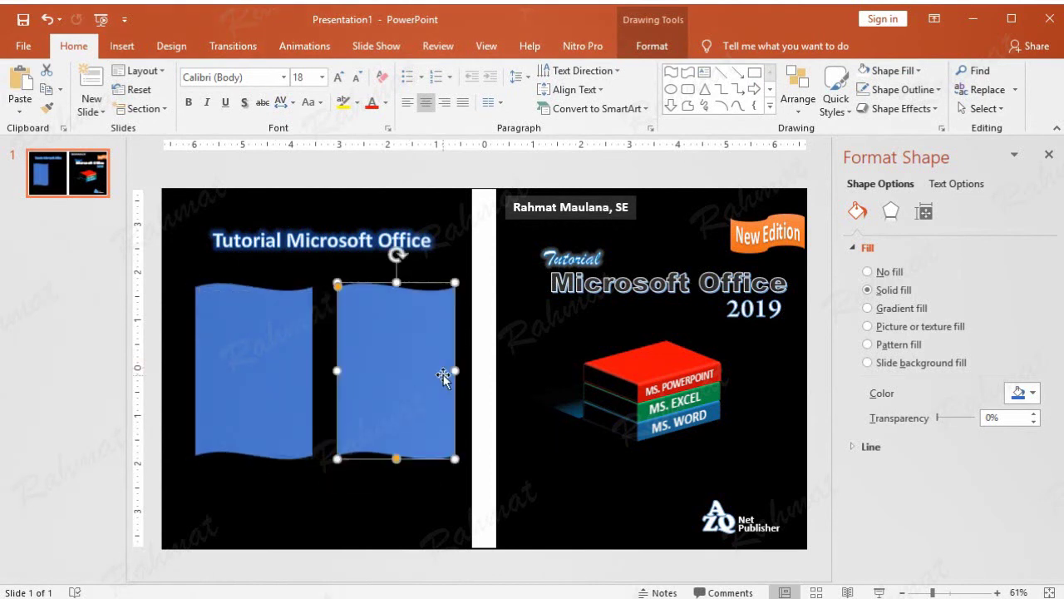
drag(311, 340, 416, 333)
Check the copy's height and width, then slide it flush against the original wave.
click(652, 46)
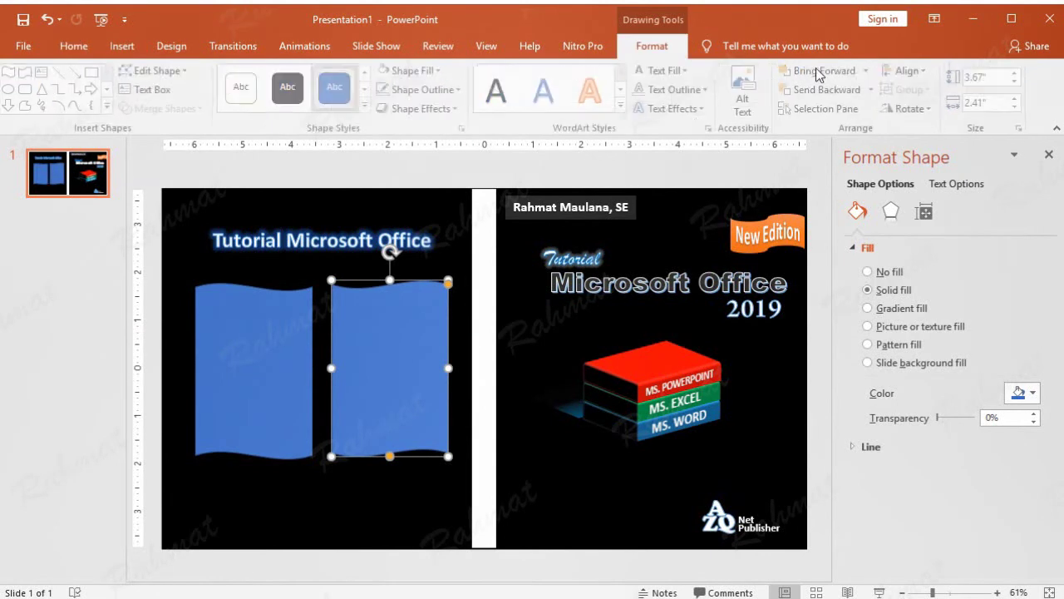
click(990, 76)
click(1001, 101)
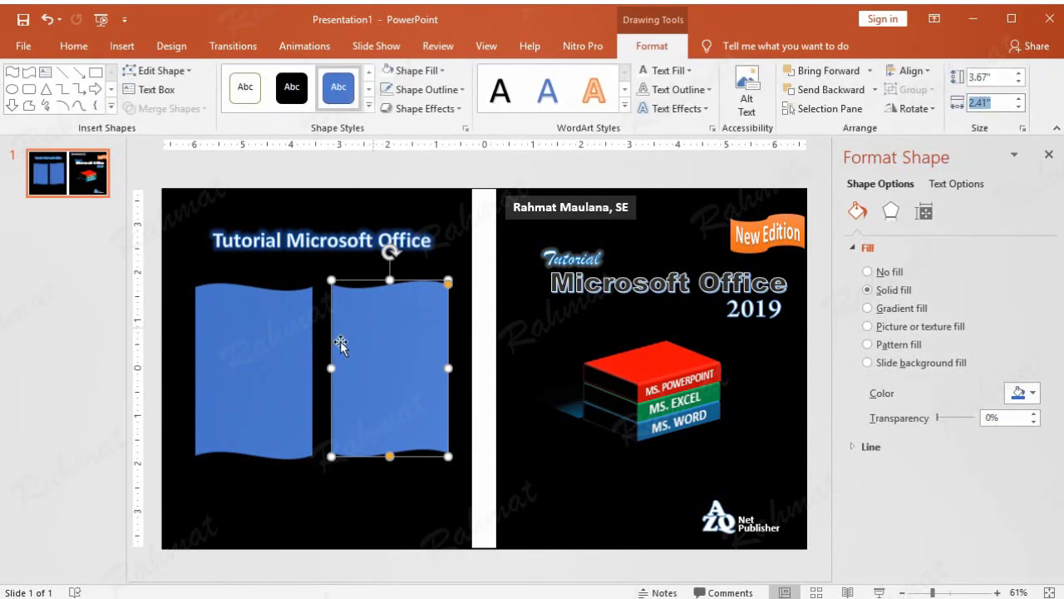
click(293, 348)
click(391, 341)
drag(402, 335, 380, 335)
click(448, 169)
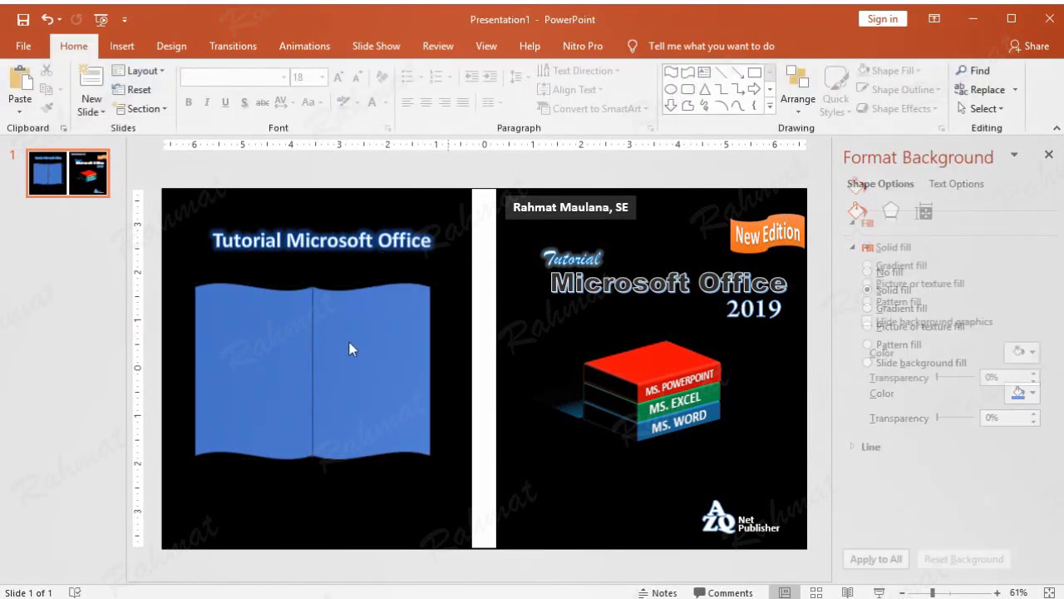
Select both wave halves together.
click(326, 363)
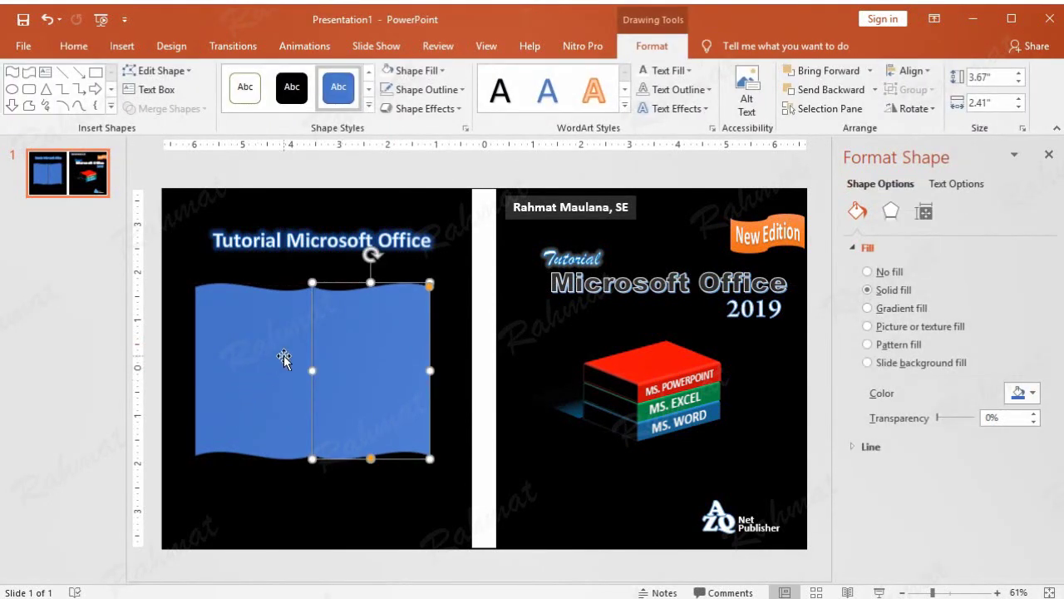
click(415, 172)
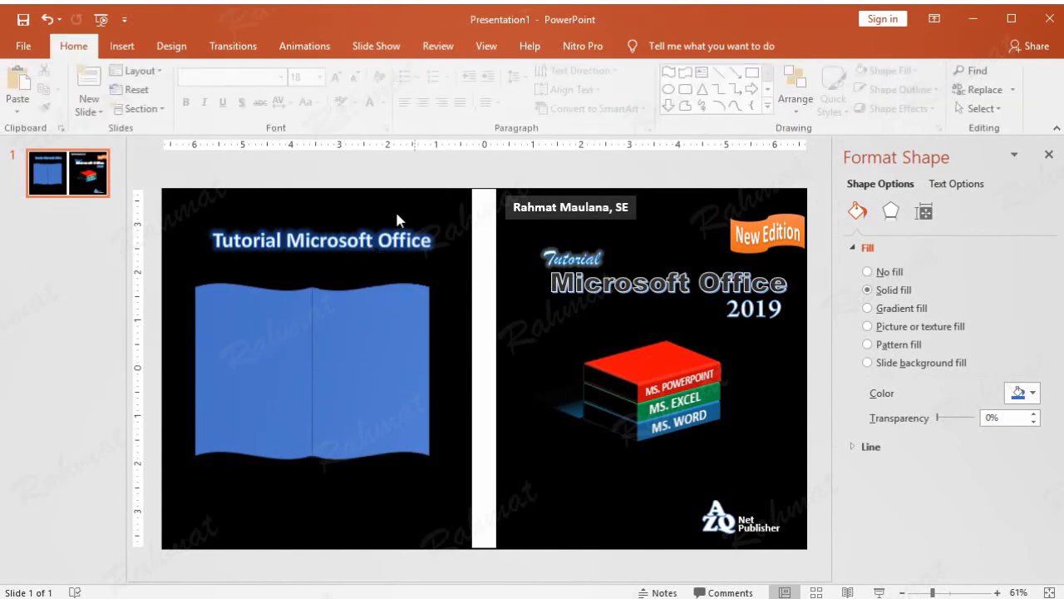
click(323, 372)
click(43, 20)
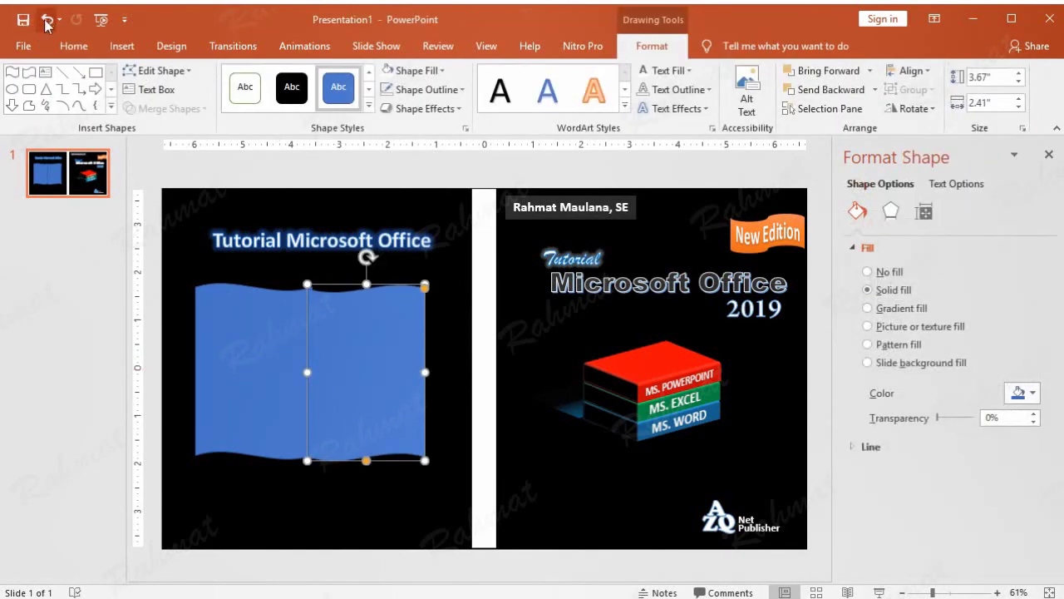
click(468, 186)
click(344, 362)
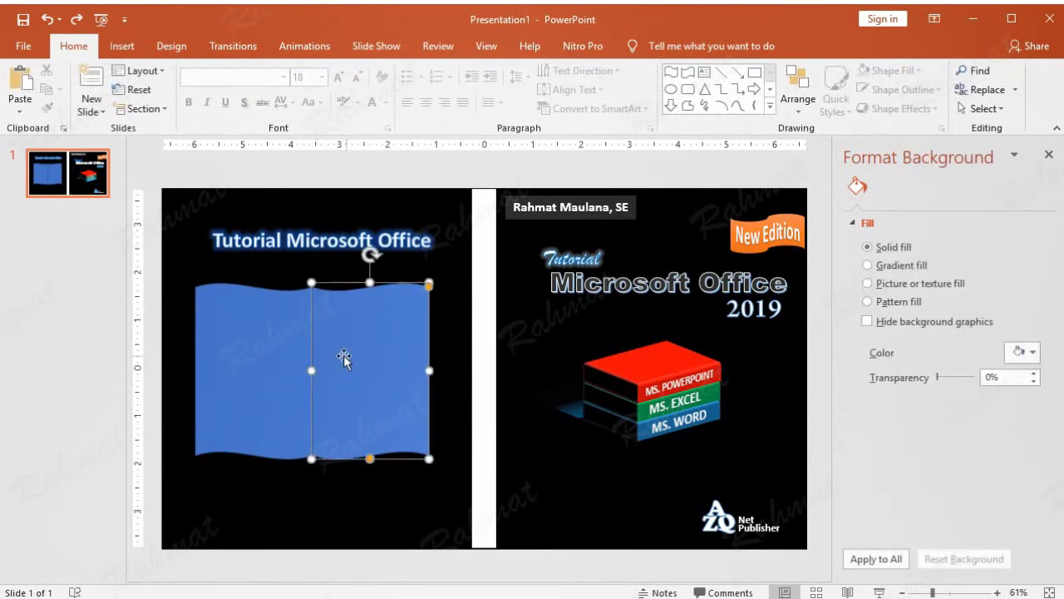
shift+click(212, 360)
Fill both waves with white and remove their outlines.
click(415, 69)
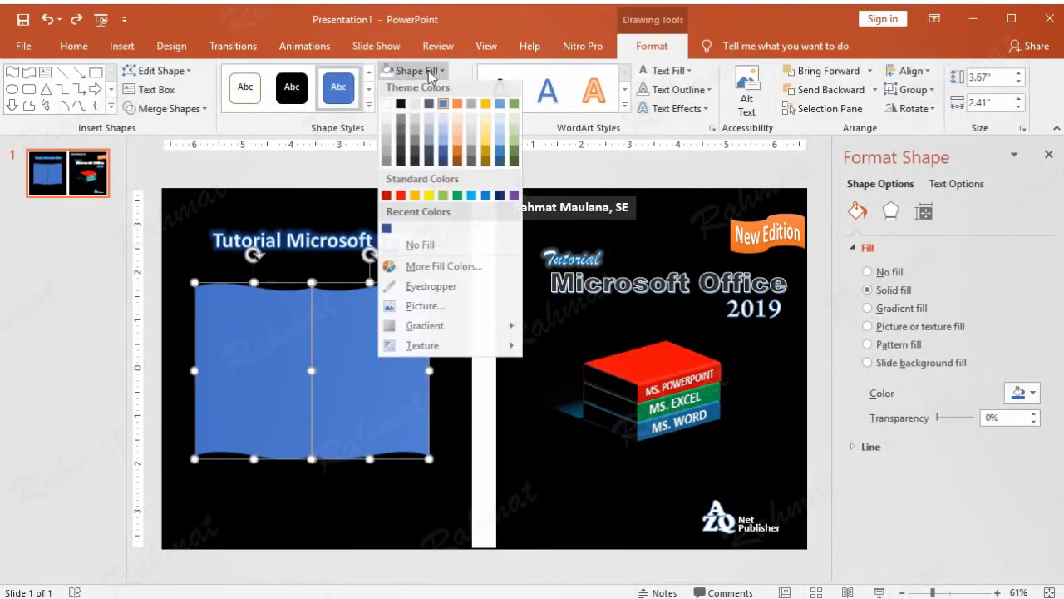
click(386, 107)
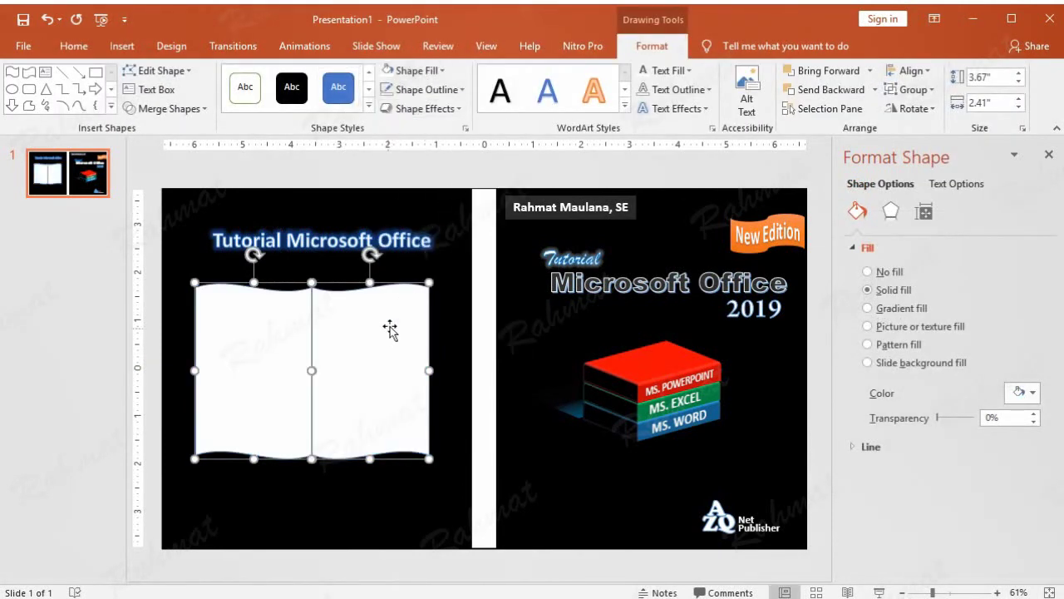
click(426, 89)
click(420, 267)
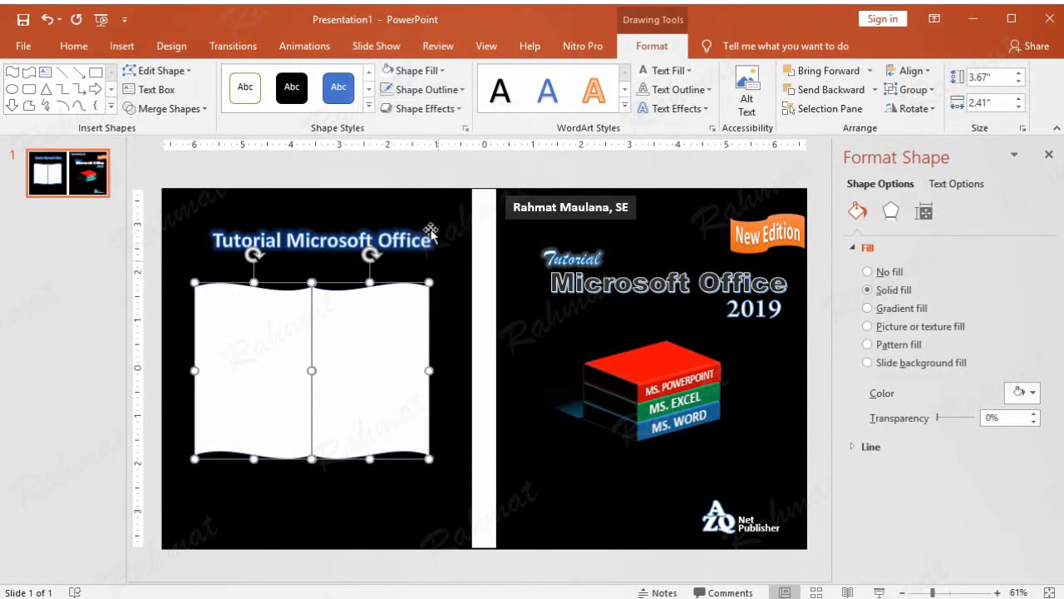
click(418, 183)
Group the two white wave halves into one open-book shape and select it.
click(359, 375)
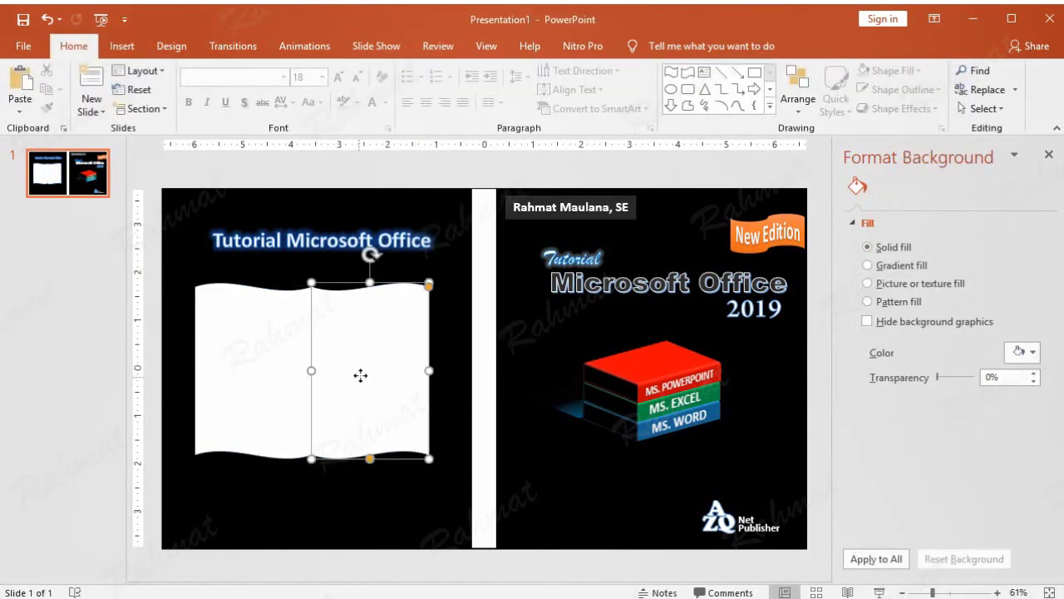
click(441, 192)
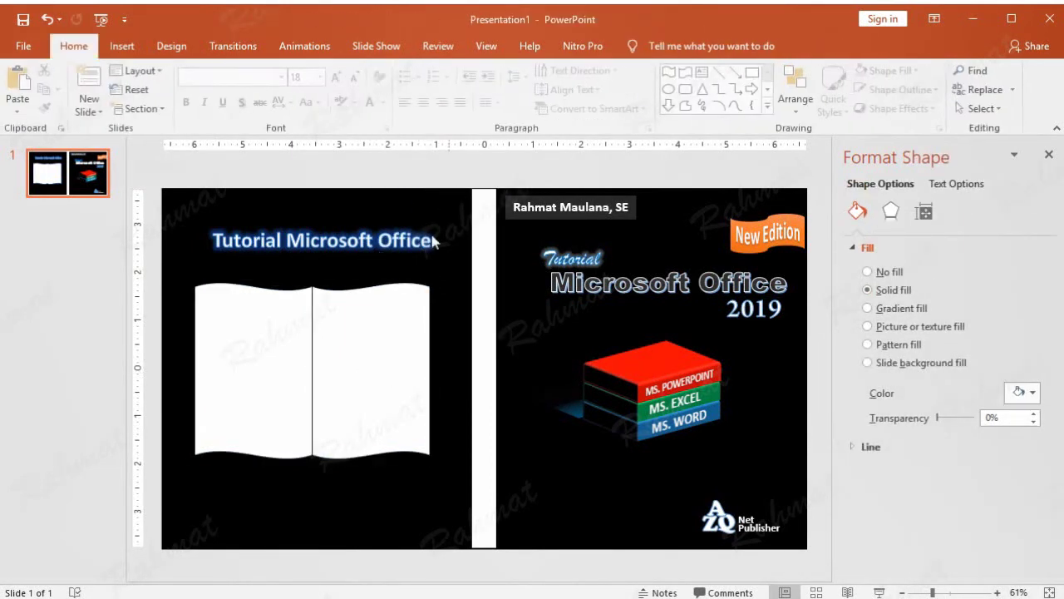
click(369, 321)
shift+click(254, 334)
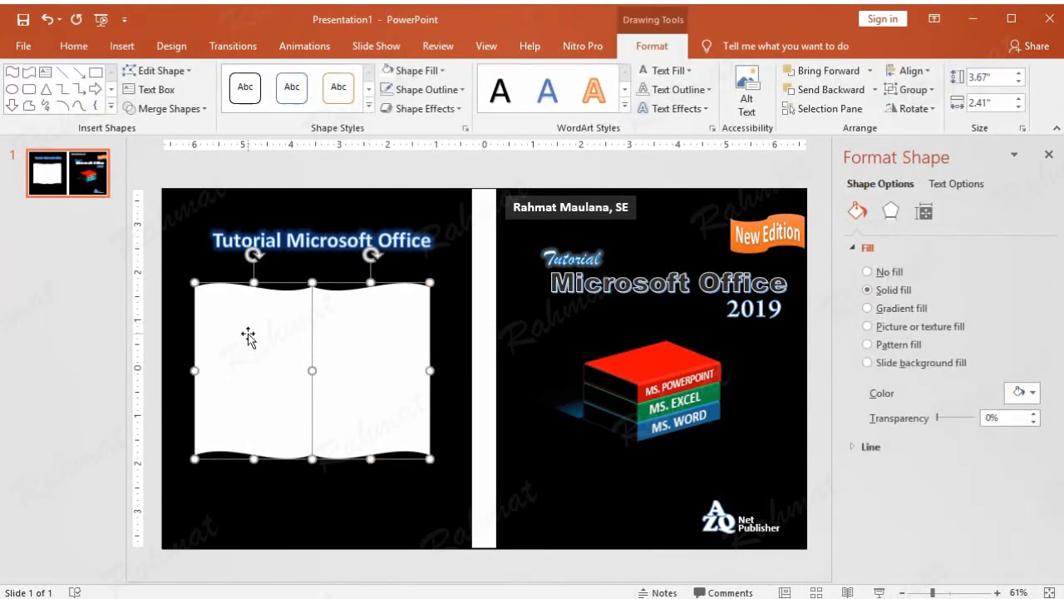
right_click(252, 337)
mouse_move(312, 425)
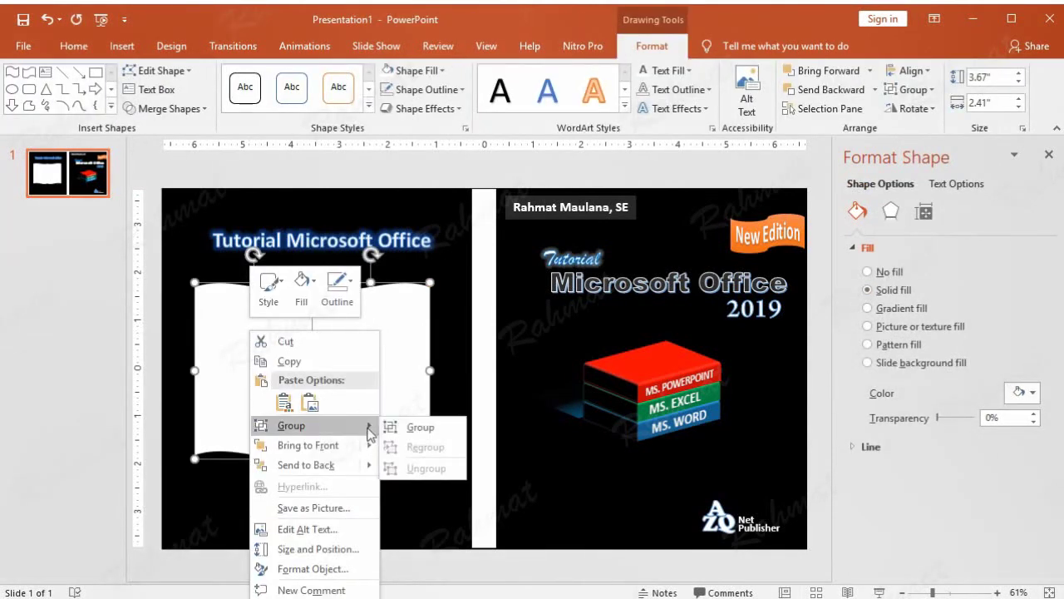
click(420, 426)
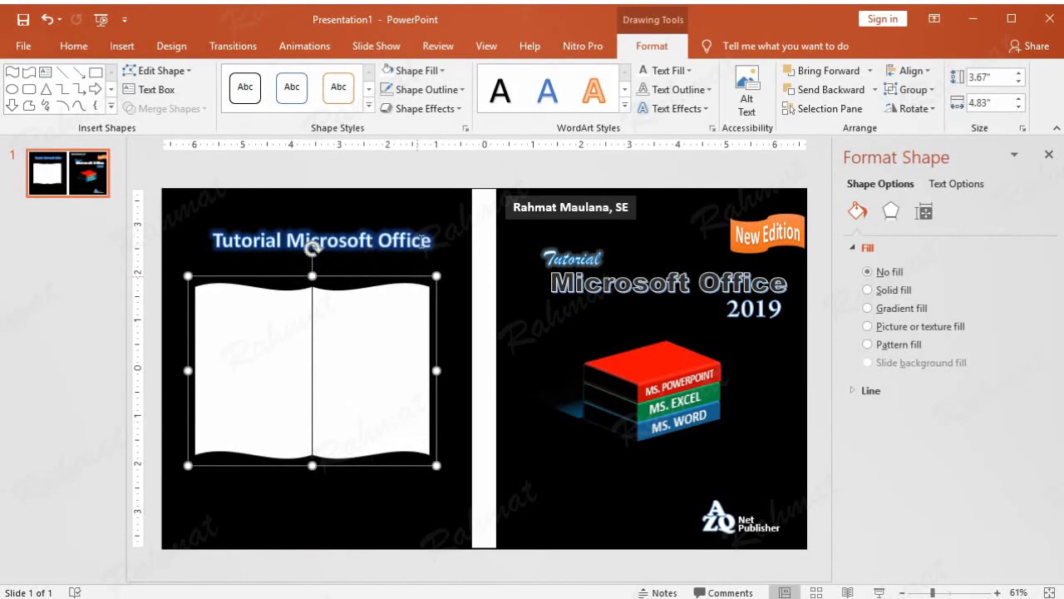
click(441, 179)
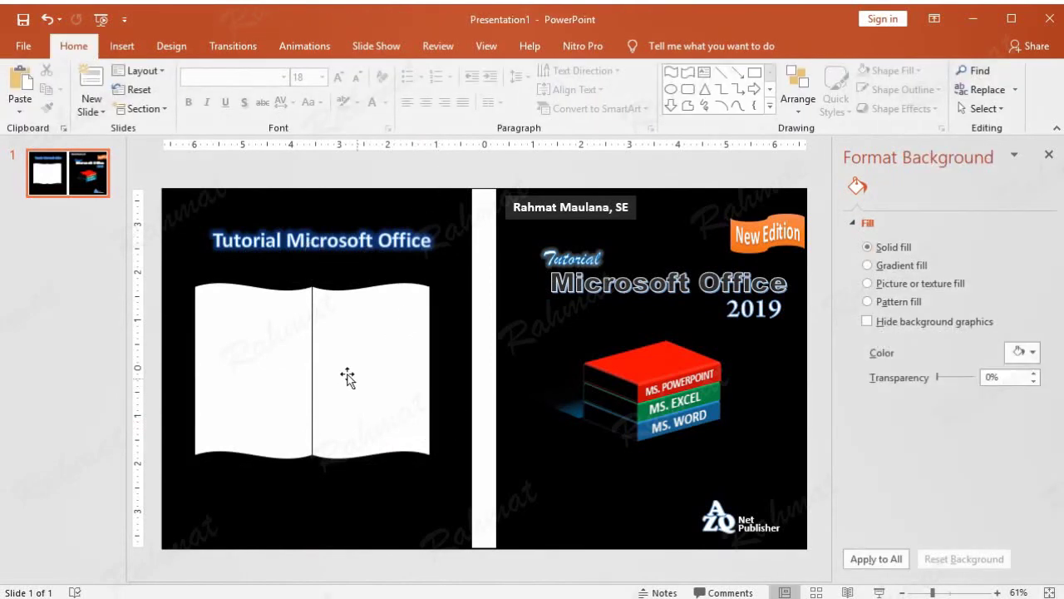
click(361, 339)
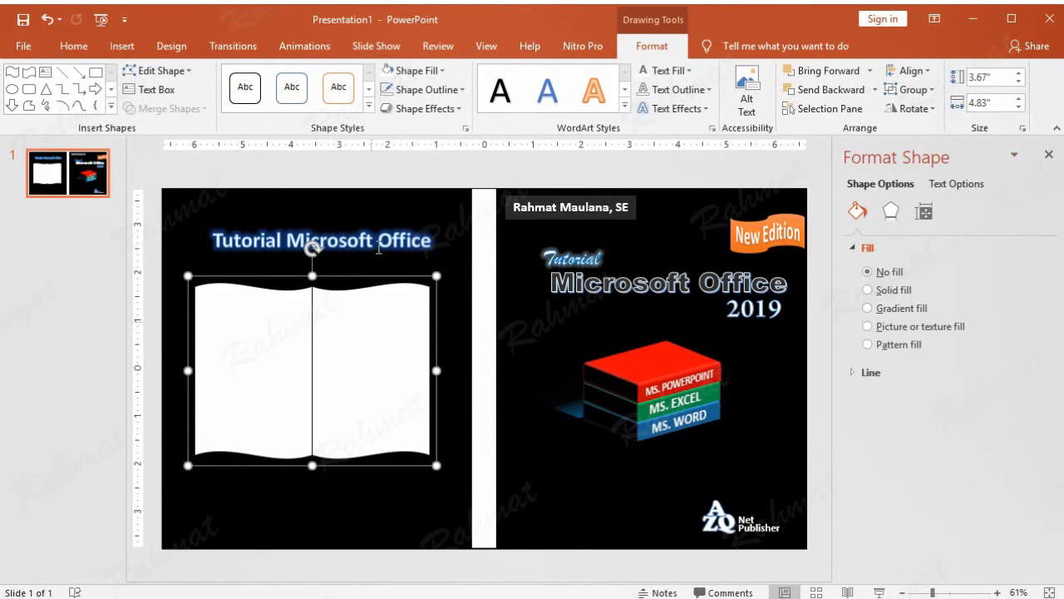
Fill the open-book shape with the img10 tulip picture from a file at 22% transparency.
click(441, 72)
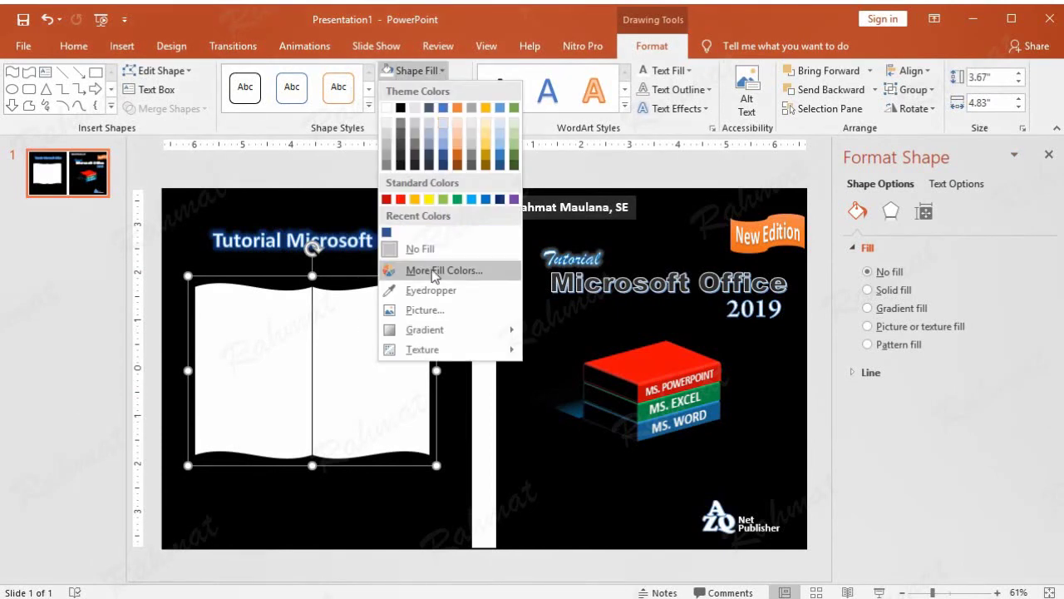
click(426, 311)
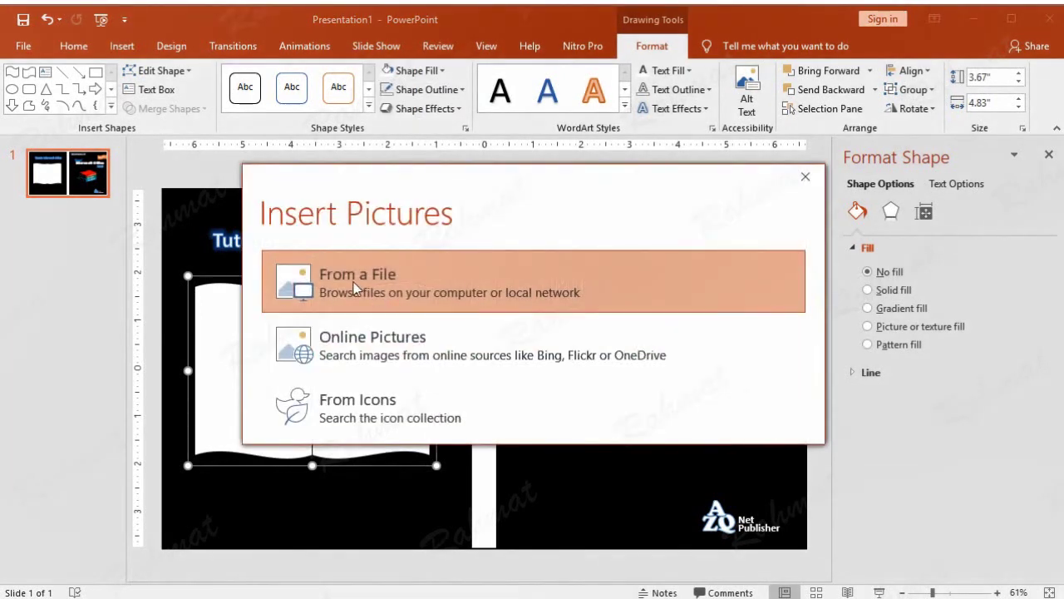
click(346, 281)
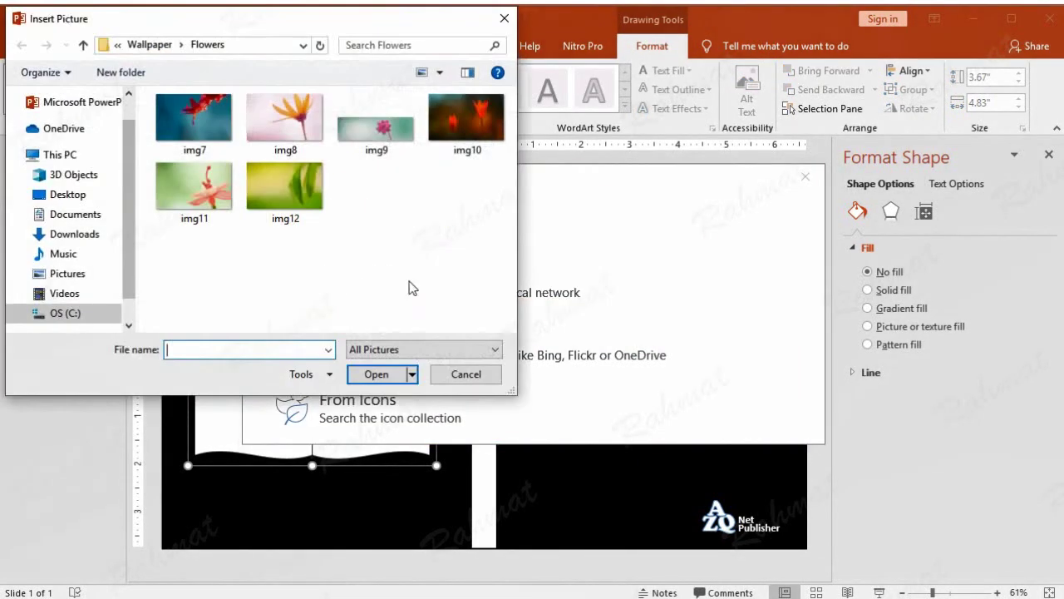
double_click(482, 121)
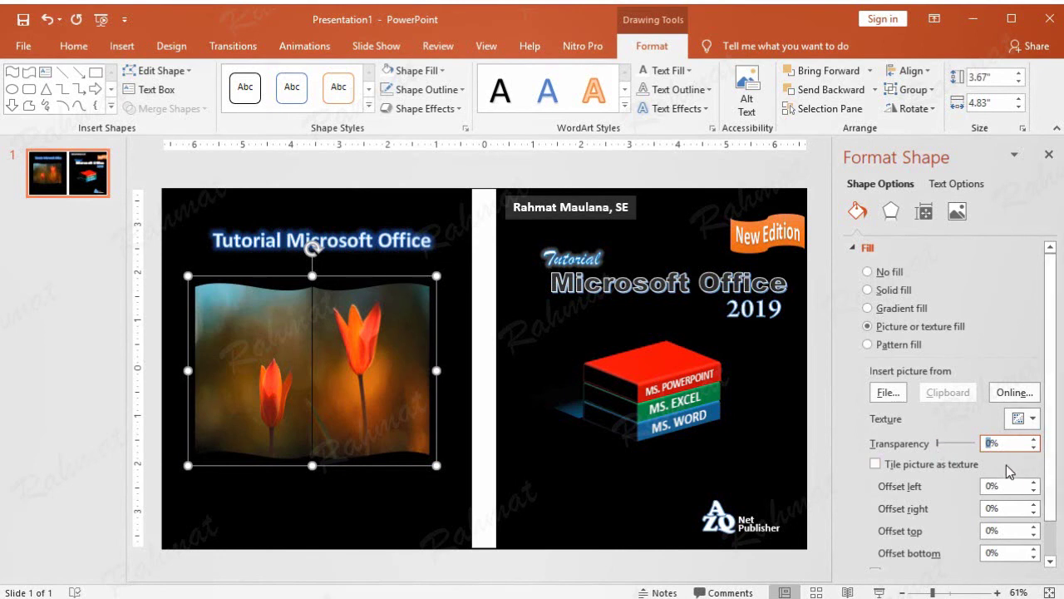
text(22)
key(Return)
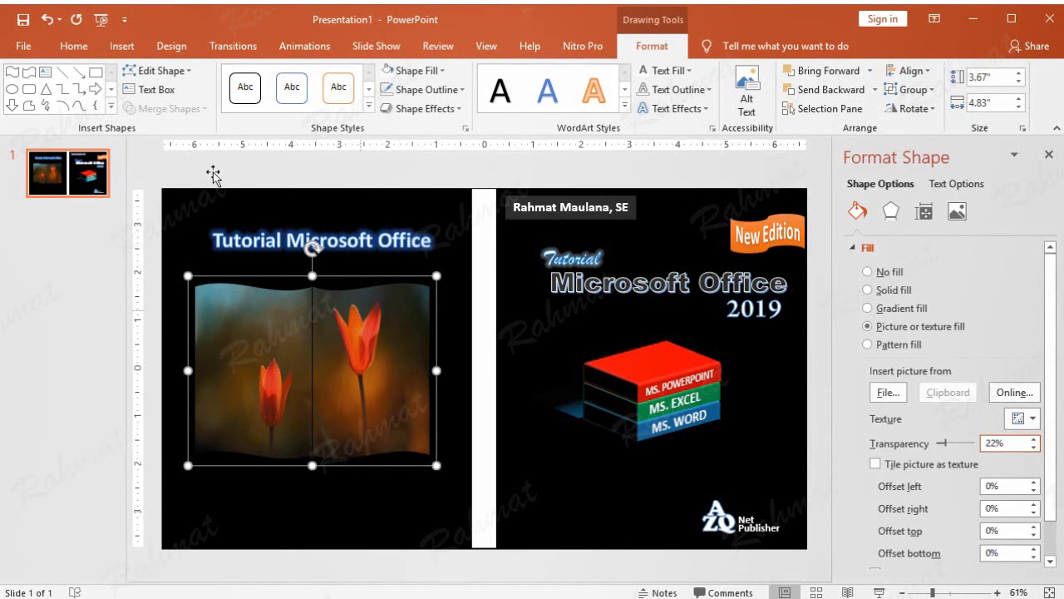
Copy and paste the tulip book shape, positioning the copy over the original.
click(73, 46)
click(46, 89)
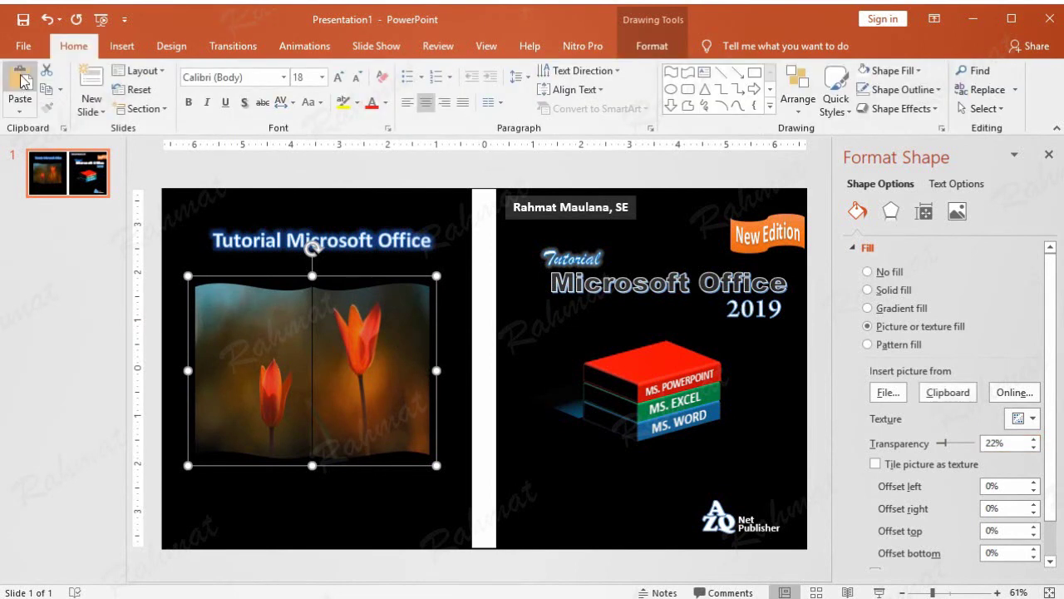
click(21, 81)
drag(405, 401, 394, 386)
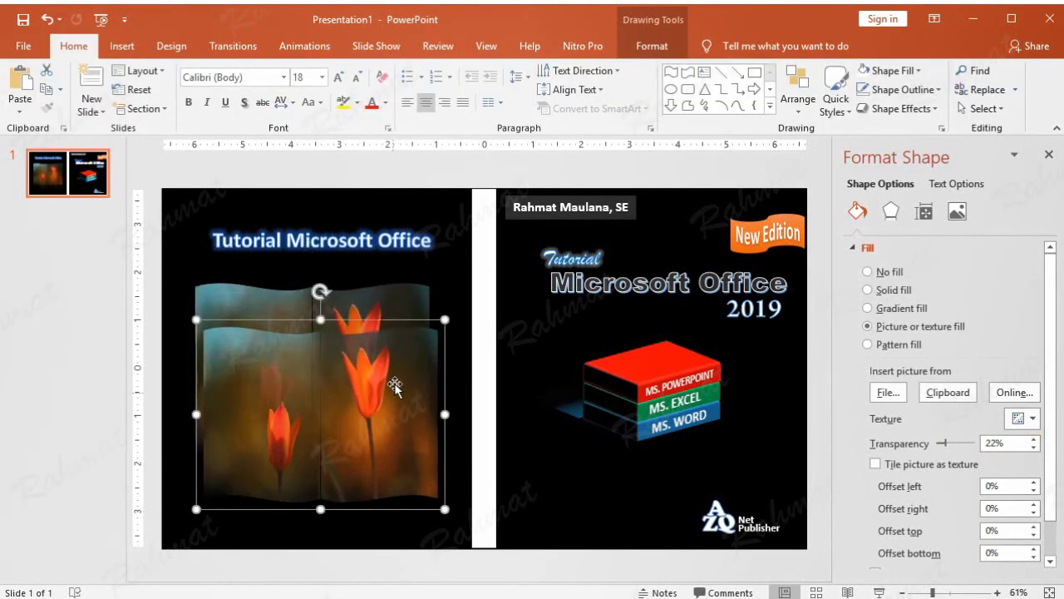
drag(394, 301, 396, 302)
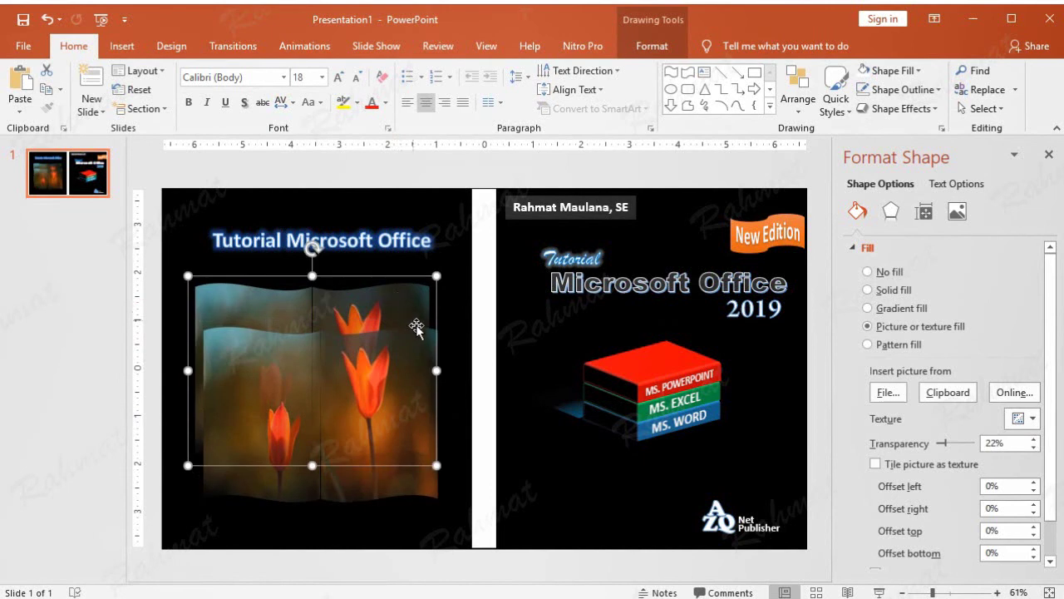
Fill one book solid white and drag the tulip copy off to the right.
click(650, 47)
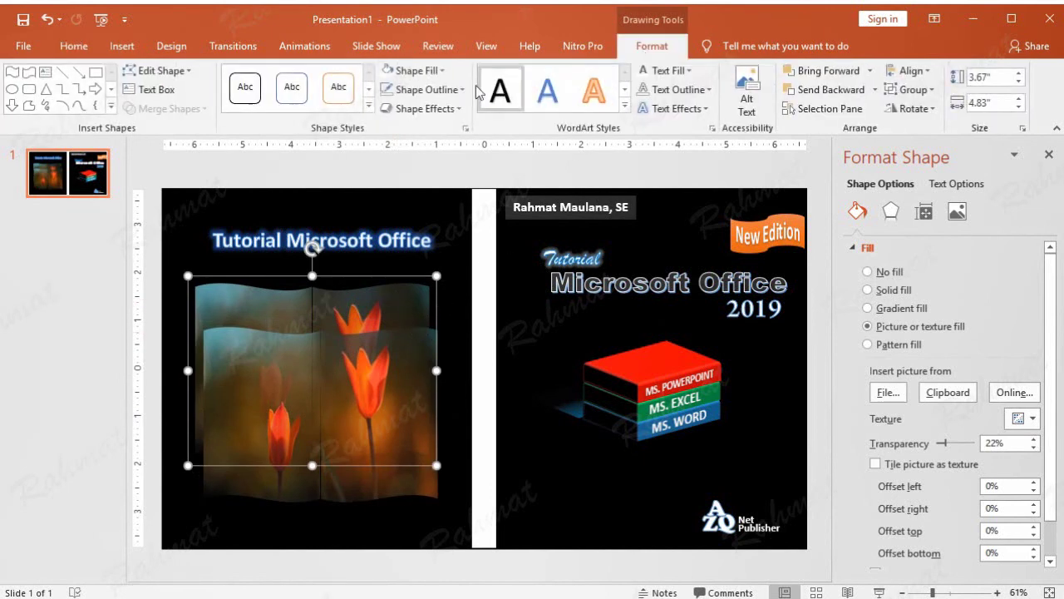
click(416, 71)
click(385, 108)
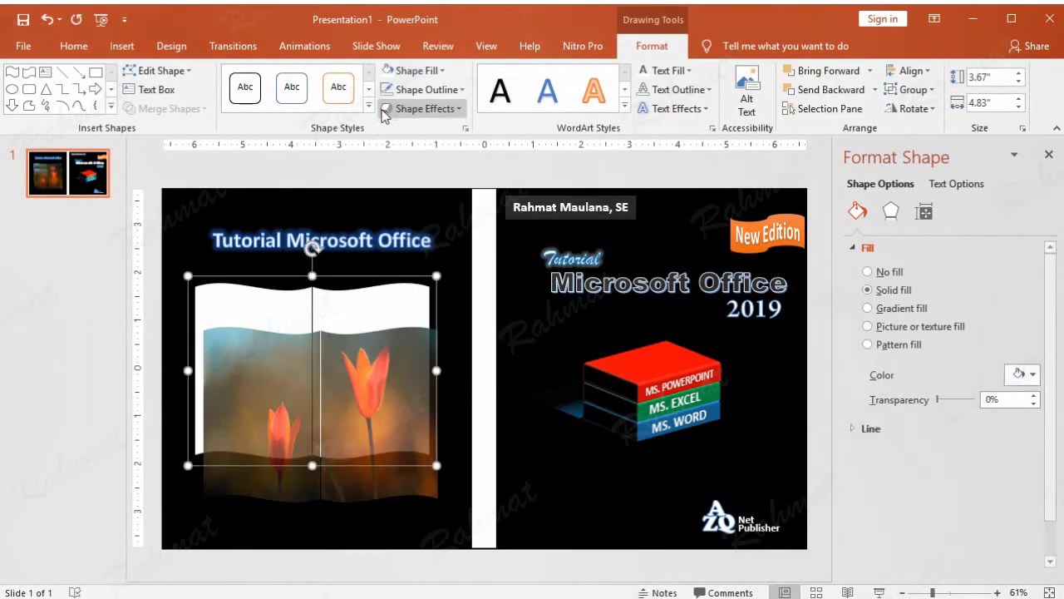
click(368, 355)
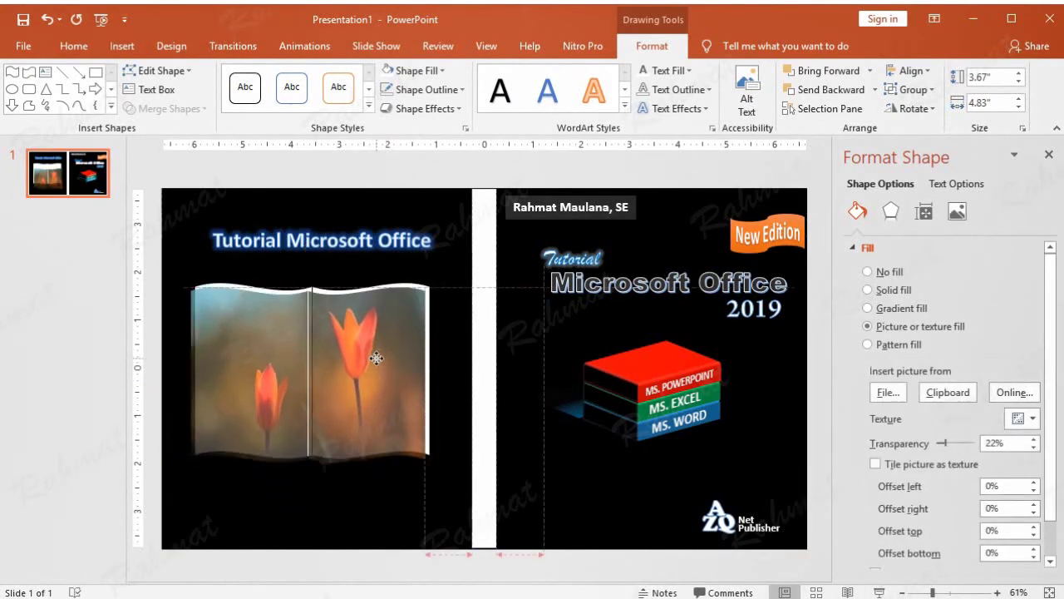
mouse_move(380, 351)
mouse_down()
mouse_move(475, 413)
mouse_move(556, 426)
mouse_up()
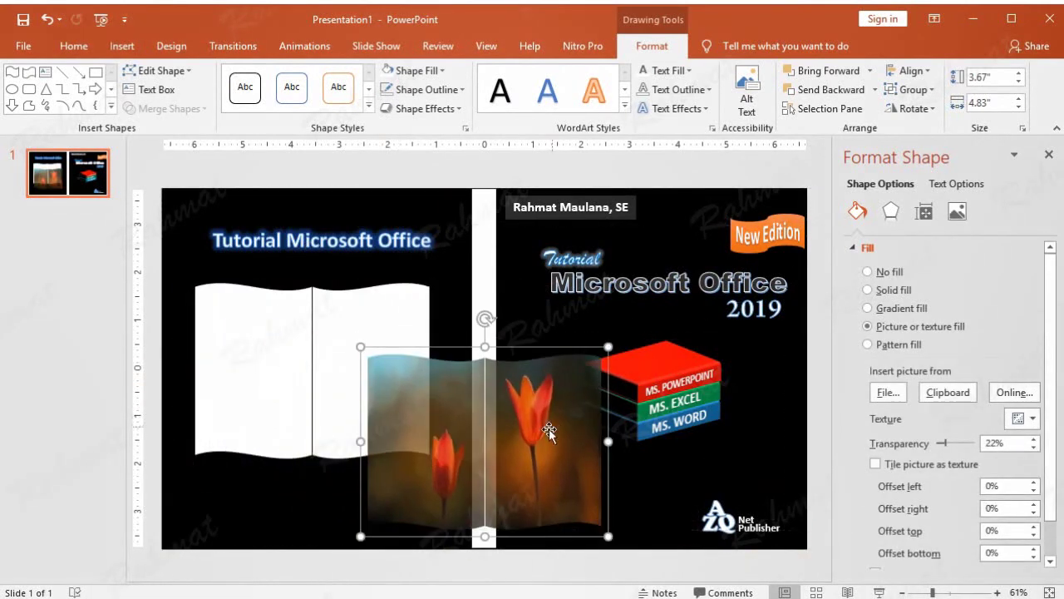
Move the tulip-picture book up and left so it overlaps the white book.
click(370, 324)
click(370, 325)
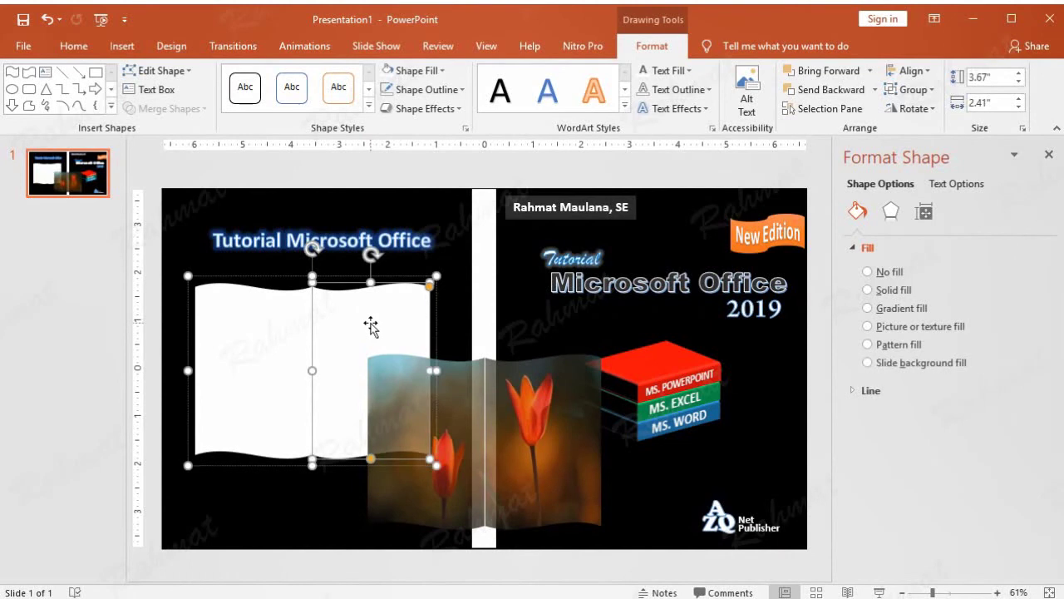
click(373, 166)
click(520, 430)
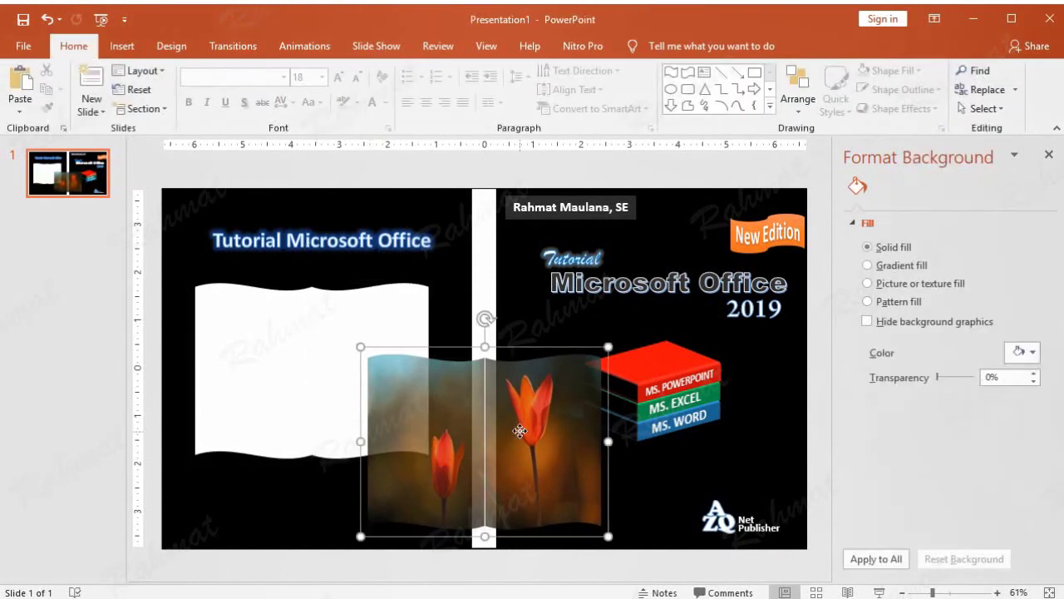
click(519, 425)
key(Escape)
key(Escape)
click(532, 439)
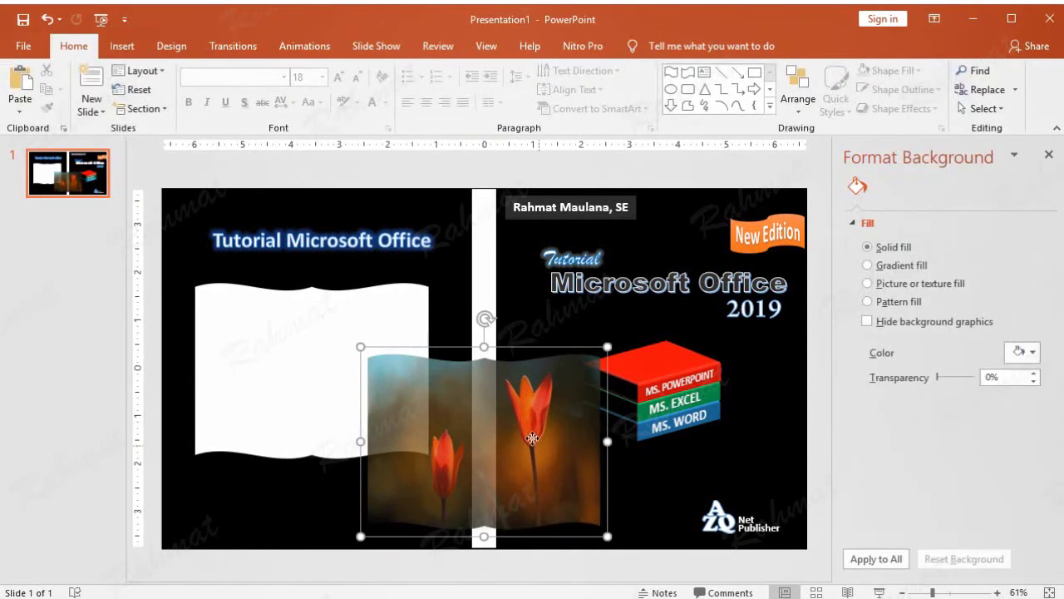
drag(532, 439, 496, 406)
Select the white book and browse the shape effects without applying one.
click(280, 340)
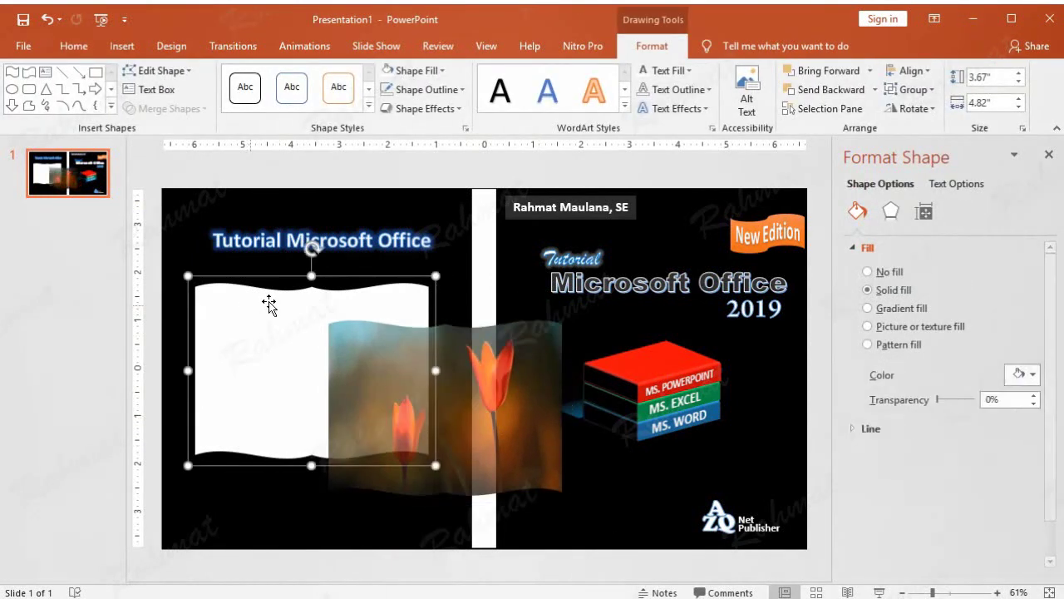
click(451, 108)
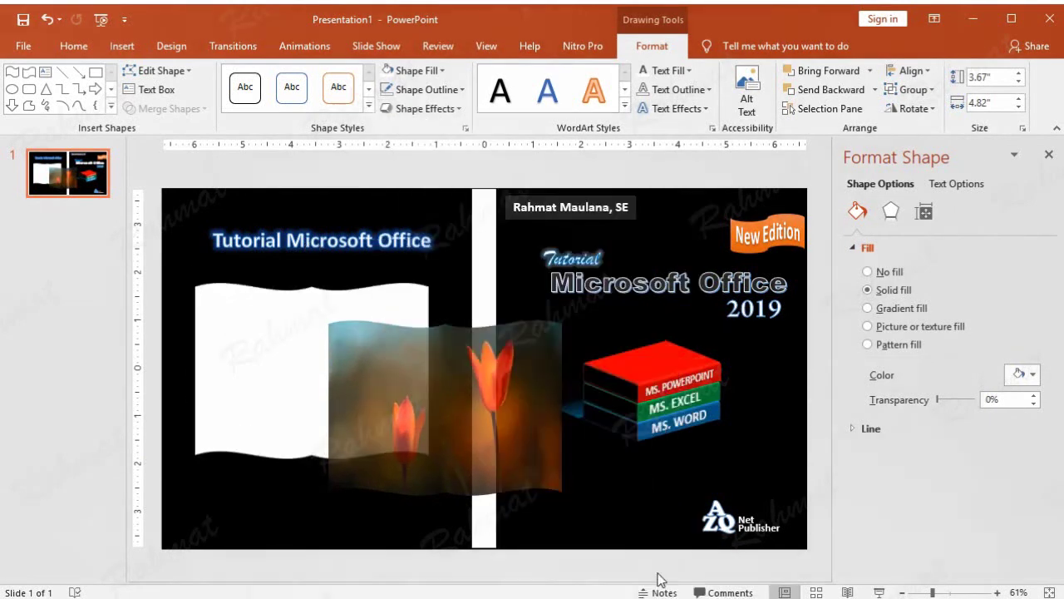
click(660, 580)
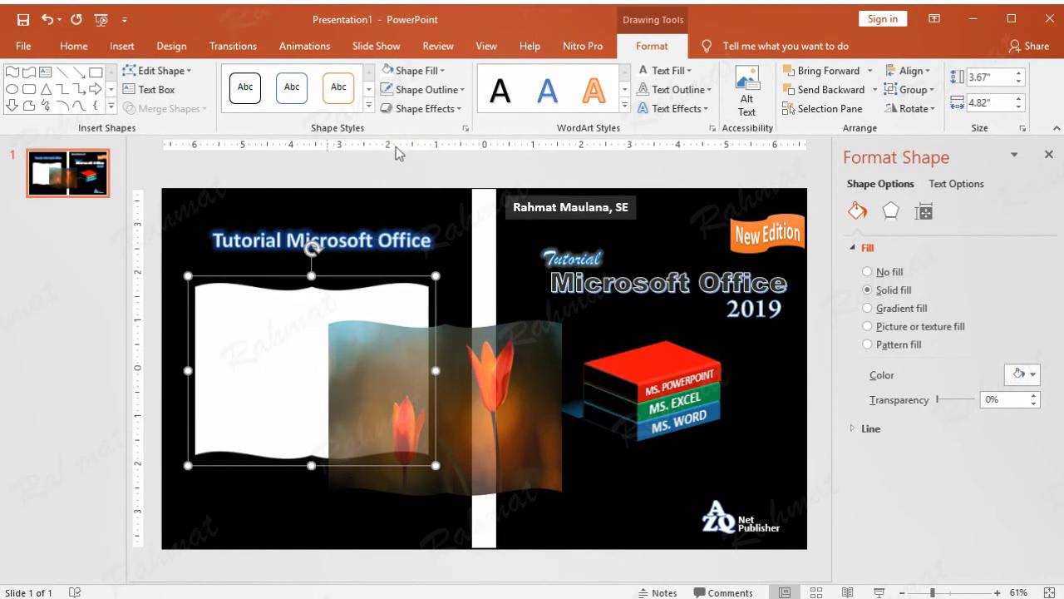
Set the white book's 3-D depth size to 44 pt in Format Shape.
click(441, 109)
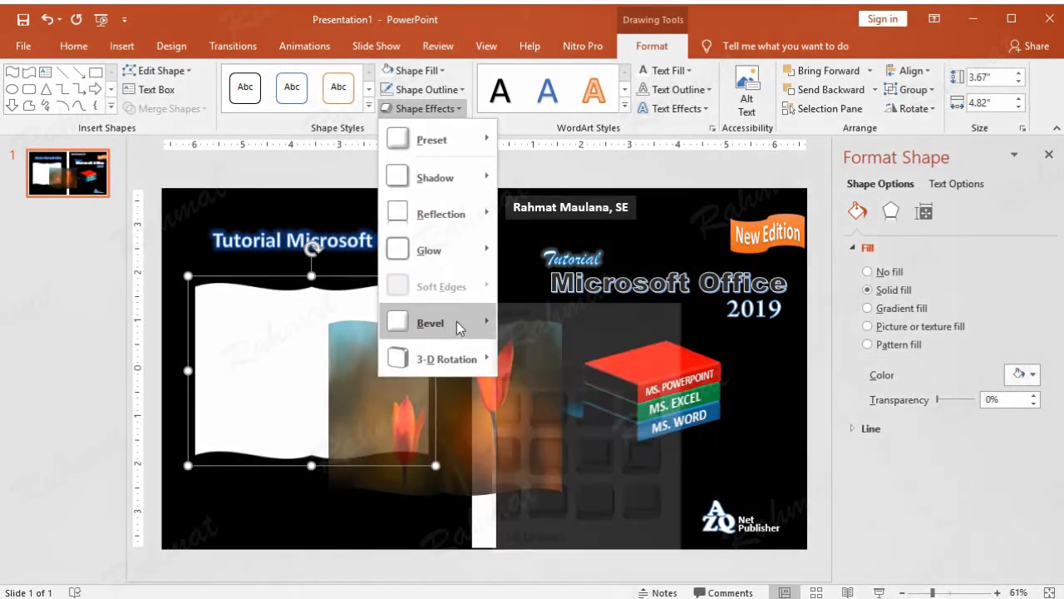
click(594, 538)
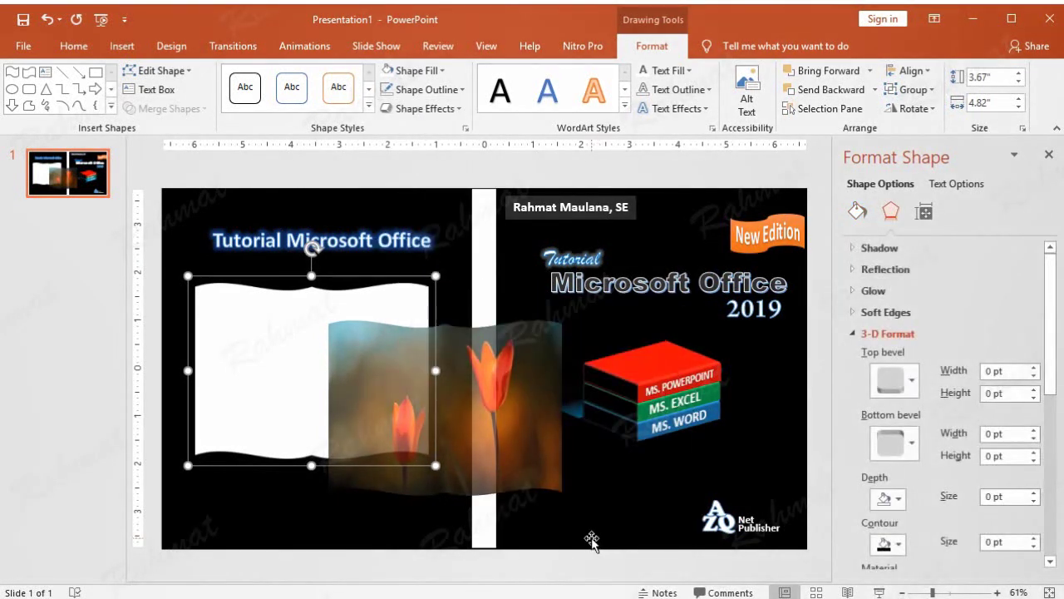
click(991, 496)
key(Left)
text(14)
key(BackSpace)
key(BackSpace)
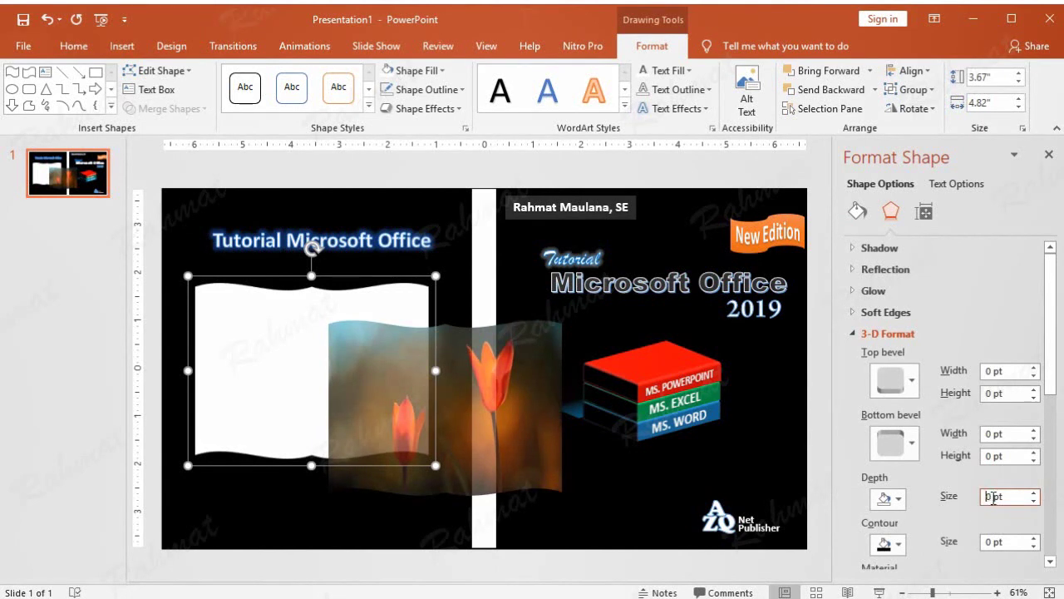
text(44)
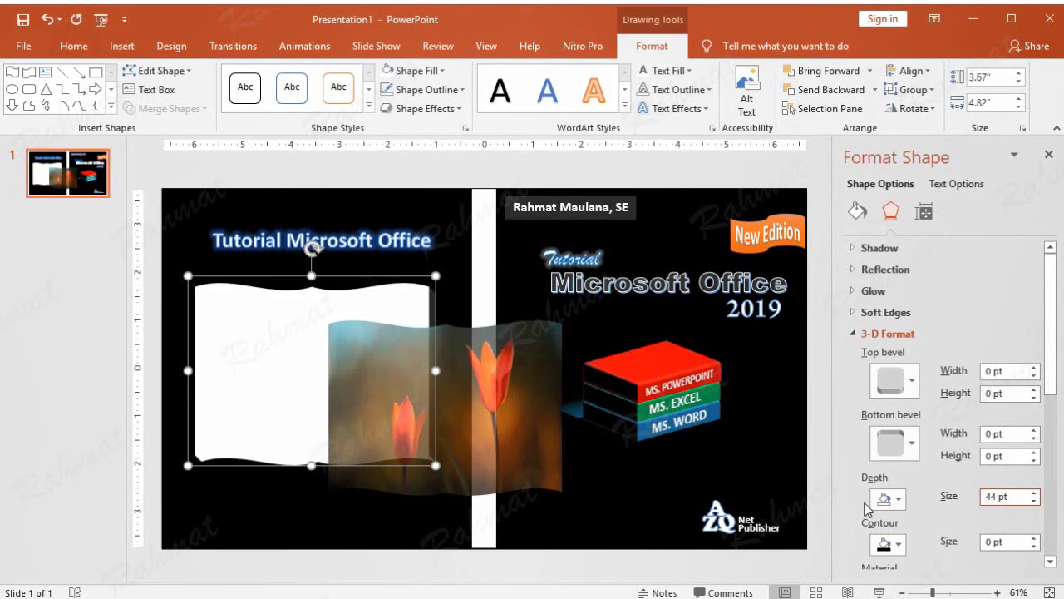
click(456, 90)
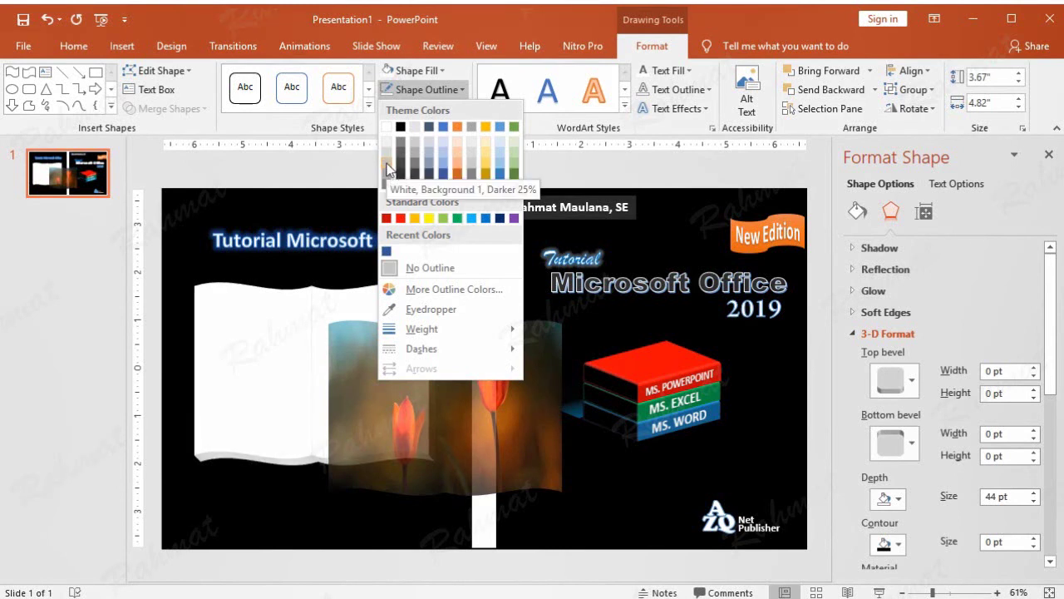
Move the tulip picture copy onto the white 3-D book and line it up.
click(388, 167)
click(451, 368)
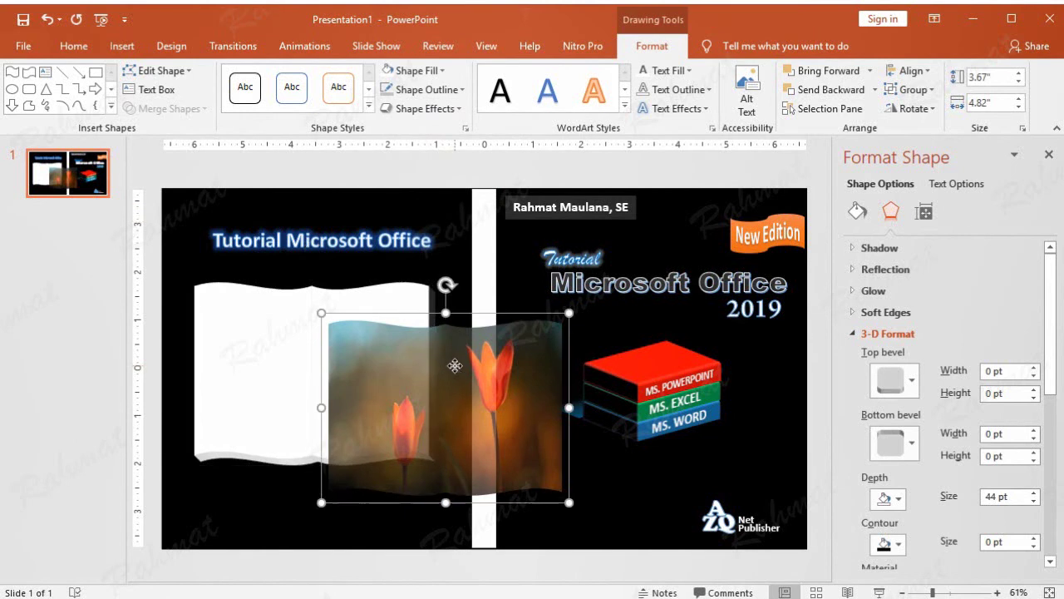
drag(440, 370, 307, 329)
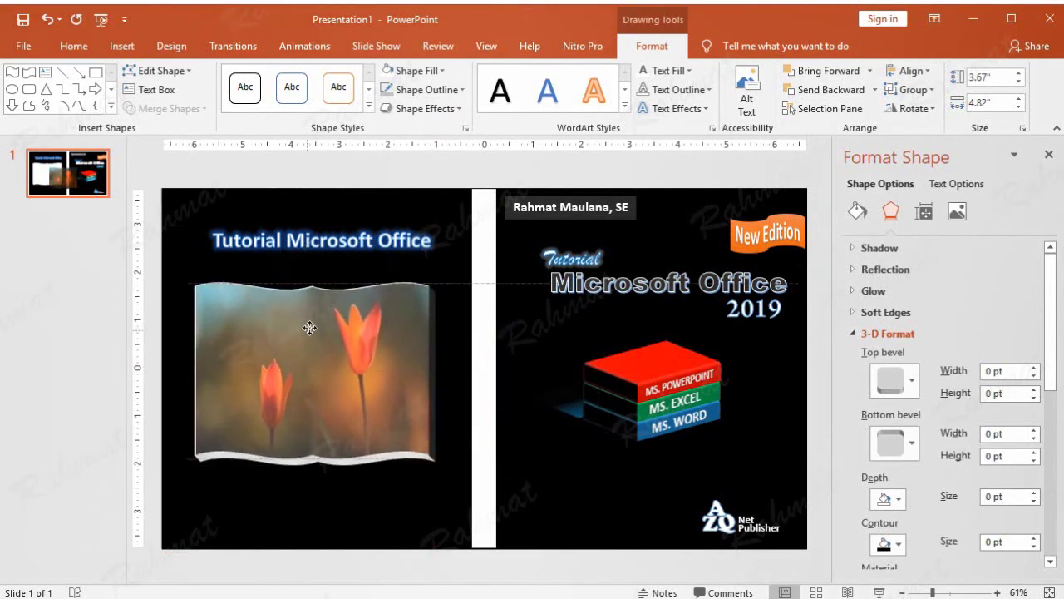
drag(306, 330, 304, 329)
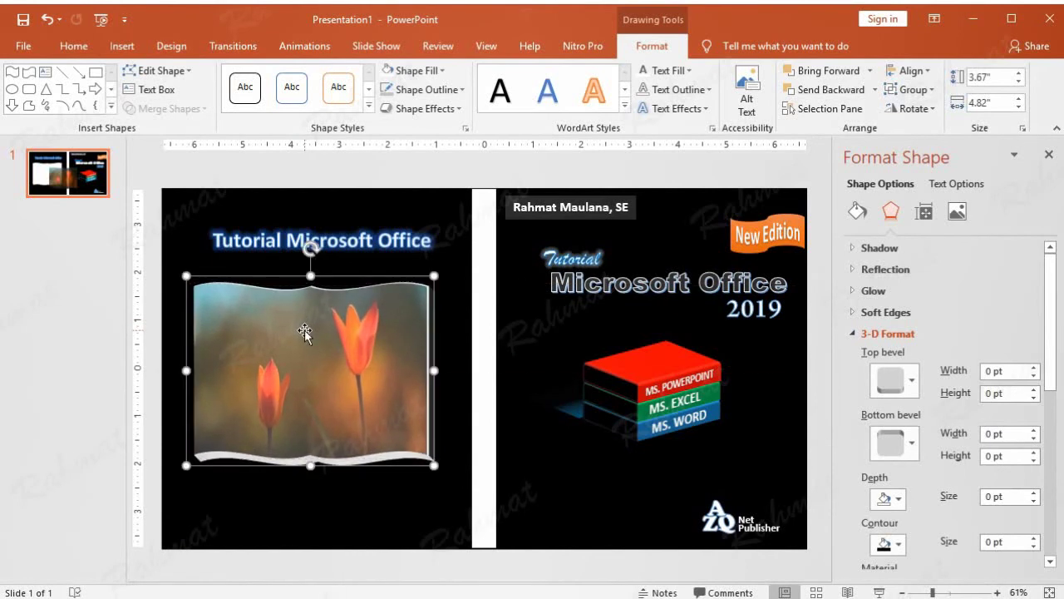
key(ctrl+Right)
key(ctrl+Left)
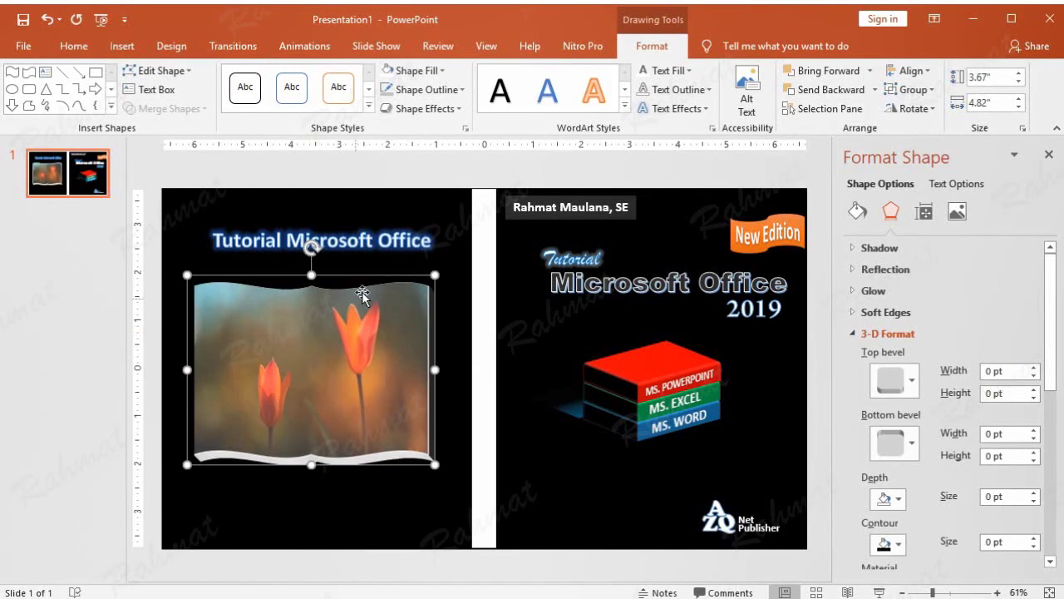
key(ctrl+Right)
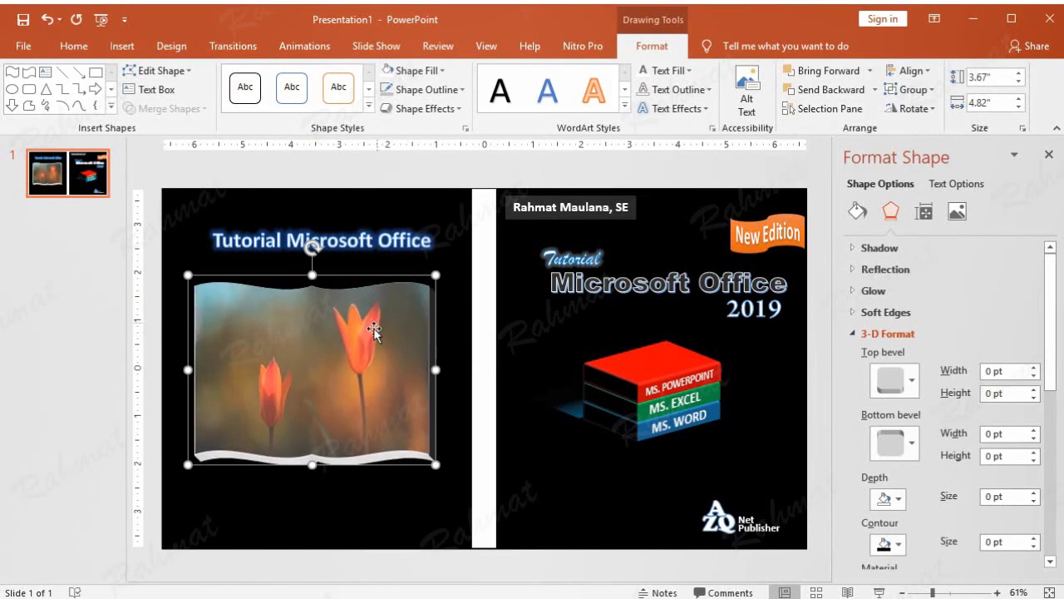
Shift the right-half wave shape slightly left so white page edges show beneath.
shift+click(374, 331)
key(ctrl+Left)
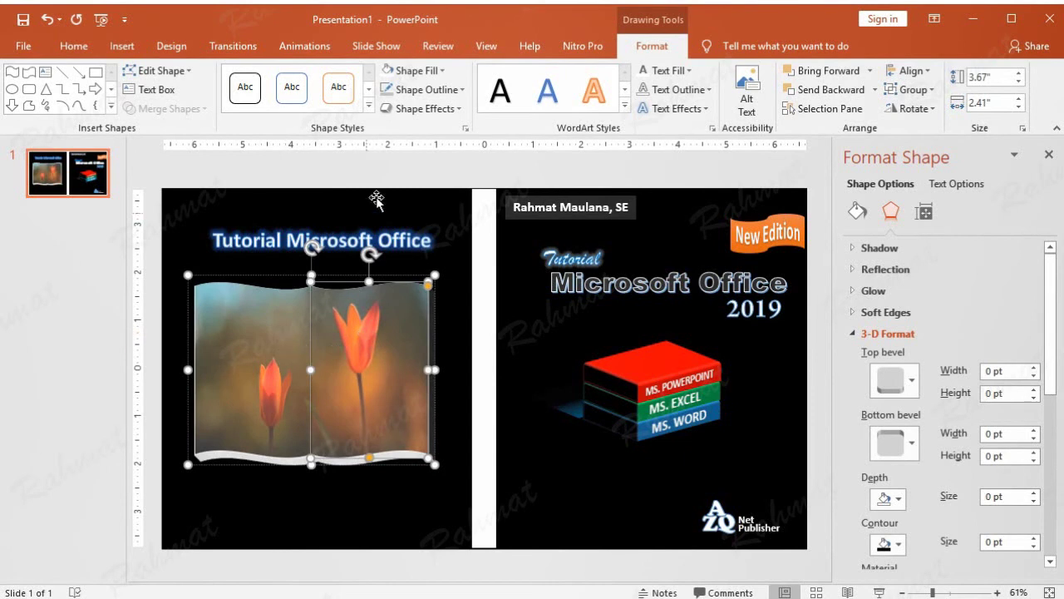
click(377, 200)
click(281, 337)
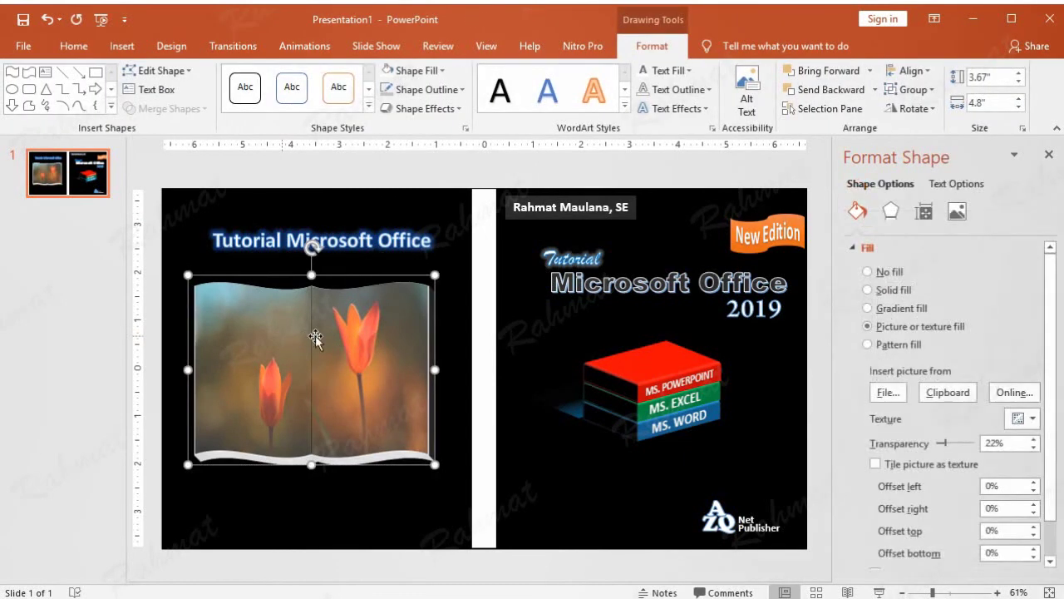
shift+click(377, 346)
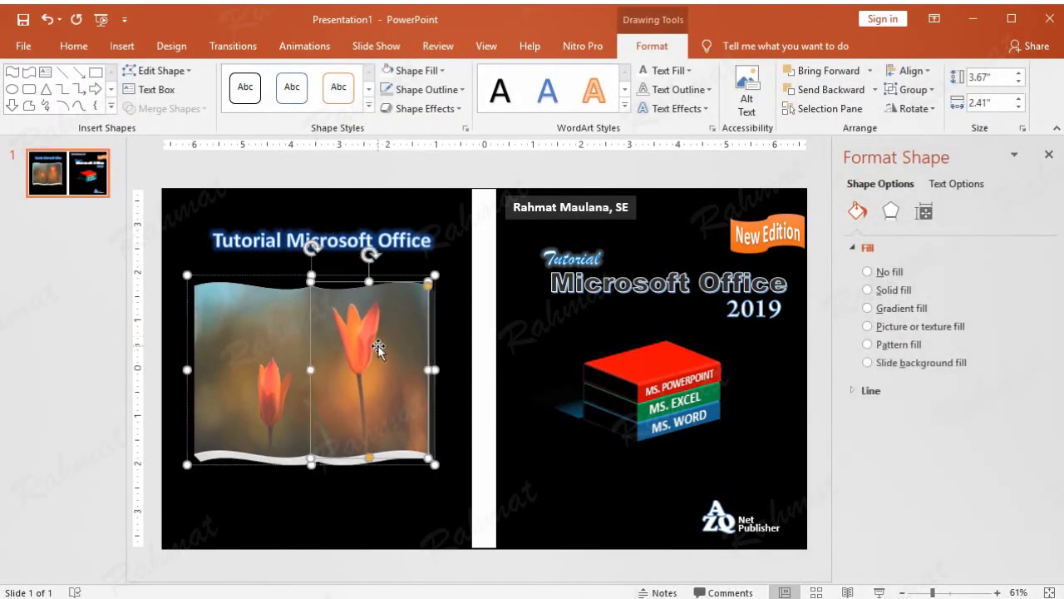
click(461, 158)
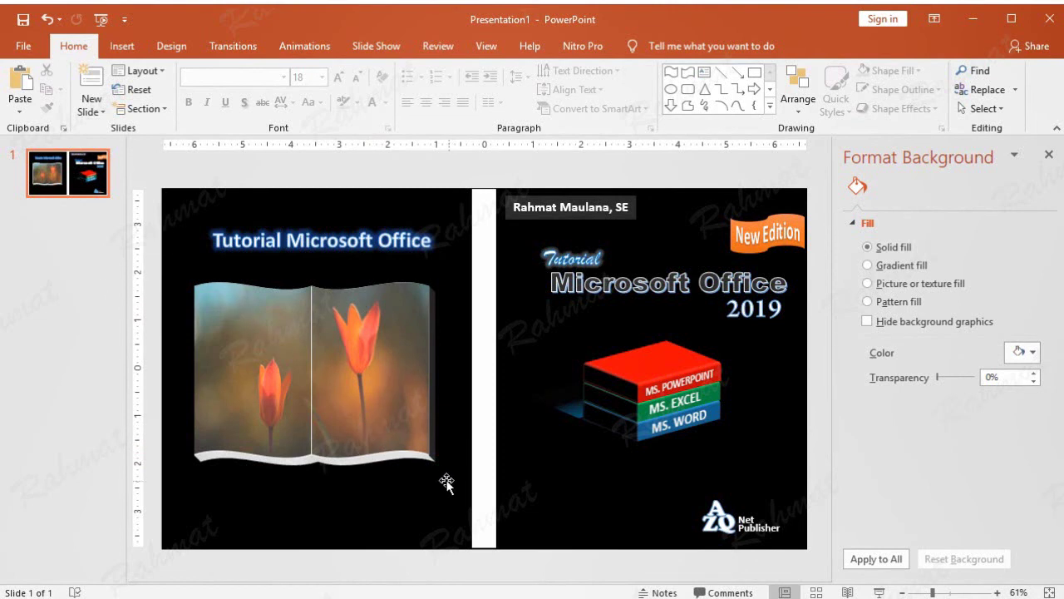
Select every piece of the book image and nudge it up and right under the title.
drag(447, 567, 175, 272)
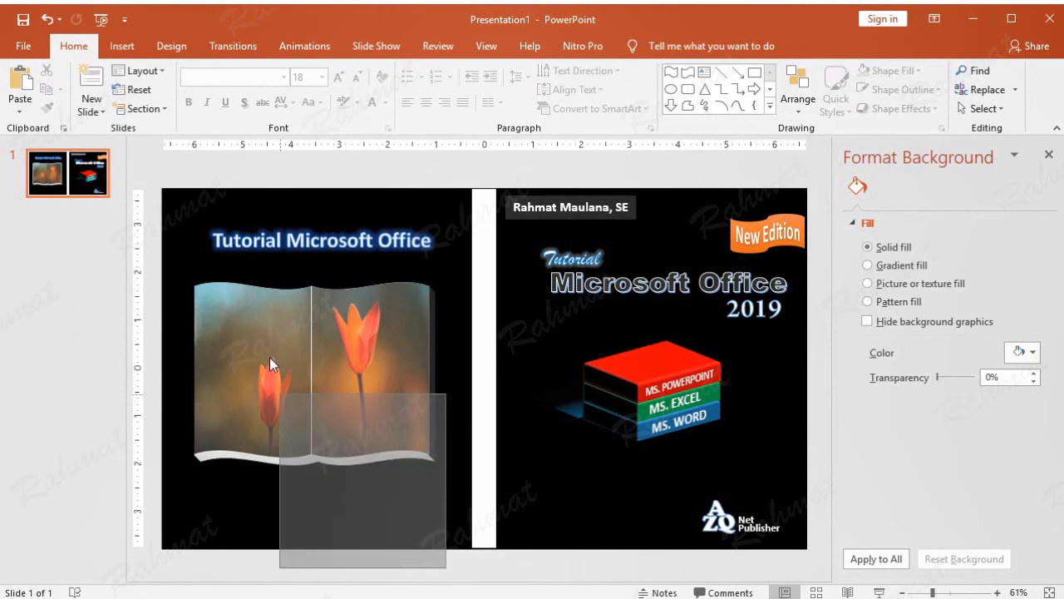
key(Up)
key(Right)
key(Up)
key(Up)
key(Up)
key(Up)
key(Up)
key(Up)
key(Right)
key(Right)
key(Right)
key(Right)
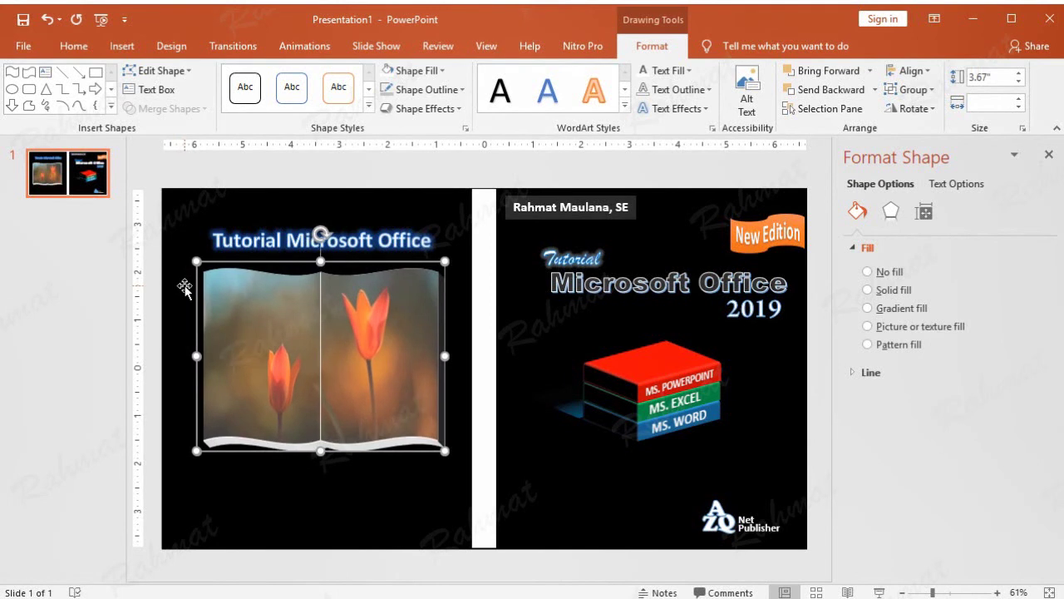
key(Up)
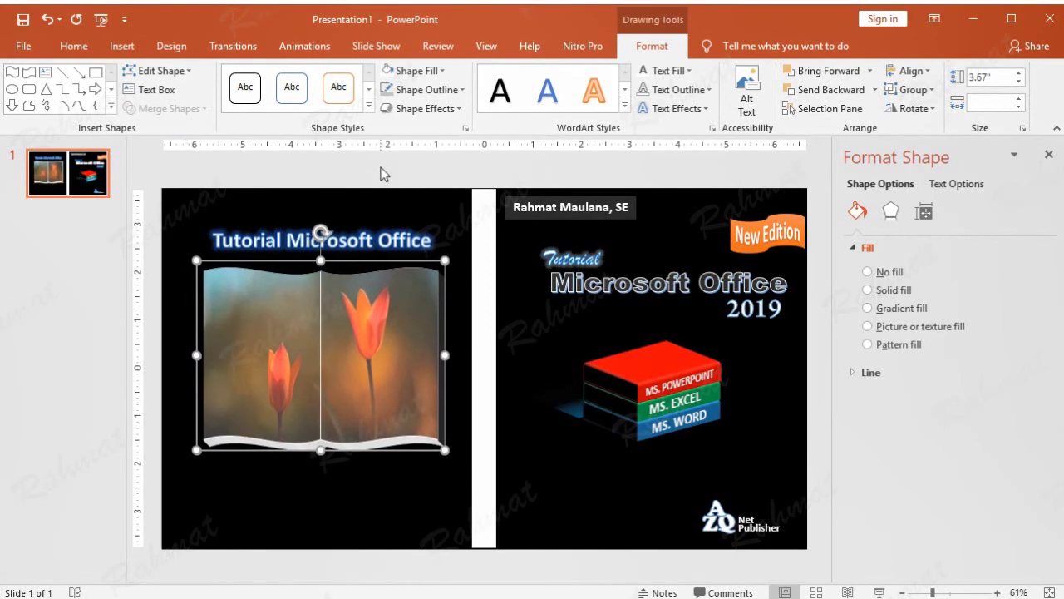
click(382, 173)
click(122, 46)
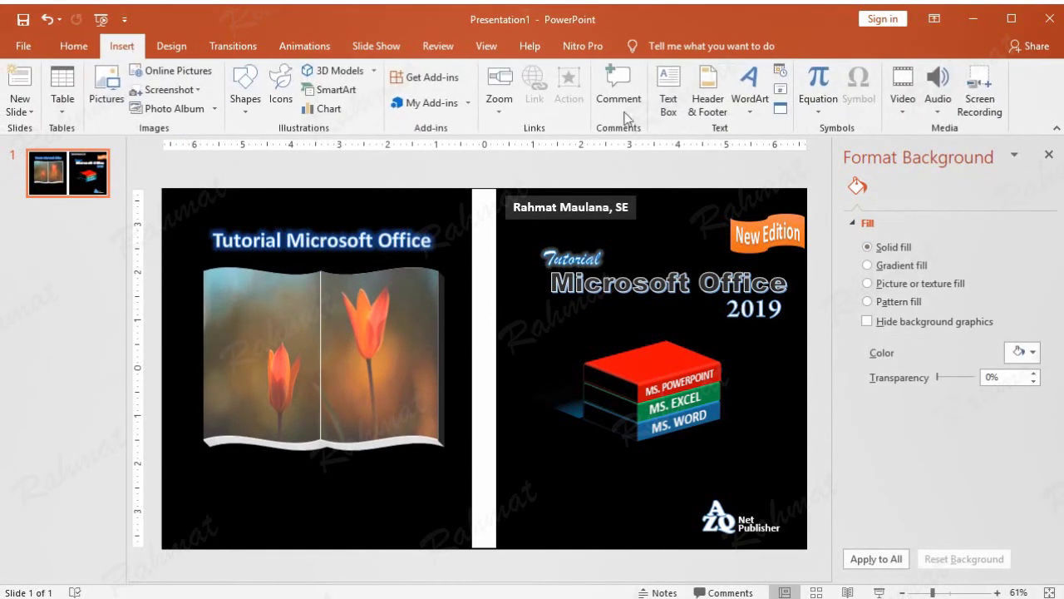
Draw a text box over the tulip book and repeat 'Tutorial Microsoft Office 2019' several times.
click(667, 88)
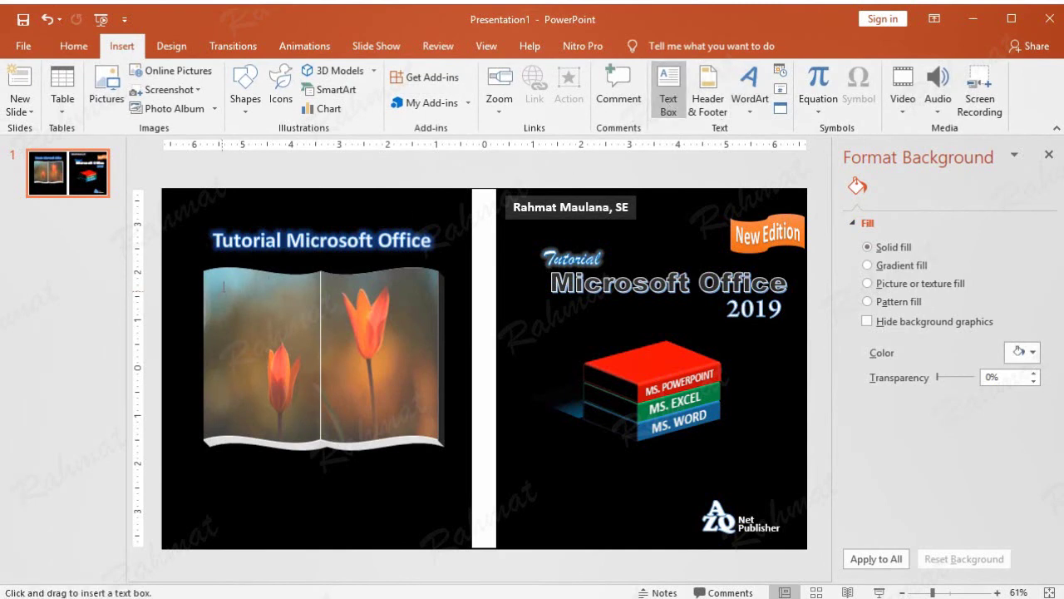
drag(219, 283, 422, 432)
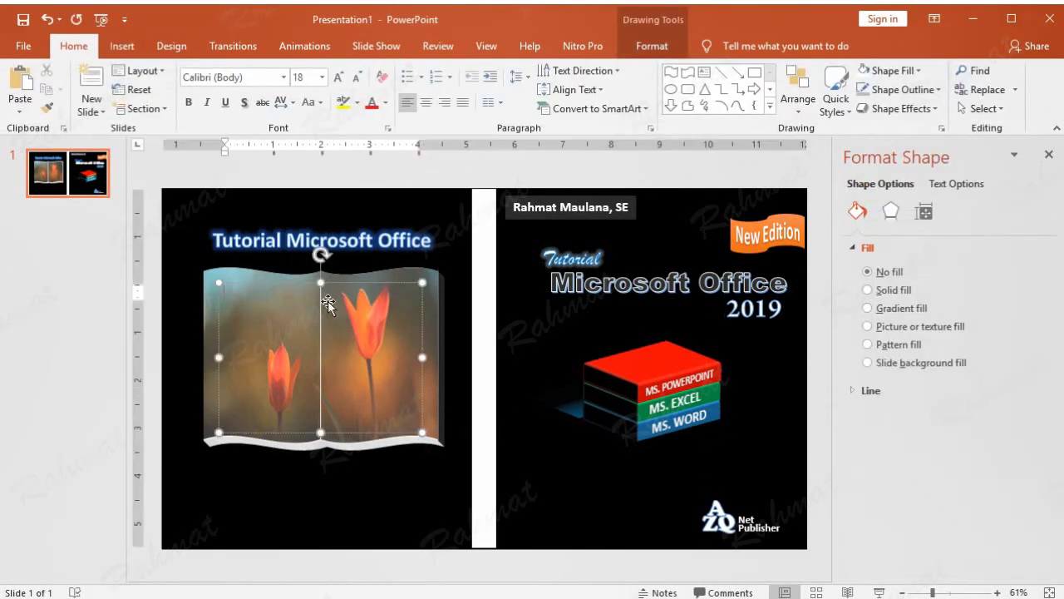
text(Tu)
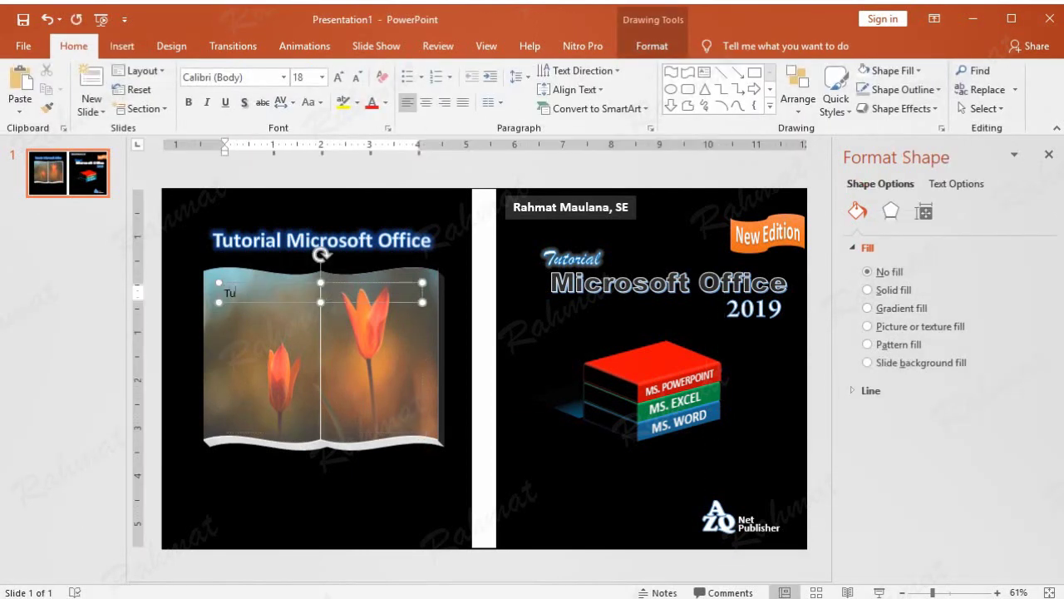
text(torial Mi)
text(crosoft Office 2019)
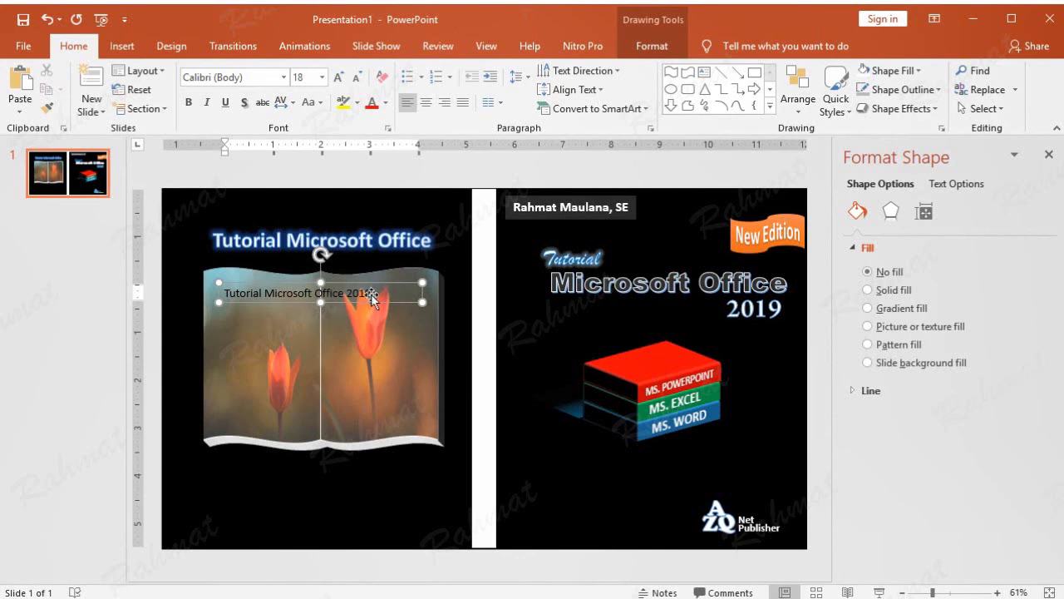
drag(371, 292, 246, 298)
key(ctrl+c)
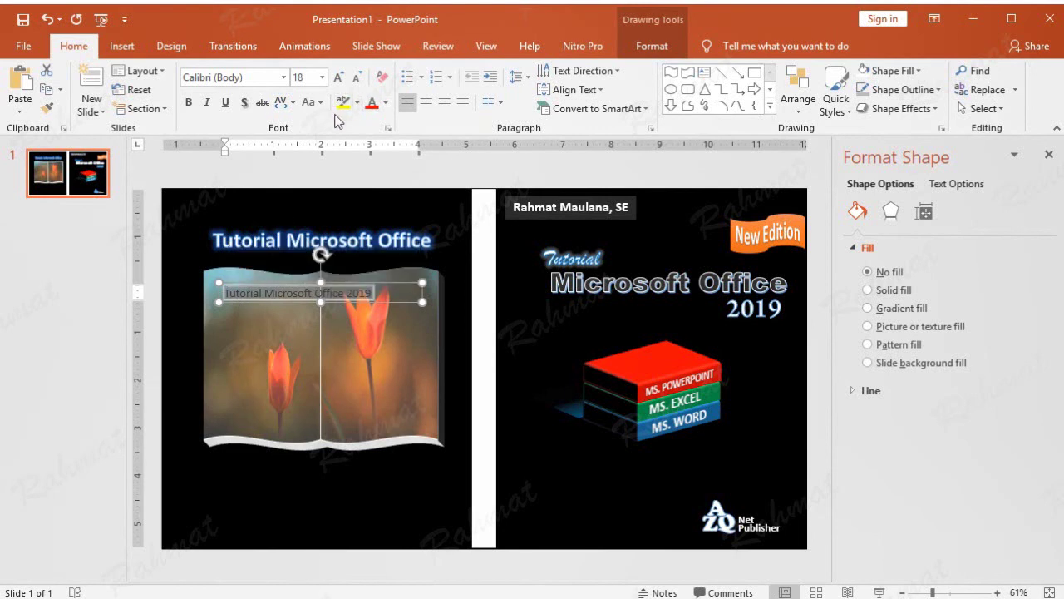
click(48, 108)
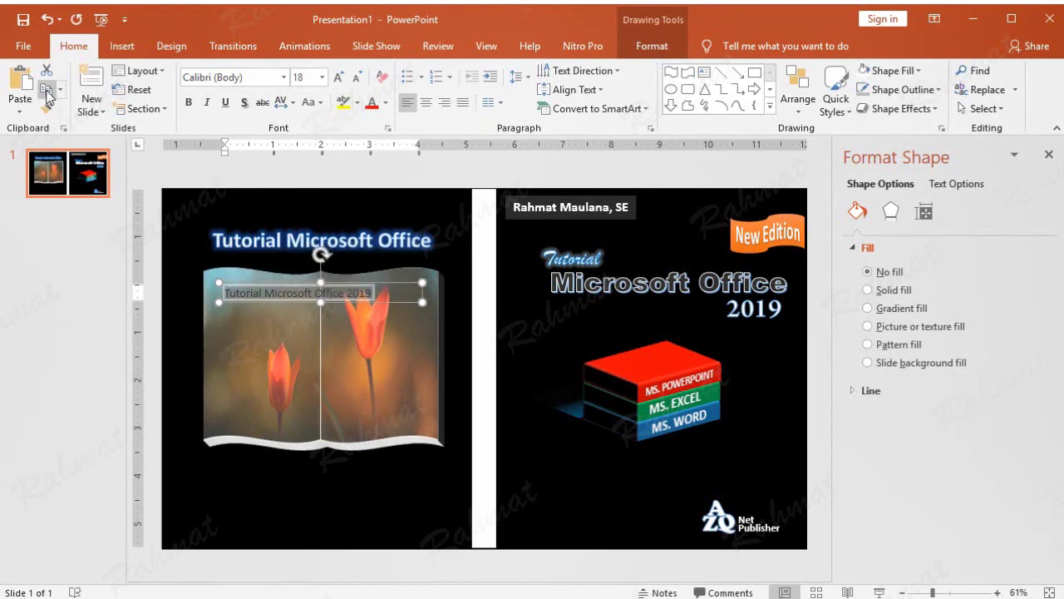
click(374, 296)
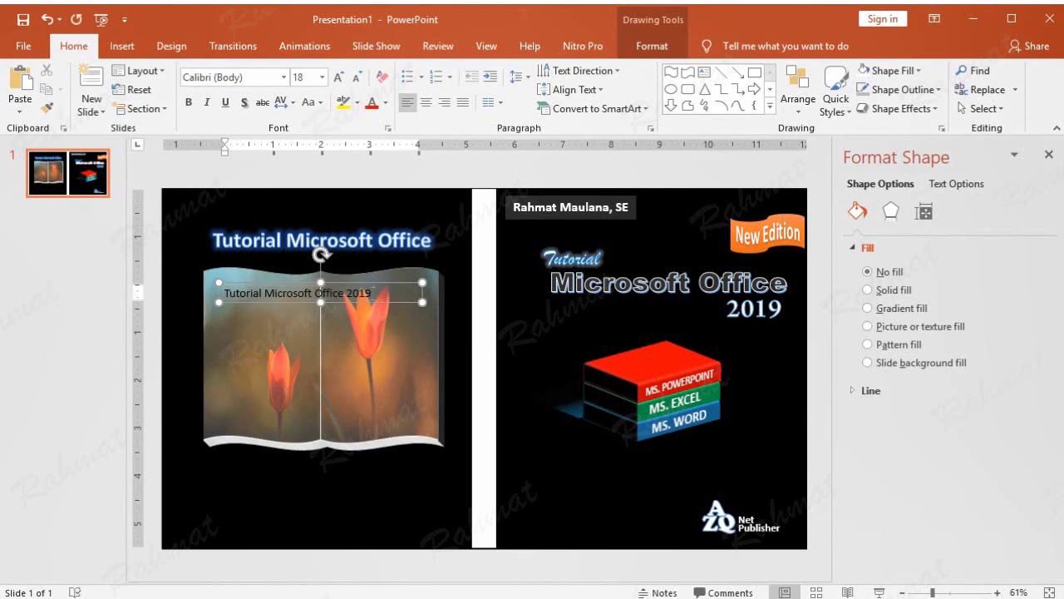
key(ctrl+v)
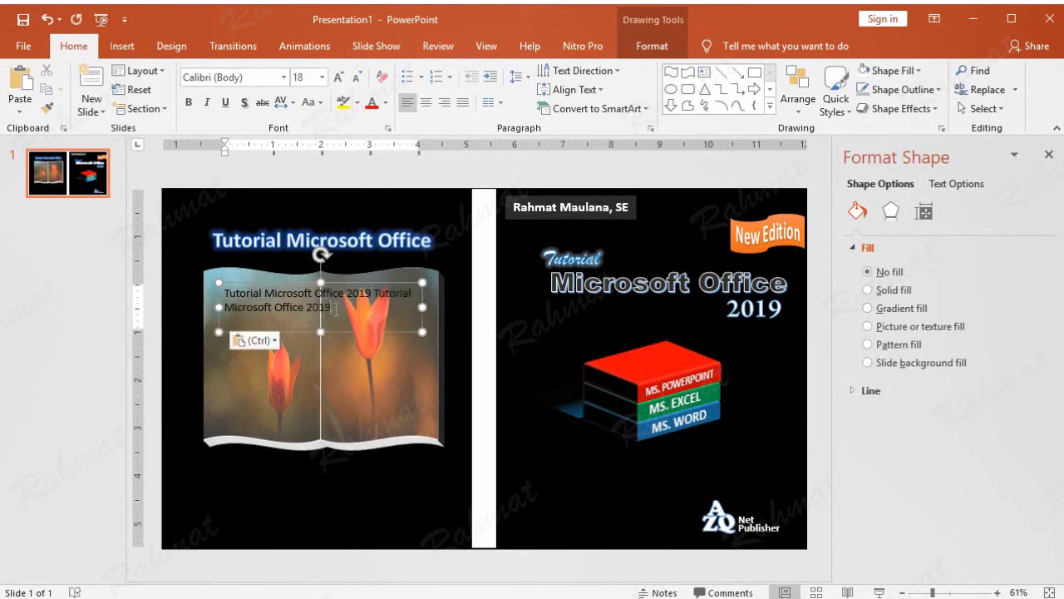
key(ctrl+v)
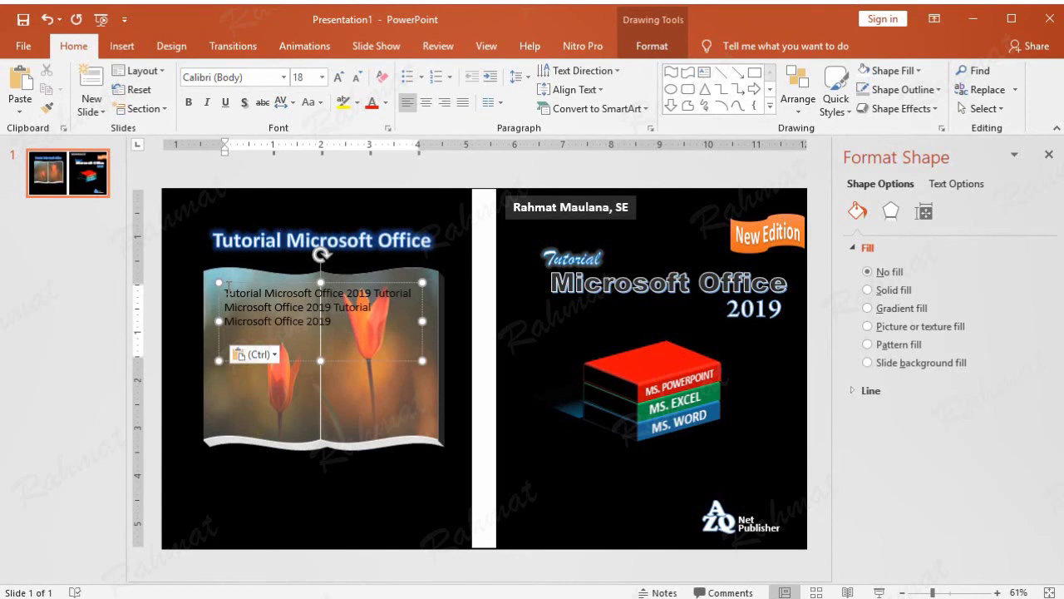
Indent the first line and add a blank line plus a second pasted paragraph.
double_click(233, 292)
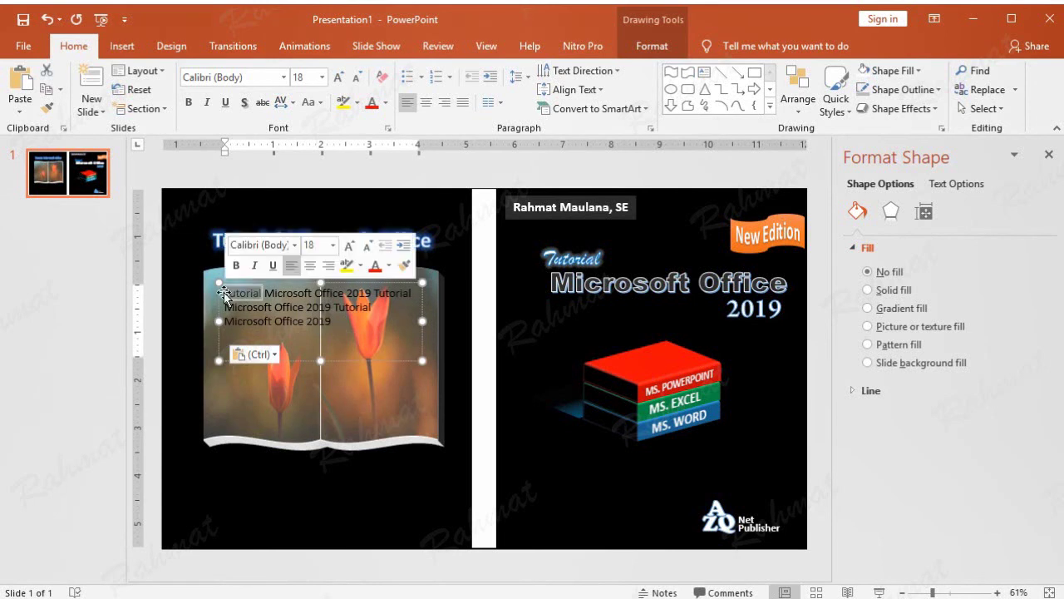
key(ctrl+e)
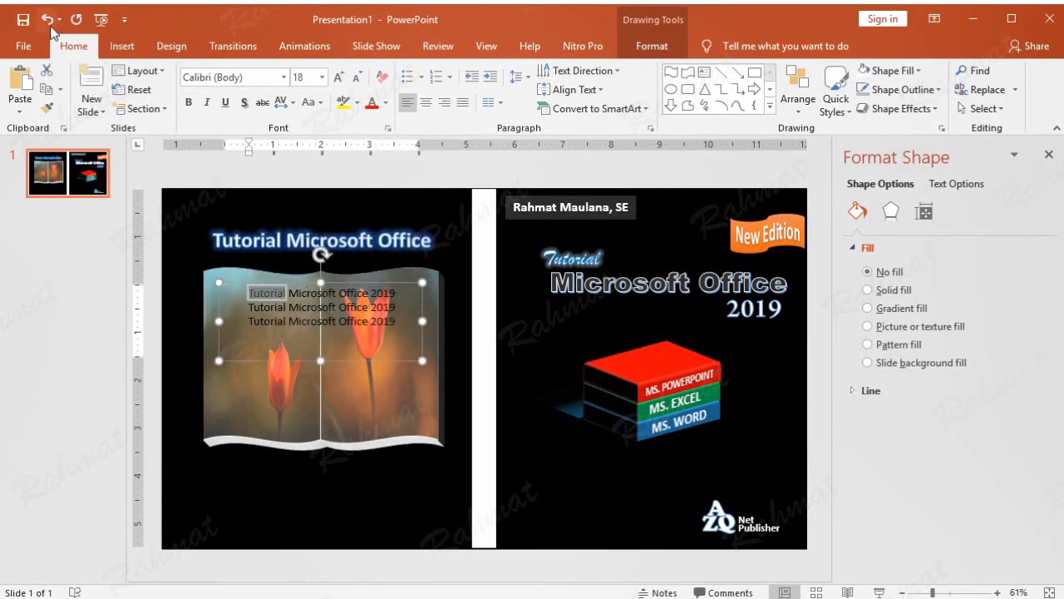
click(46, 19)
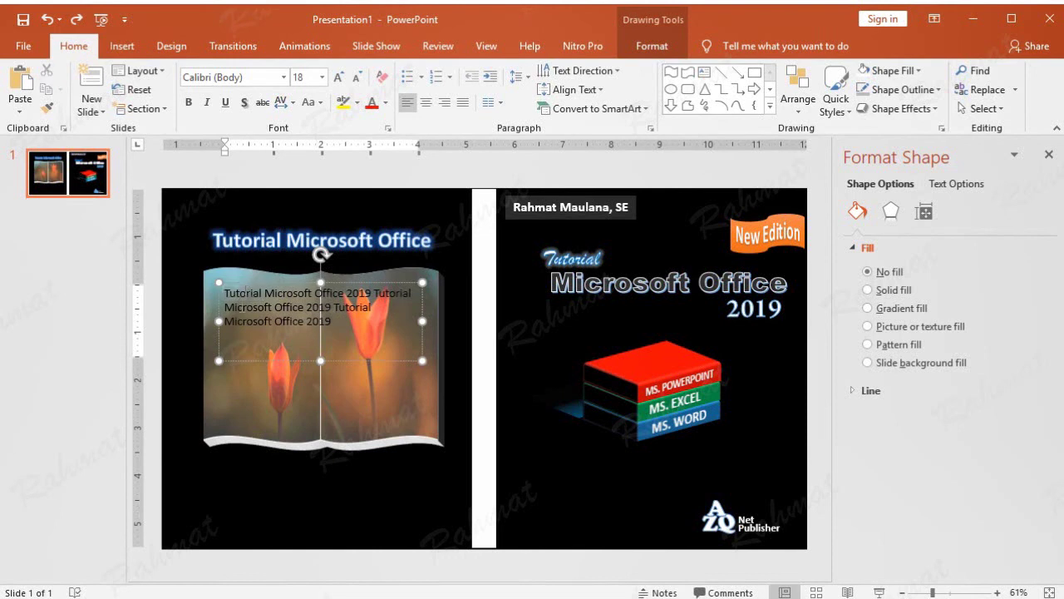
key(Tab)
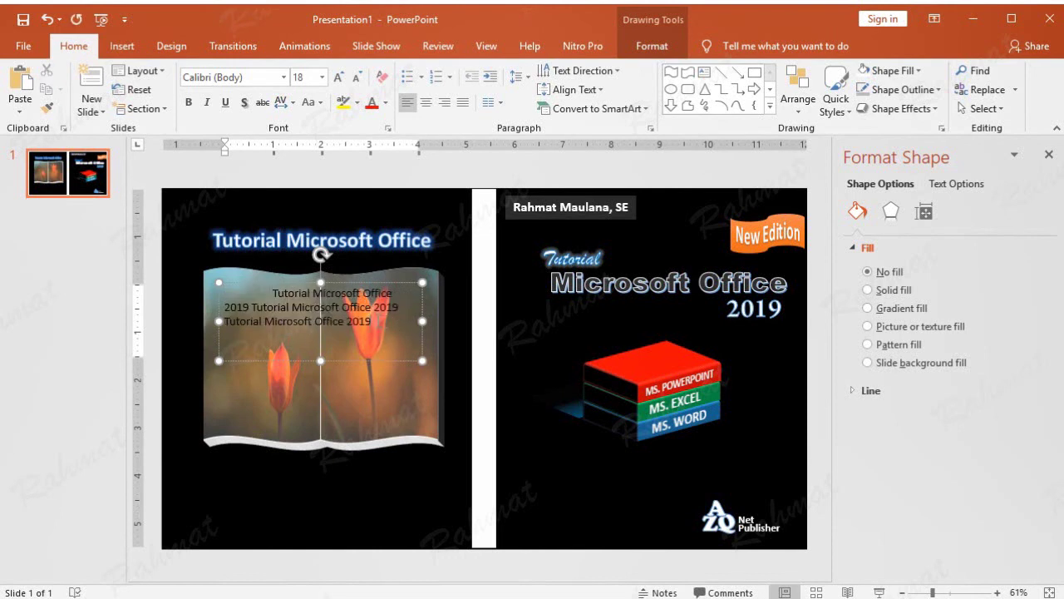
key(ctrl+v)
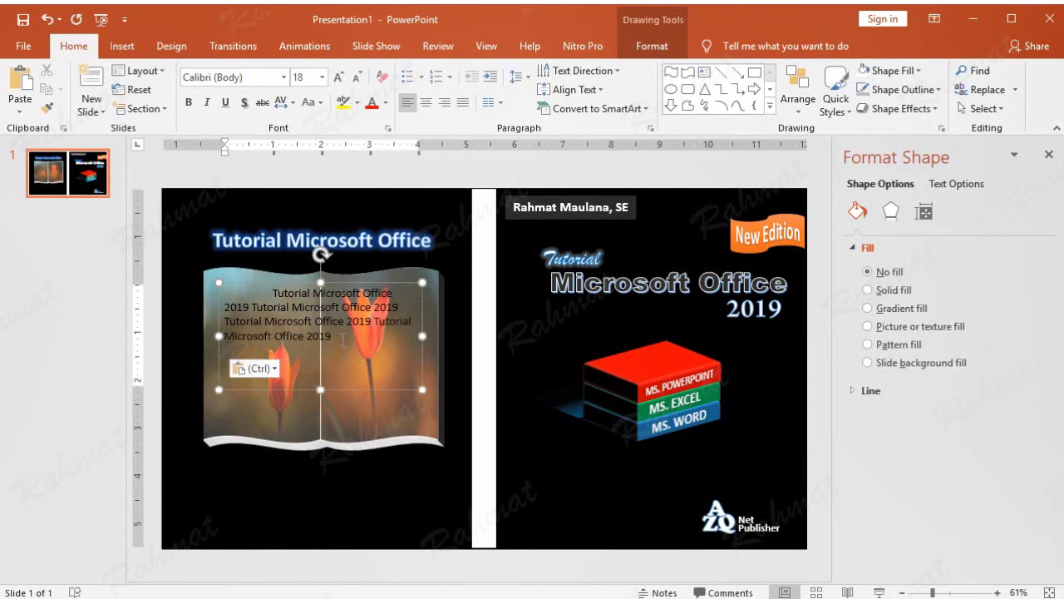
key(ctrl+a)
key(ctrl+c)
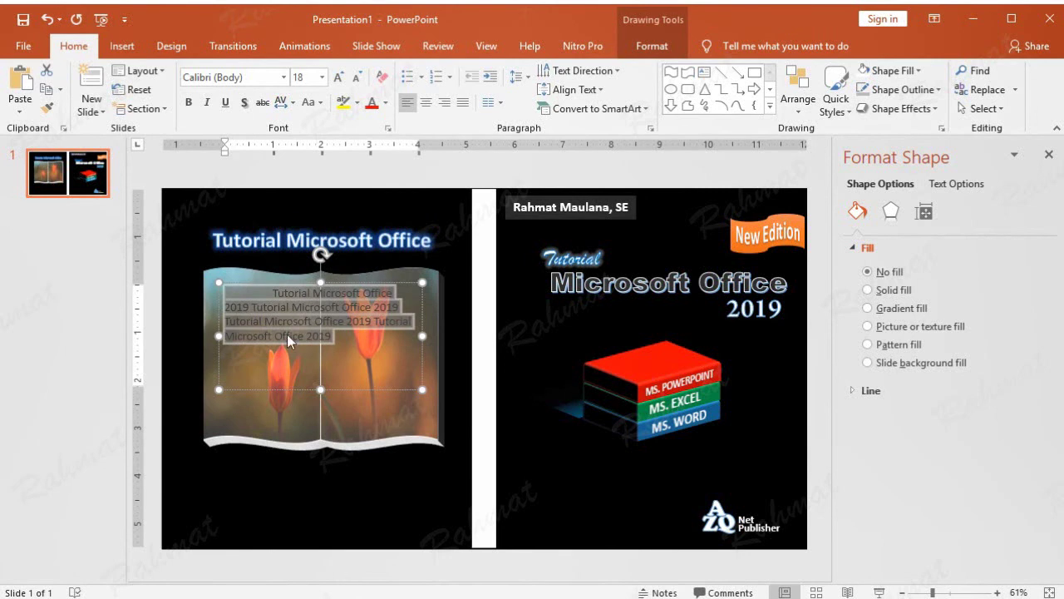
click(339, 336)
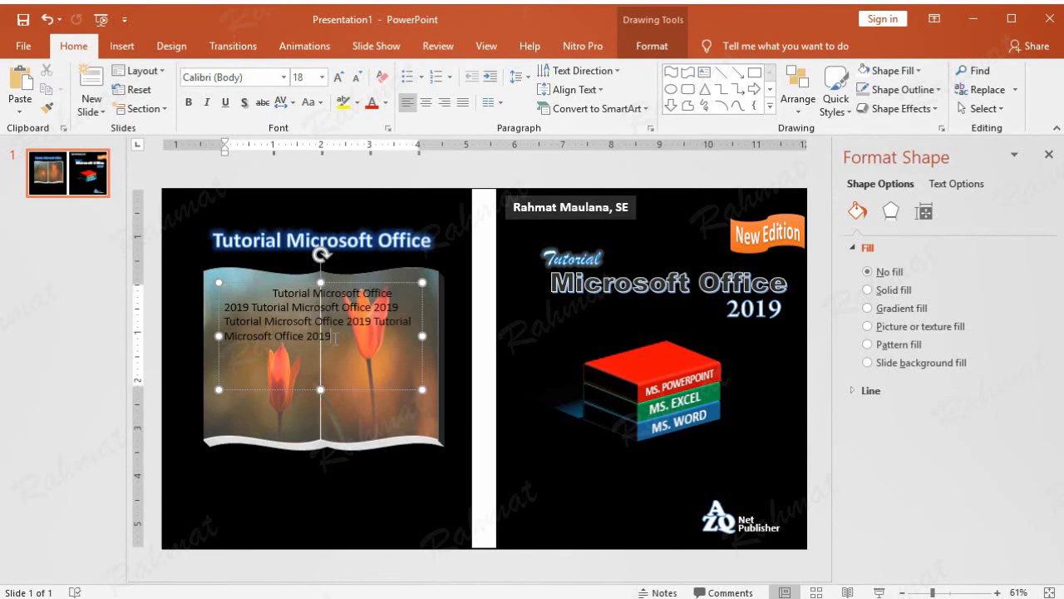
key(Return)
key(Return)
key(ctrl+v)
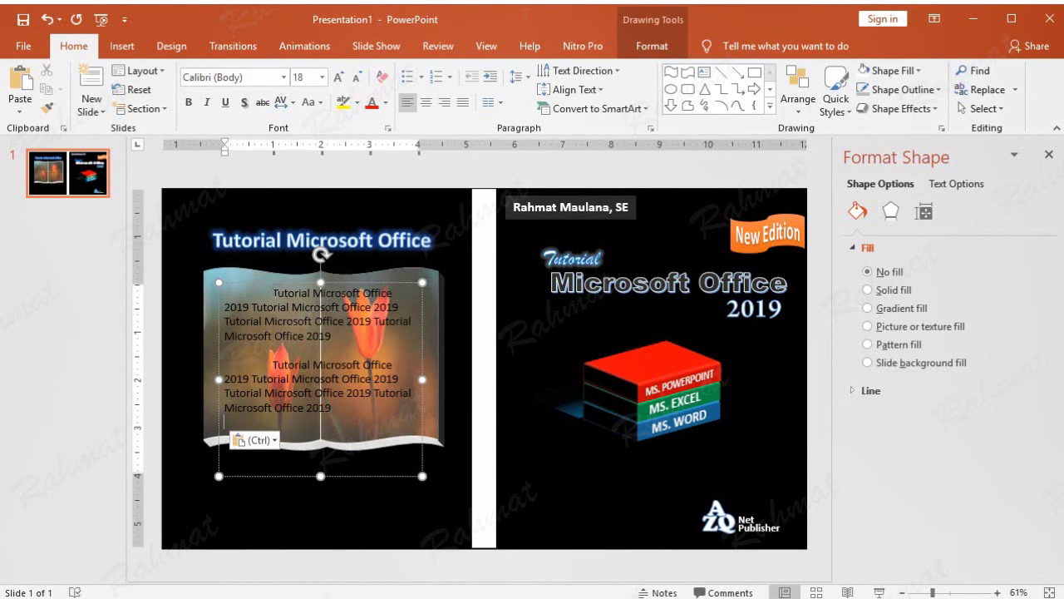
key(ctrl+a)
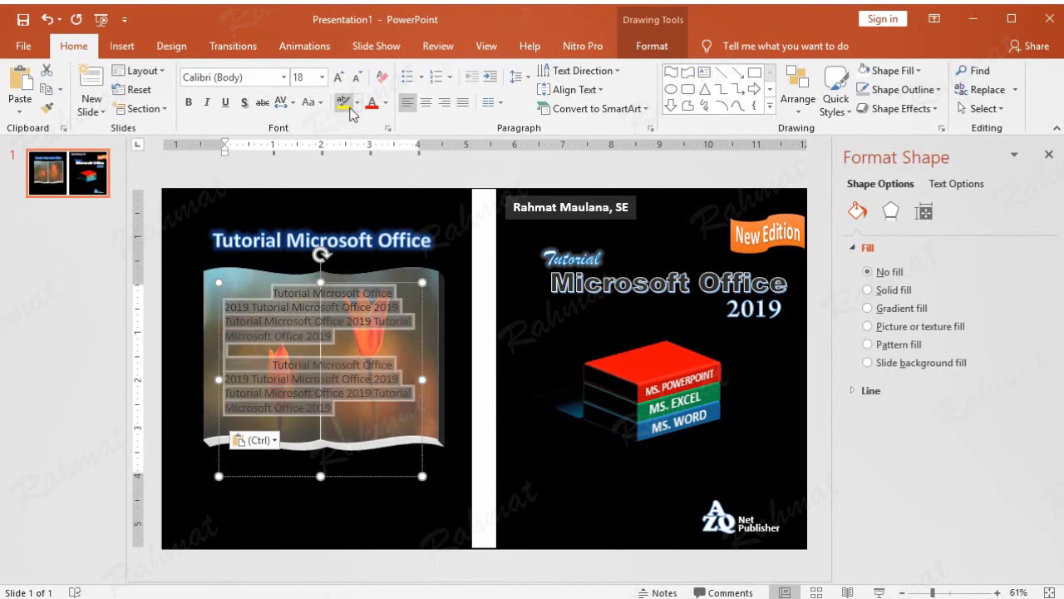
Remove the outline from the blurb text box over the tulip book.
click(645, 51)
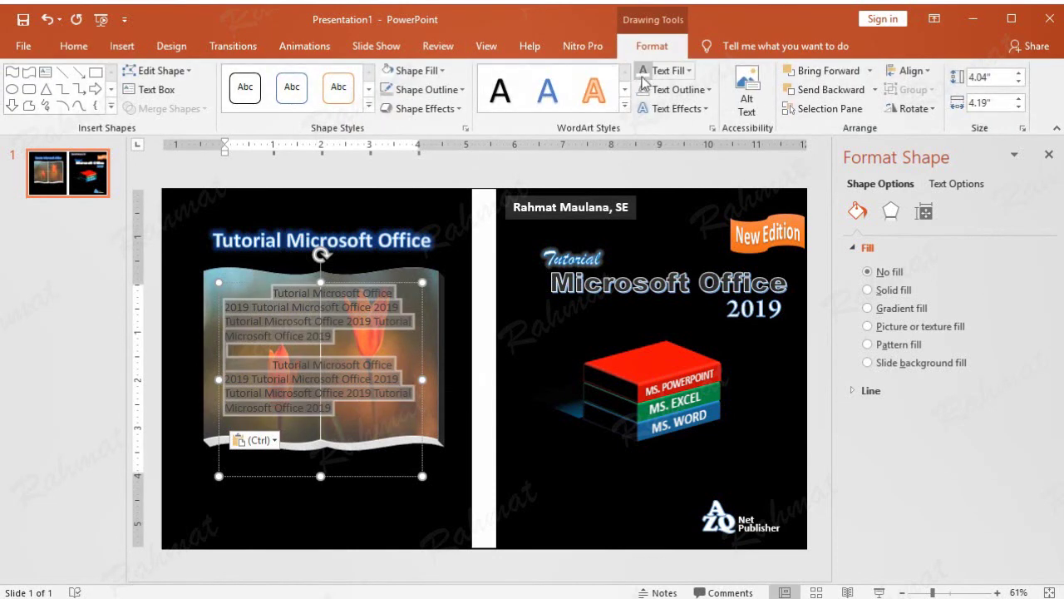
click(532, 172)
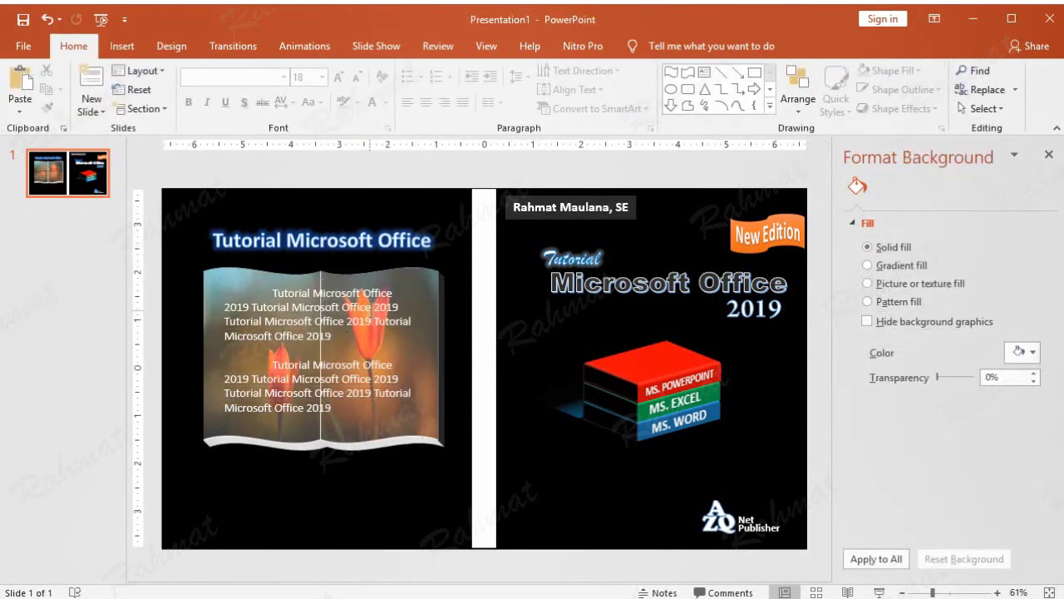
click(416, 347)
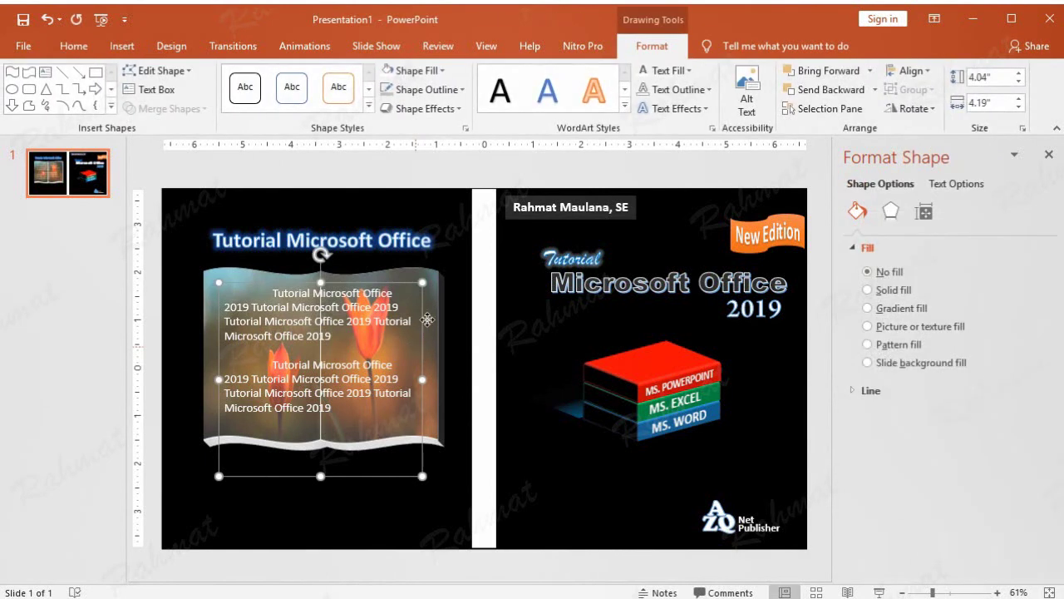
shift+click(431, 315)
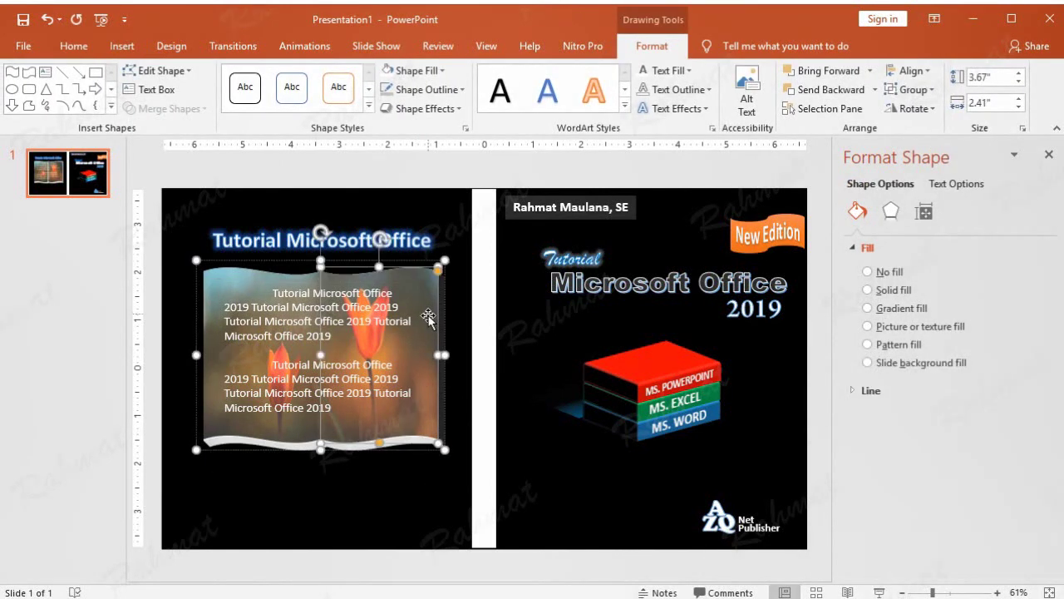
click(506, 212)
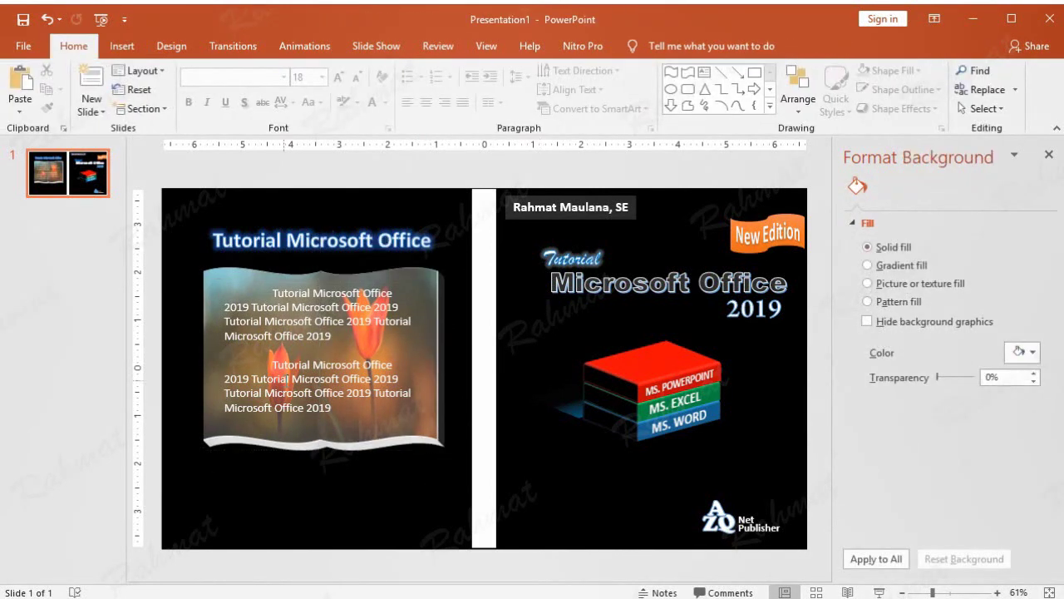
click(208, 285)
click(223, 281)
click(223, 281)
shift+click(224, 282)
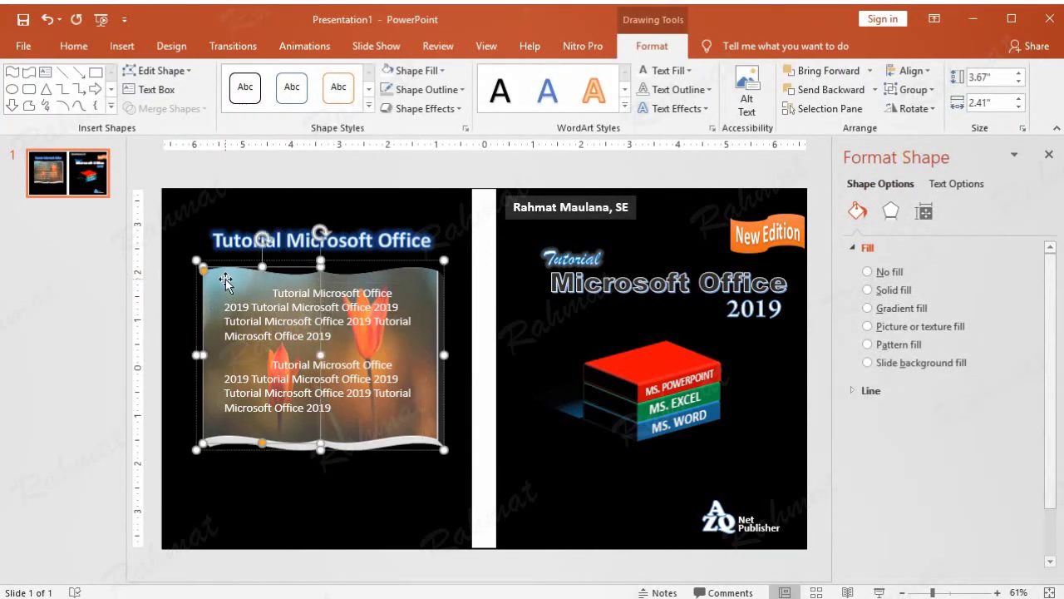
click(406, 190)
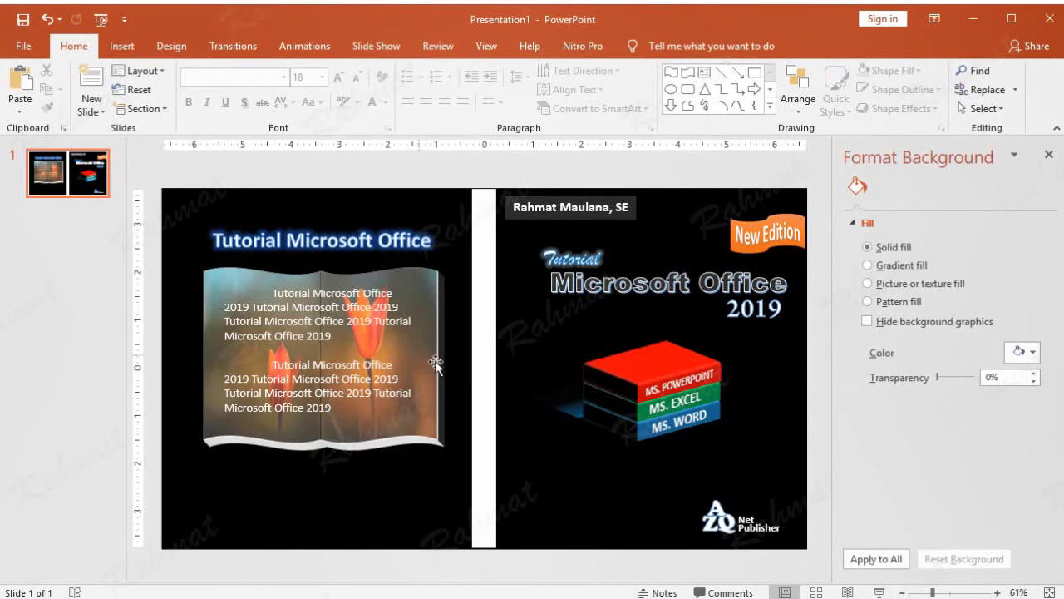
click(424, 289)
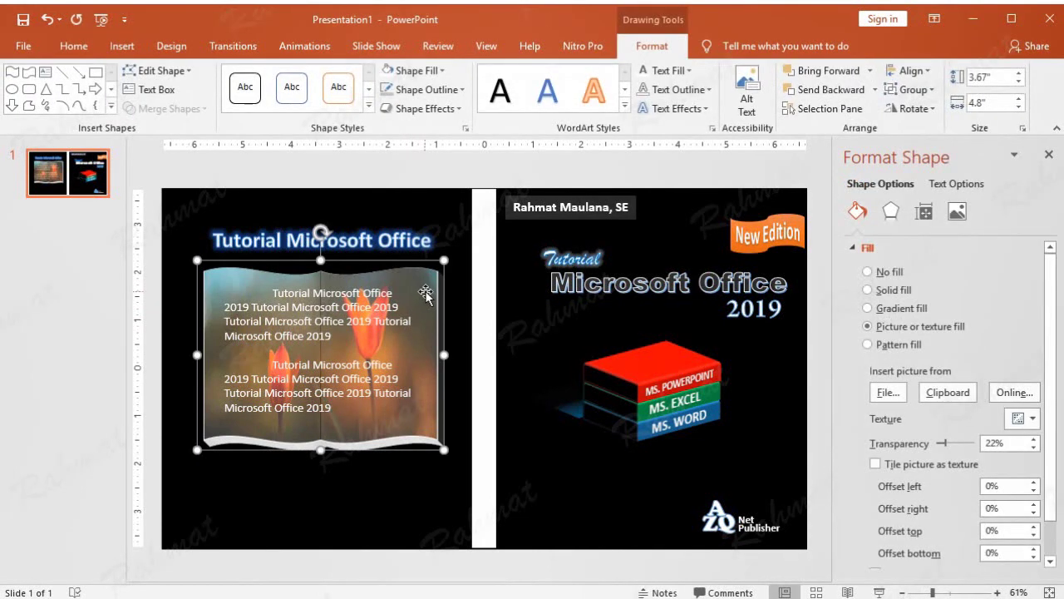
click(423, 292)
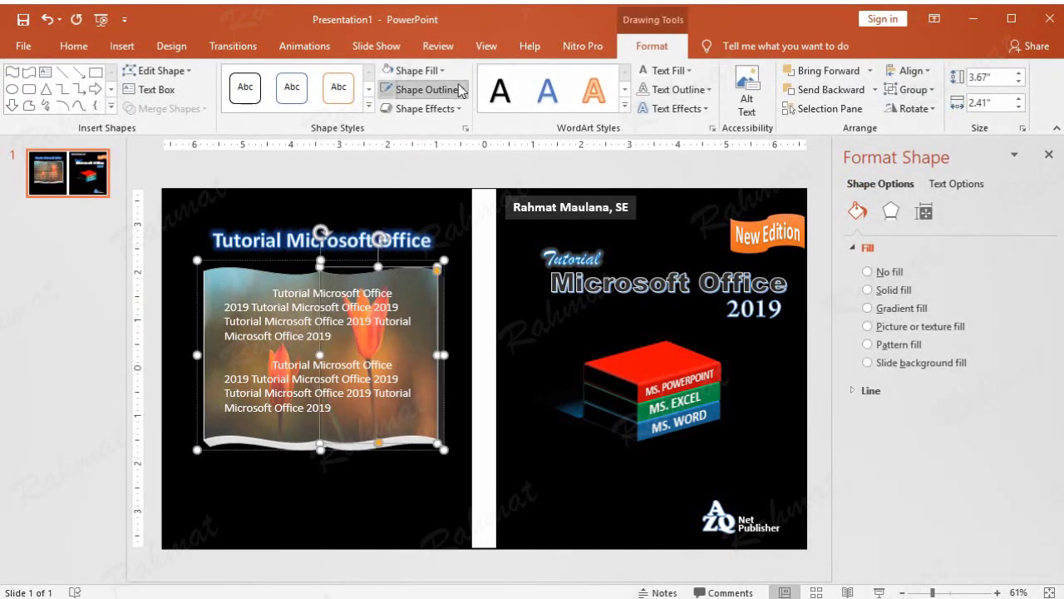
click(428, 89)
click(437, 275)
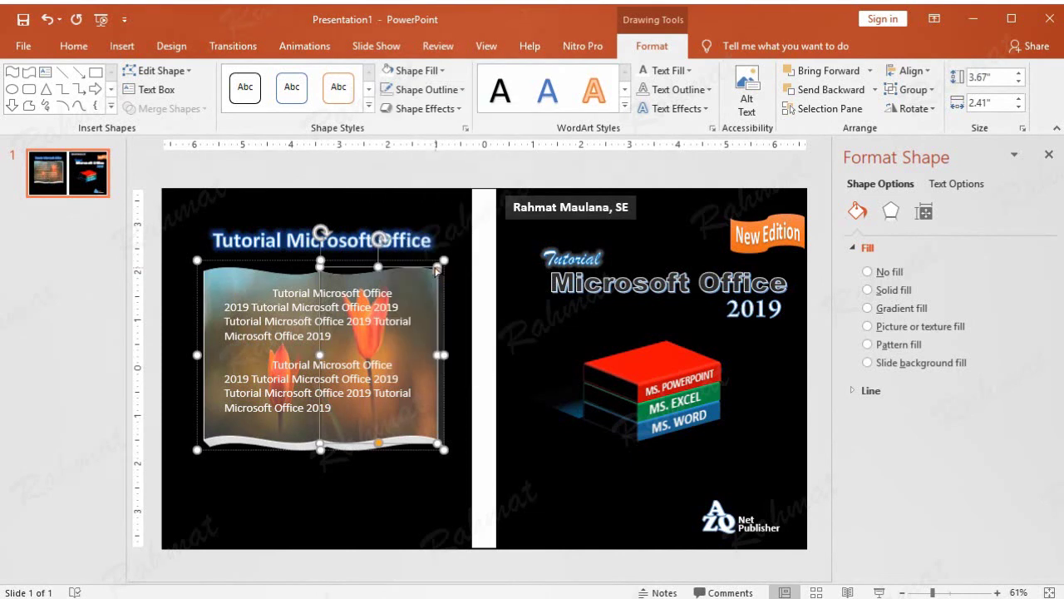
Remove the tulip book picture's outline as well, then select the AZQ Net Publisher logo.
click(249, 278)
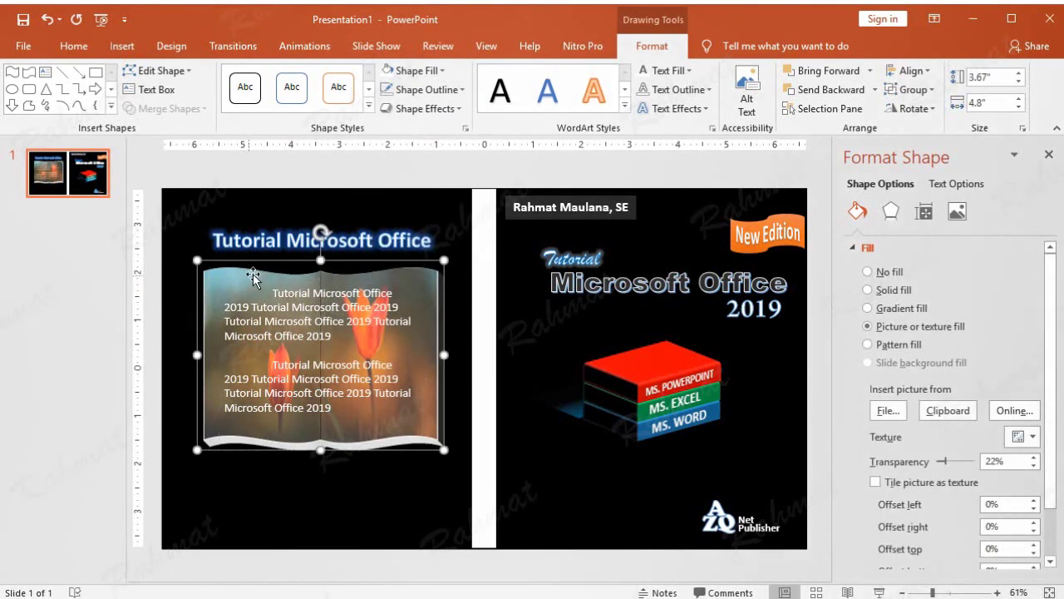
click(232, 284)
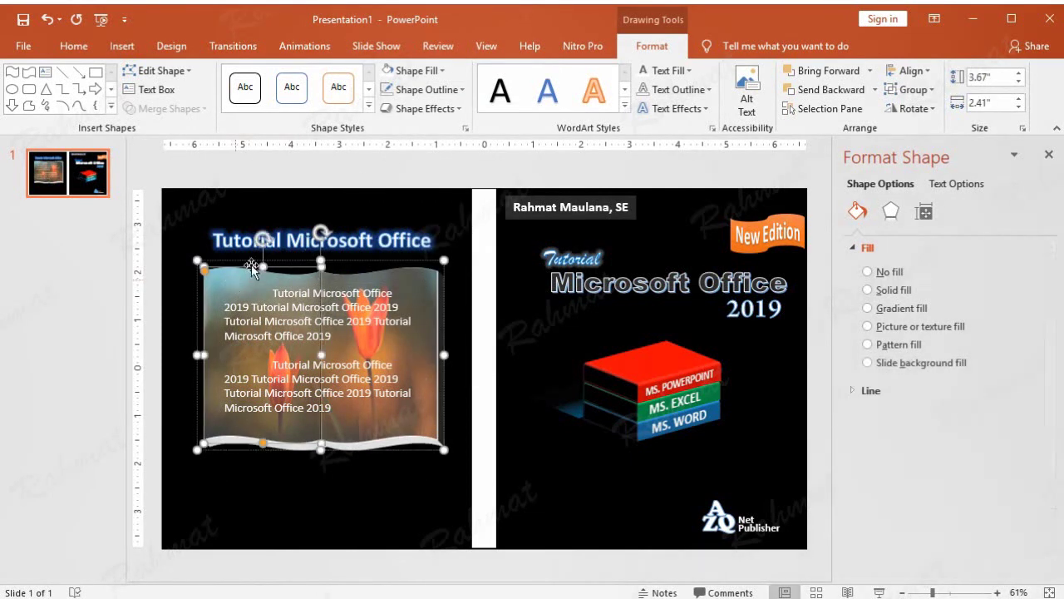
click(426, 89)
click(440, 268)
click(480, 163)
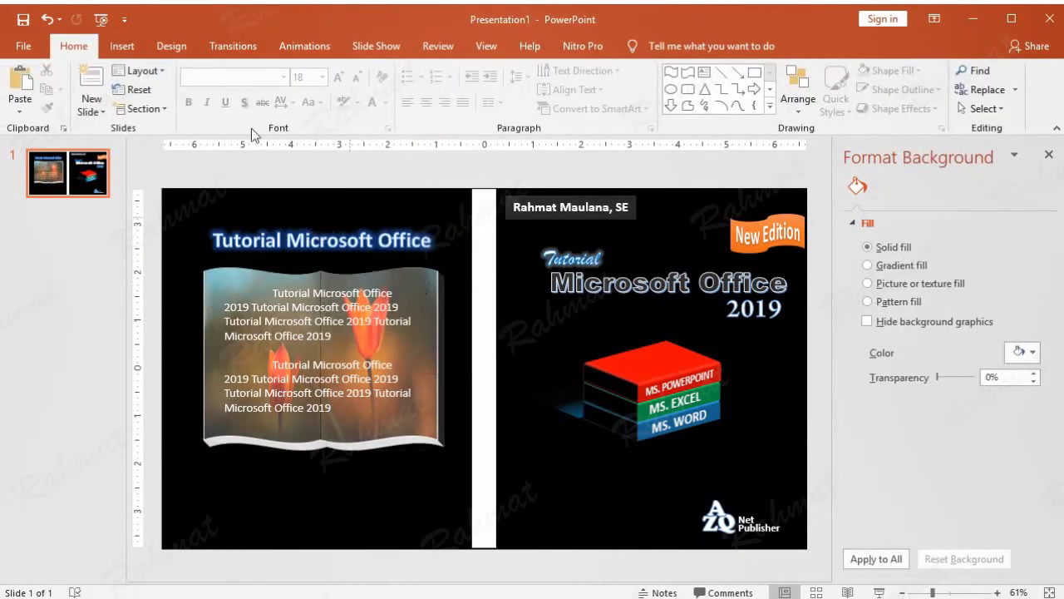
click(50, 25)
click(743, 509)
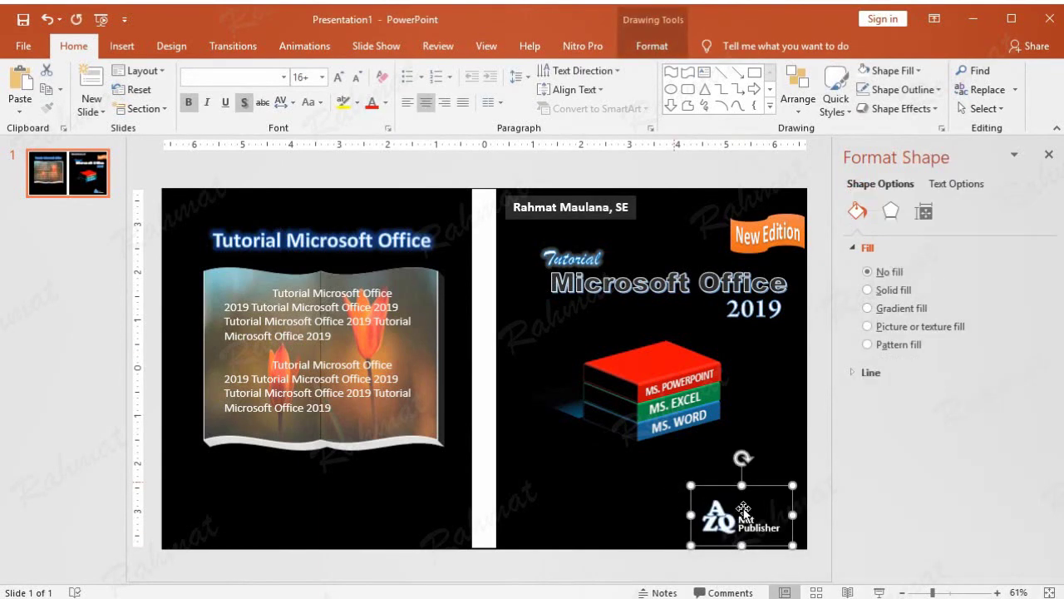
Paste a copy of the AZQ logo at the back cover's bottom-left.
click(27, 86)
drag(773, 496, 267, 472)
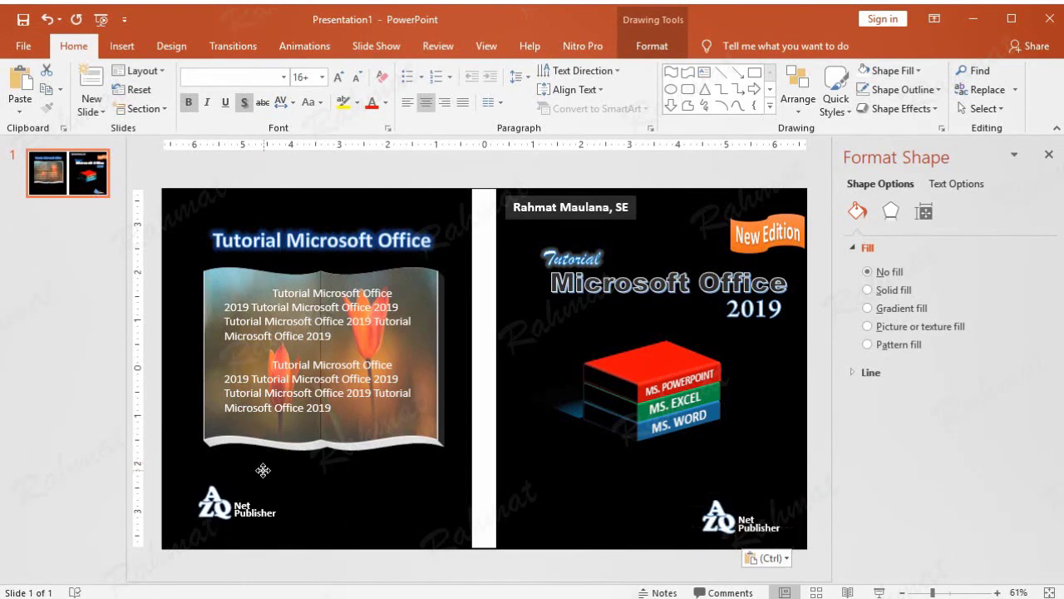
drag(267, 472, 264, 468)
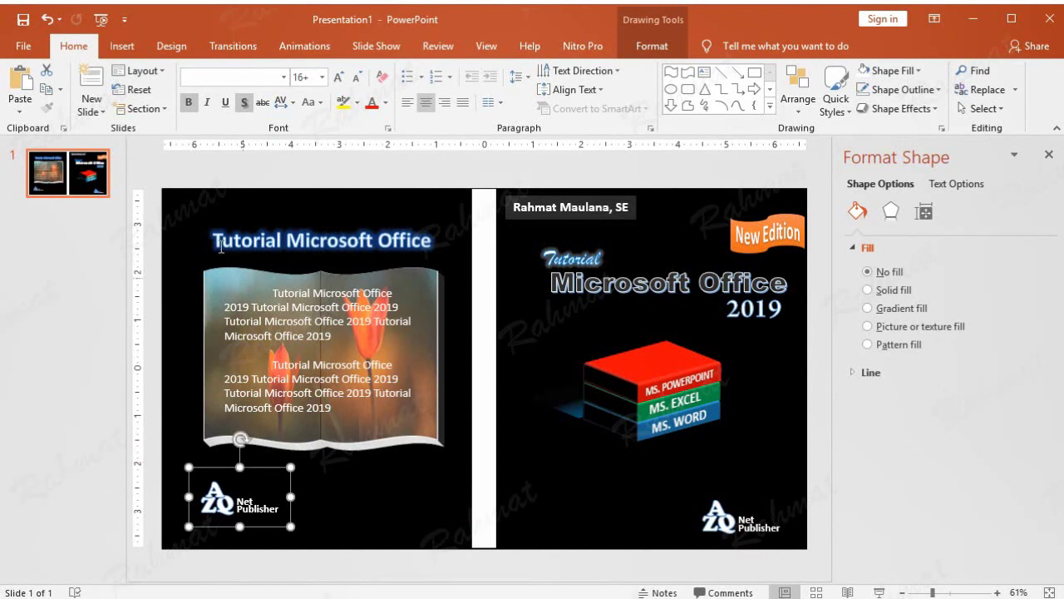
click(122, 46)
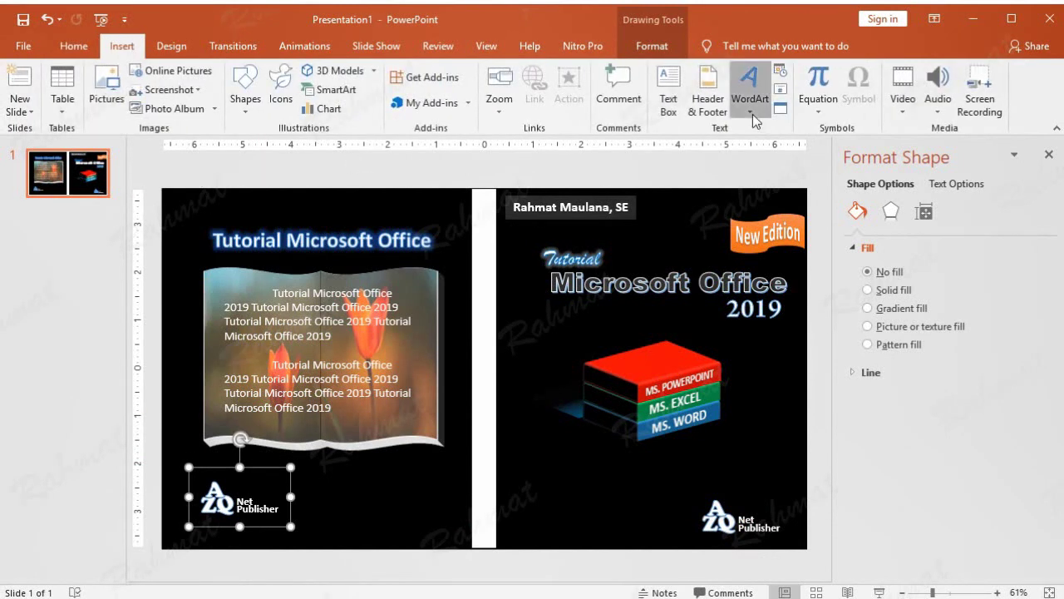
click(753, 117)
click(844, 190)
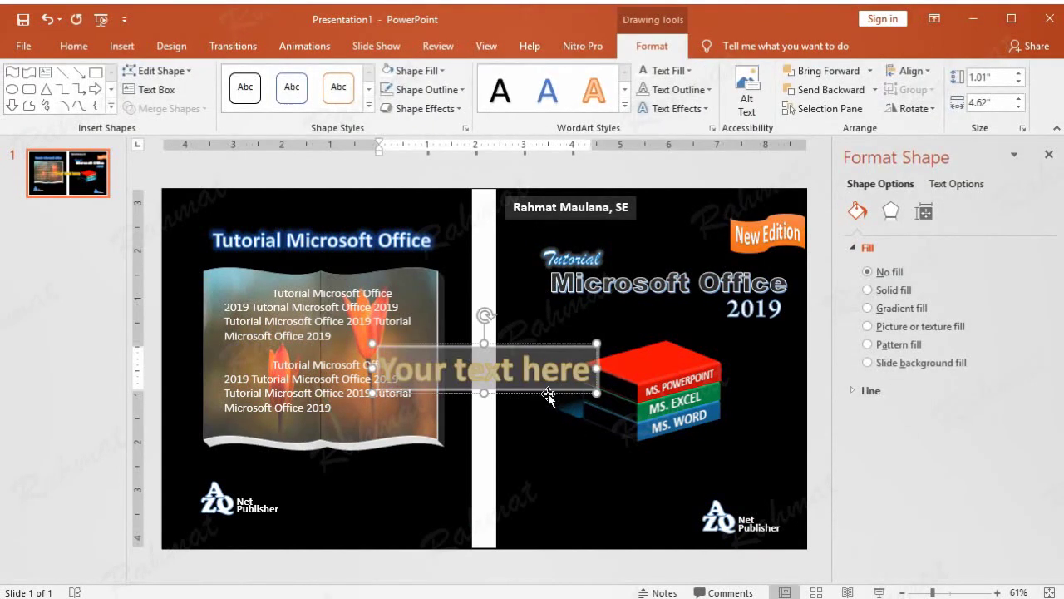
text(Webd)
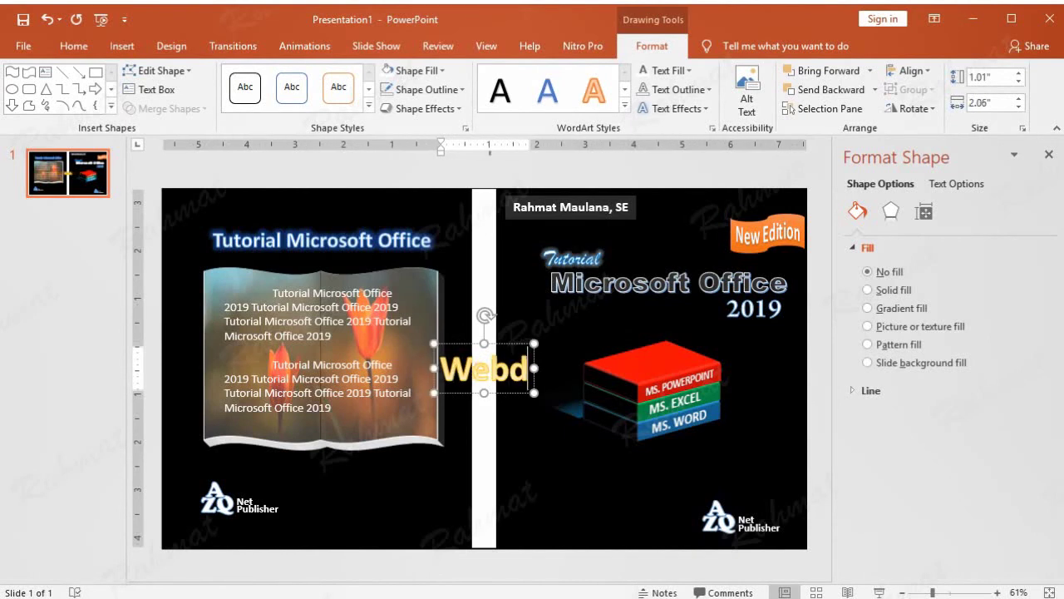
key(BackSpace)
text(site)
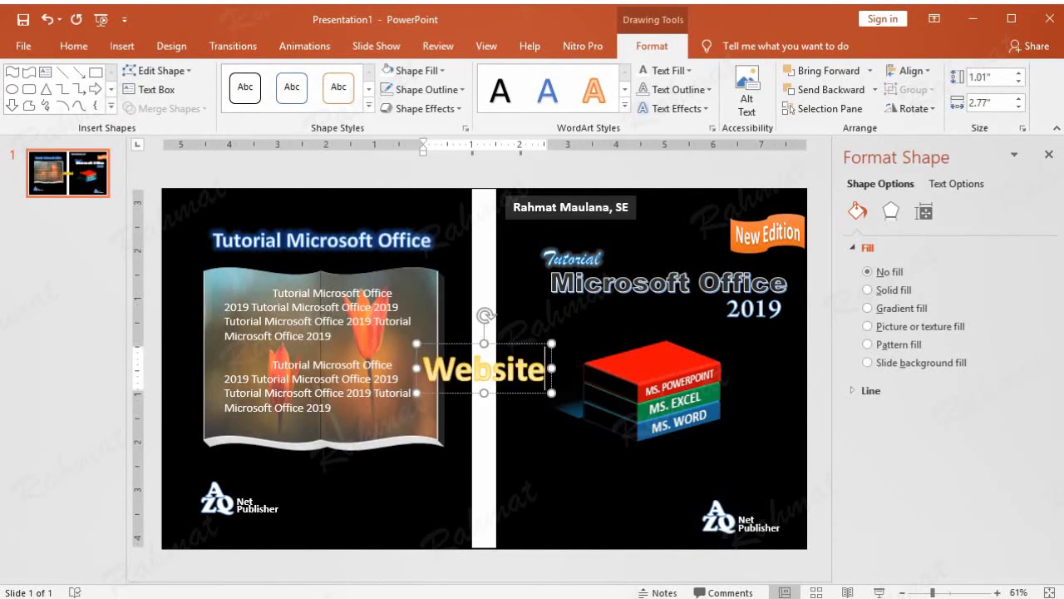
text(:)
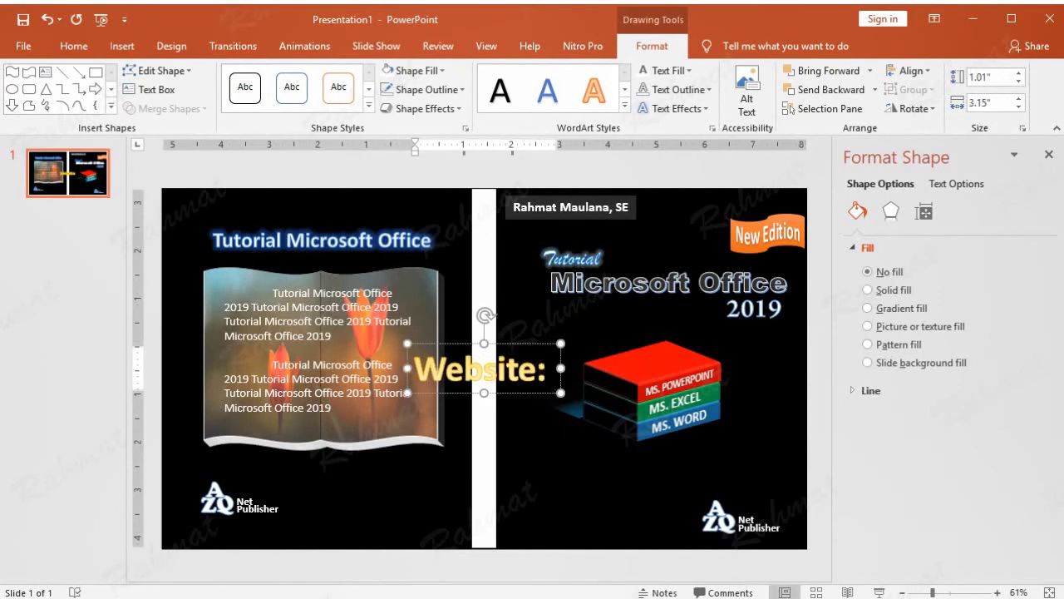
text( Htt)
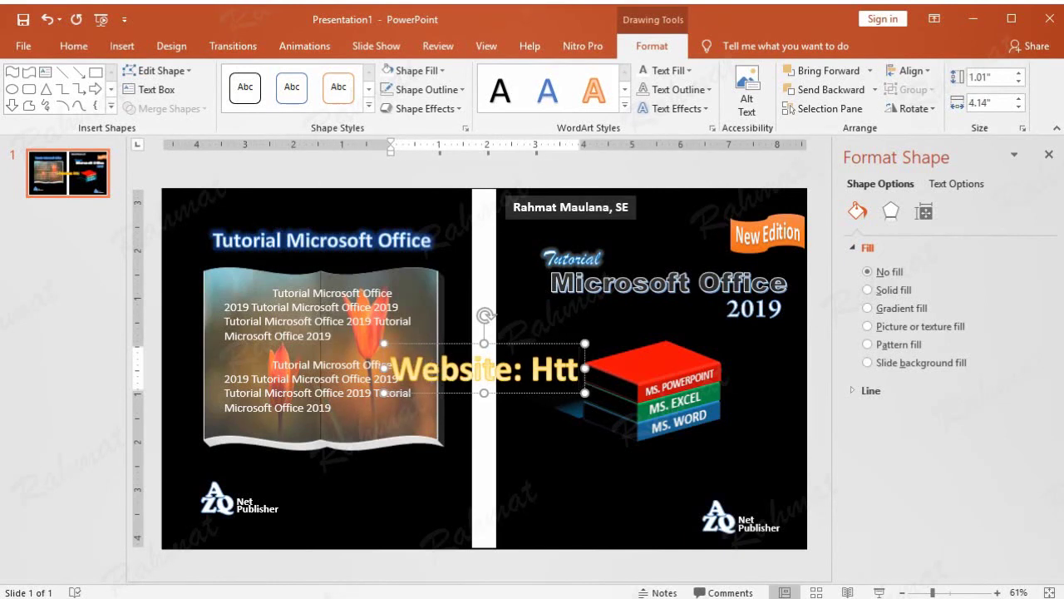
text(p://www)
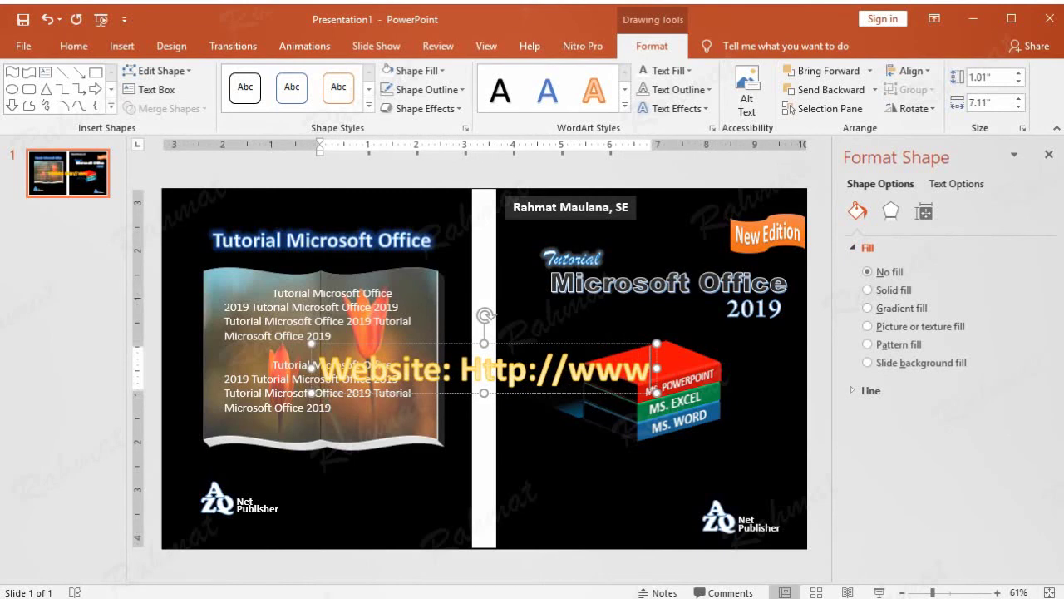
text(.)
key(BackSpace)
key(BackSpace)
key(BackSpace)
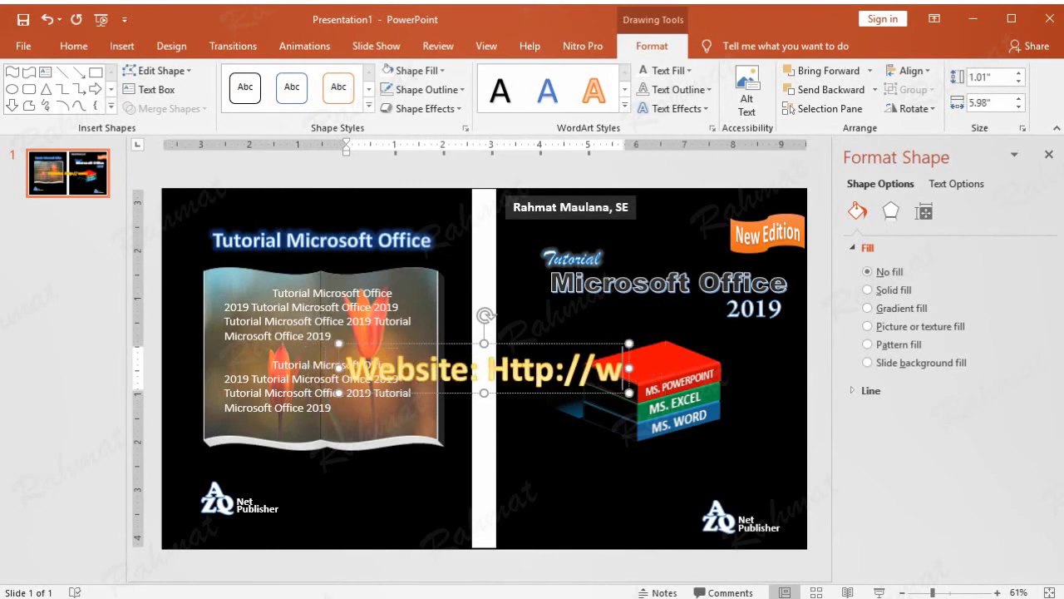
key(BackSpace)
key(BackSpace)
text(/azqnet.com)
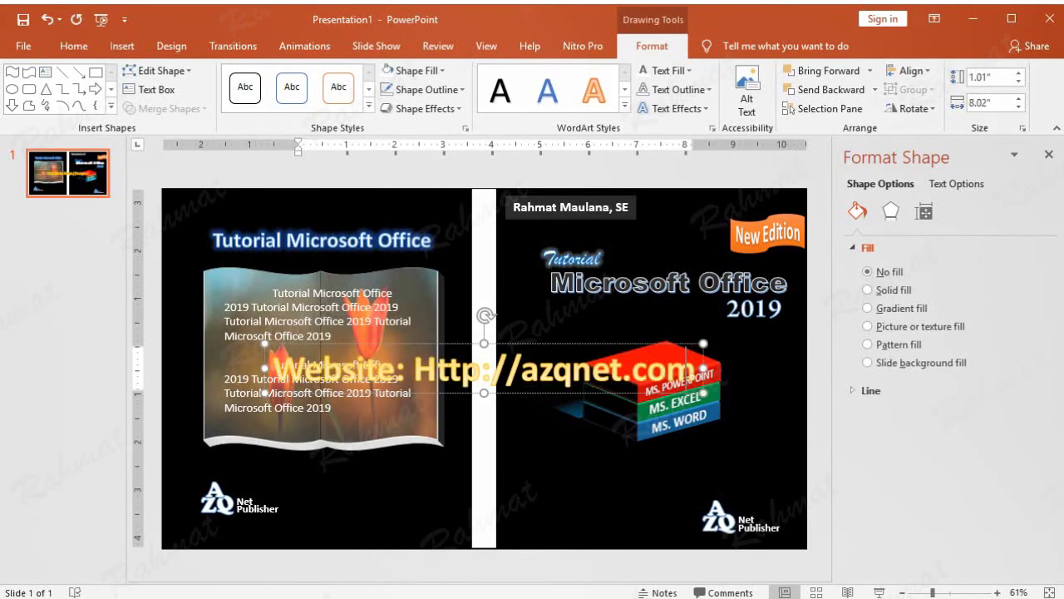
Resize the website line to 18 pt and place it beside the copied logo.
click(548, 365)
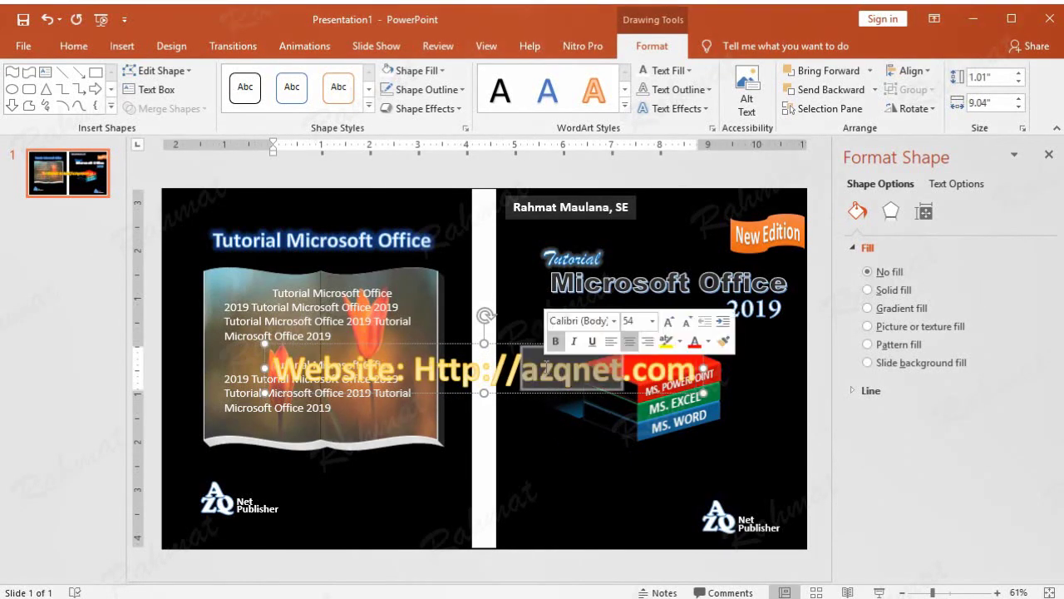
triple_click(545, 368)
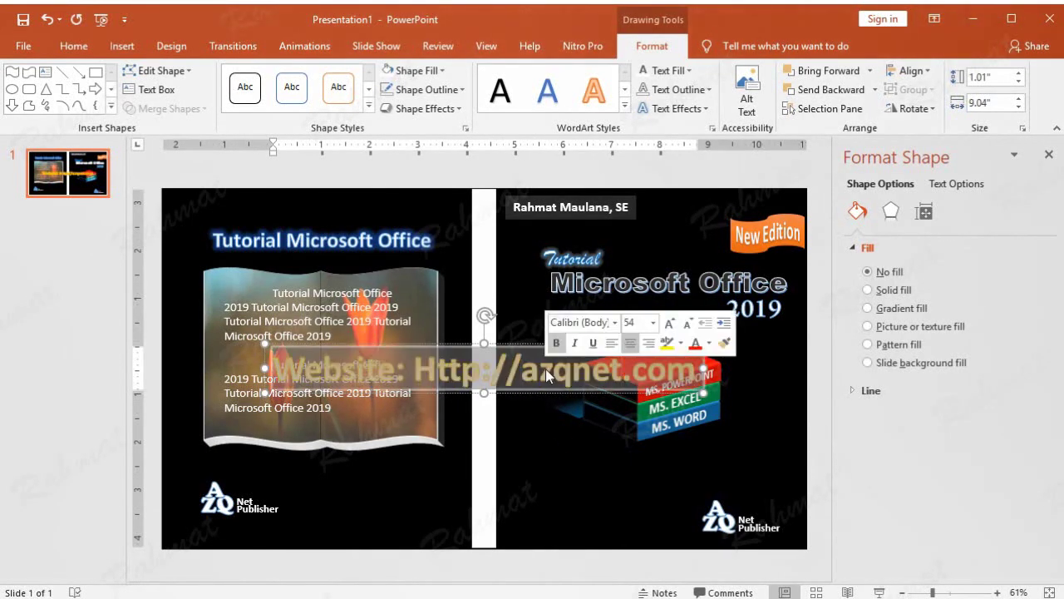
click(653, 323)
click(631, 140)
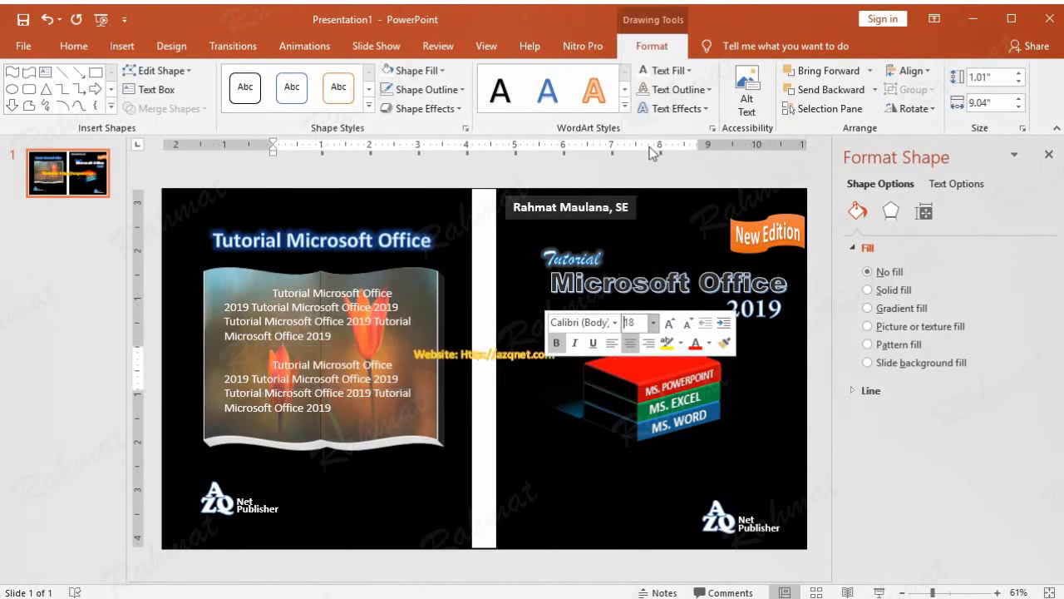
drag(509, 358, 396, 504)
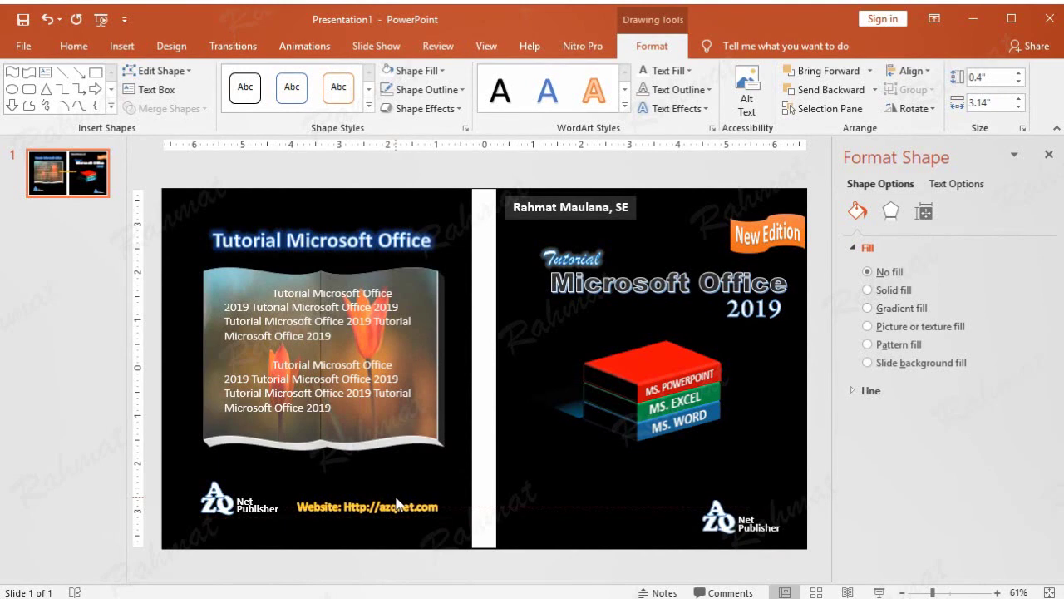
drag(395, 505, 396, 500)
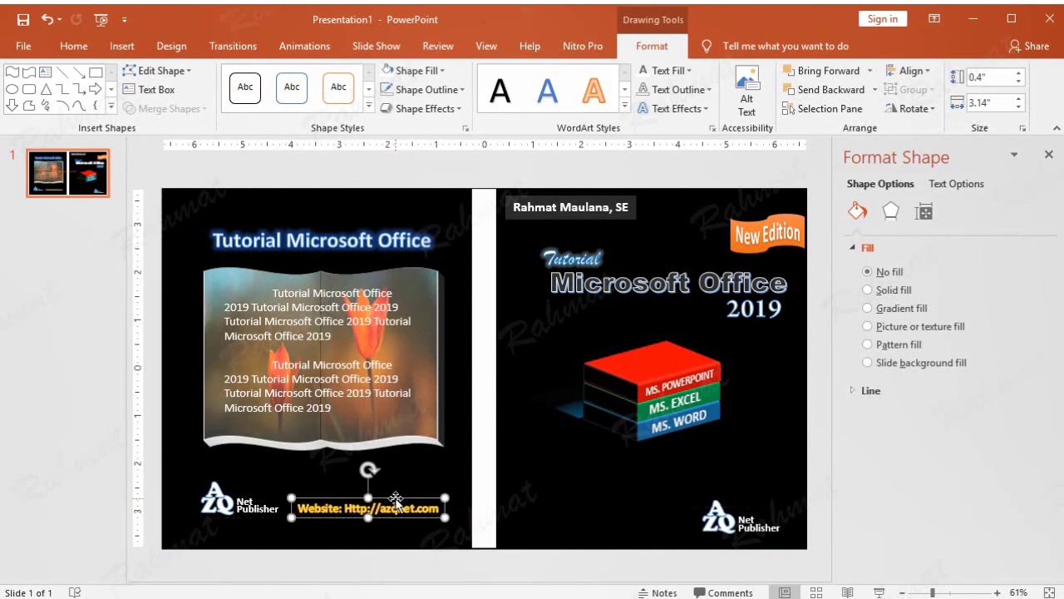
drag(400, 497, 391, 497)
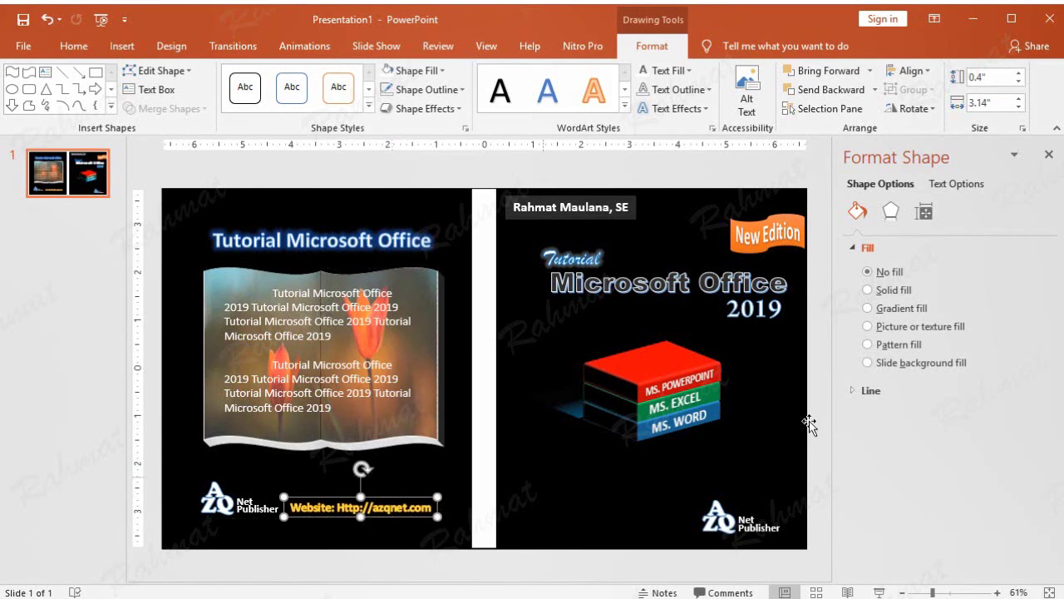
click(751, 195)
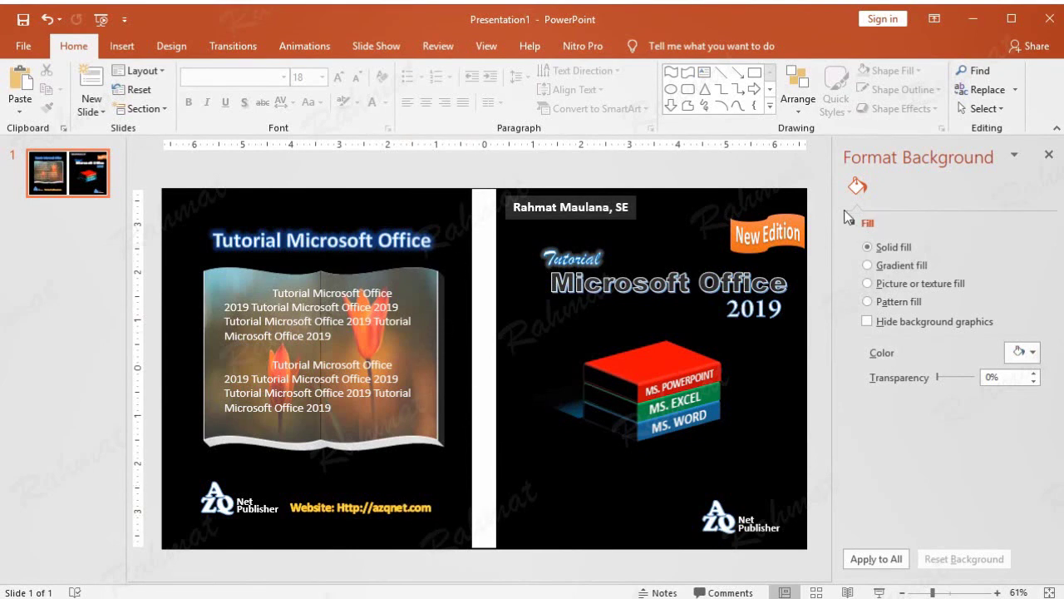
Close the background pane and add gold WordArt reading 'Microsoft Office 2019', selecting its text.
click(1048, 155)
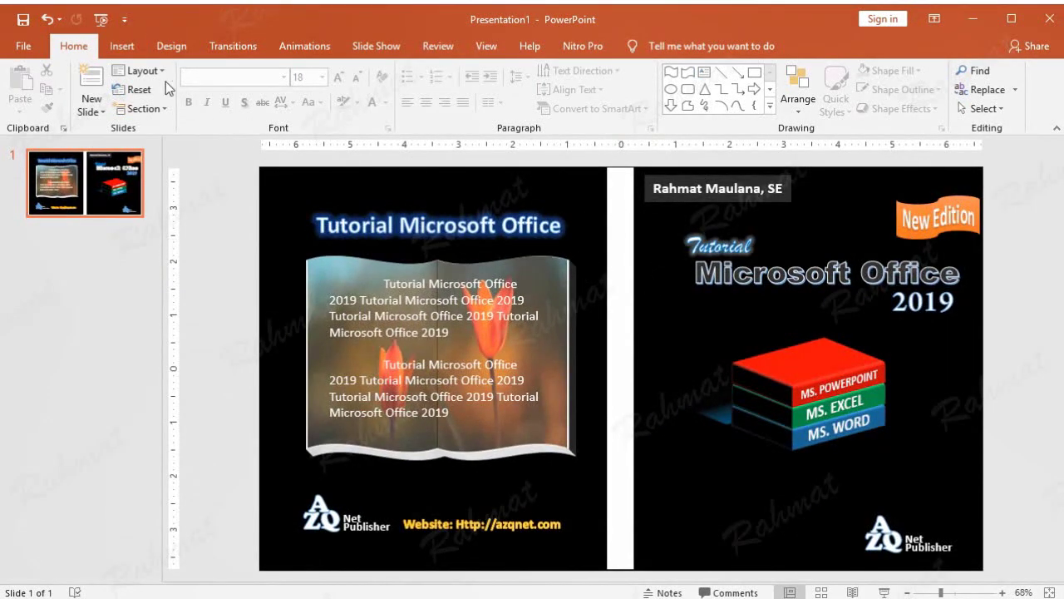
click(120, 47)
click(750, 99)
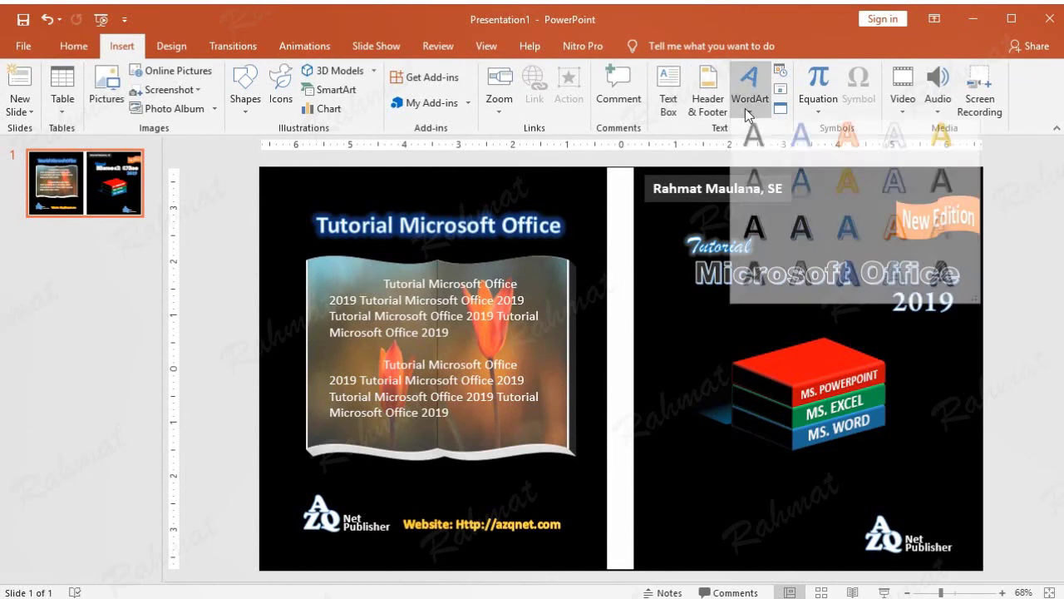
click(927, 156)
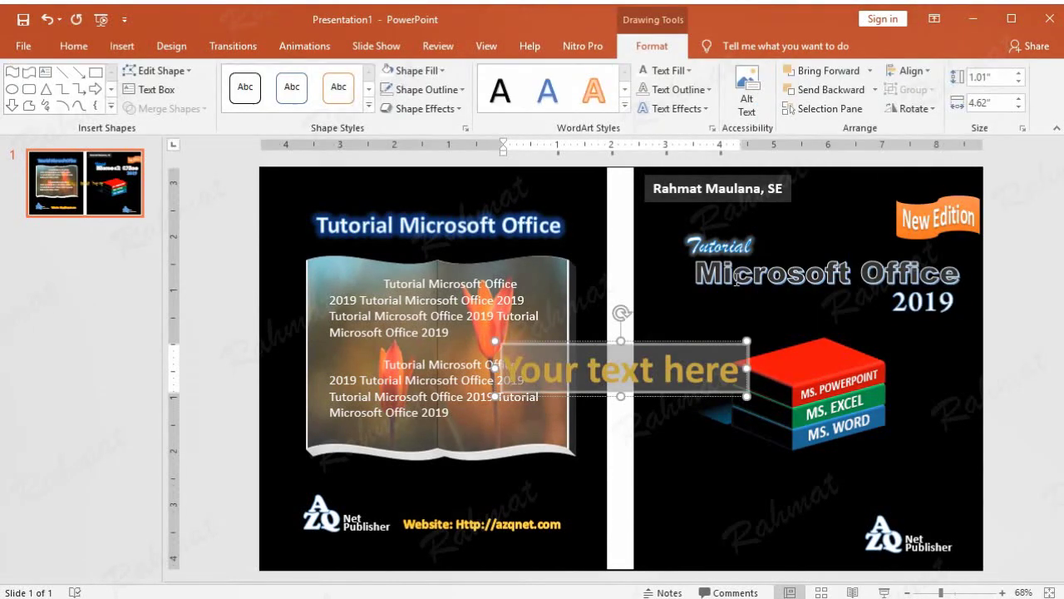
text(Microsoft )
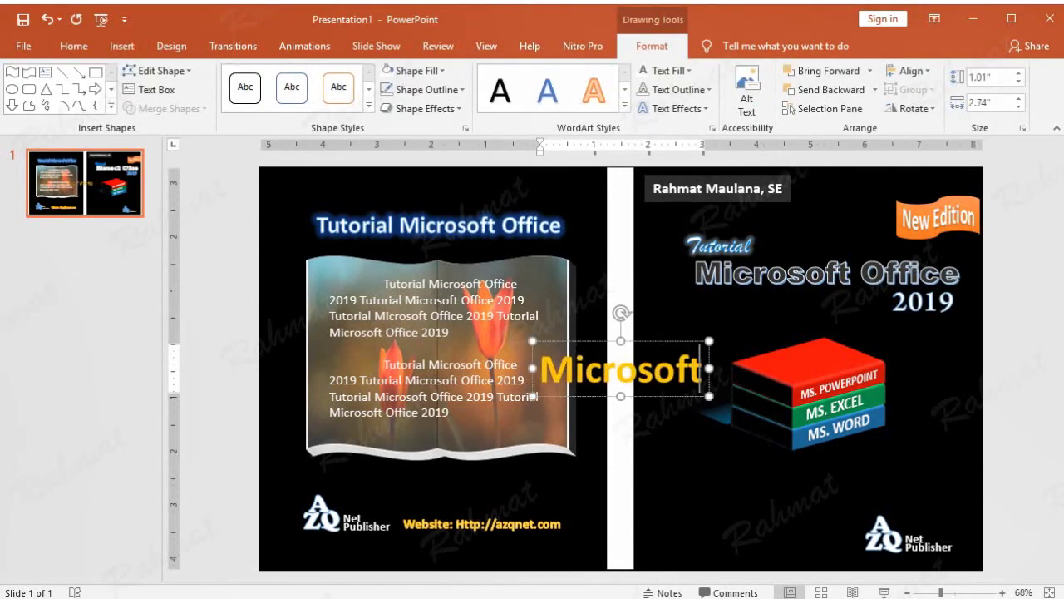
text(Off)
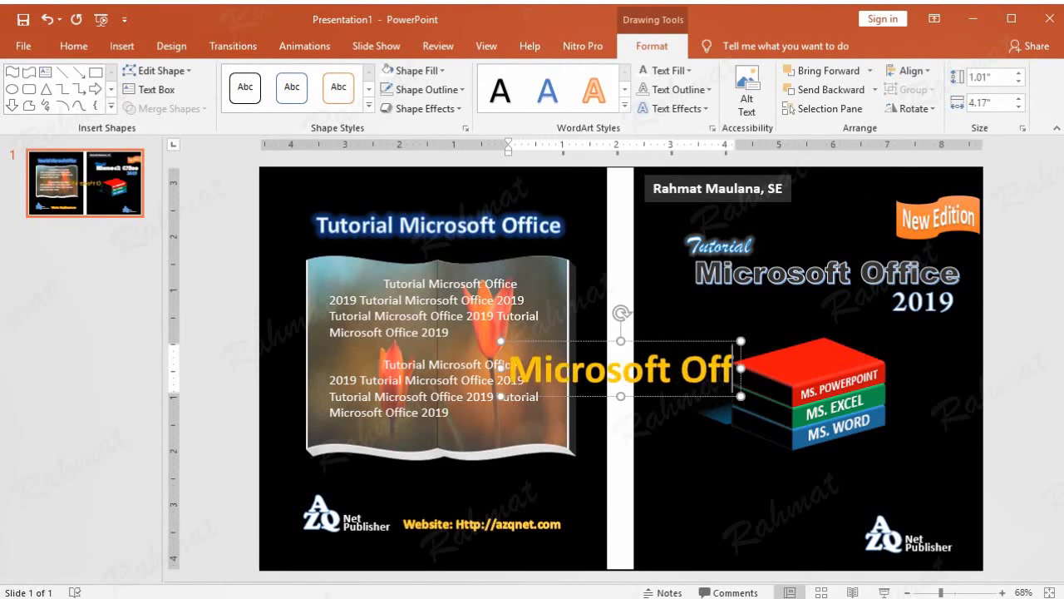
text(ice)
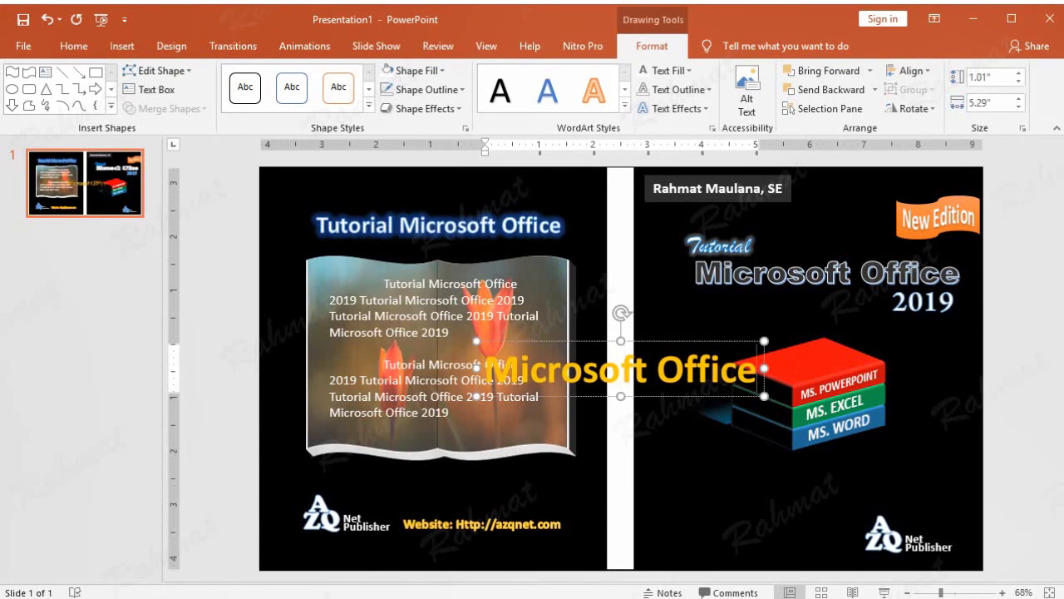
text( 2)
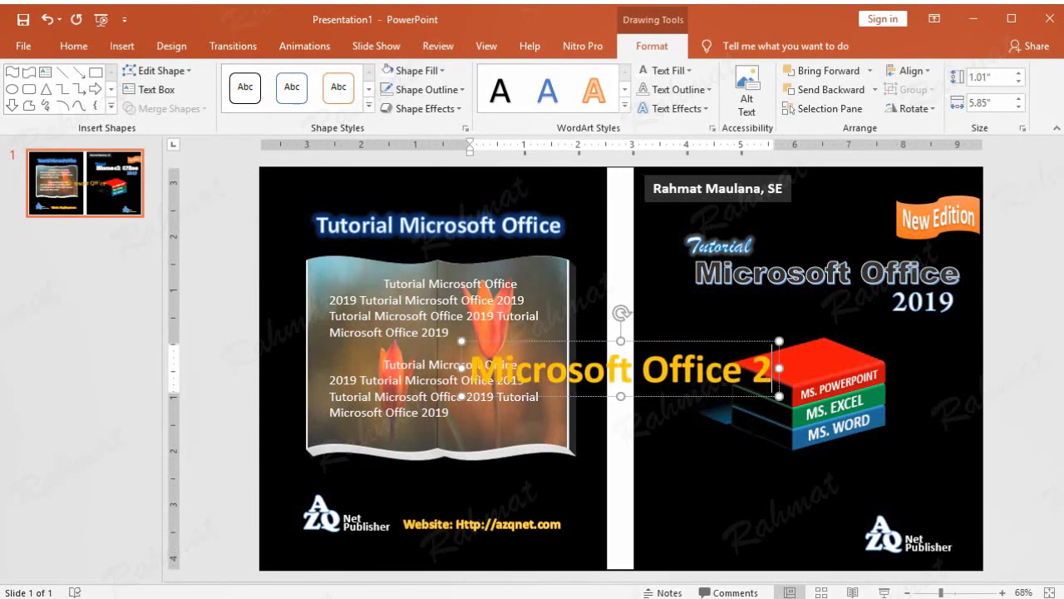
text(019)
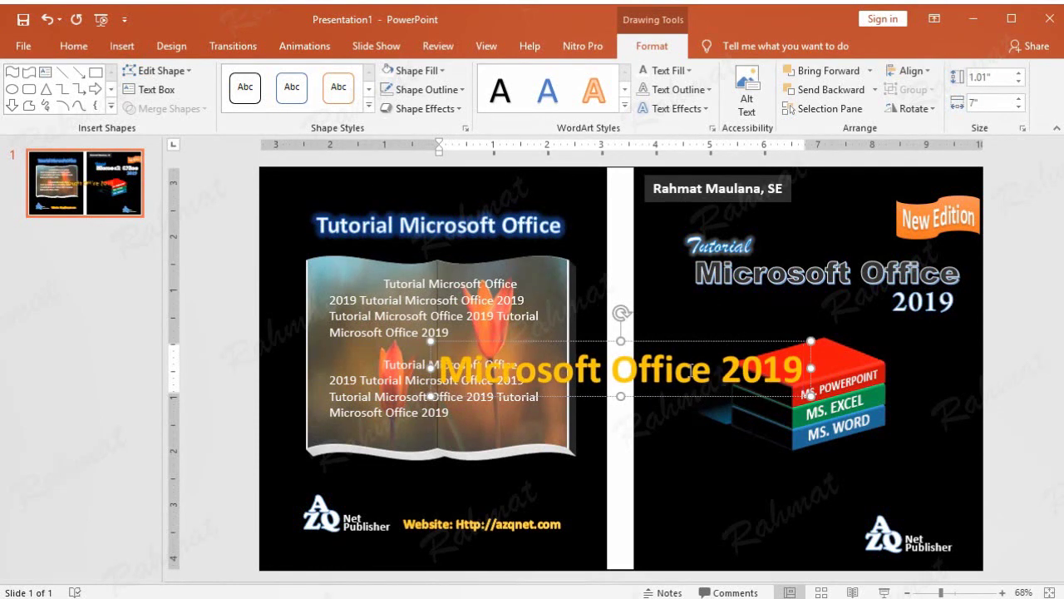
triple_click(695, 375)
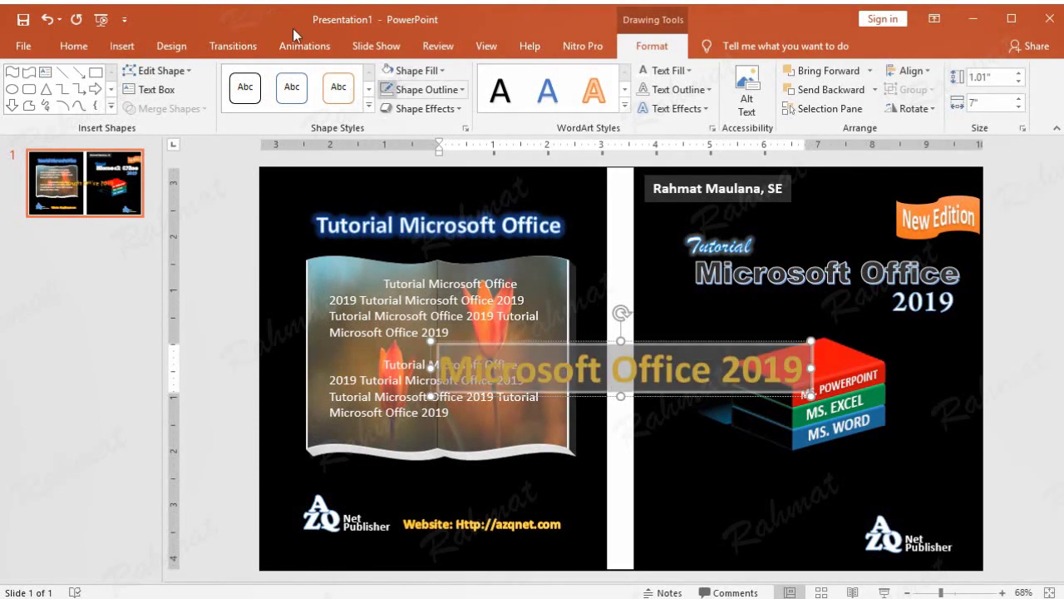
Set the WordArt text font to Bauhaus 93.
click(83, 48)
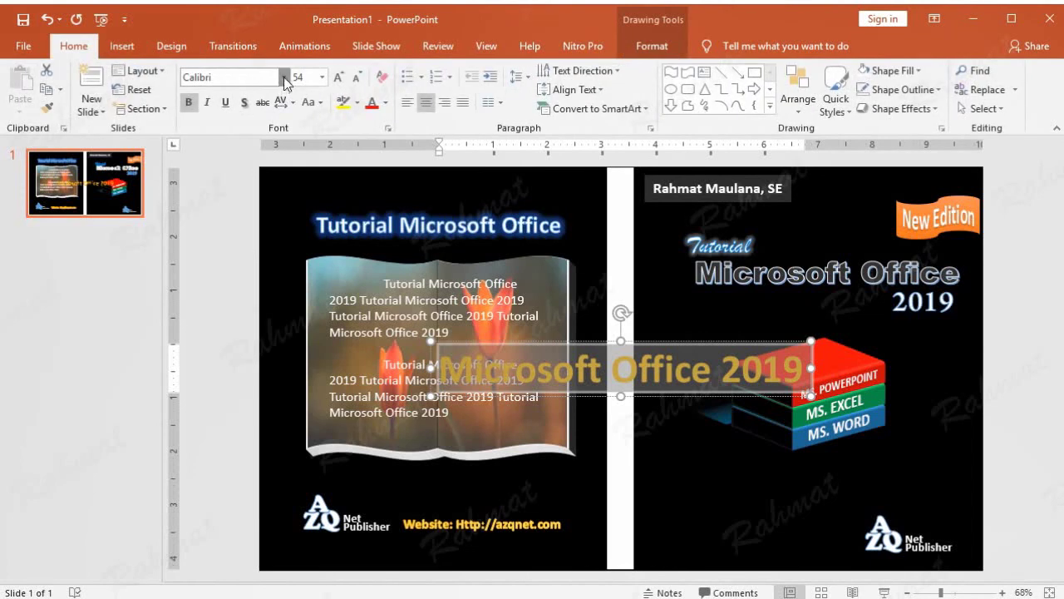
click(283, 77)
scroll(316, 424, down, 3)
scroll(316, 424, down, 4)
scroll(317, 427, down, 1)
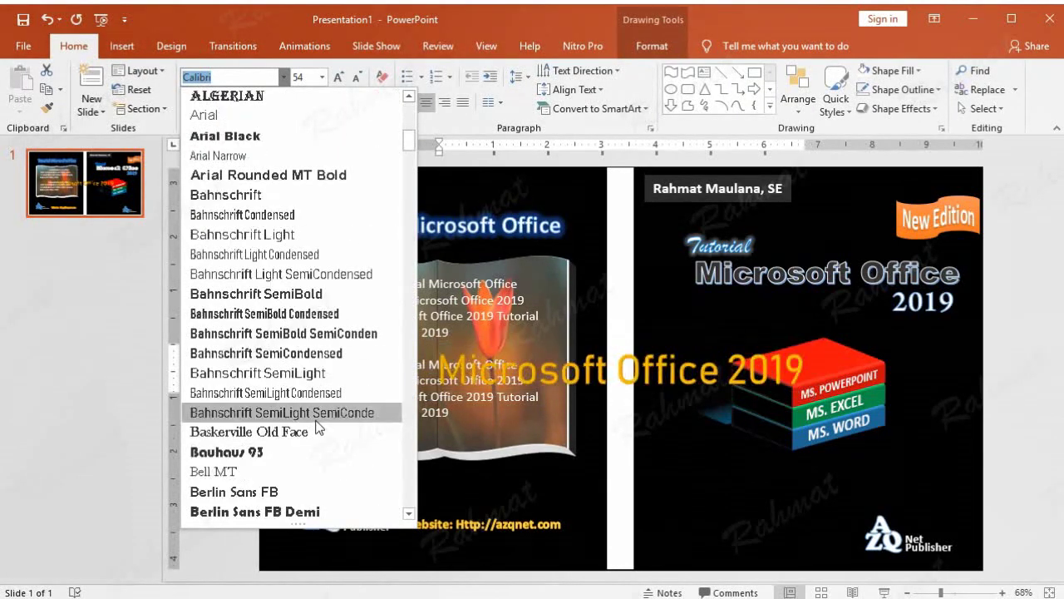
click(312, 451)
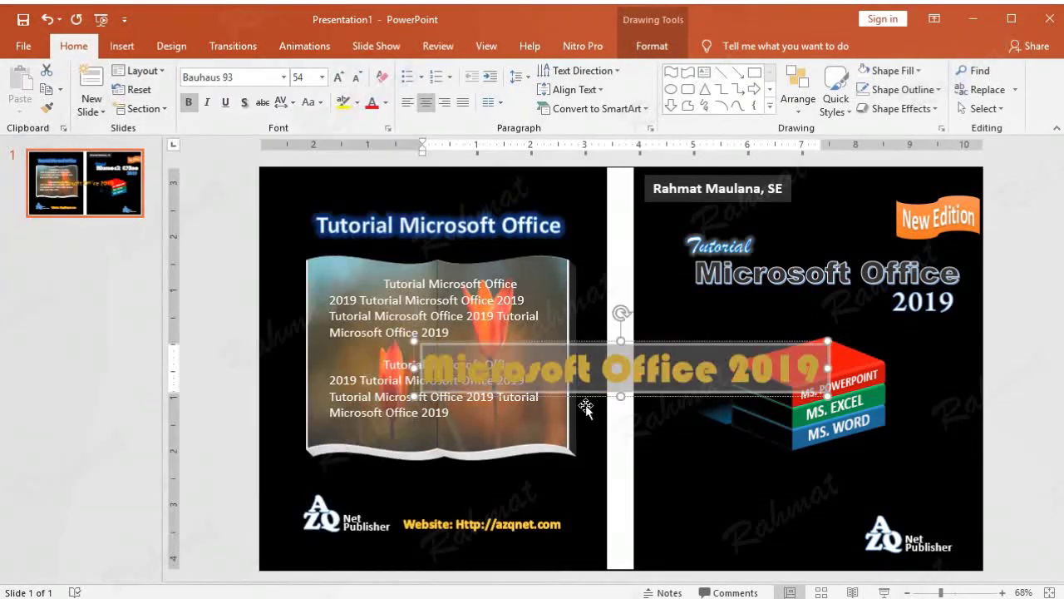
Shrink the WordArt text to 24 pt.
click(649, 49)
click(625, 105)
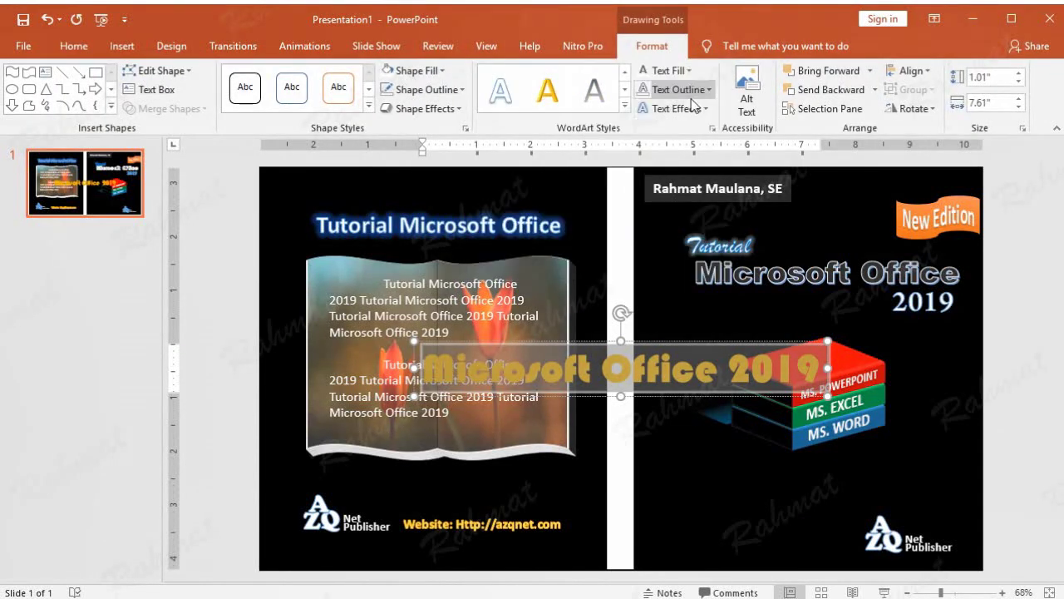
click(77, 47)
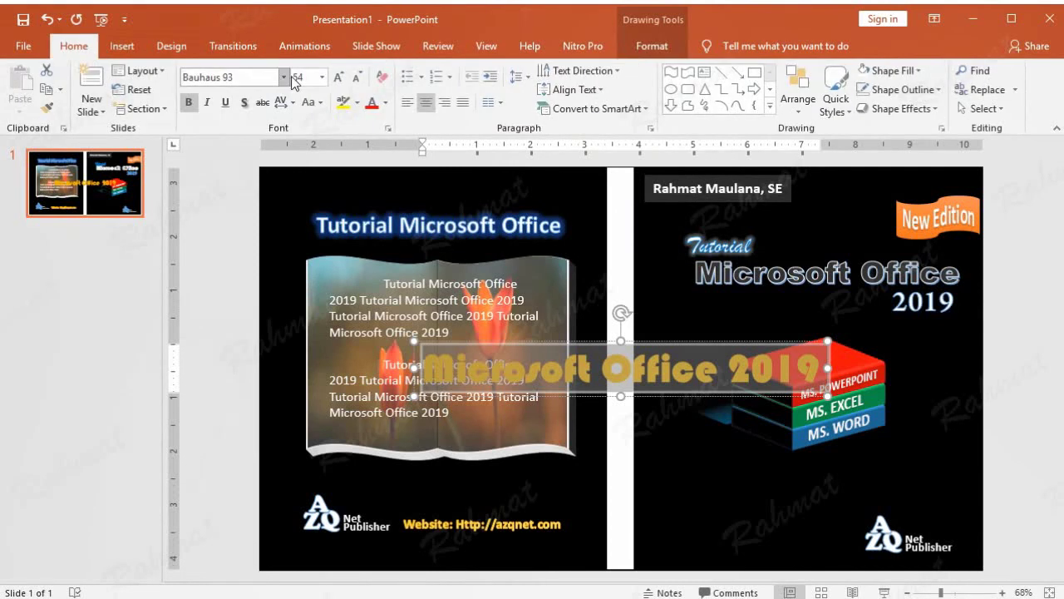
click(321, 77)
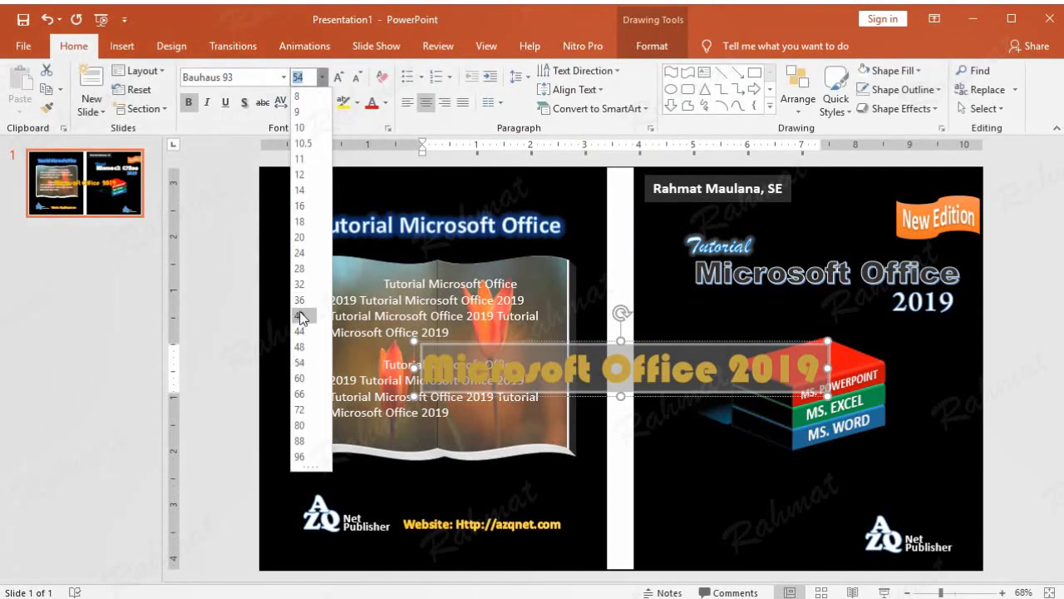
click(303, 252)
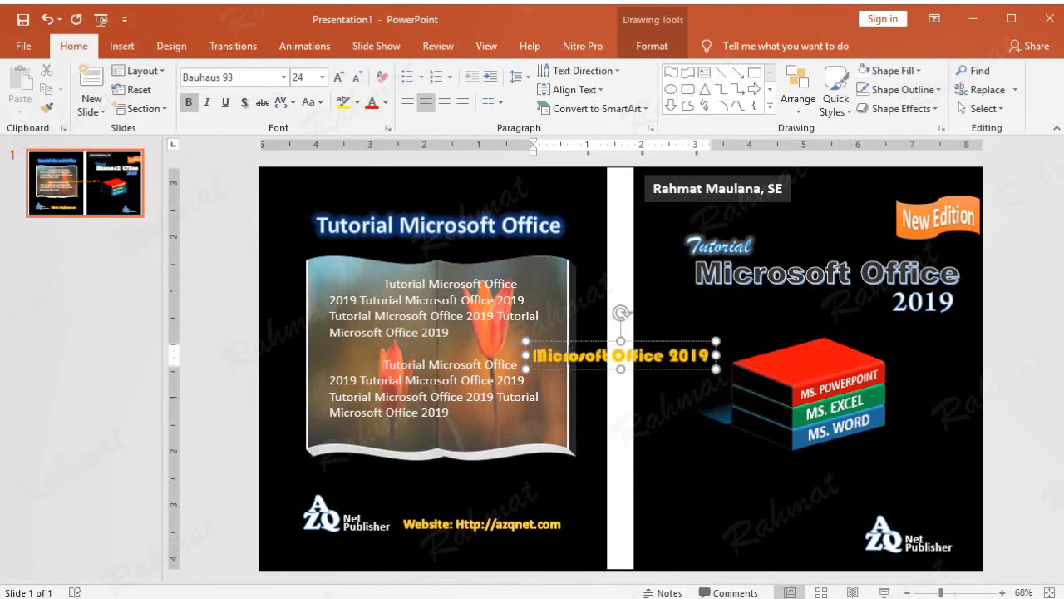
Add 'Tutorial' before the title so it reads 'Tutorial Microsoft Office 2019'.
text(Tutorial)
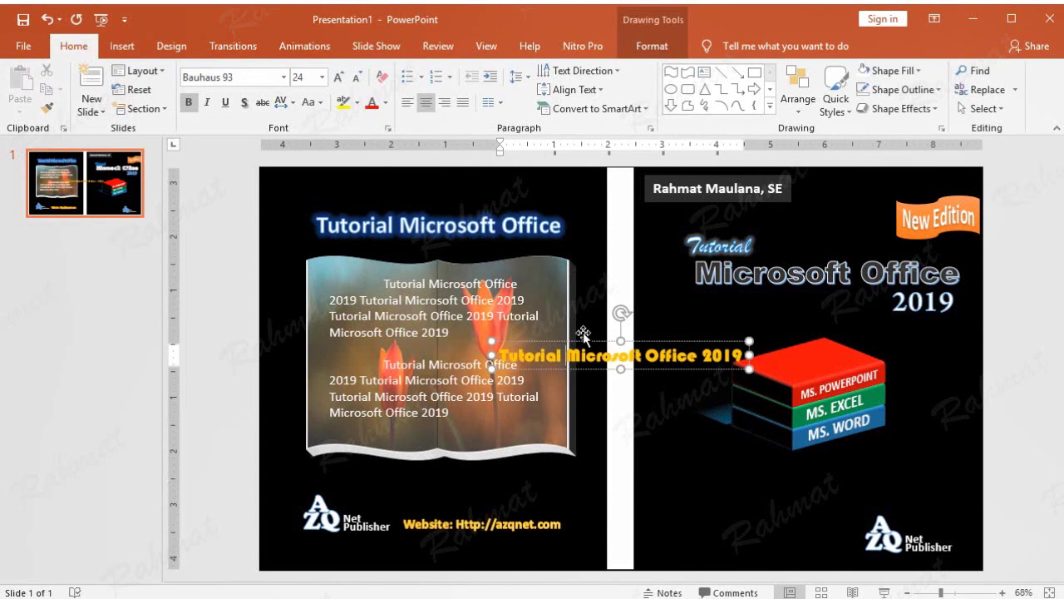
double_click(663, 358)
triple_click(669, 363)
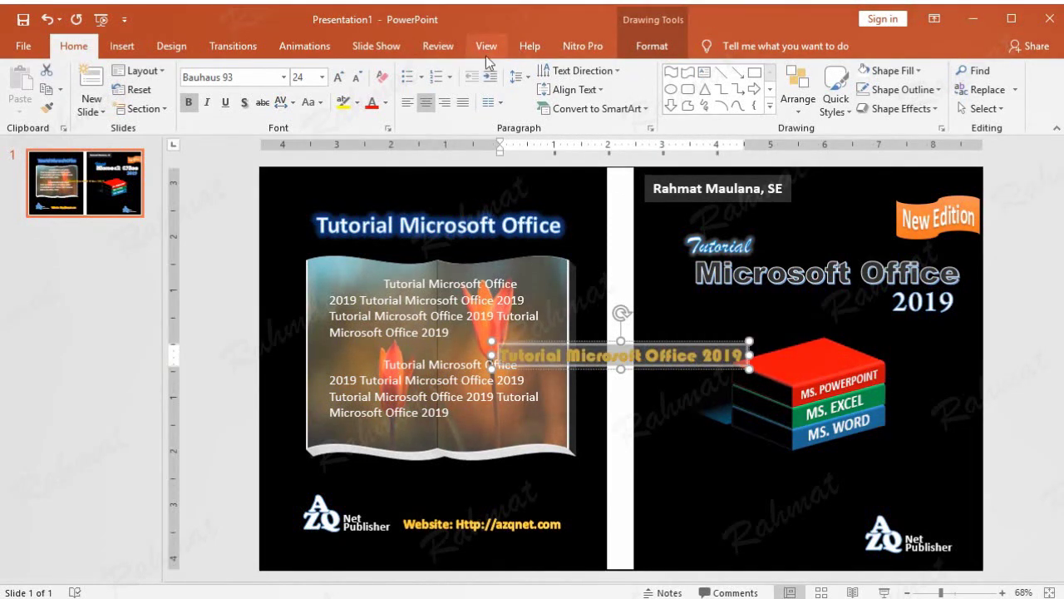
Give the title a dark text fill and rotate it vertically onto the spine.
click(130, 50)
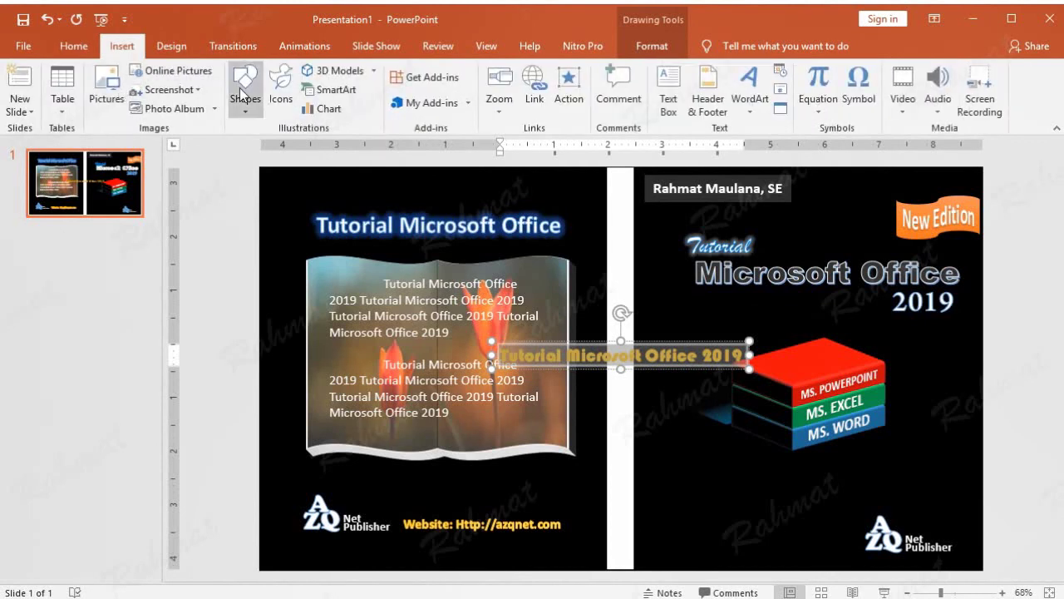
click(665, 50)
click(670, 71)
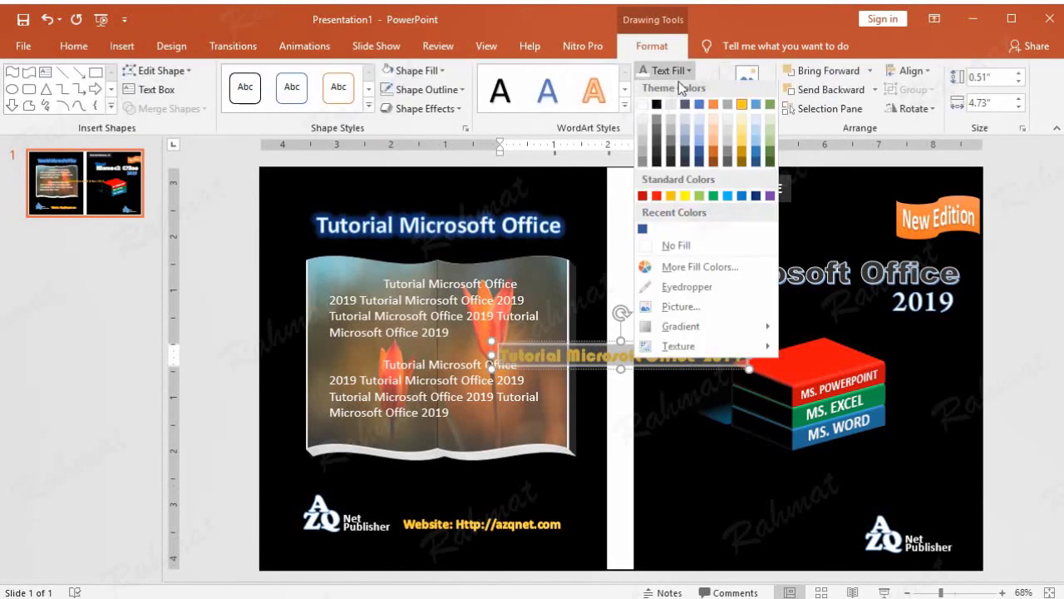
click(654, 115)
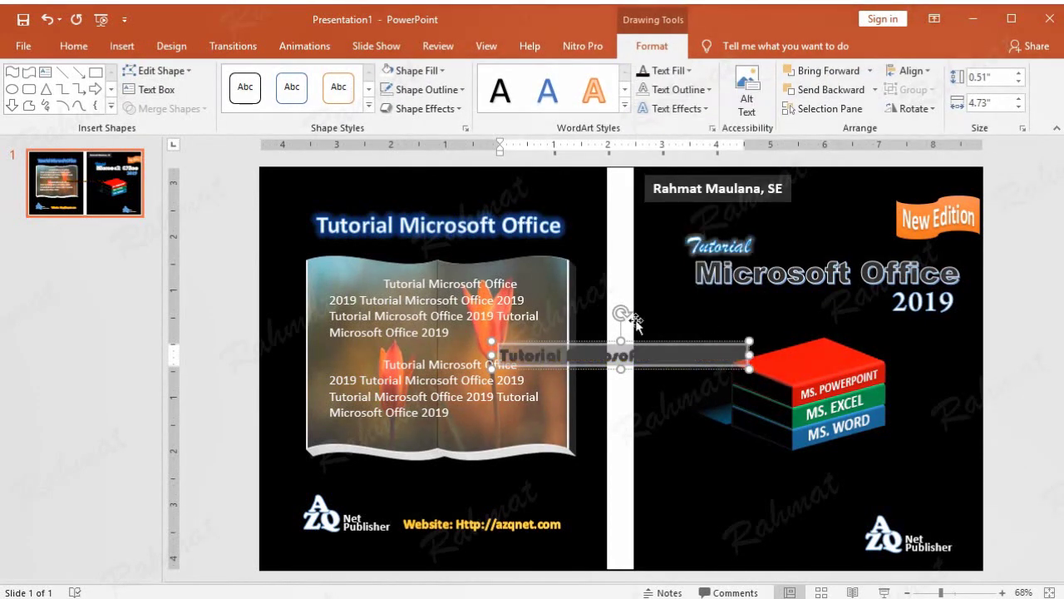
drag(623, 310, 662, 356)
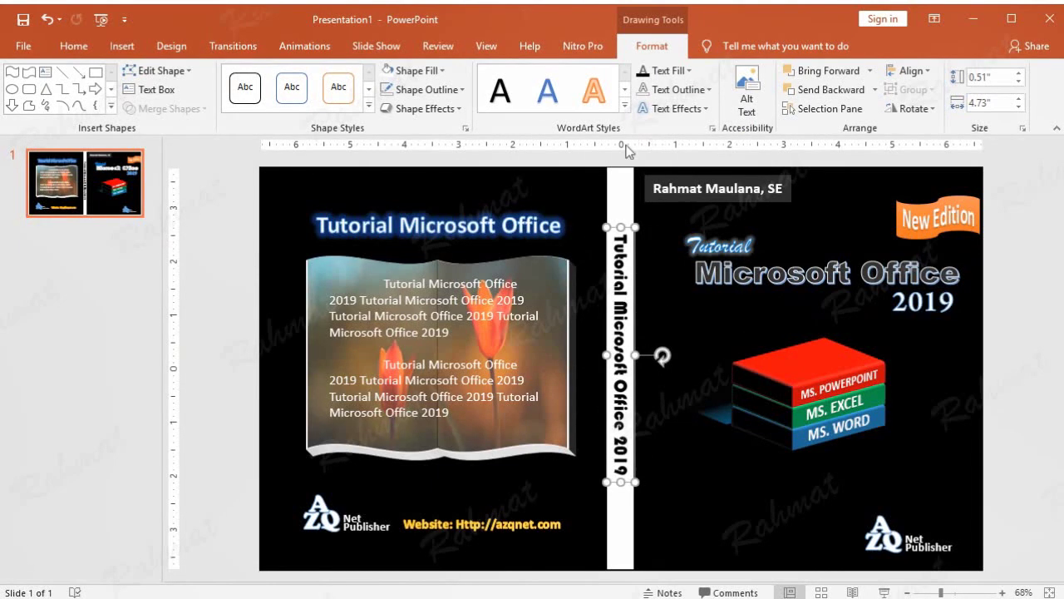
Widen the letter spacing of the spine title.
click(73, 46)
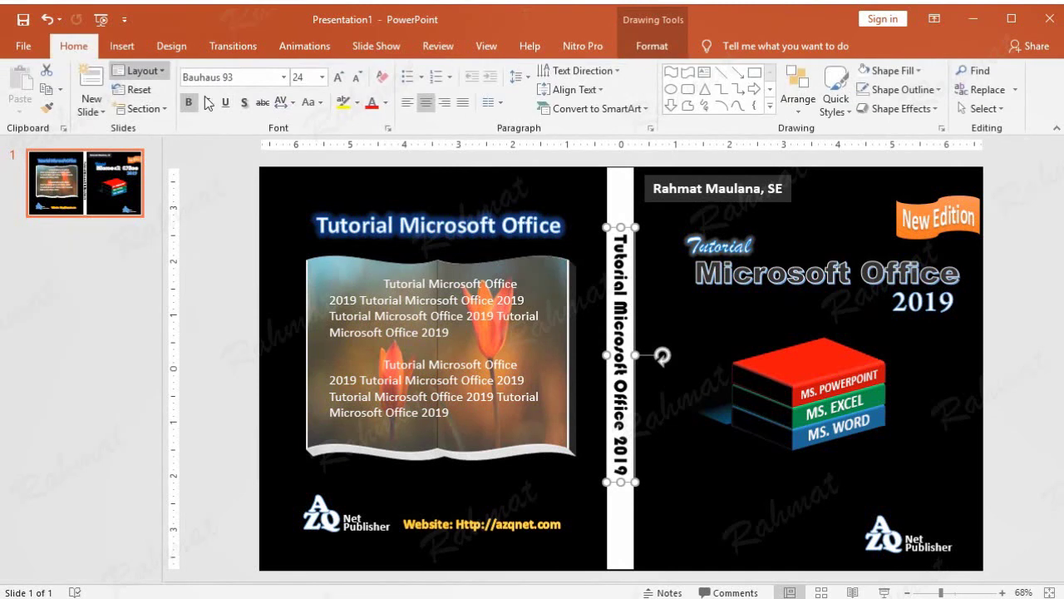
click(291, 103)
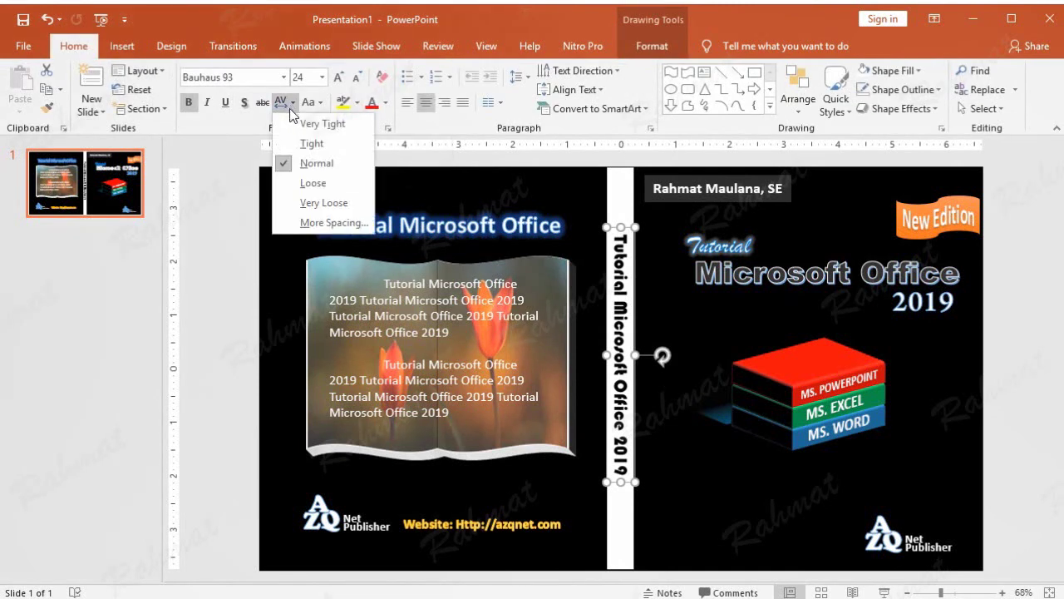
click(341, 184)
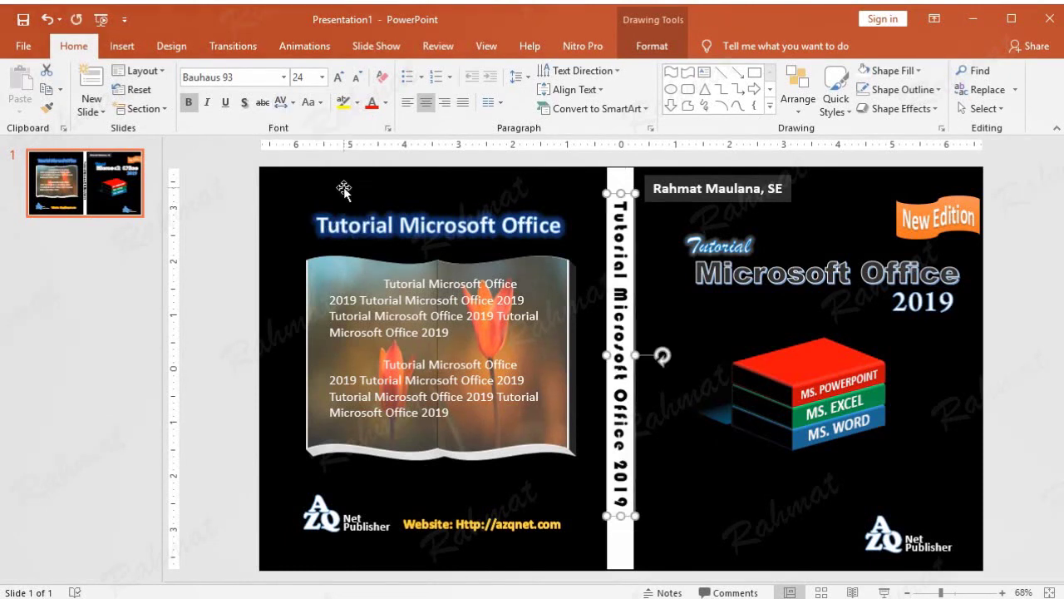
Nudge the spine title slightly lower on the white spine, then deselect everything.
click(629, 251)
click(47, 19)
click(635, 268)
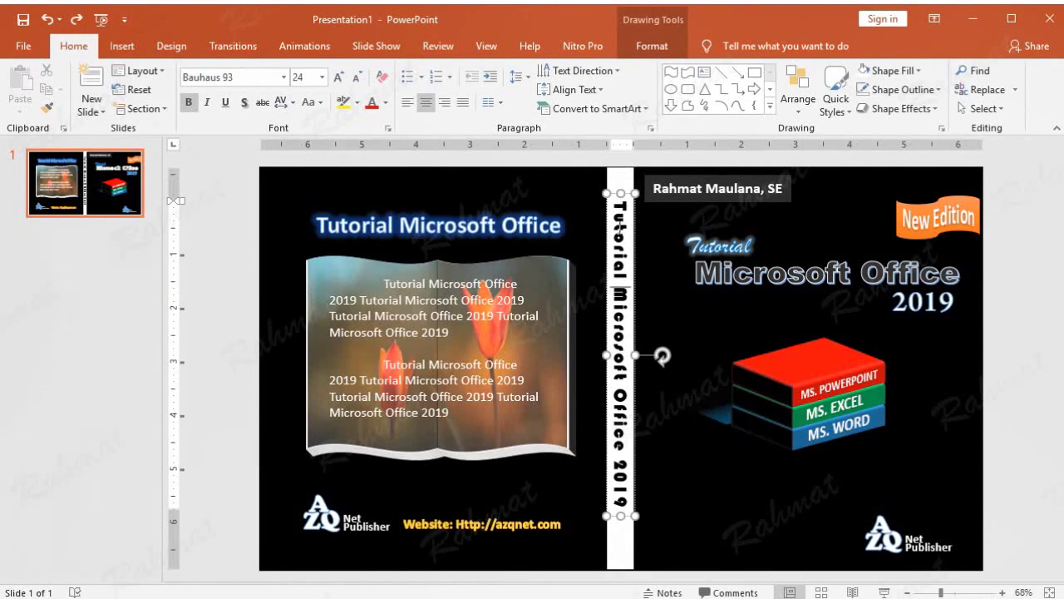
click(628, 197)
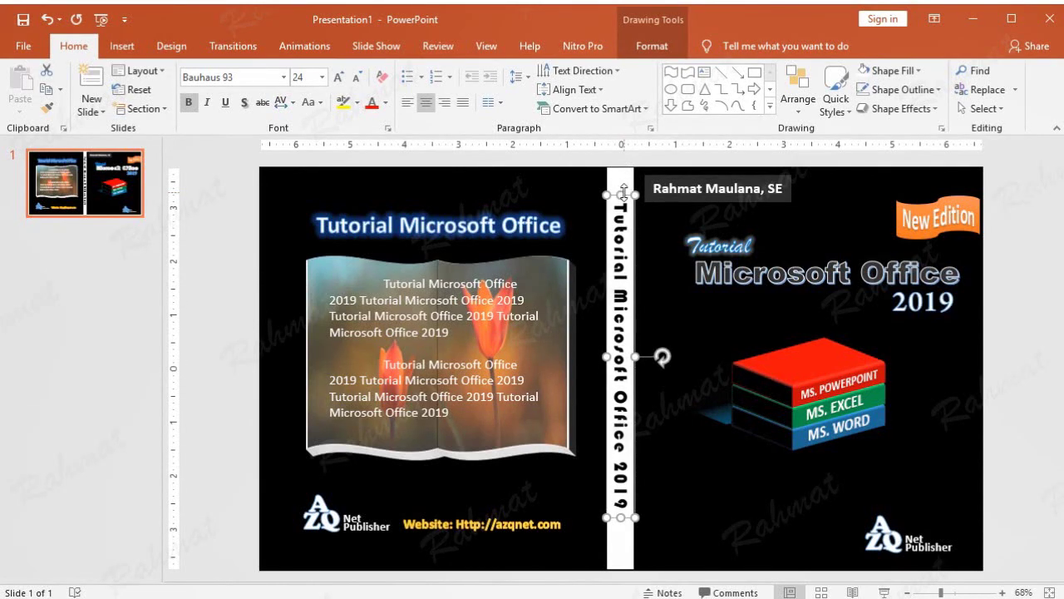
key(Down)
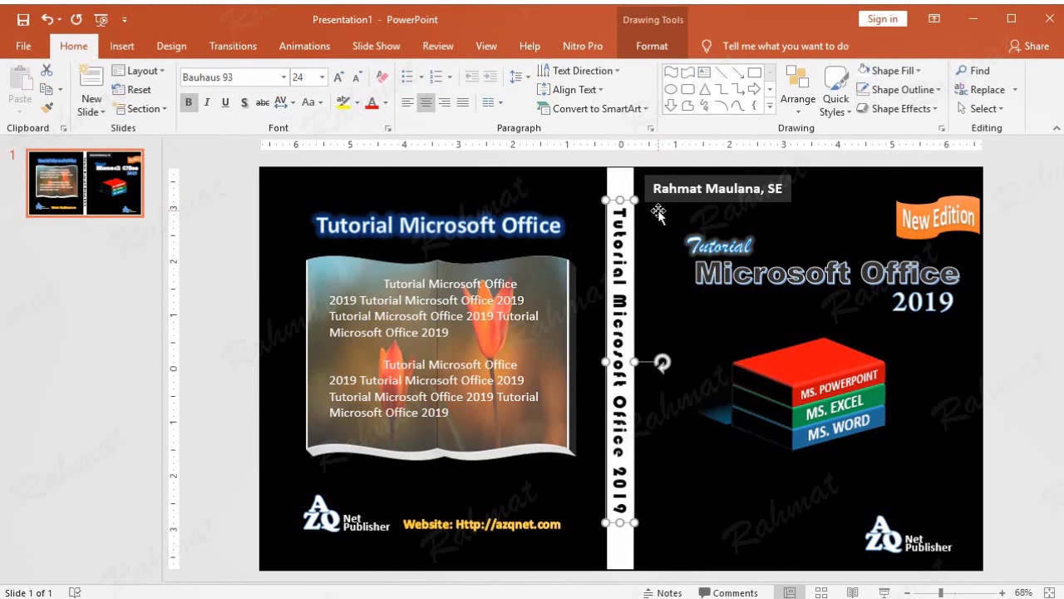
right_click(657, 216)
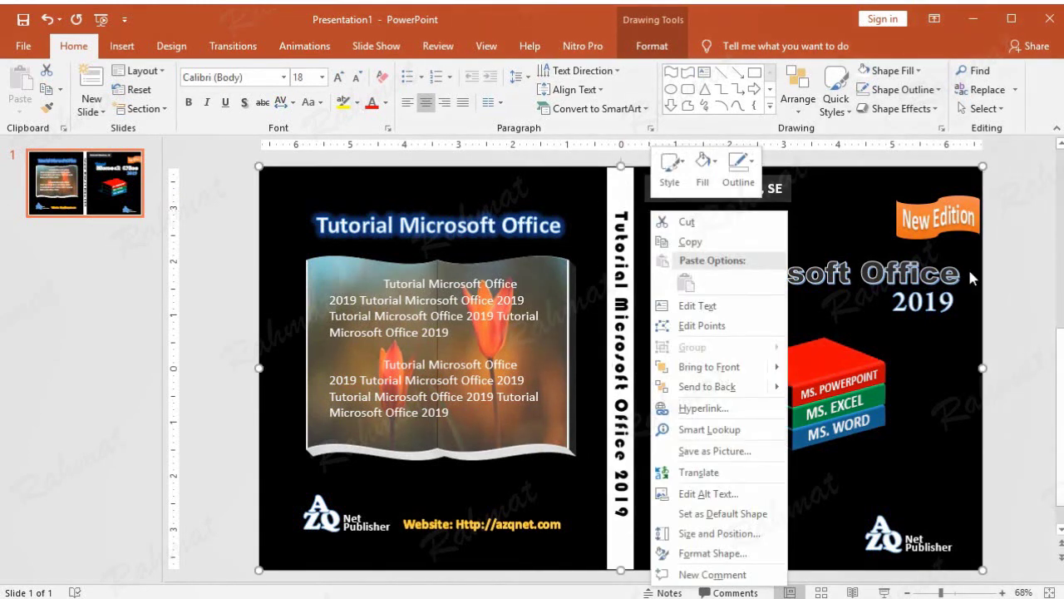
click(1019, 242)
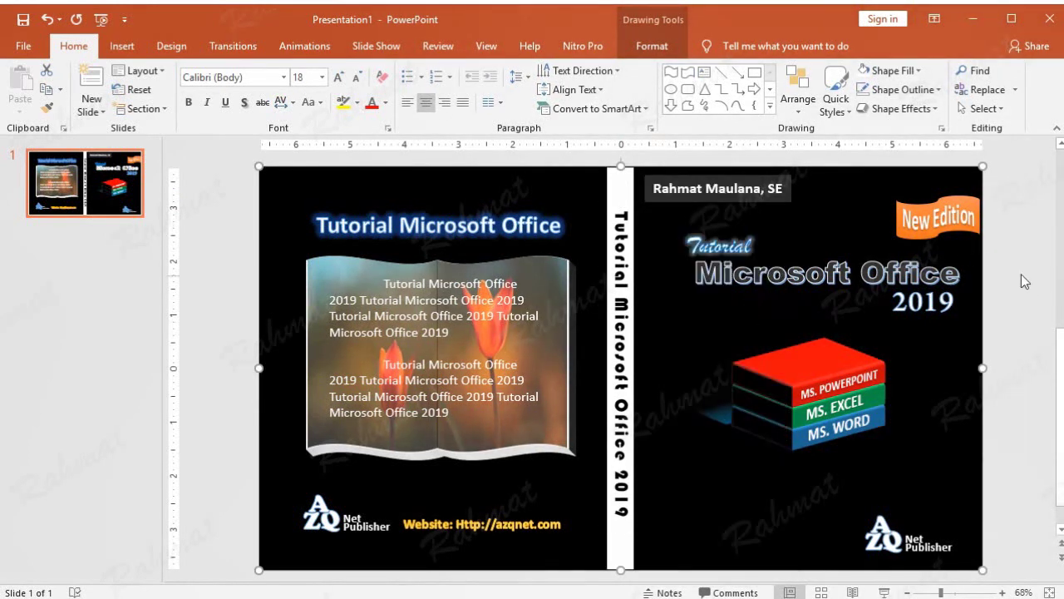
click(1016, 275)
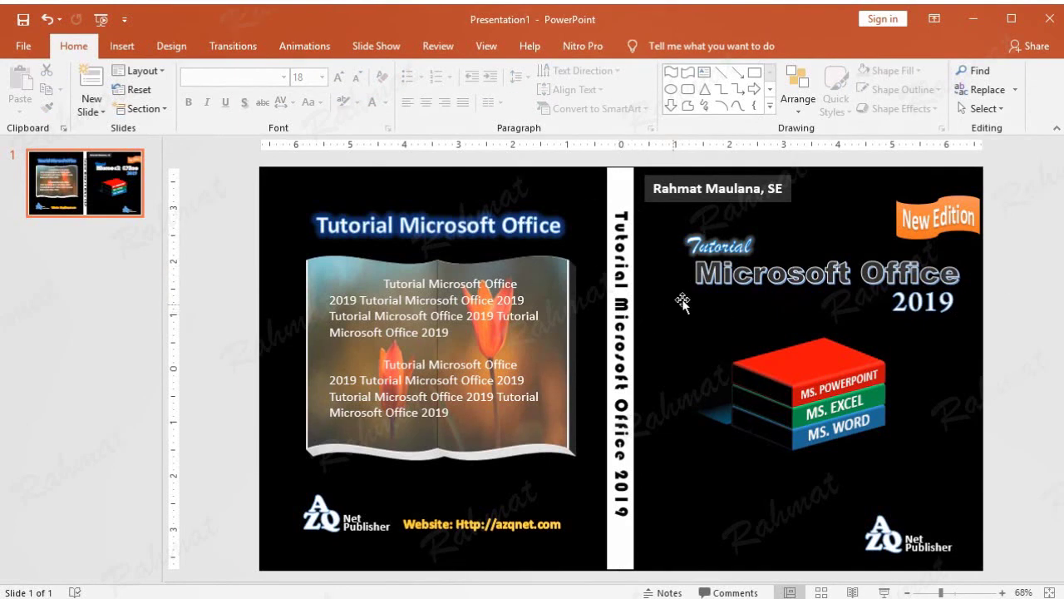
Fill the page edges of the top and middle books white.
scroll(669, 283, up, 1)
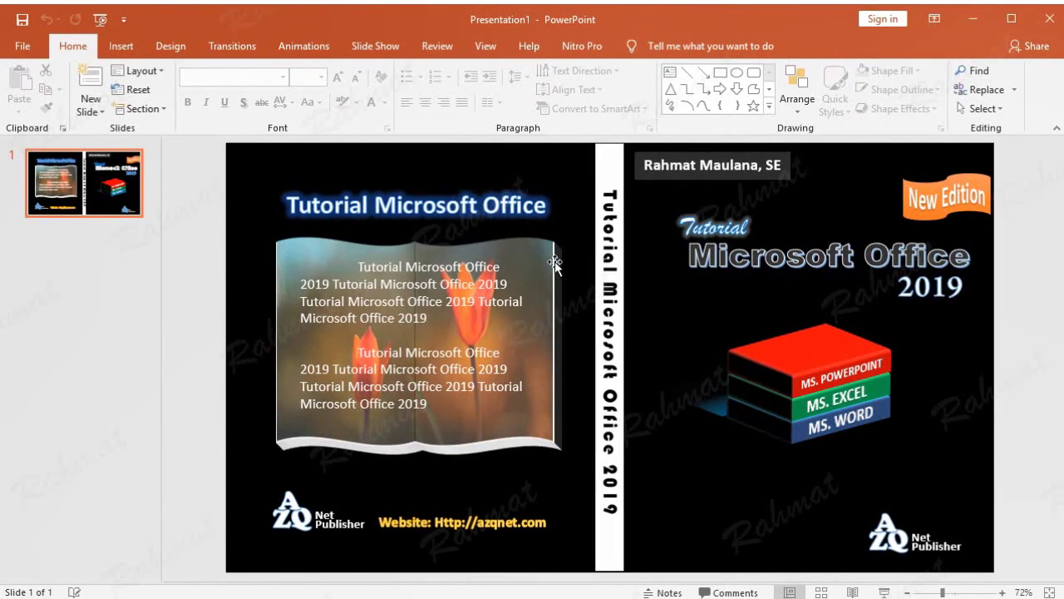
click(765, 379)
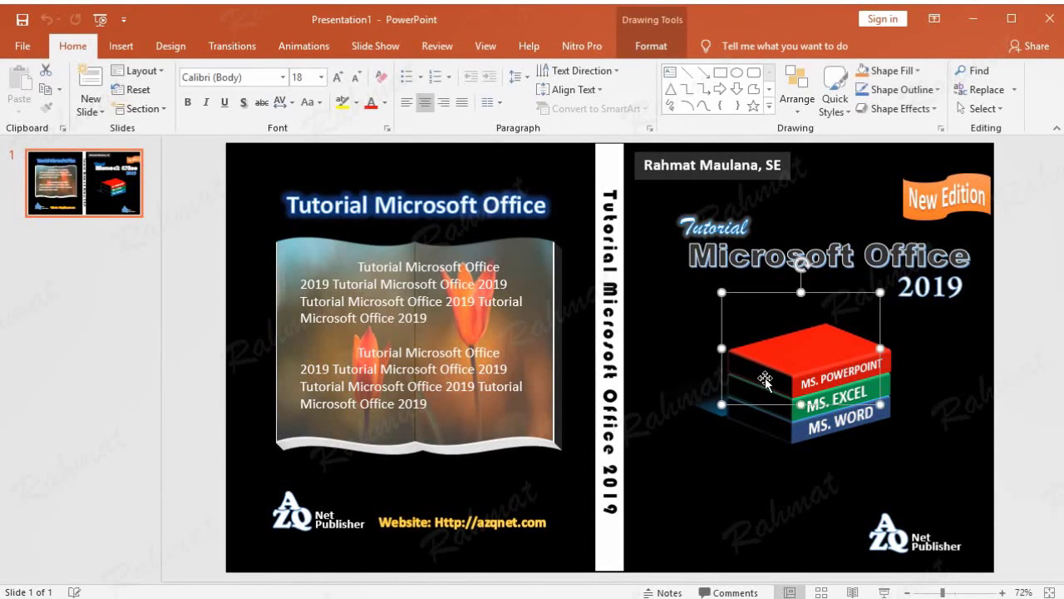
click(765, 378)
click(651, 46)
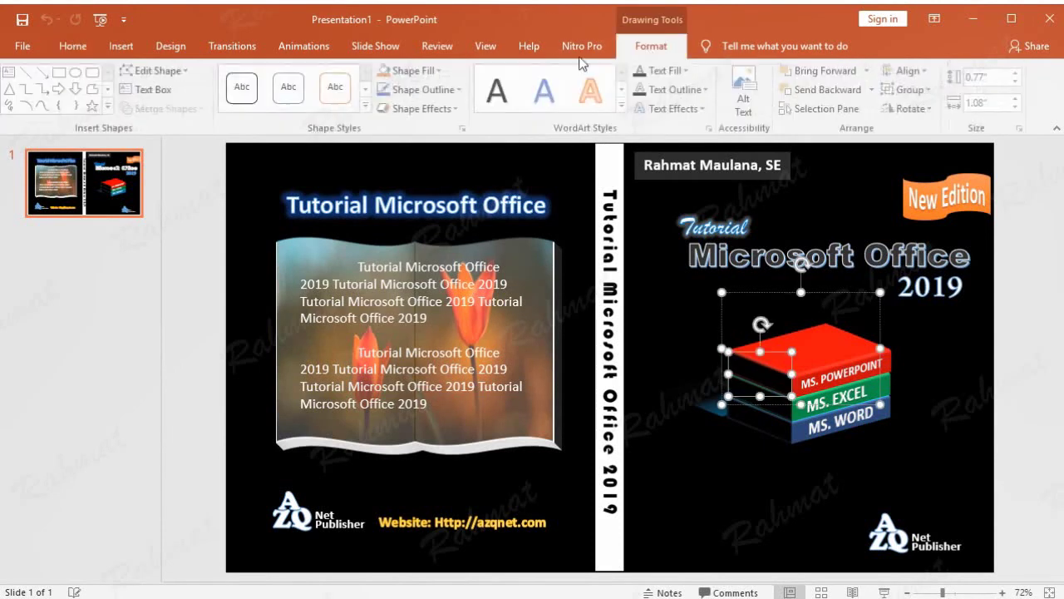
click(395, 72)
click(387, 108)
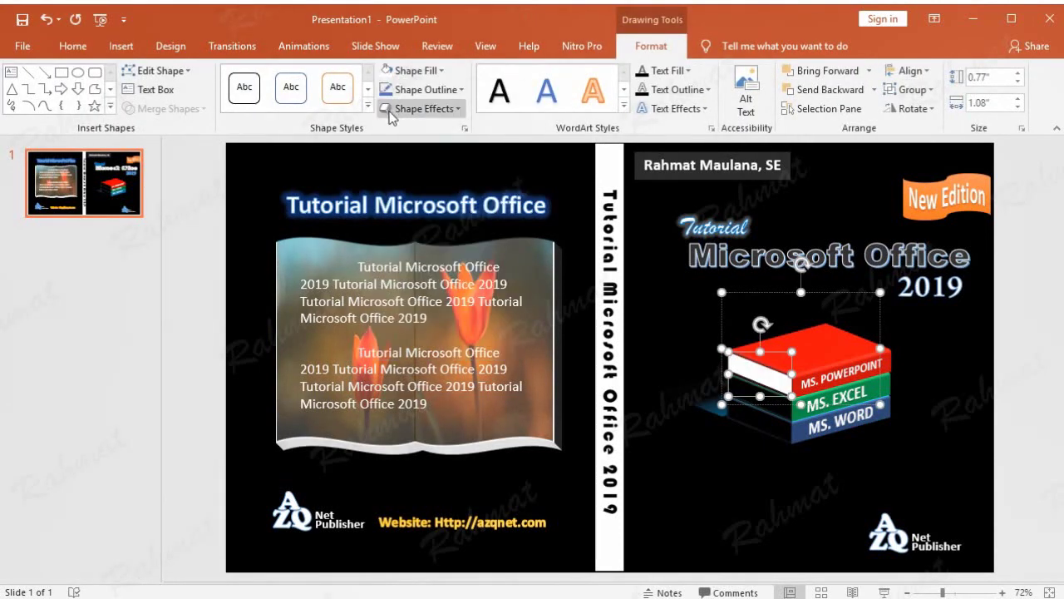
key(Down)
key(Down)
key(Down)
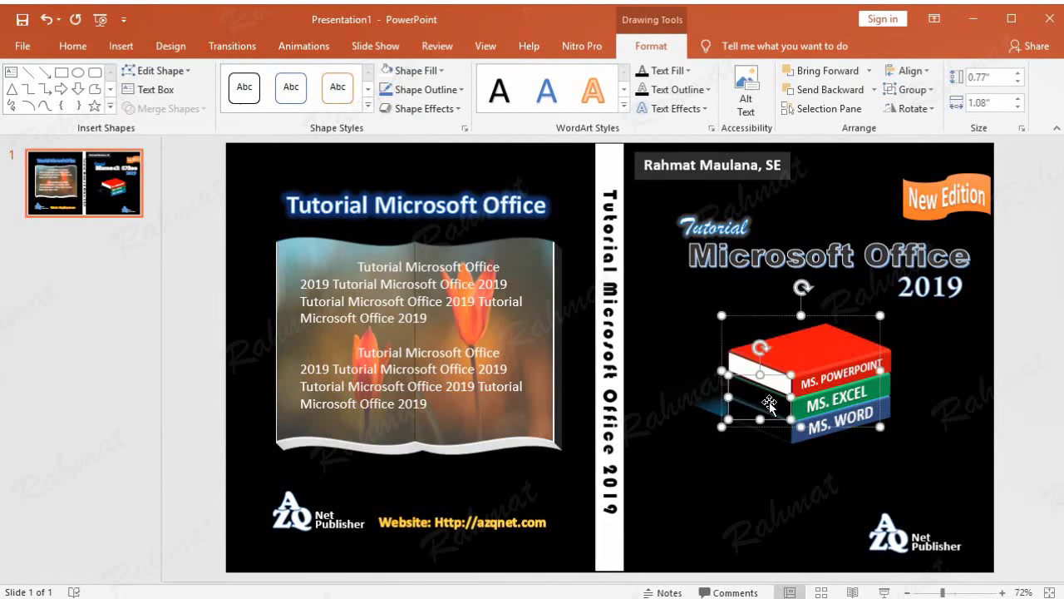
click(398, 71)
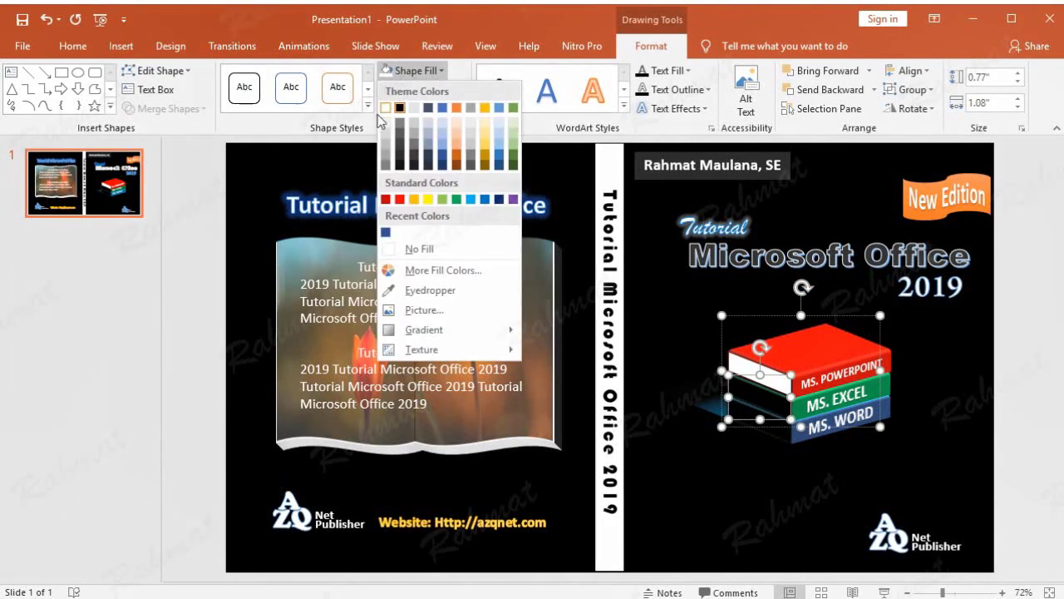
click(387, 109)
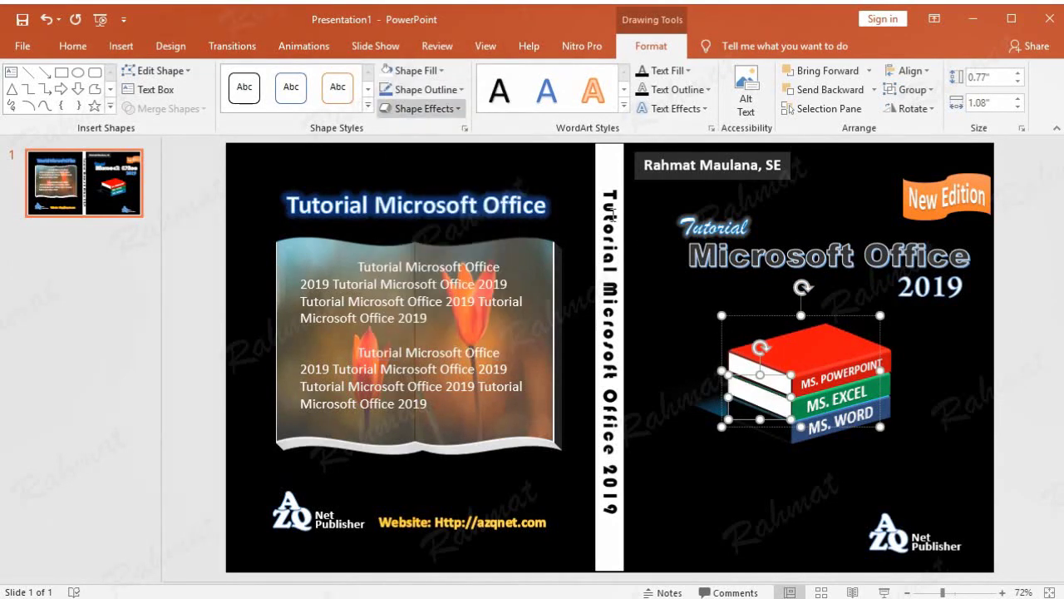
Fill the bottom book's page edge white and deselect the books.
click(778, 436)
click(778, 438)
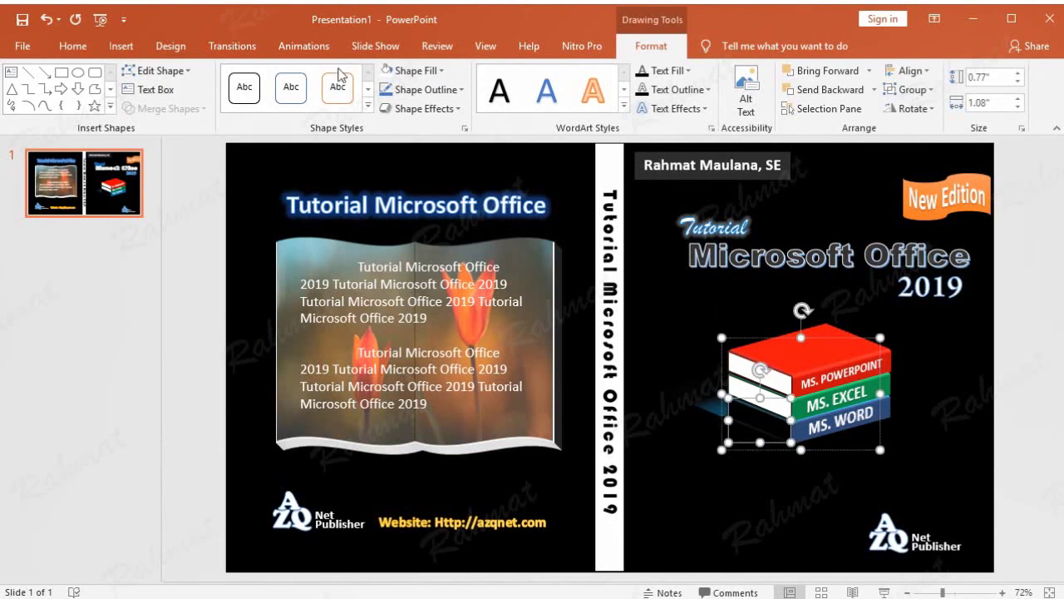
click(398, 71)
click(387, 108)
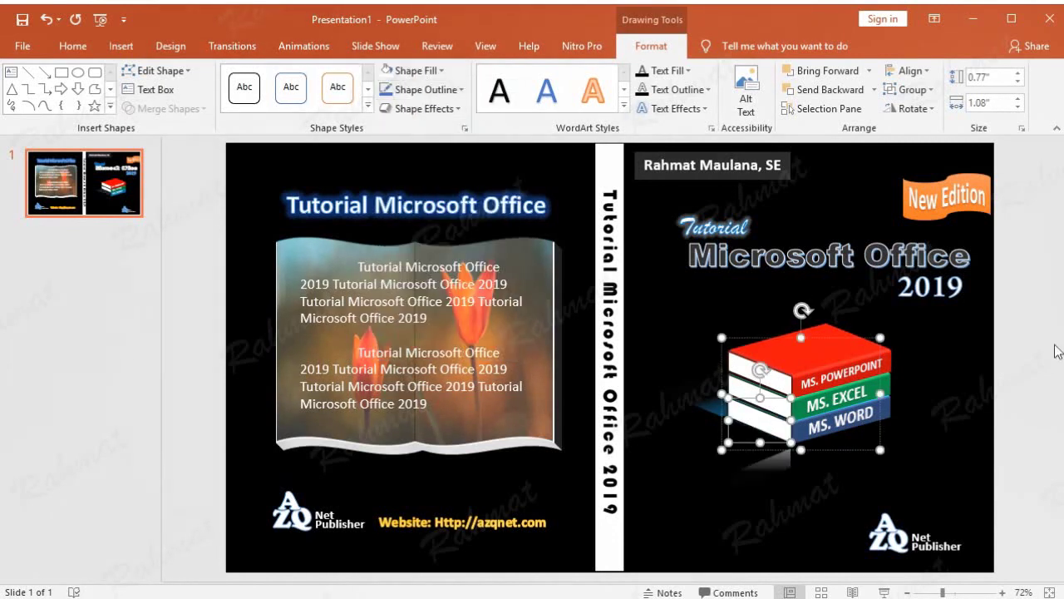
click(1028, 352)
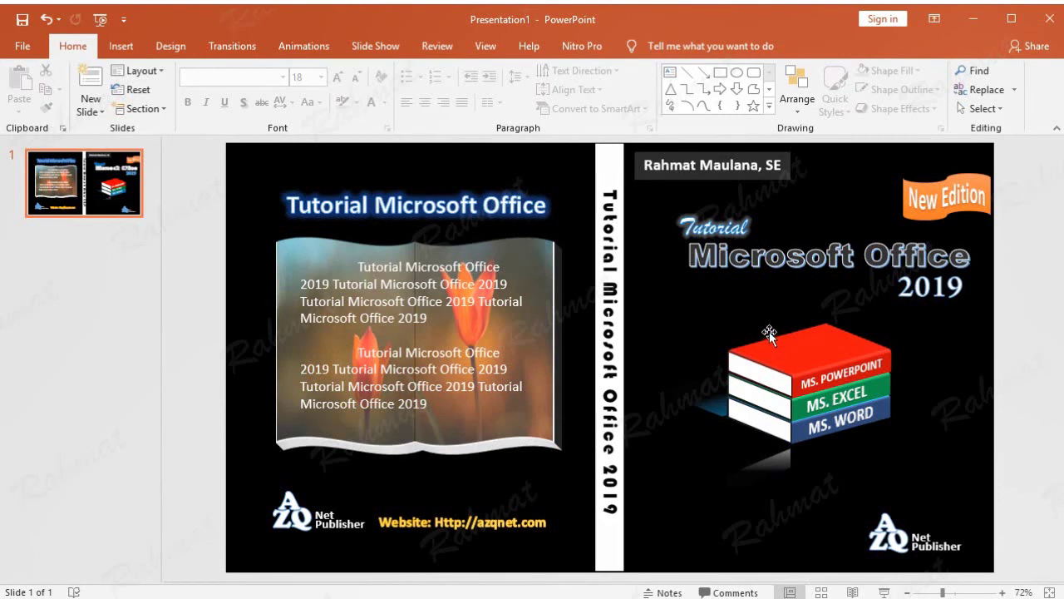
Save the cover as PDF 'Presentation1.pdf' in DATA6, replacing the existing file.
click(33, 50)
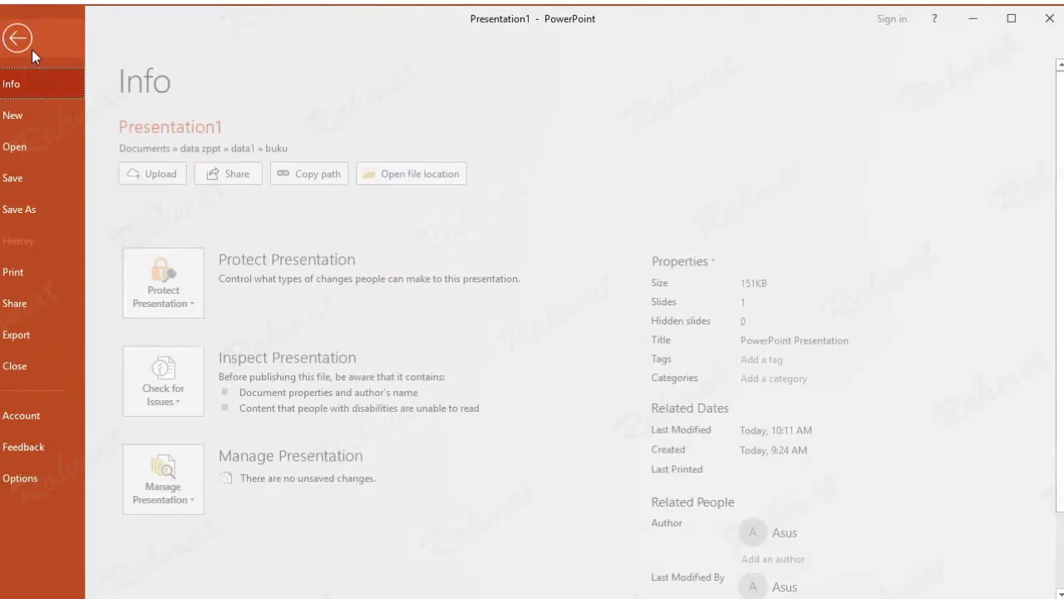
click(53, 212)
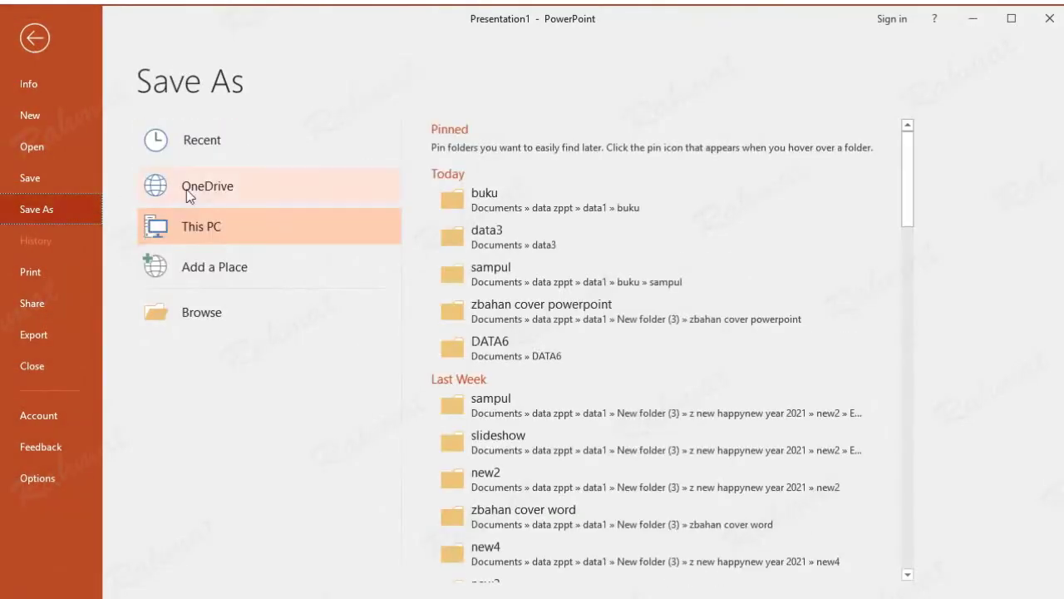
click(509, 337)
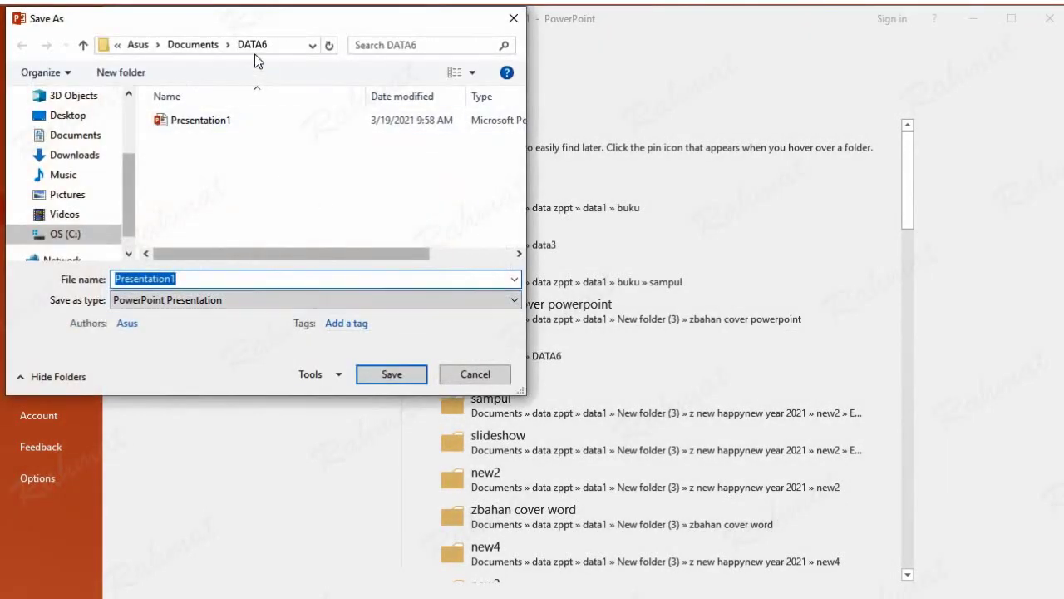
click(221, 300)
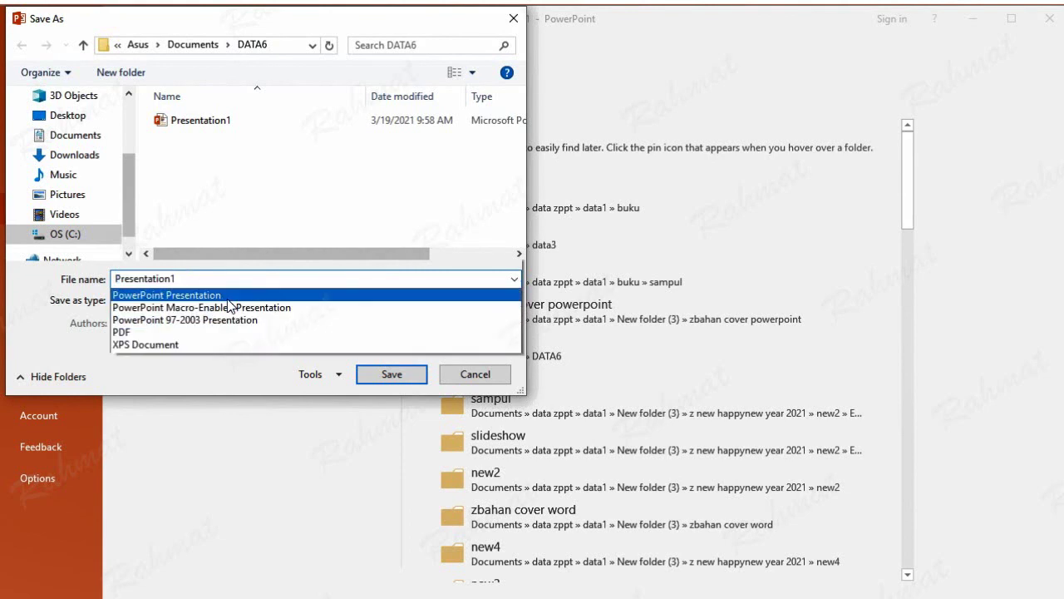
click(193, 49)
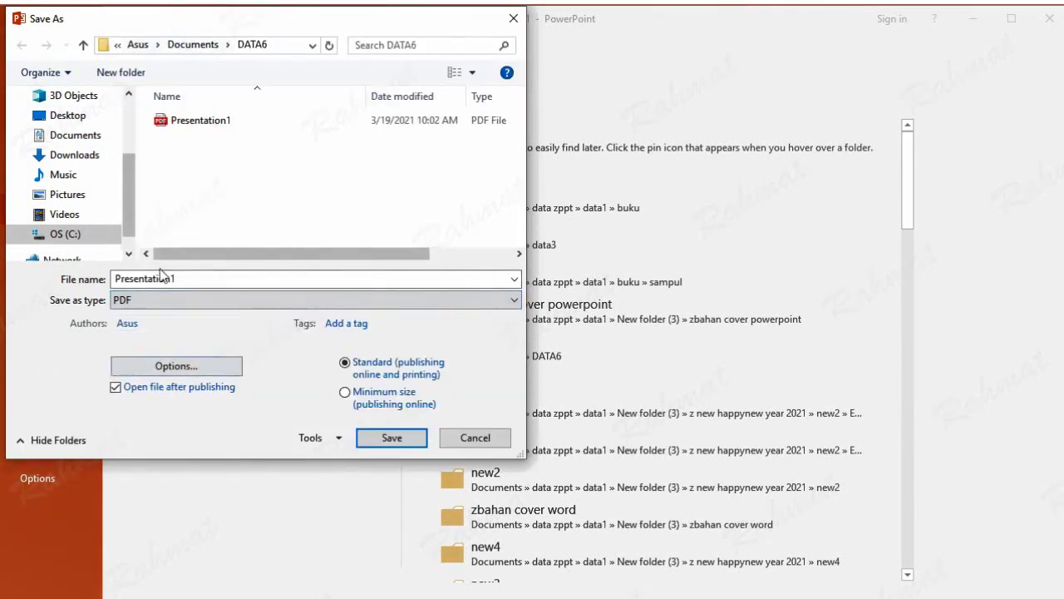
click(391, 438)
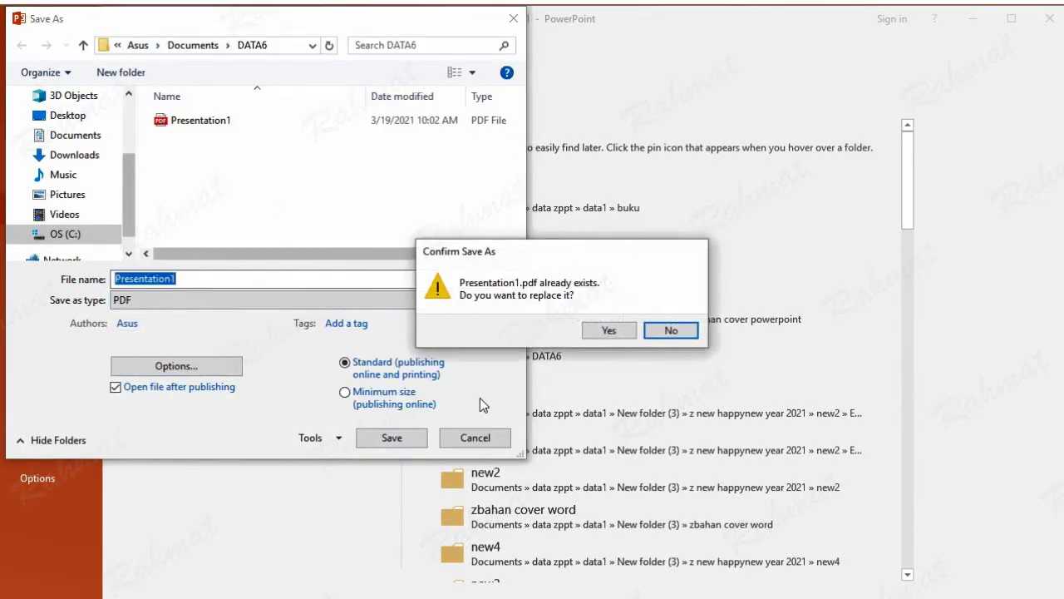
click(600, 333)
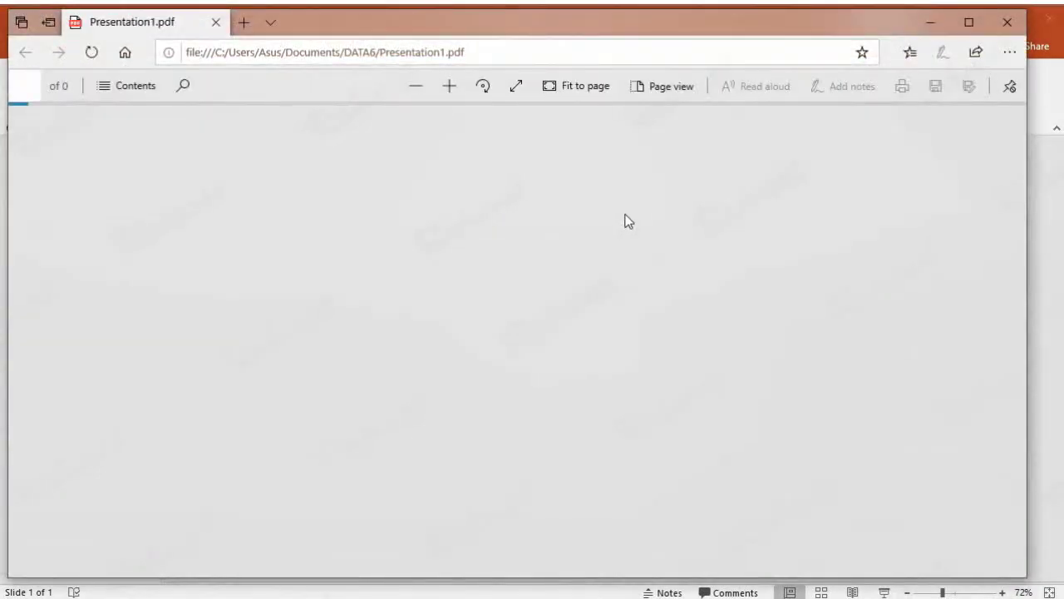
Scroll through the exported cover PDF in Edge, then close the viewer.
scroll(657, 271, down, 2)
scroll(669, 256, up, 1)
scroll(669, 258, up, 1)
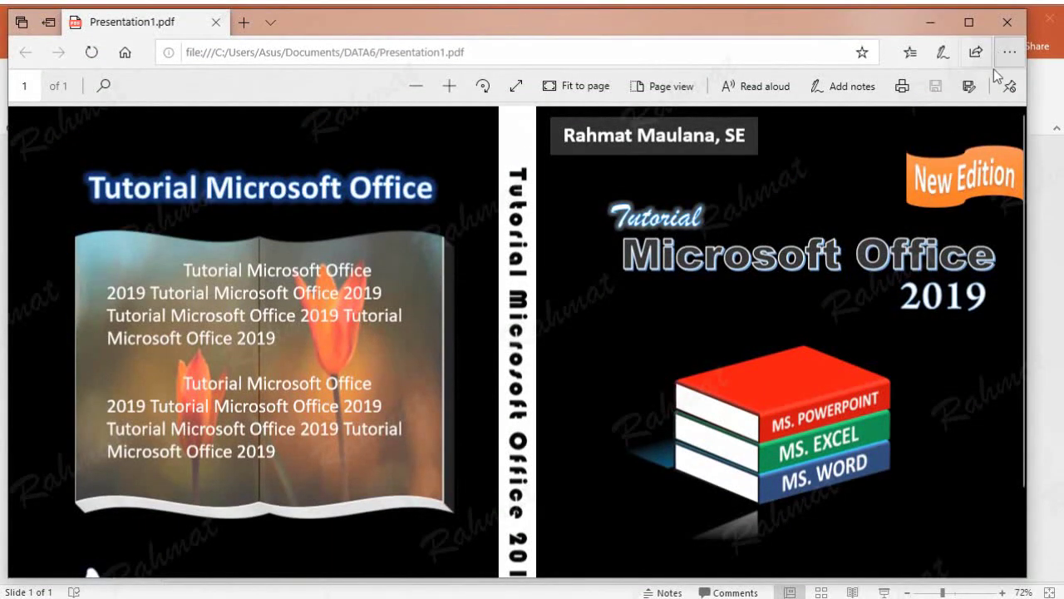
click(1007, 23)
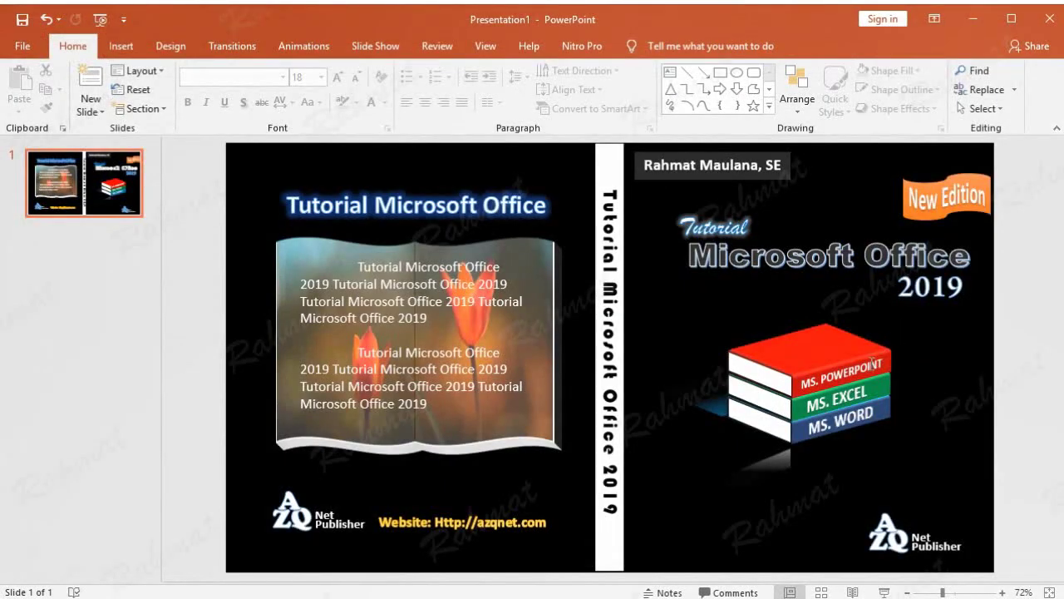
Switch to Word and open Presentation1.pdf from the DATA6 folder.
click(971, 19)
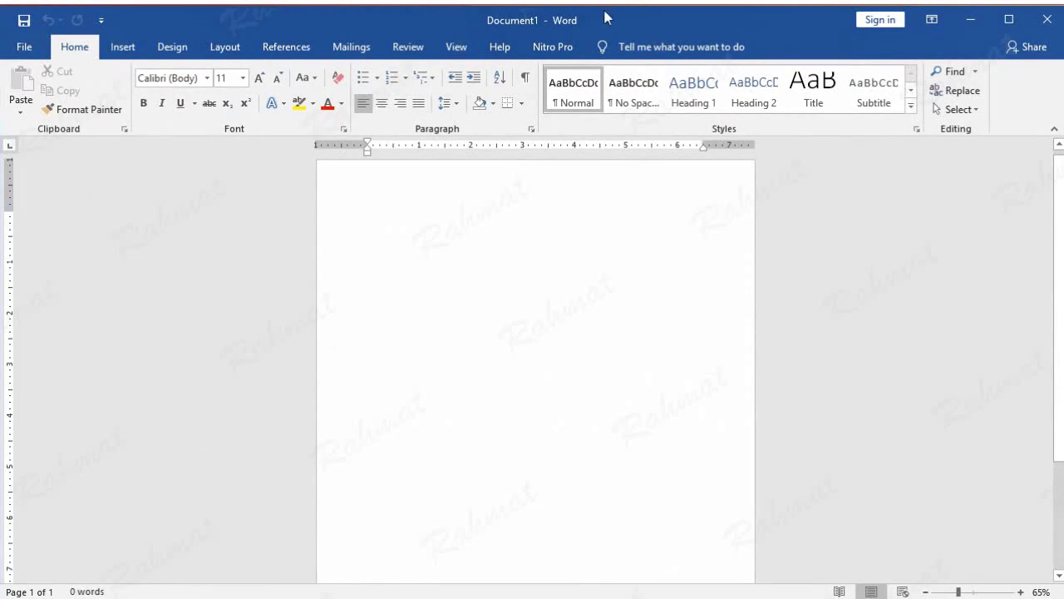
click(25, 47)
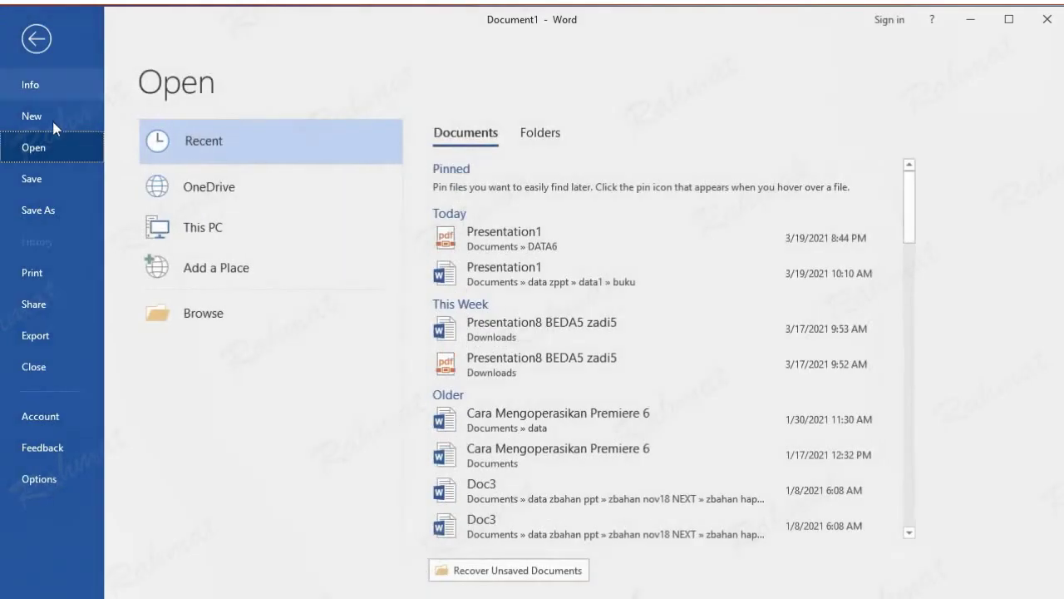
click(243, 314)
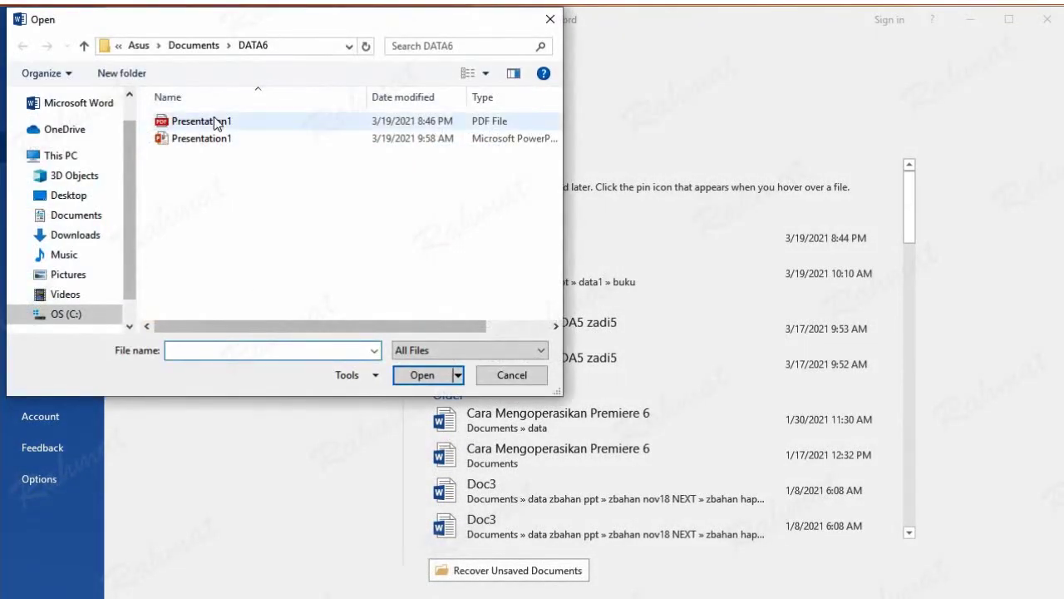
double_click(213, 123)
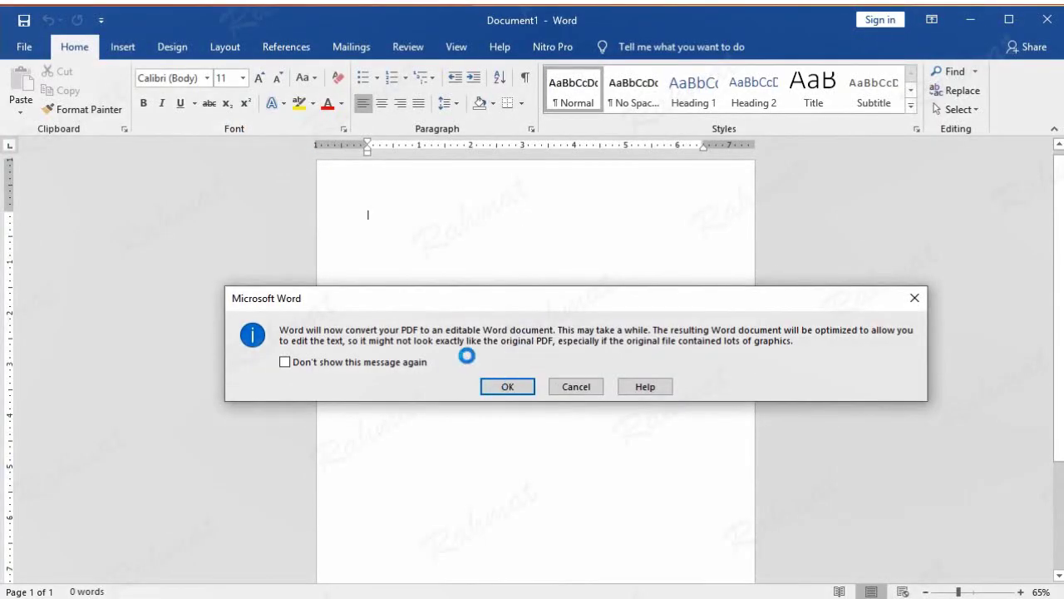
Accept the PDF conversion and set the Word page size to A4.
click(512, 387)
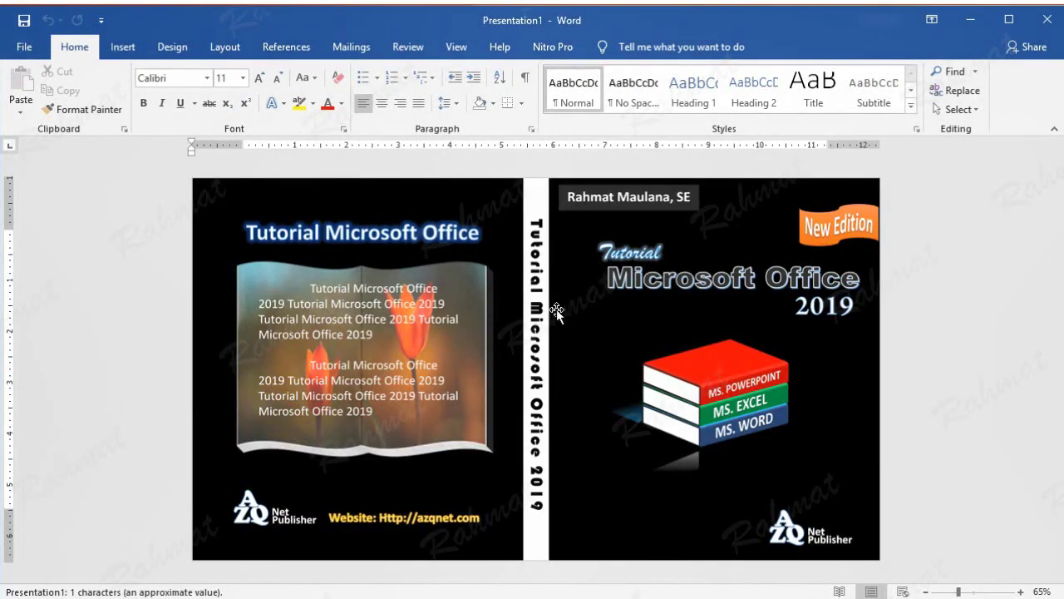
click(174, 50)
click(237, 50)
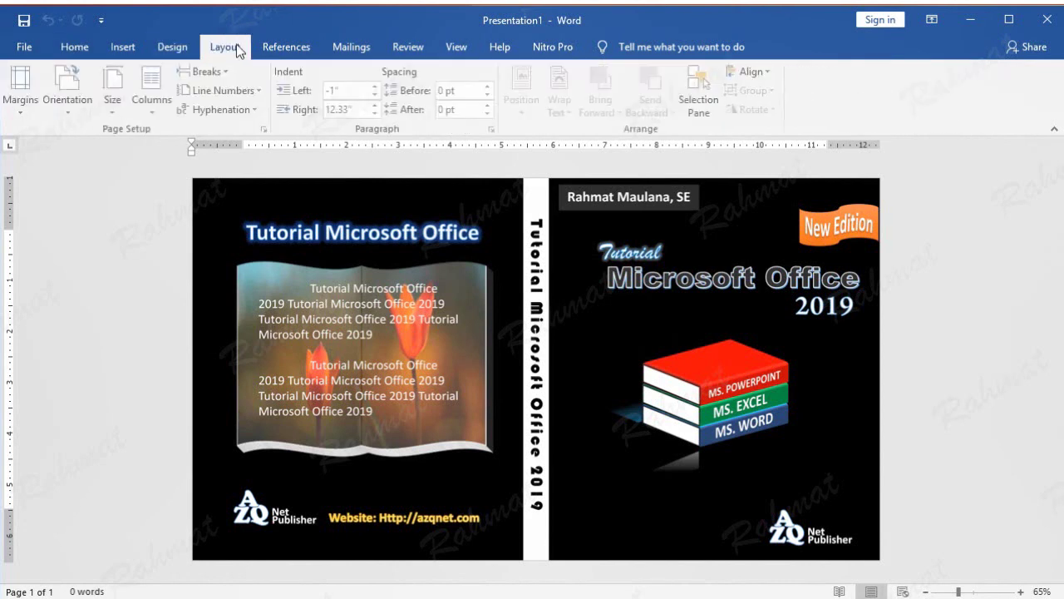
click(114, 91)
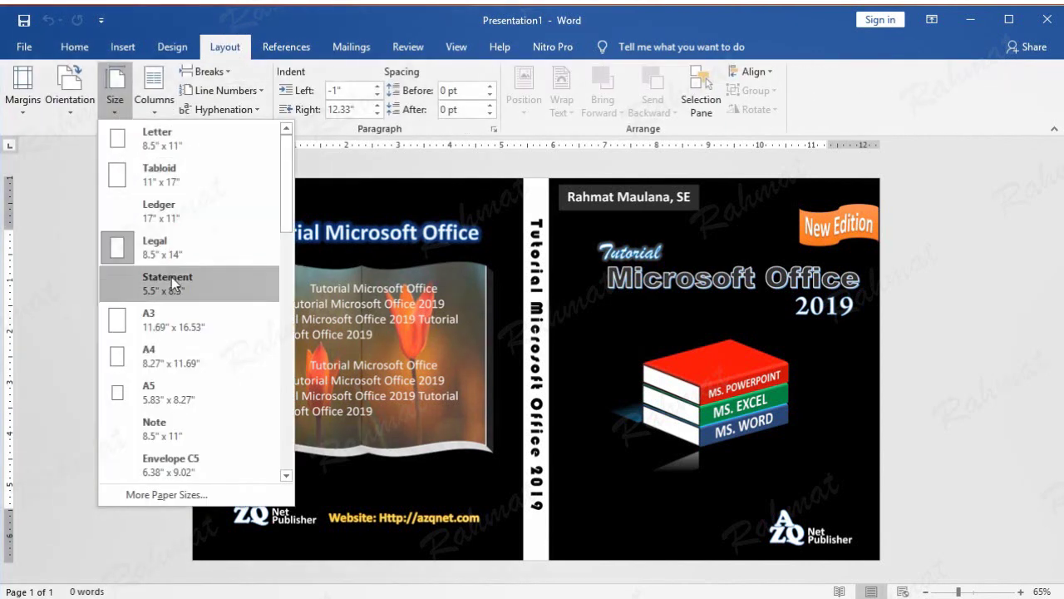
click(163, 358)
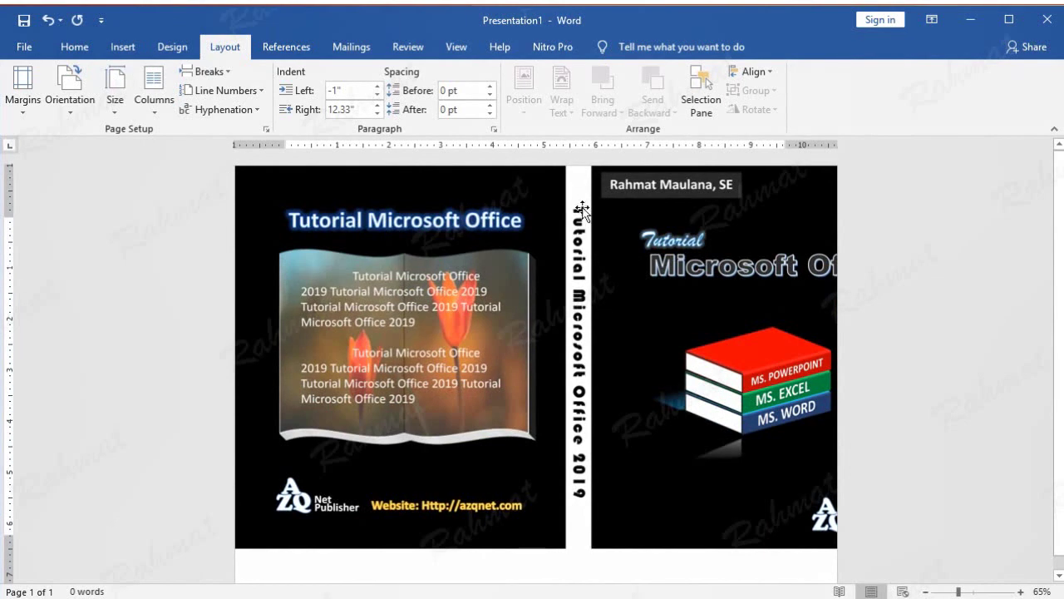
click(491, 203)
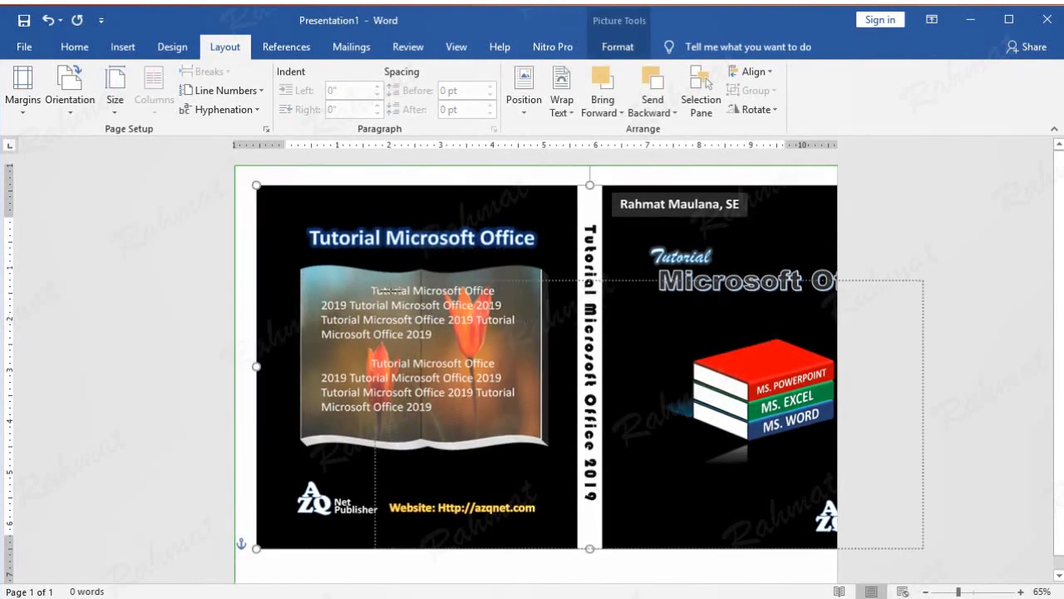
Move the cover picture to the top-left corner and stretch it to the page's right and bottom edges.
drag(236, 167, 487, 343)
mouse_move(728, 337)
mouse_down()
mouse_move(518, 237)
mouse_move(519, 198)
mouse_up()
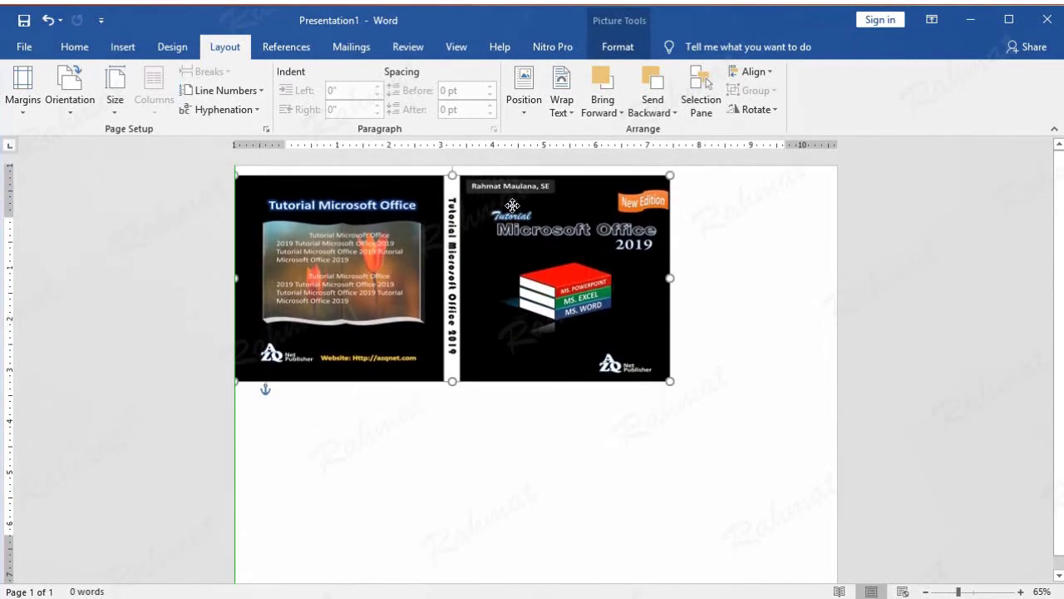
drag(670, 268, 838, 268)
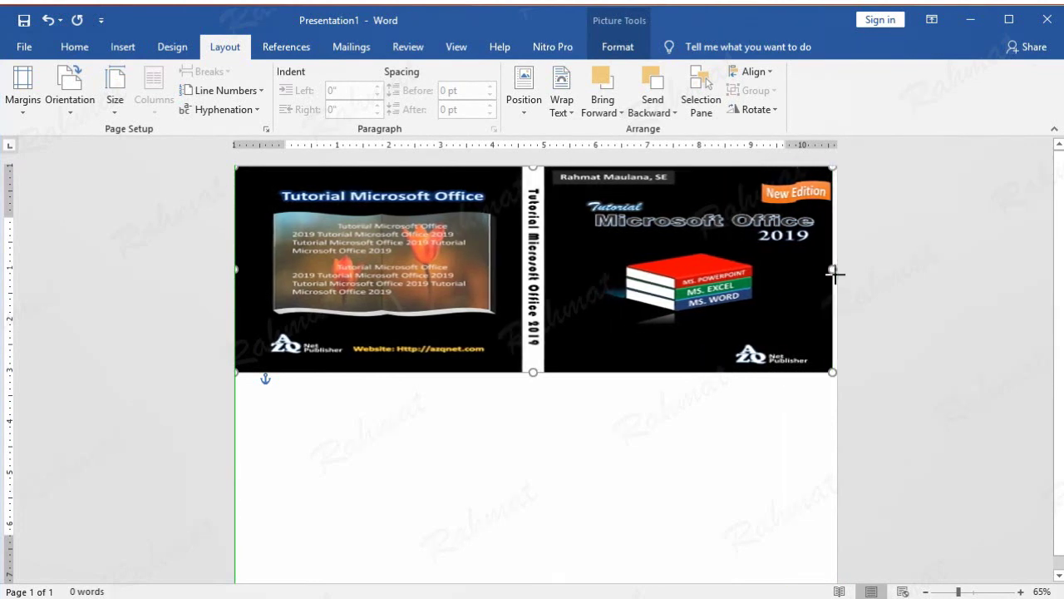
drag(838, 277, 837, 277)
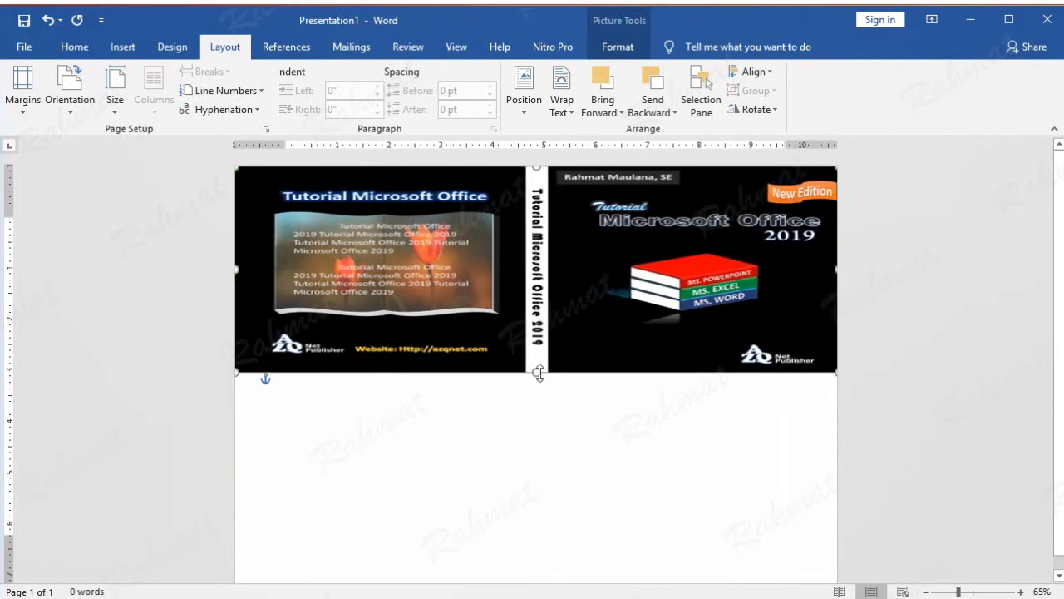
drag(539, 373, 582, 573)
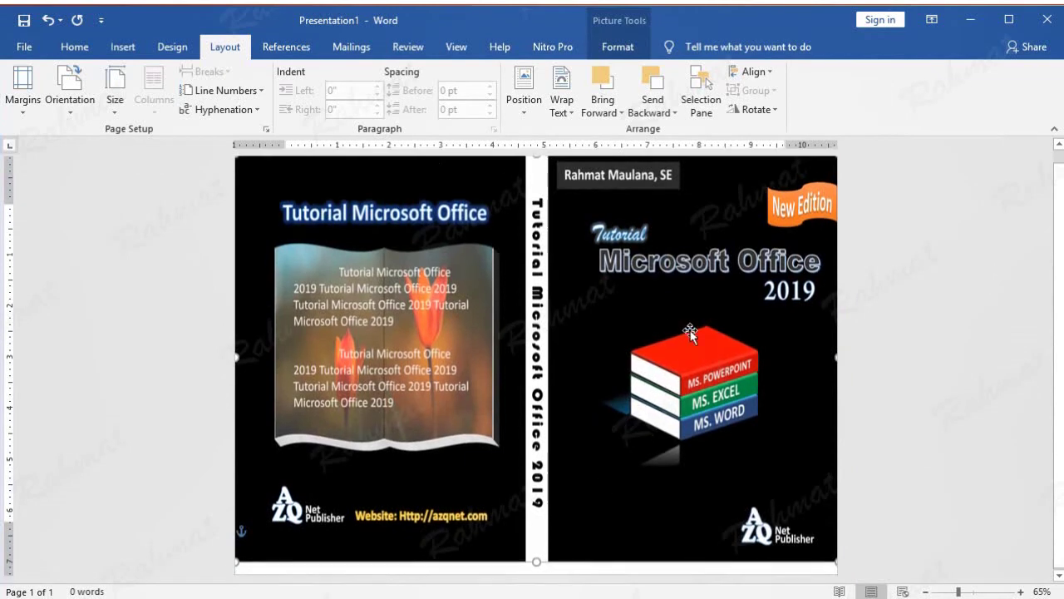
Zoom to 60%, extend the cover's bottom edge slightly, and deselect the picture.
click(456, 47)
click(421, 86)
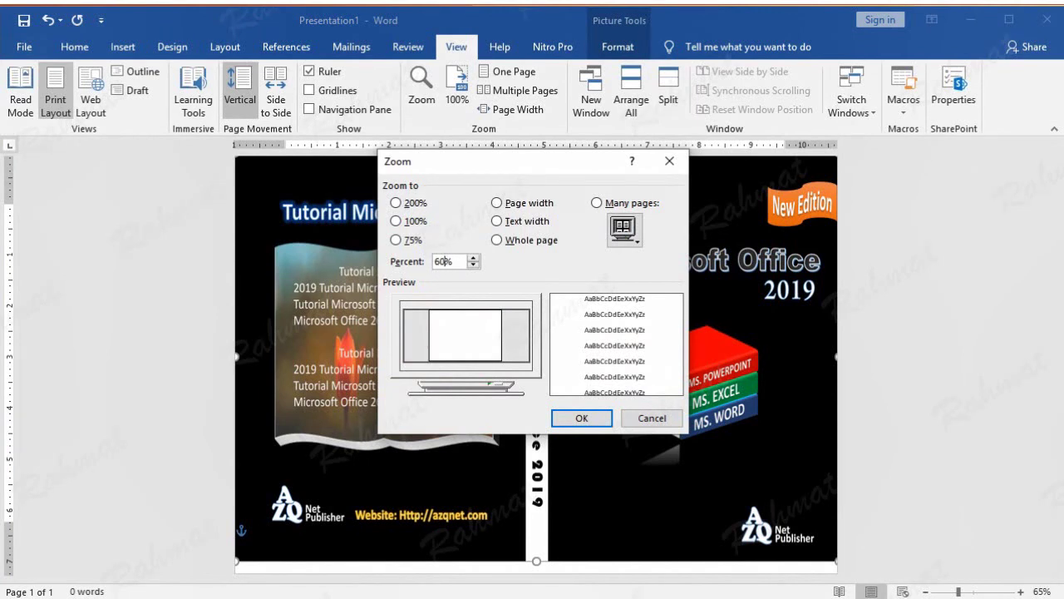
click(582, 419)
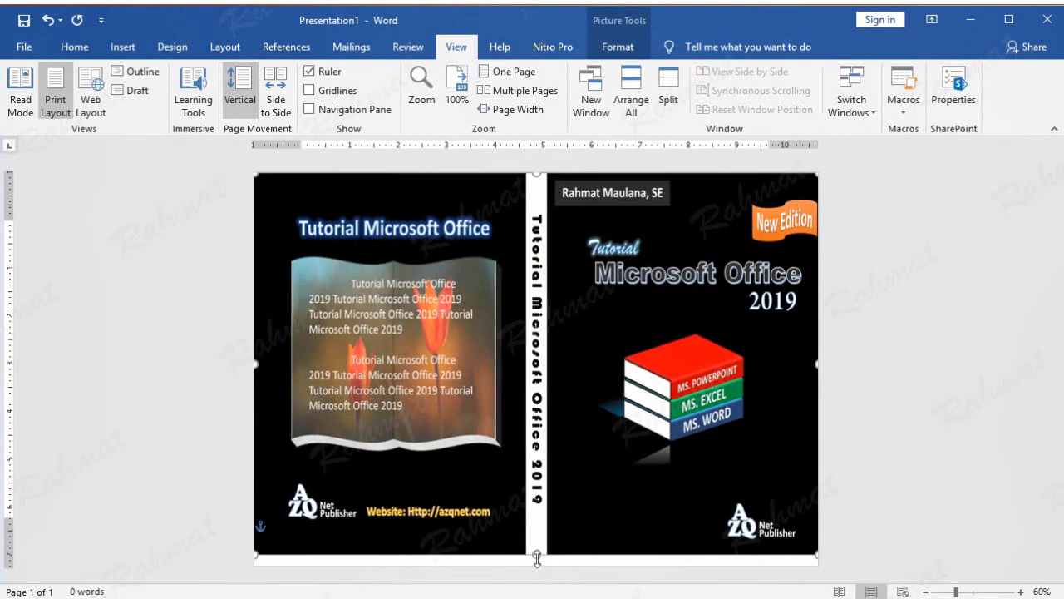
drag(538, 555, 543, 574)
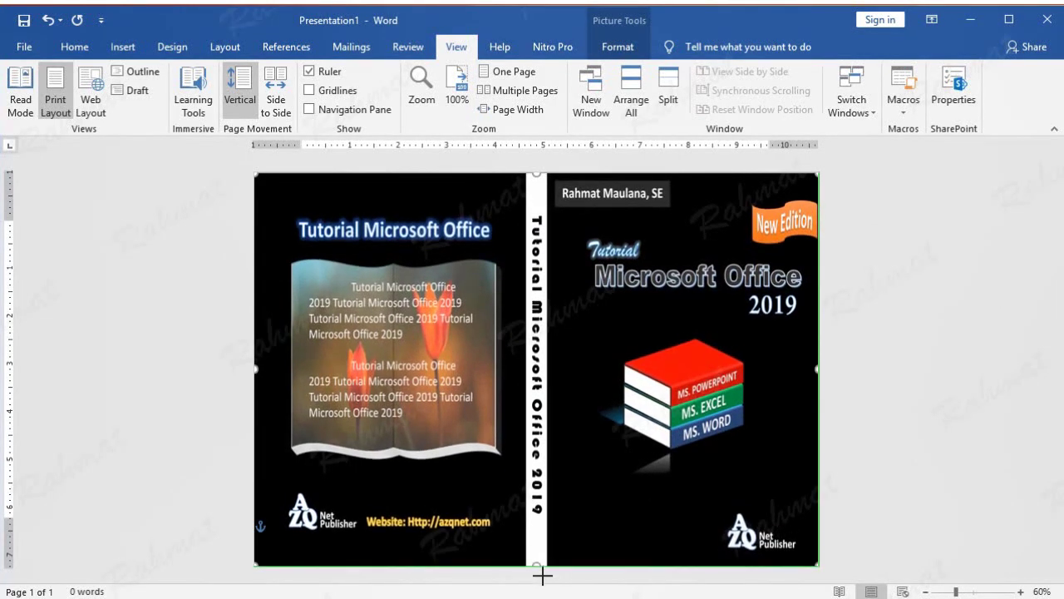
click(912, 217)
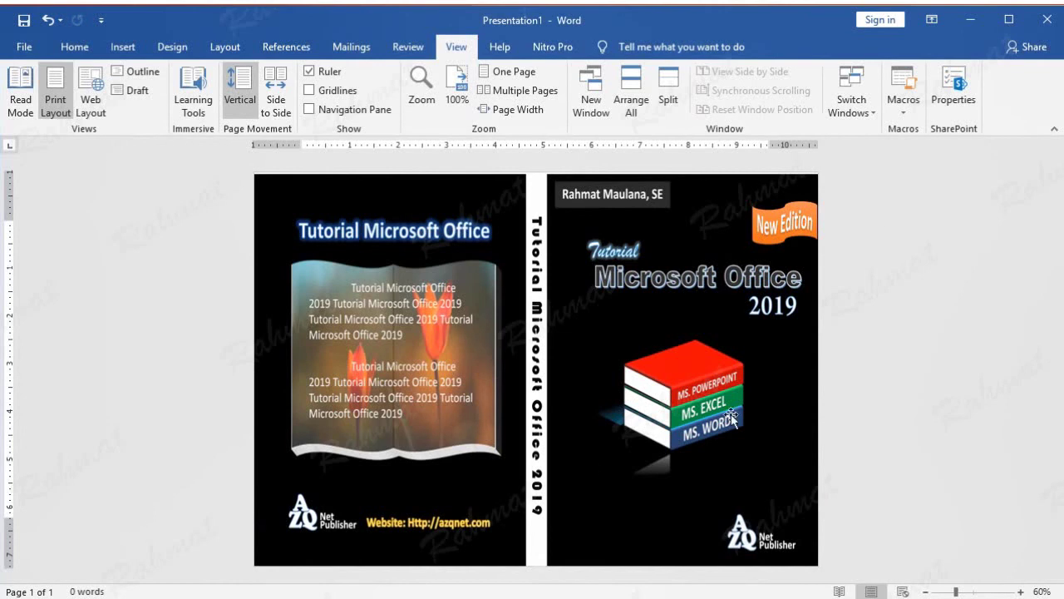
Preview how the full cover prints on a landscape A4 page in Word.
click(26, 48)
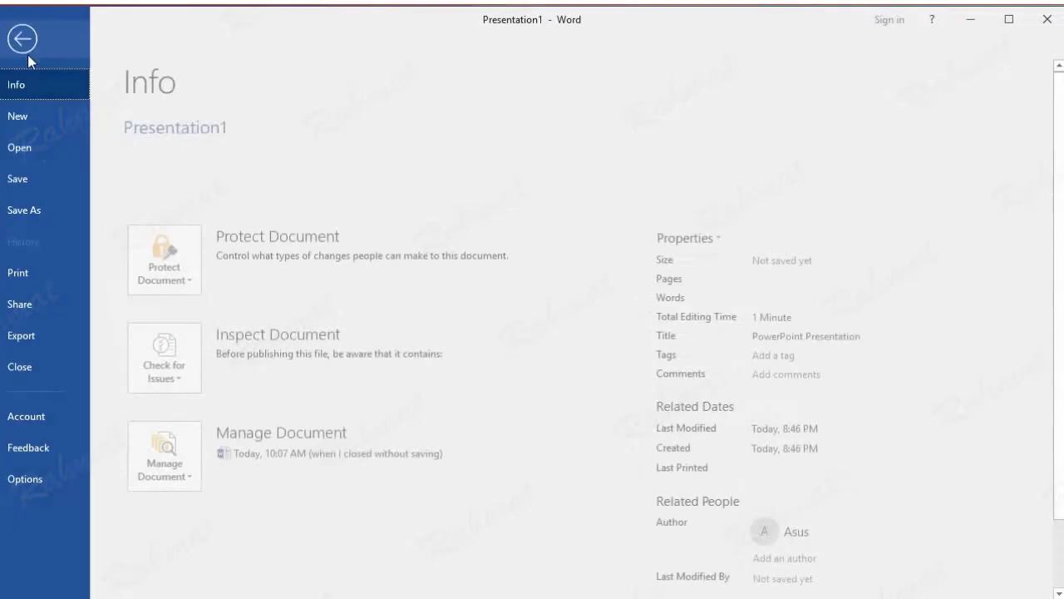
click(53, 275)
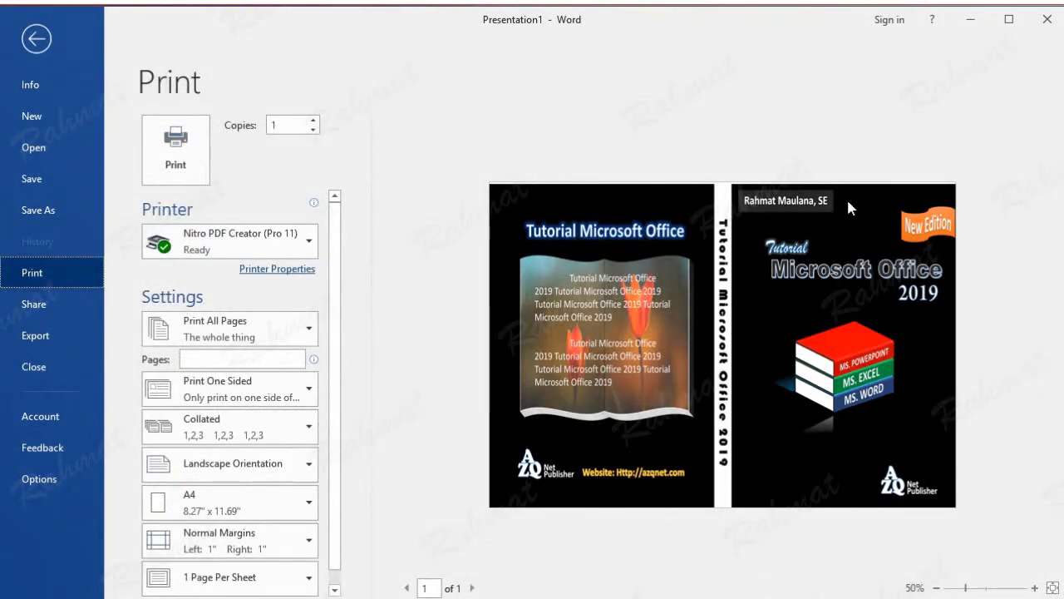
click(36, 38)
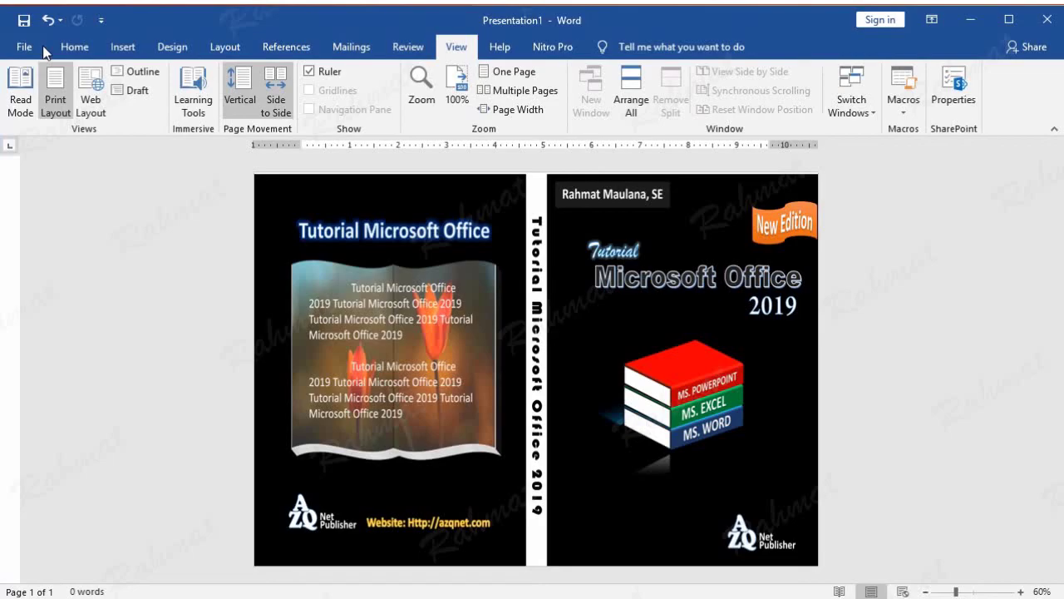
Nudge the cover picture's top edge slightly, then check the print preview again.
click(574, 220)
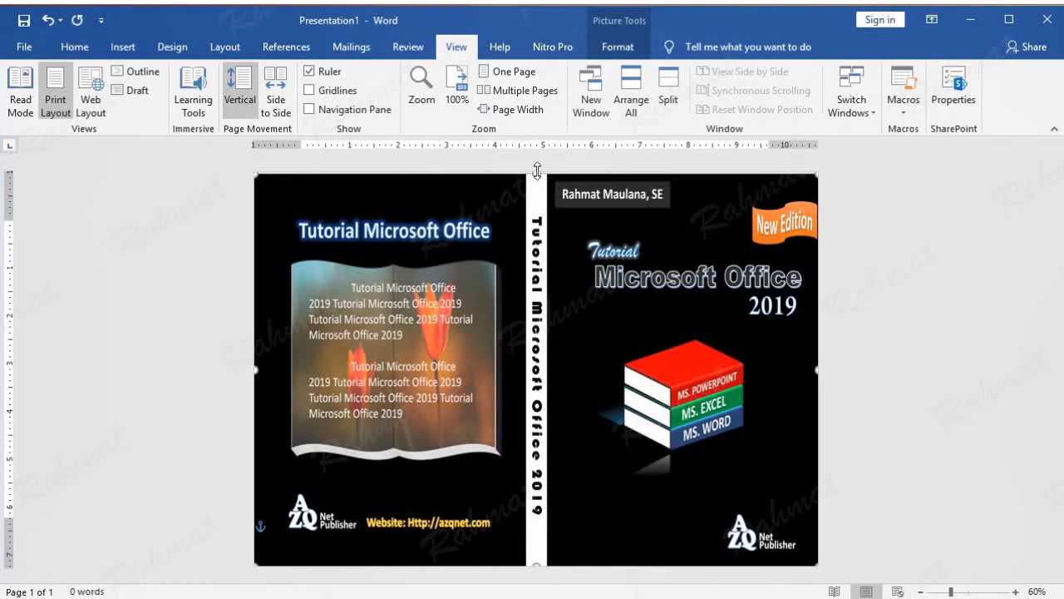
drag(537, 172, 540, 172)
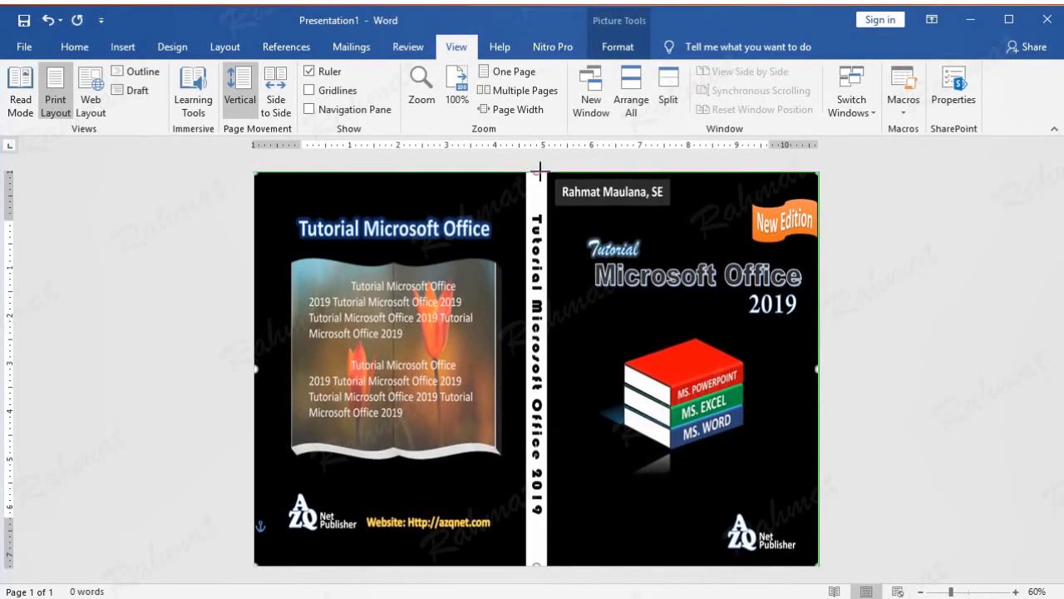
click(858, 226)
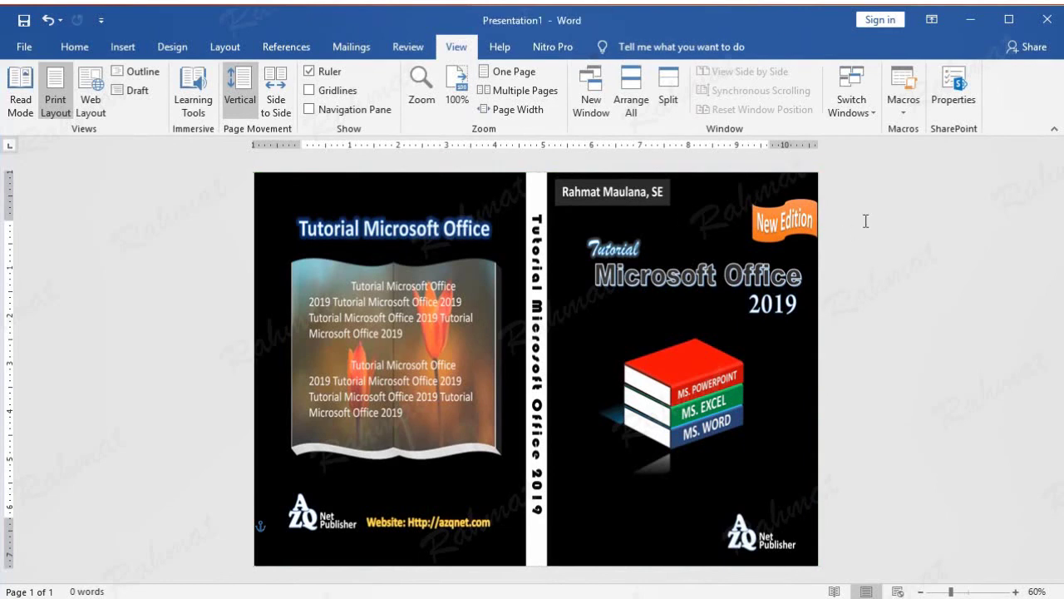
click(24, 47)
click(52, 281)
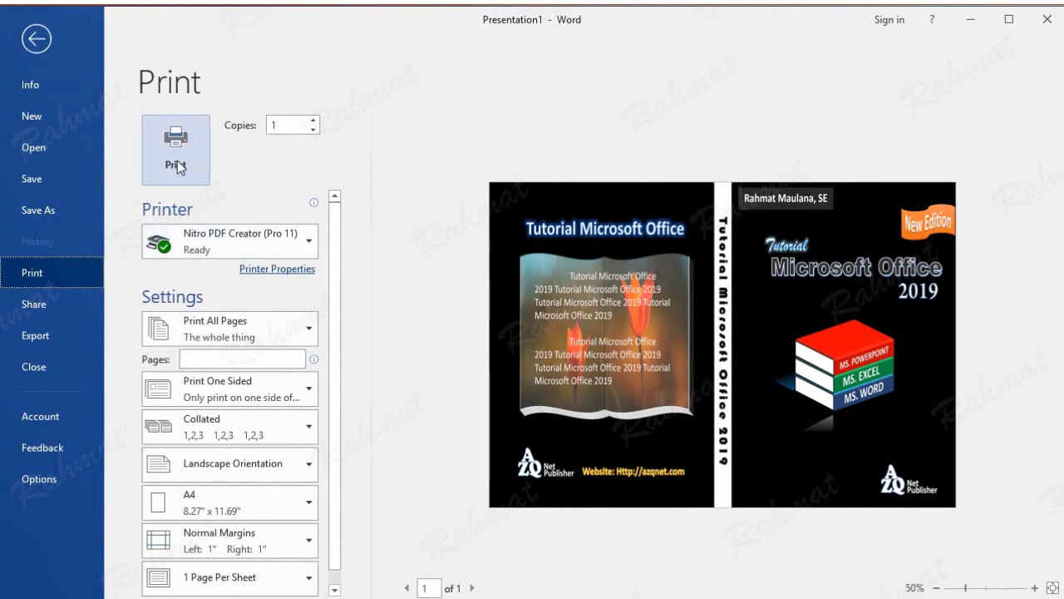
click(38, 40)
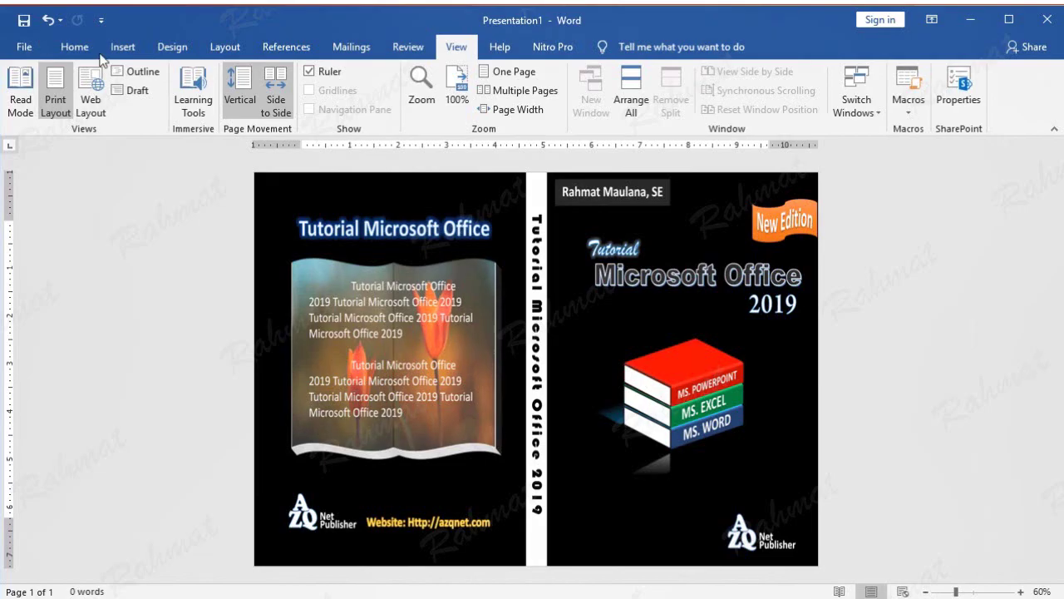